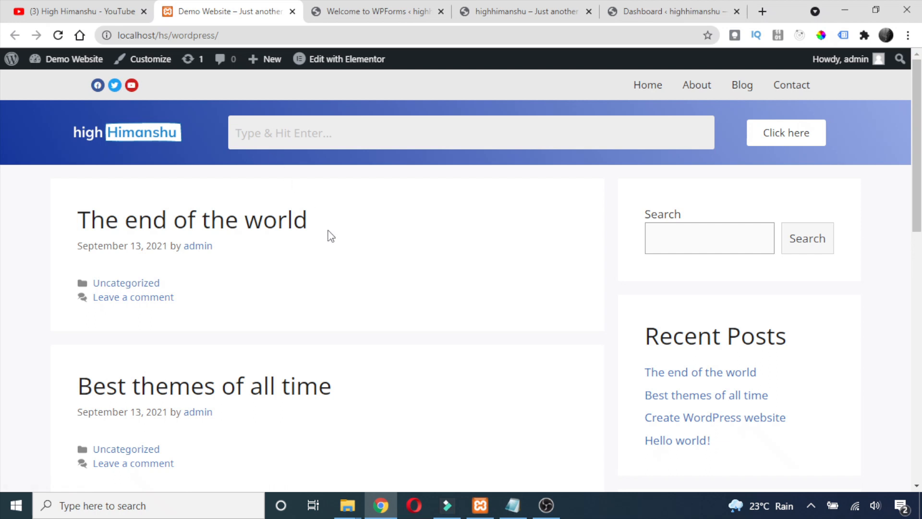
Scroll through the demo site and click into the header's search field.
{"action": "scroll", "coordinate": [331, 238], "scroll_direction": "down", "scroll_amount": 12}
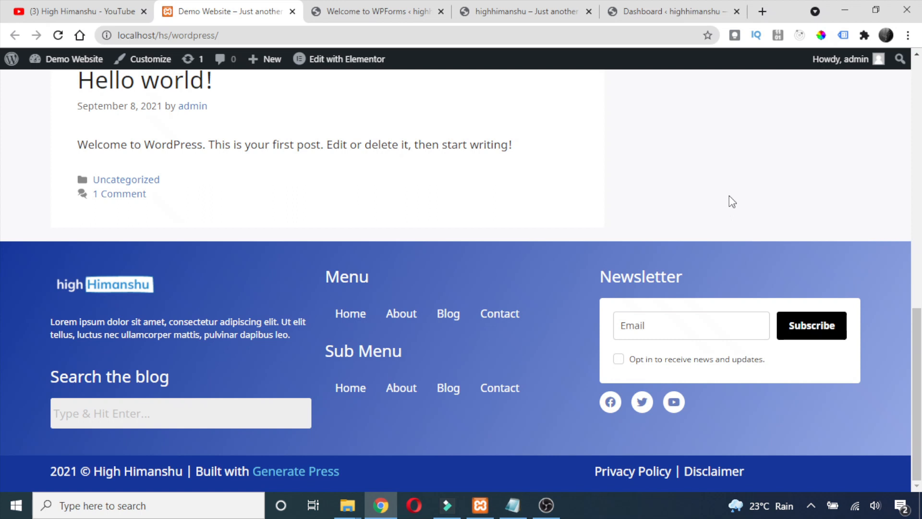
{"action": "scroll", "coordinate": [724, 195], "scroll_direction": "up", "scroll_amount": 15}
{"action": "left_click", "coordinate": [309, 147]}
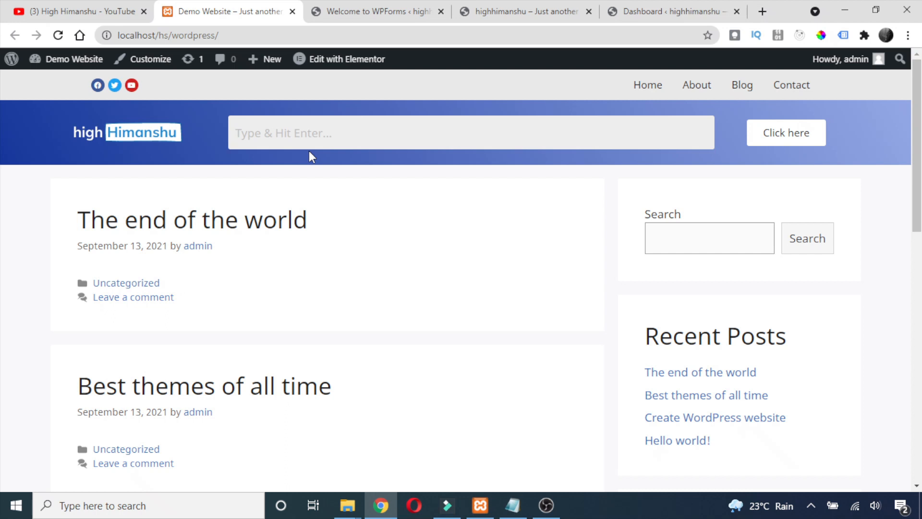
{"action": "scroll", "coordinate": [358, 298], "scroll_direction": "down", "scroll_amount": 15}
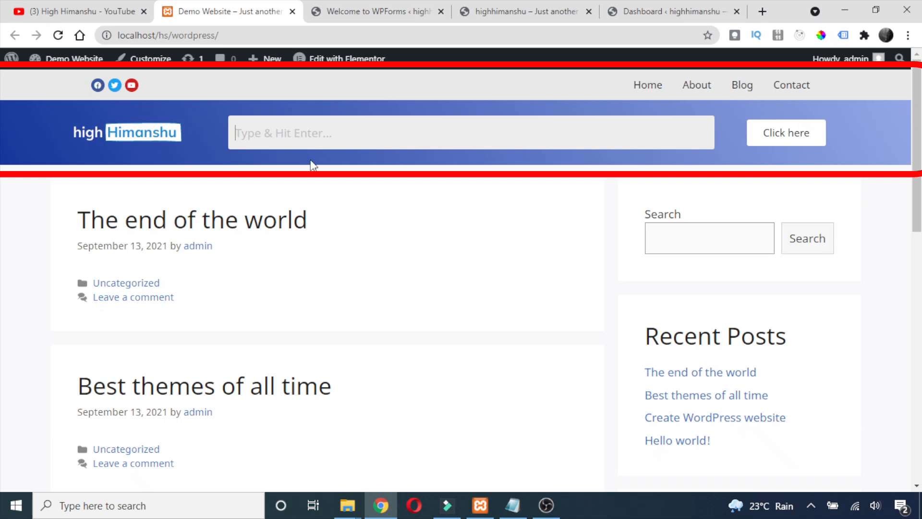
{"action": "scroll", "coordinate": [191, 140], "scroll_direction": "down", "scroll_amount": 10}
{"action": "scroll", "coordinate": [389, 354], "scroll_direction": "down", "scroll_amount": 2}
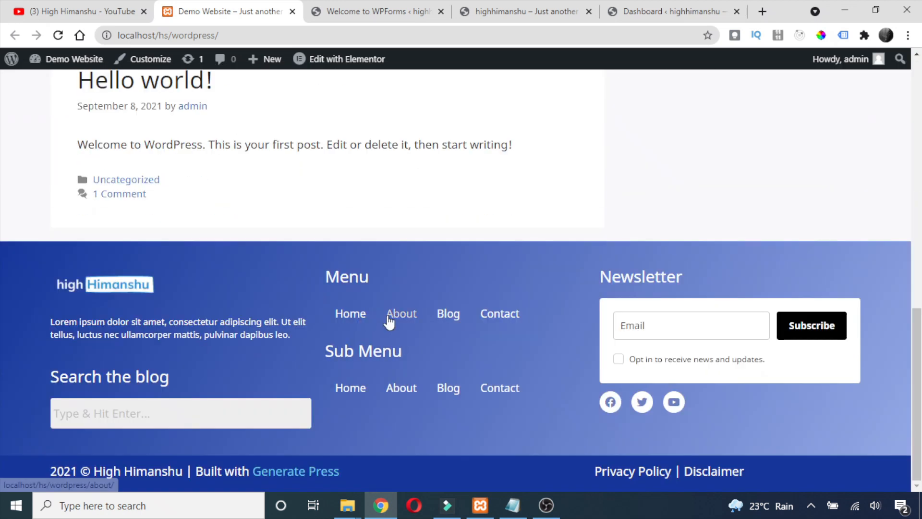
{"action": "scroll", "coordinate": [387, 323], "scroll_direction": "up", "scroll_amount": 12}
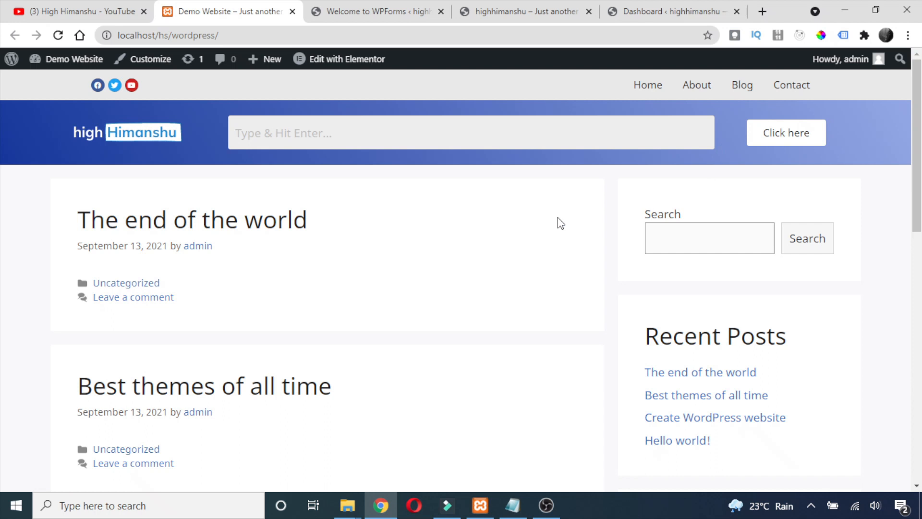
{"action": "scroll", "coordinate": [533, 217], "scroll_direction": "down", "scroll_amount": 3}
{"action": "scroll", "coordinate": [533, 217], "scroll_direction": "down", "scroll_amount": 7}
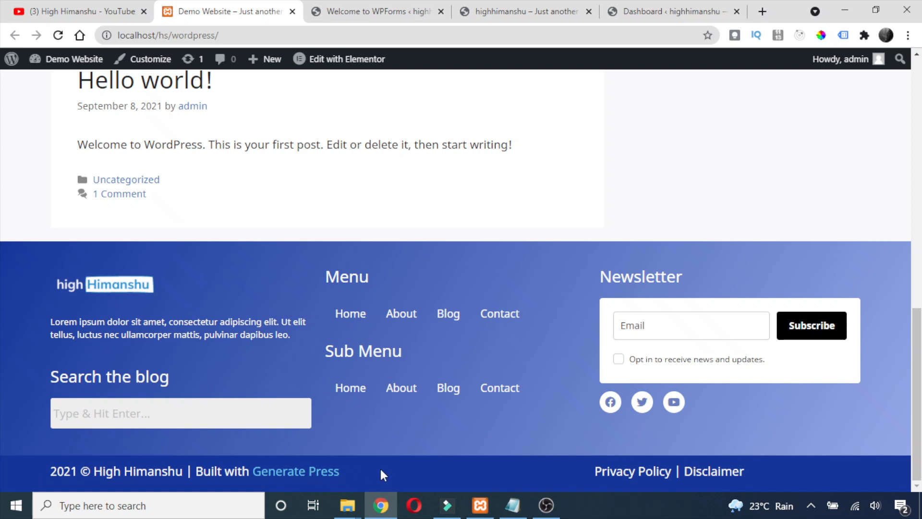
Select the footer copyright line, then the Privacy Policy footer text.
{"action": "left_click_drag", "start_coordinate": [32, 469], "coordinate": [360, 477]}
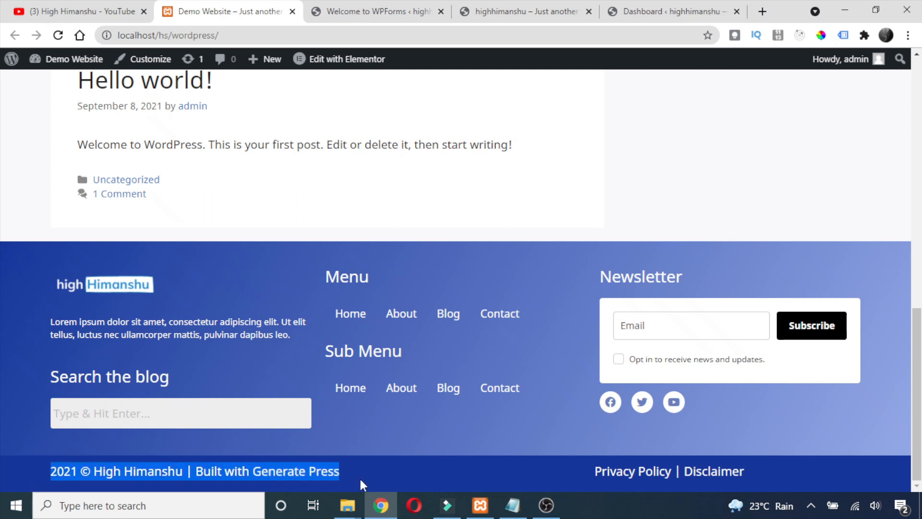
{"action": "left_click", "coordinate": [543, 472]}
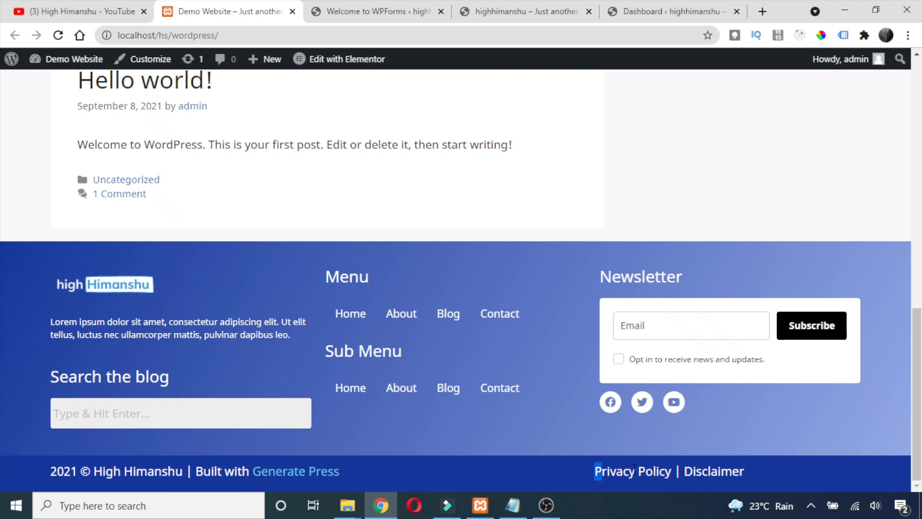
{"action": "left_click_drag", "start_coordinate": [635, 468], "coordinate": [696, 469]}
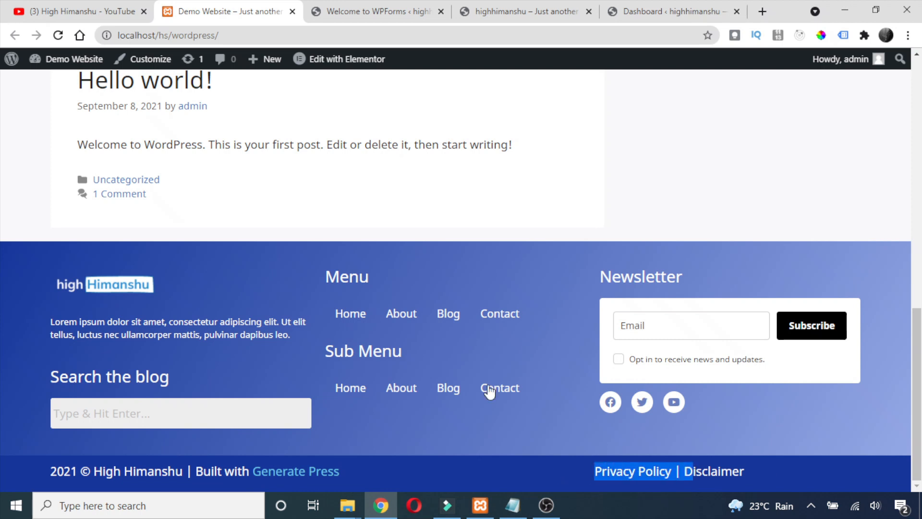
{"action": "scroll", "coordinate": [458, 365], "scroll_direction": "up", "scroll_amount": 6}
{"action": "scroll", "coordinate": [490, 351], "scroll_direction": "down", "scroll_amount": 3}
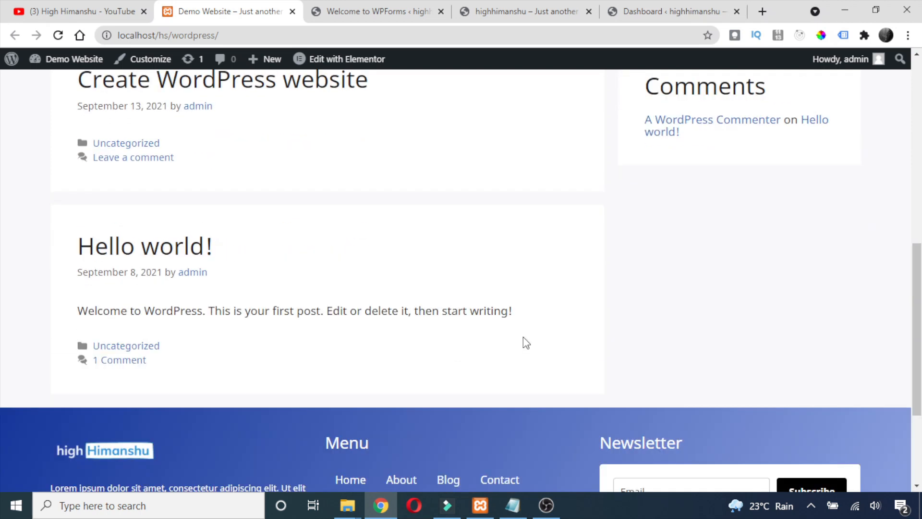
{"action": "scroll", "coordinate": [525, 342], "scroll_direction": "up", "scroll_amount": 8}
{"action": "scroll", "coordinate": [500, 324], "scroll_direction": "down", "scroll_amount": 3}
{"action": "scroll", "coordinate": [502, 325], "scroll_direction": "up", "scroll_amount": 3}
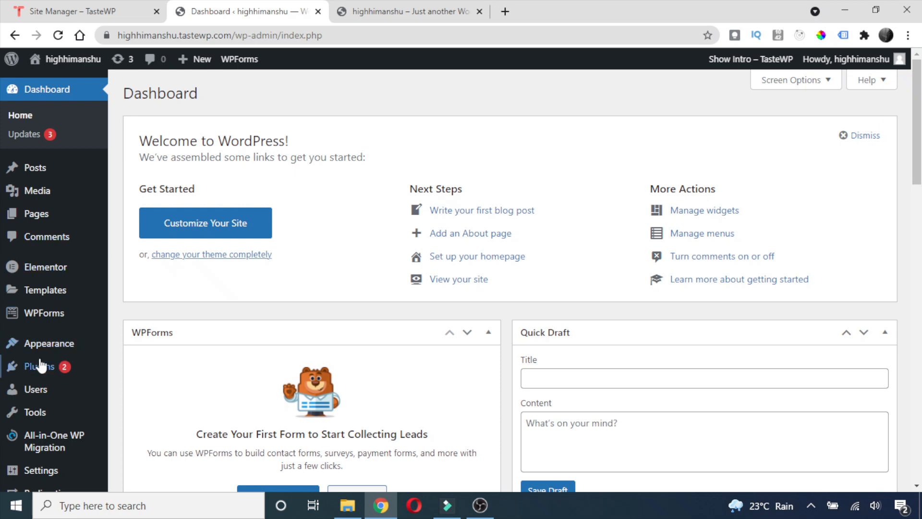
Search Add New plugins for 'elementor header' to find the active Elementor Header & Footer Builder.
{"action": "mouse_move", "coordinate": [38, 366]}
{"action": "left_click", "coordinate": [140, 388]}
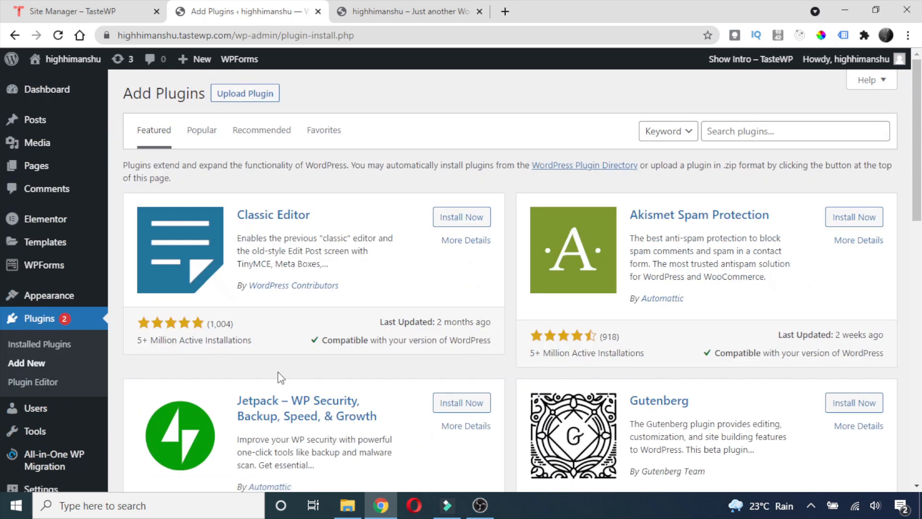
{"action": "left_click", "coordinate": [765, 135]}
{"action": "type", "text": "elemen"}
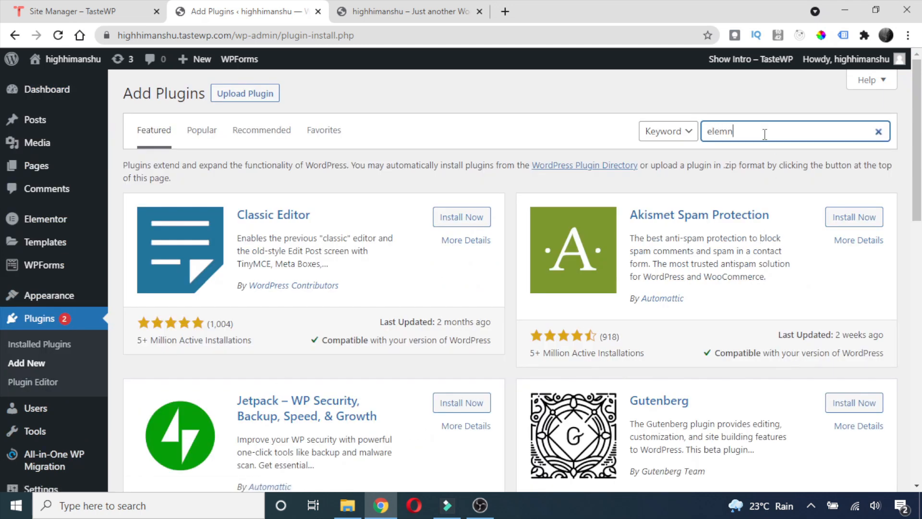
{"action": "key", "text": "BackSpace"}
{"action": "type", "text": "entor"}
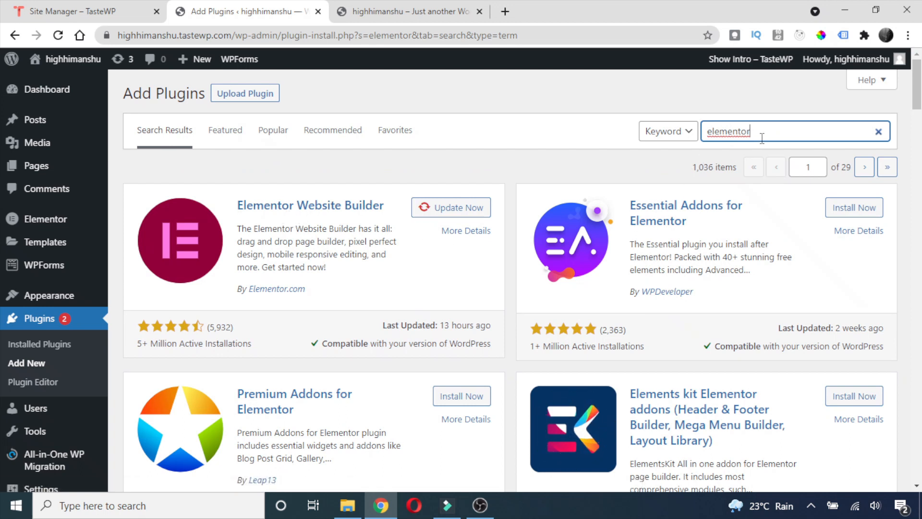
{"action": "scroll", "coordinate": [750, 154], "scroll_direction": "down", "scroll_amount": 5}
{"action": "scroll", "coordinate": [750, 154], "scroll_direction": "up", "scroll_amount": 5}
{"action": "type", "text": "header"}
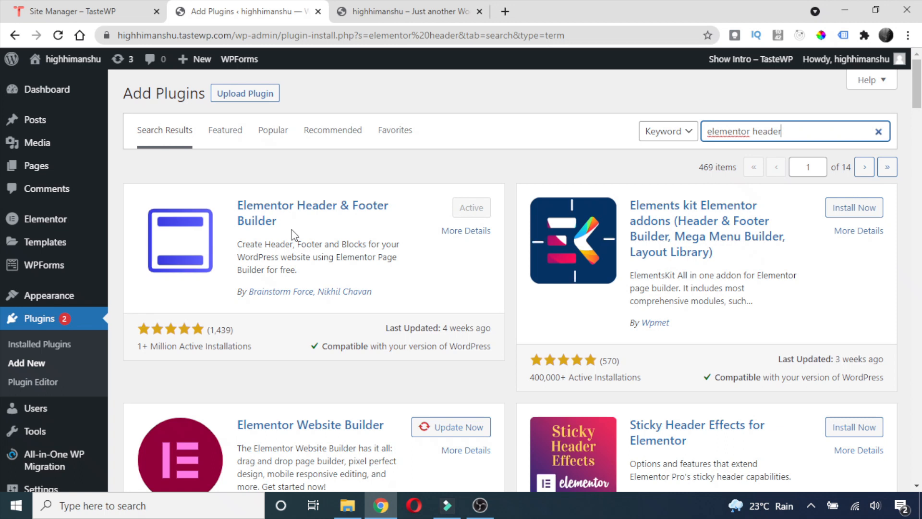
{"action": "scroll", "coordinate": [279, 242], "scroll_direction": "down", "scroll_amount": 5}
{"action": "scroll", "coordinate": [279, 241], "scroll_direction": "up", "scroll_amount": 5}
Search new themes for 'generate' to confirm GeneratePress is installed and activated.
{"action": "mouse_move", "coordinate": [66, 307]}
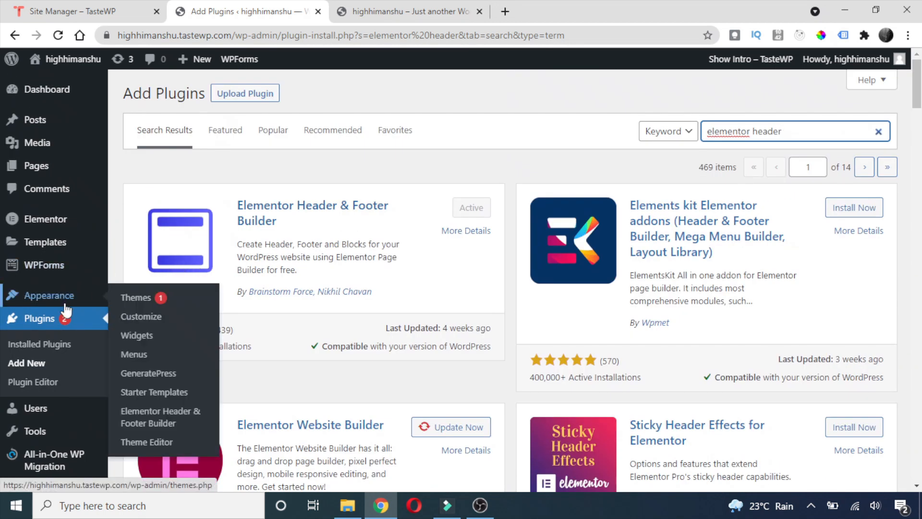
{"action": "left_click", "coordinate": [133, 298]}
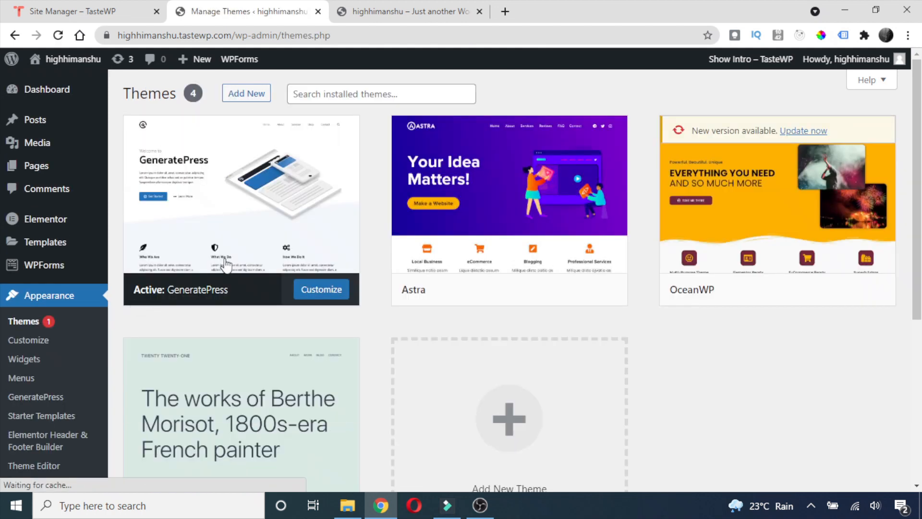
{"action": "mouse_move", "coordinate": [266, 247]}
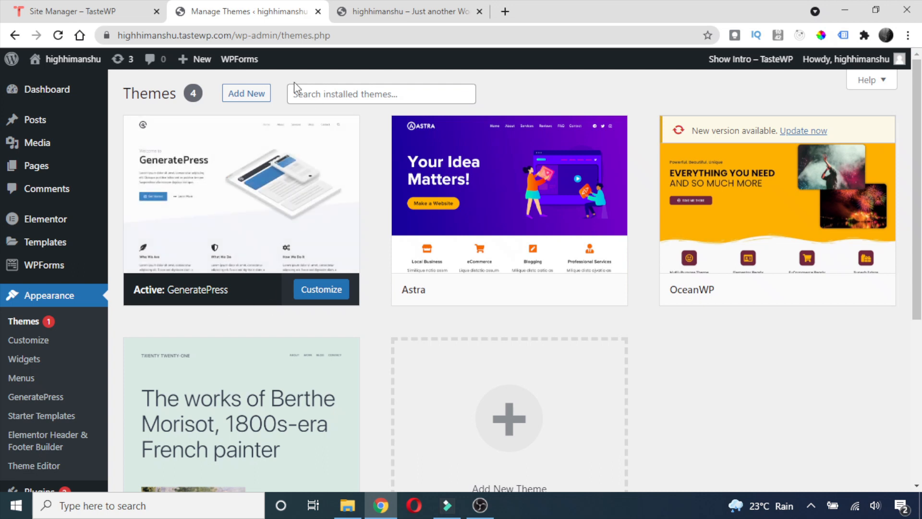
{"action": "left_click", "coordinate": [239, 94]}
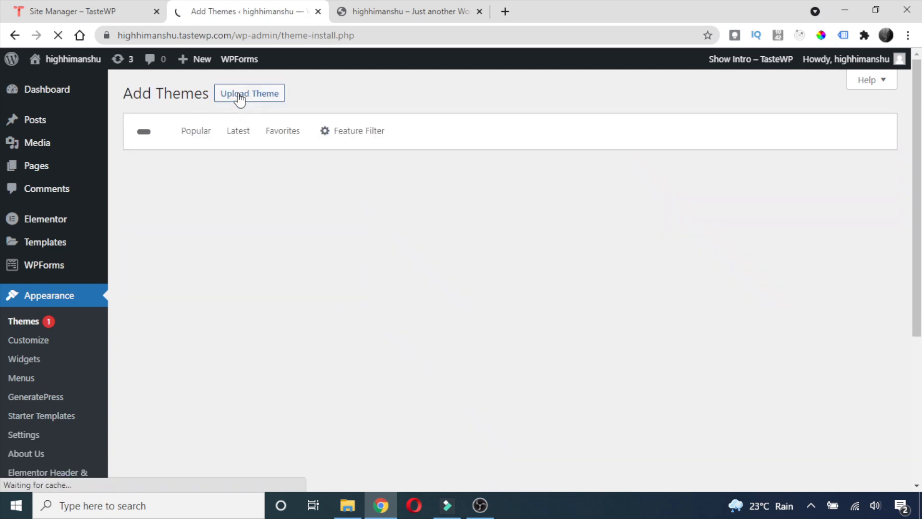
{"action": "left_click", "coordinate": [724, 134]}
{"action": "type", "text": "generate"}
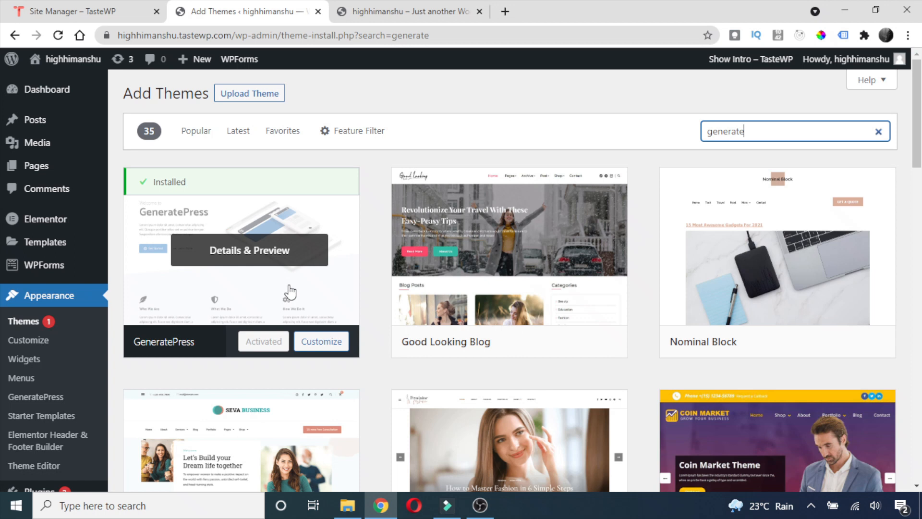
Check the site's plain GeneratePress front page, then return to the admin dashboard.
{"action": "left_click", "coordinate": [384, 11]}
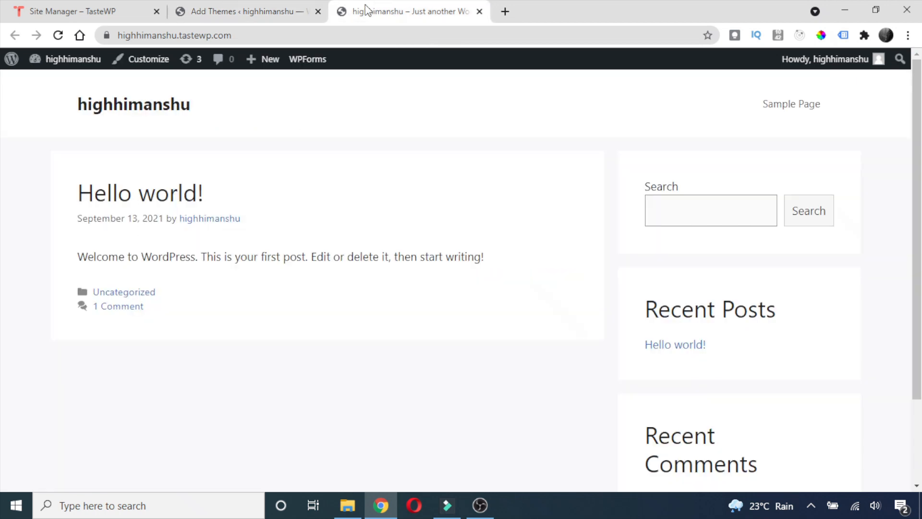
{"action": "scroll", "coordinate": [268, 291], "scroll_direction": "down", "scroll_amount": 2}
{"action": "scroll", "coordinate": [244, 204], "scroll_direction": "up", "scroll_amount": 2}
{"action": "scroll", "coordinate": [244, 288], "scroll_direction": "down", "scroll_amount": 2}
{"action": "scroll", "coordinate": [247, 274], "scroll_direction": "up", "scroll_amount": 2}
{"action": "scroll", "coordinate": [308, 264], "scroll_direction": "down", "scroll_amount": 2}
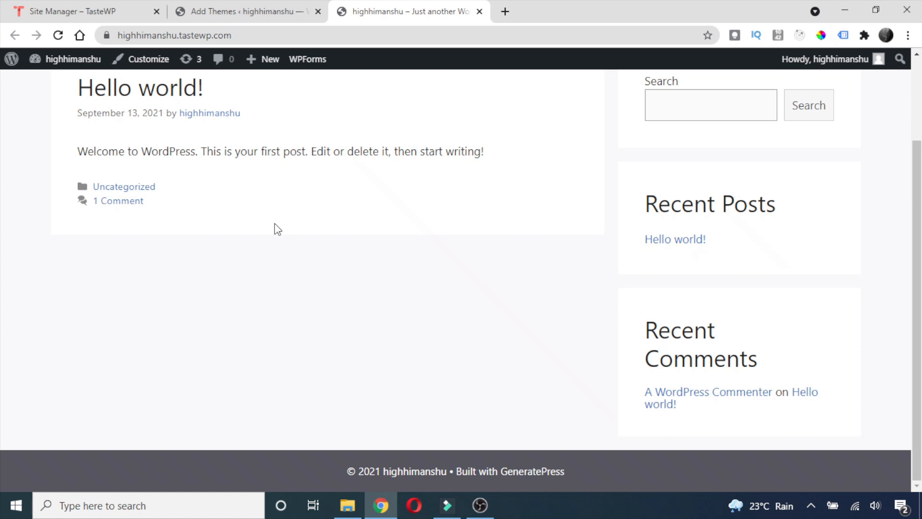
{"action": "left_click", "coordinate": [267, 10]}
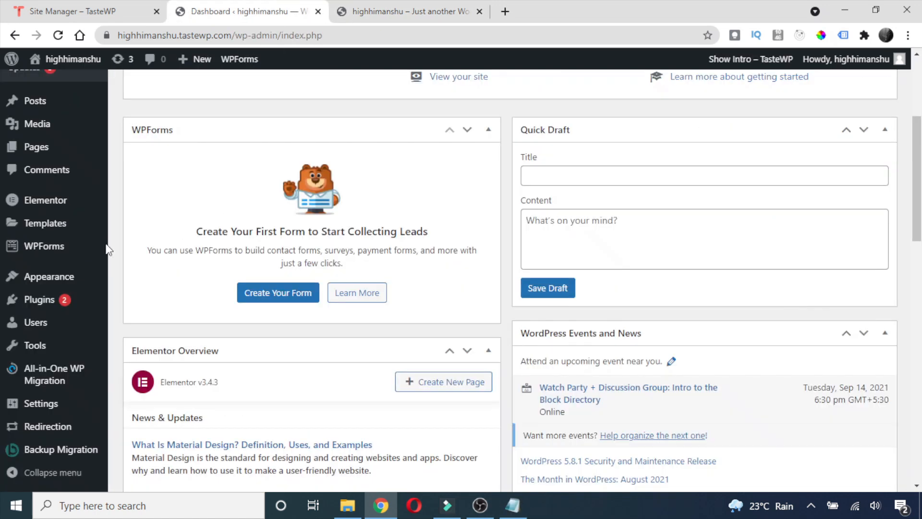
Add a new template under Appearance > Elementor Header & Footer Builder, skipping the onboarding questions.
{"action": "mouse_move", "coordinate": [58, 278]}
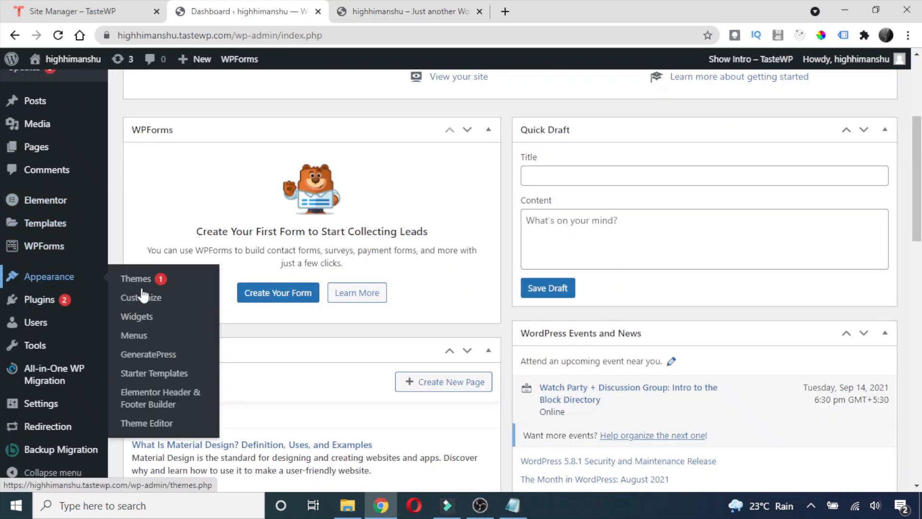
{"action": "left_click", "coordinate": [165, 407]}
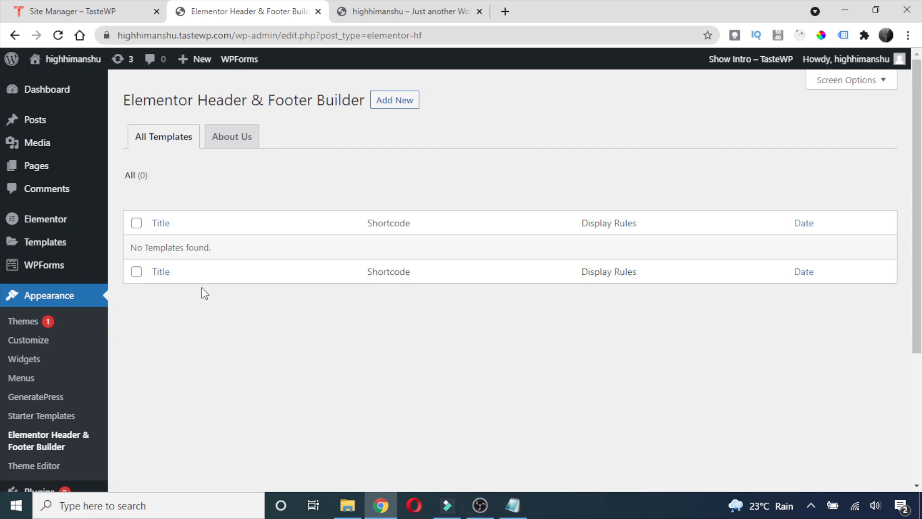
{"action": "left_click", "coordinate": [403, 102]}
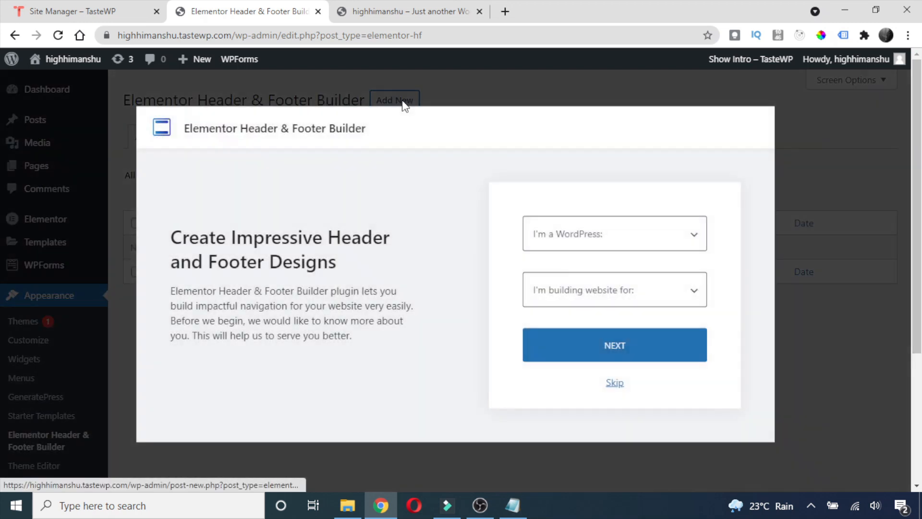
{"action": "left_click", "coordinate": [615, 384]}
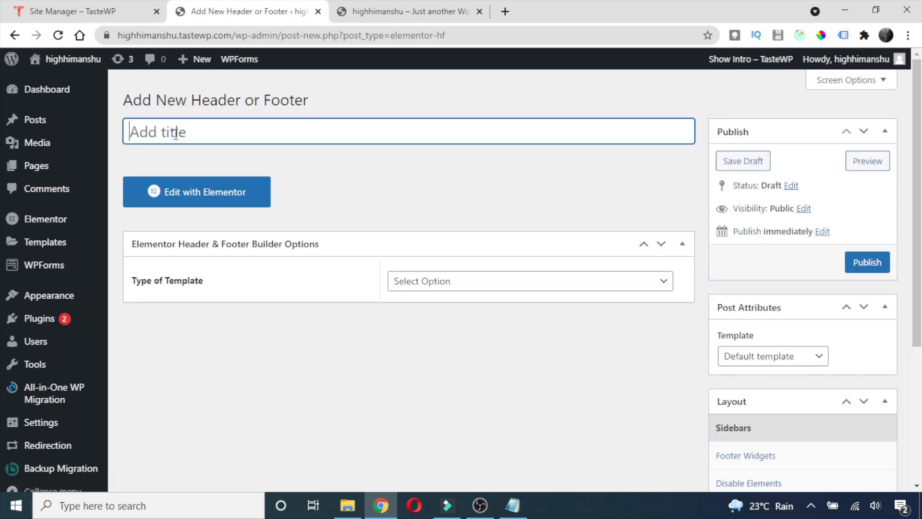
Title the template 'Custom Header' and set its type to Header.
{"action": "type", "text": "Custo"}
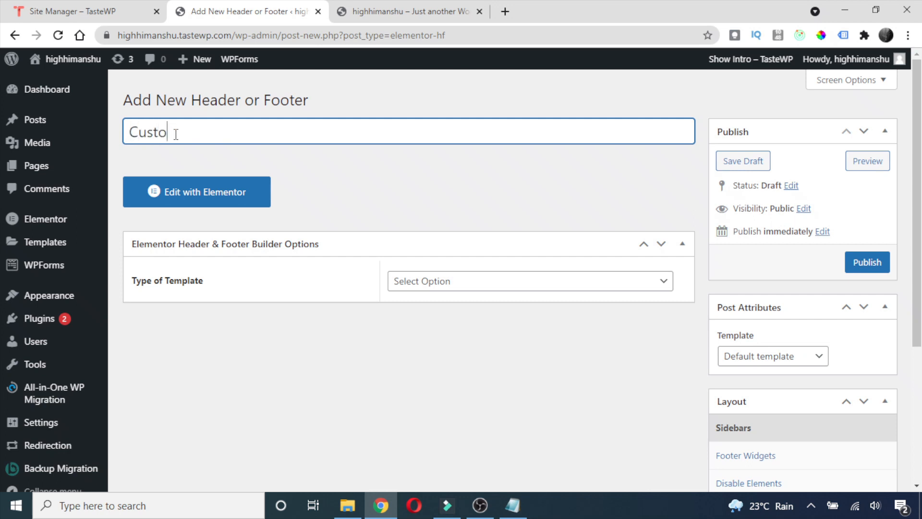
{"action": "type", "text": "m Header"}
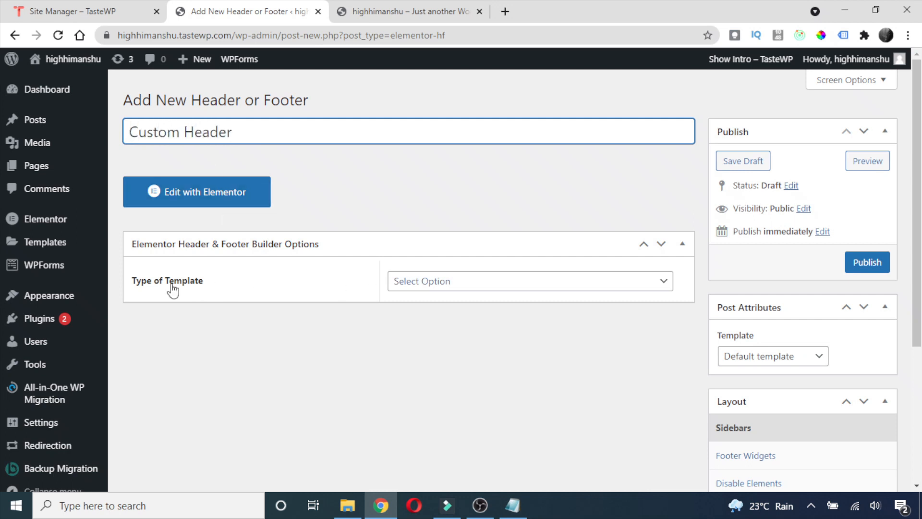
{"action": "left_click", "coordinate": [619, 287]}
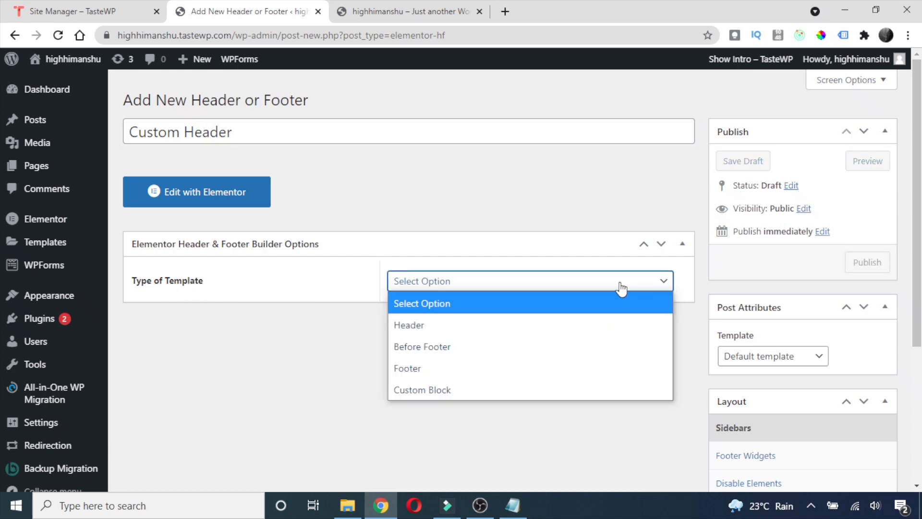
{"action": "left_click", "coordinate": [433, 325]}
{"action": "scroll", "coordinate": [264, 329], "scroll_direction": "down", "scroll_amount": 1}
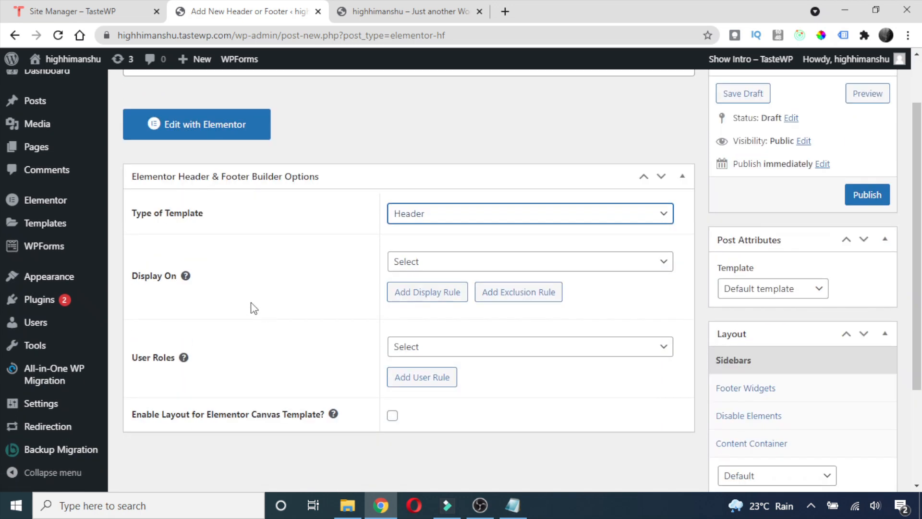
Set Display On to Entire Website.
{"action": "left_click", "coordinate": [646, 270]}
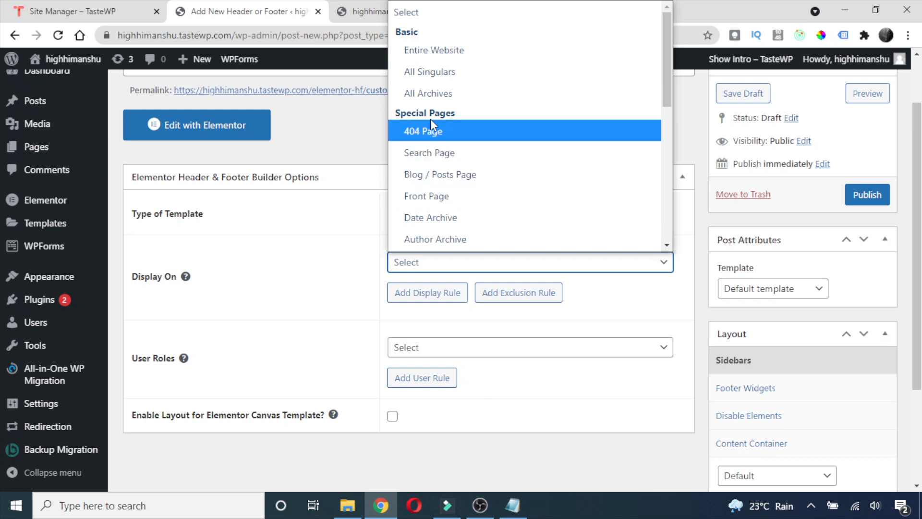
{"action": "left_click", "coordinate": [425, 53]}
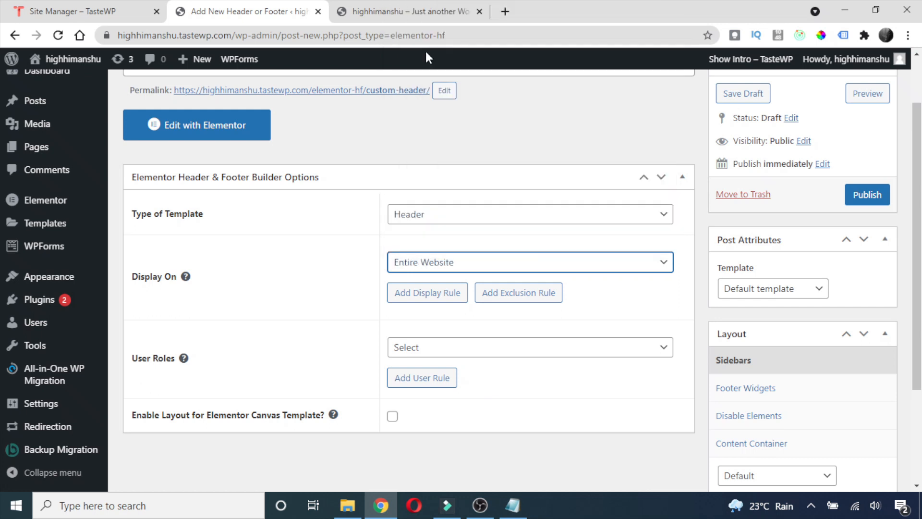
{"action": "left_click", "coordinate": [652, 266]}
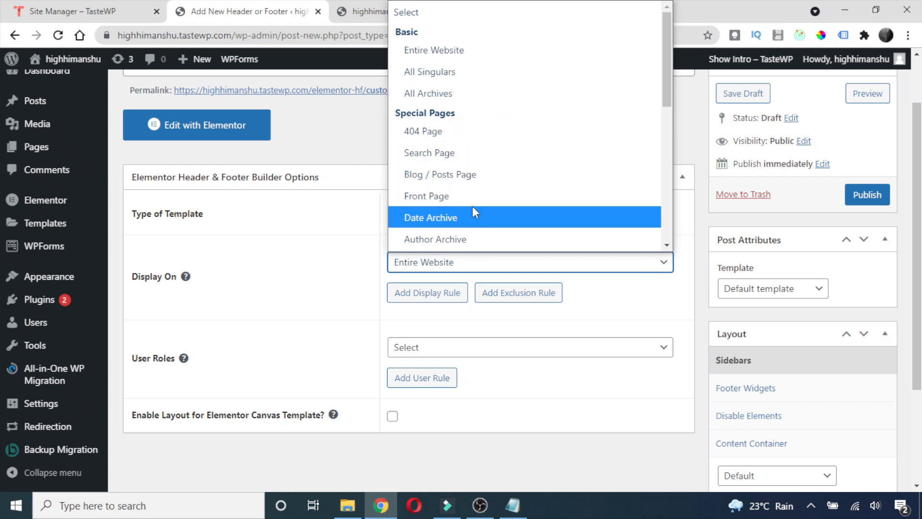
{"action": "left_click", "coordinate": [438, 51]}
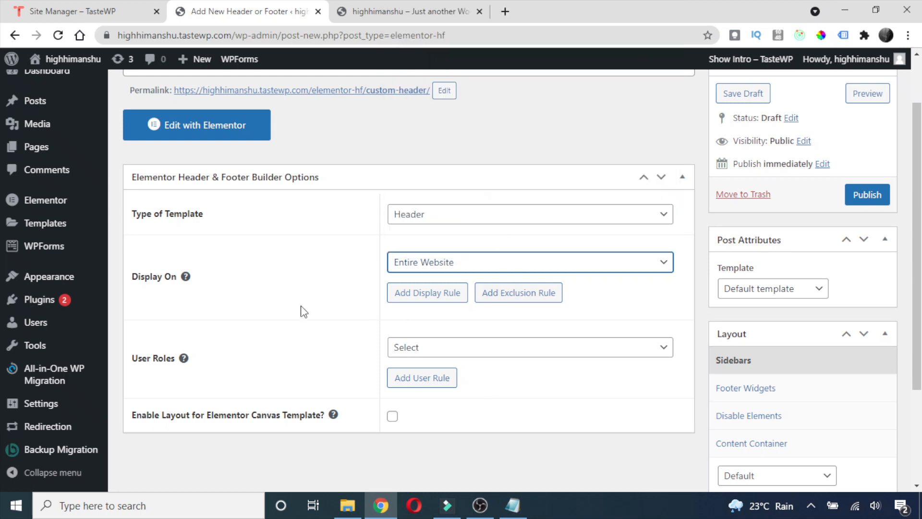
{"action": "scroll", "coordinate": [336, 332], "scroll_direction": "down", "scroll_amount": 1}
Set User Roles to All.
{"action": "left_click", "coordinate": [627, 283]}
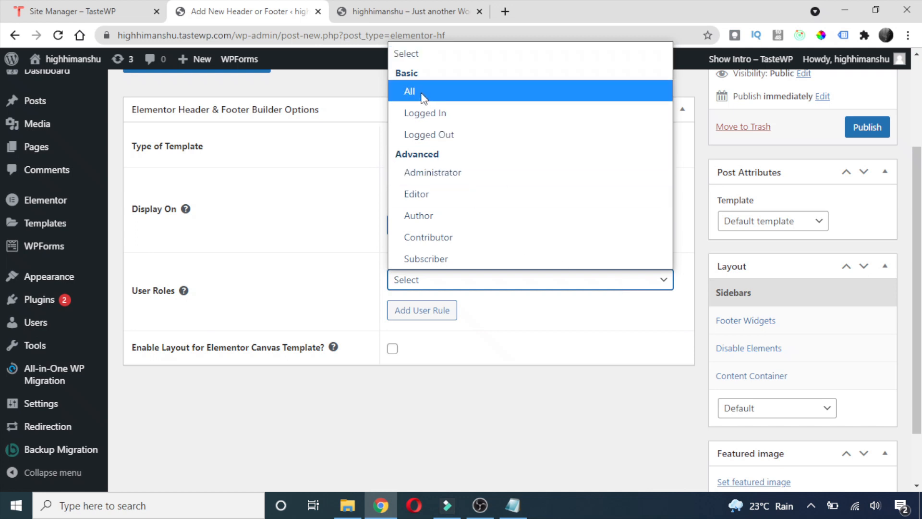
{"action": "left_click", "coordinate": [411, 91]}
{"action": "left_click", "coordinate": [627, 284]}
{"action": "left_click", "coordinate": [589, 319]}
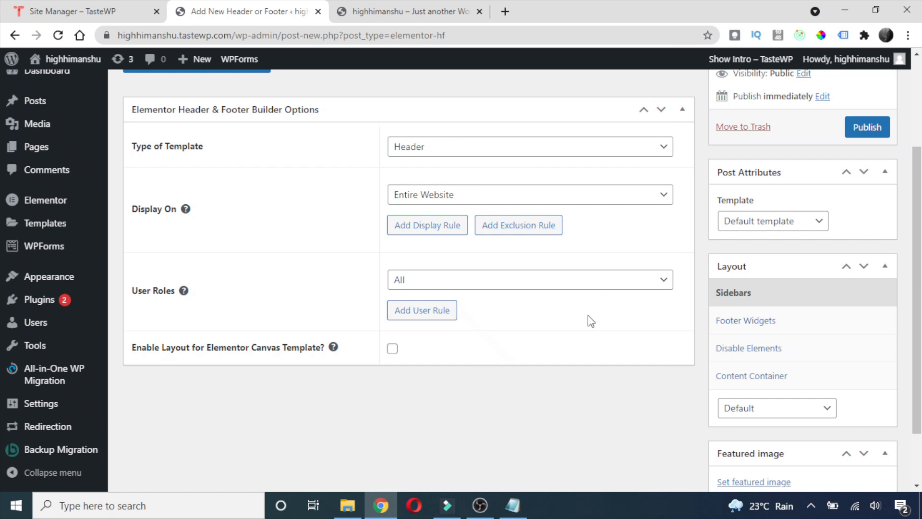
{"action": "left_click", "coordinate": [593, 288]}
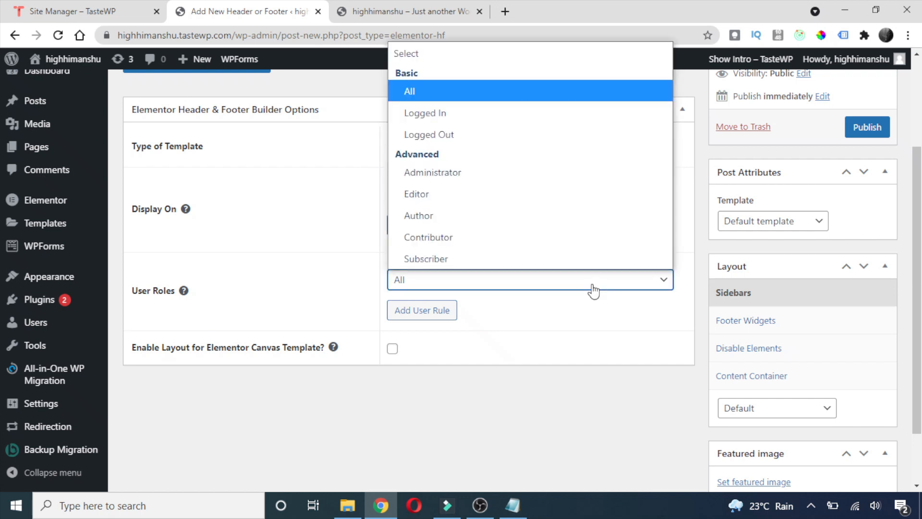
{"action": "left_click", "coordinate": [441, 94]}
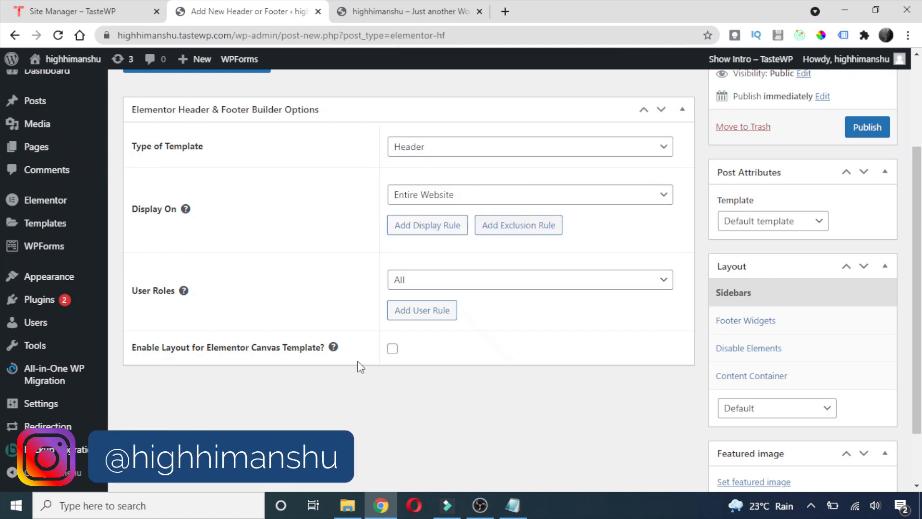
{"action": "scroll", "coordinate": [884, 180], "scroll_direction": "up", "scroll_amount": 3}
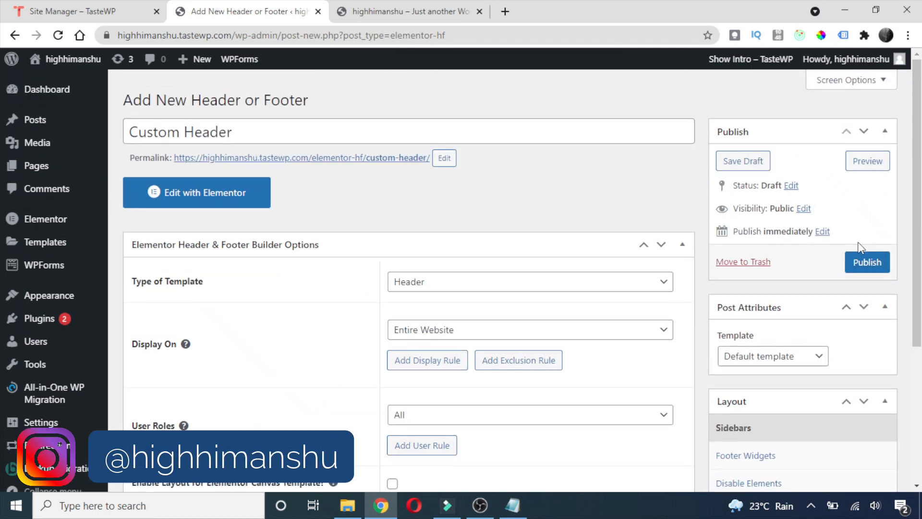
Publish the Custom Header template and view its permalink page in a new tab.
{"action": "left_click", "coordinate": [865, 261]}
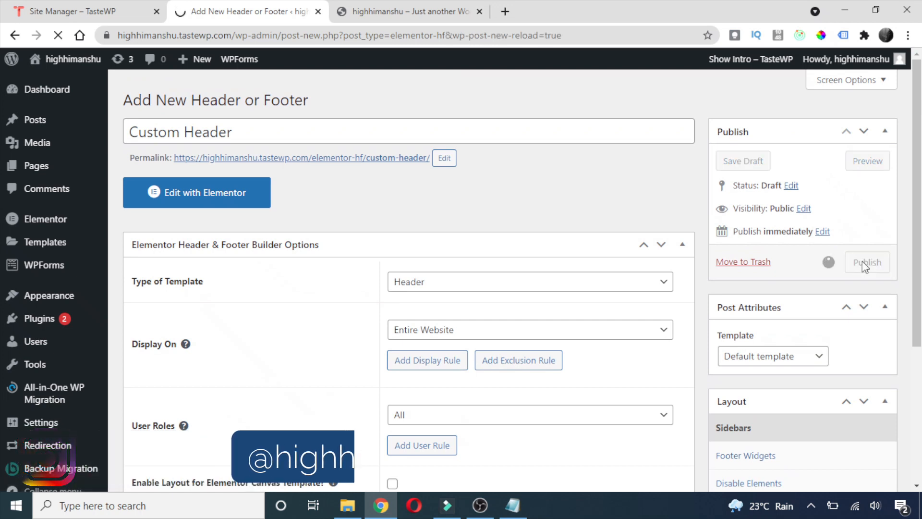
{"action": "scroll", "coordinate": [329, 262], "scroll_direction": "down", "scroll_amount": 3}
{"action": "scroll", "coordinate": [329, 261], "scroll_direction": "up", "scroll_amount": 3}
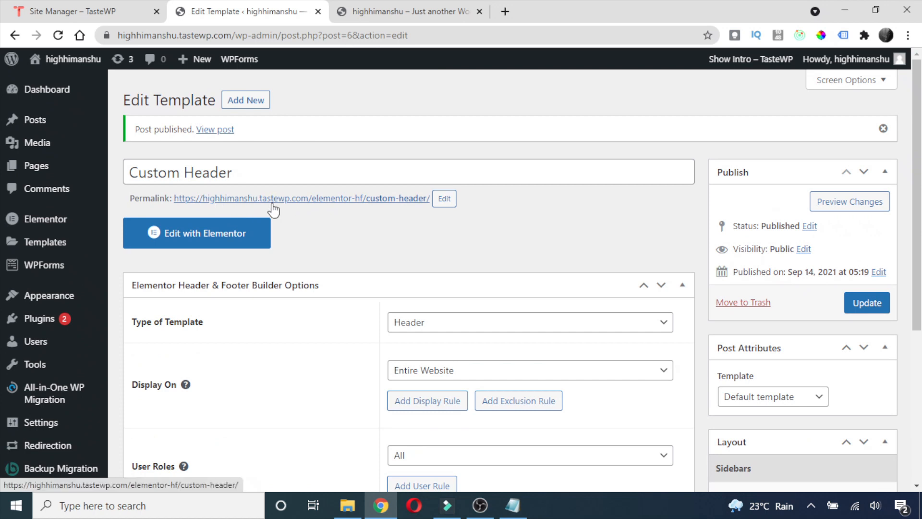
{"action": "right_click", "coordinate": [302, 199]}
{"action": "left_click", "coordinate": [315, 209]}
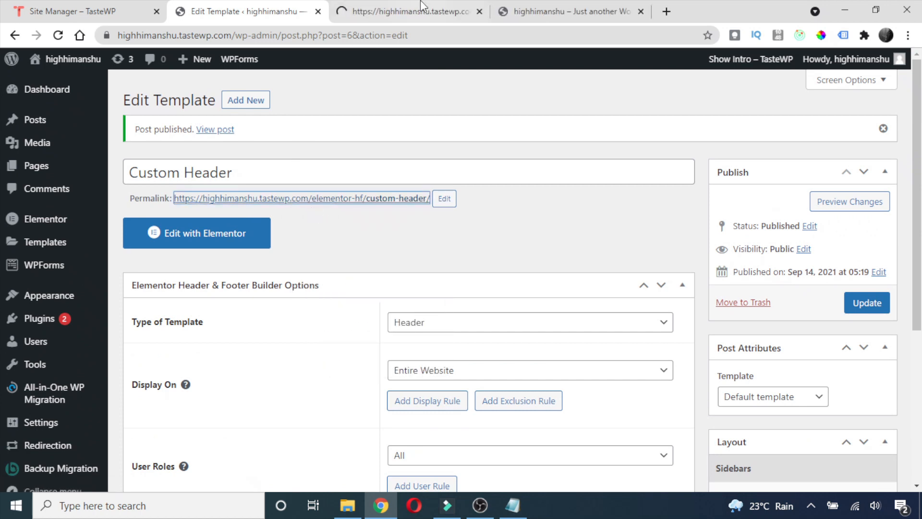
{"action": "left_click", "coordinate": [418, 11]}
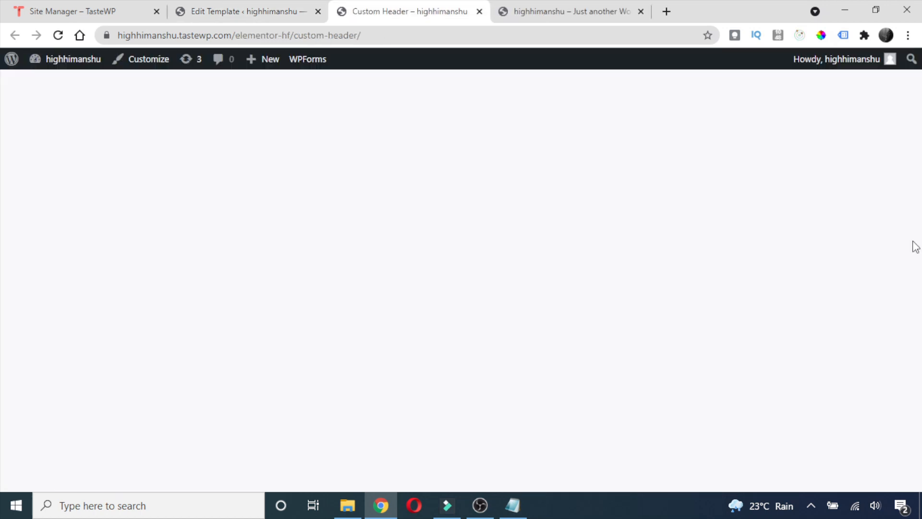
{"action": "left_click", "coordinate": [251, 10]}
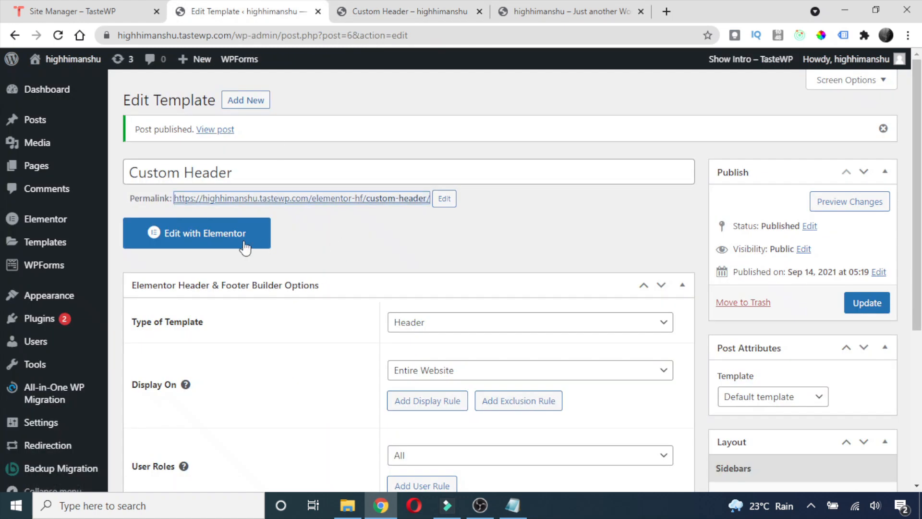
Edit the template with Elementor and add a three-column section at the top.
{"action": "left_click", "coordinate": [216, 245]}
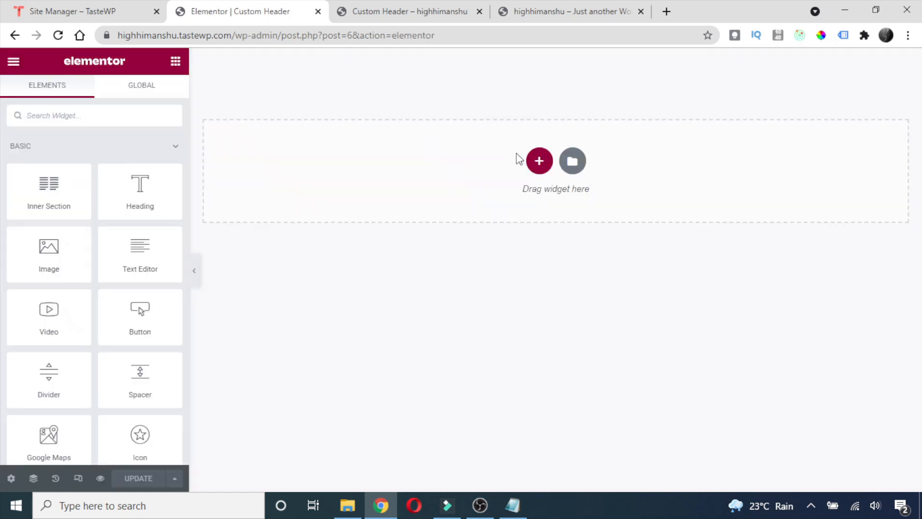
{"action": "left_click", "coordinate": [538, 169]}
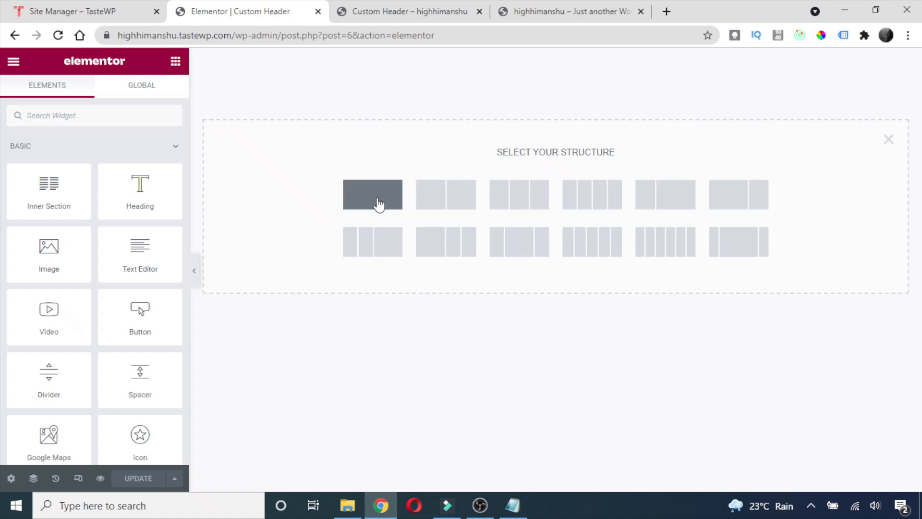
{"action": "left_click", "coordinate": [519, 190]}
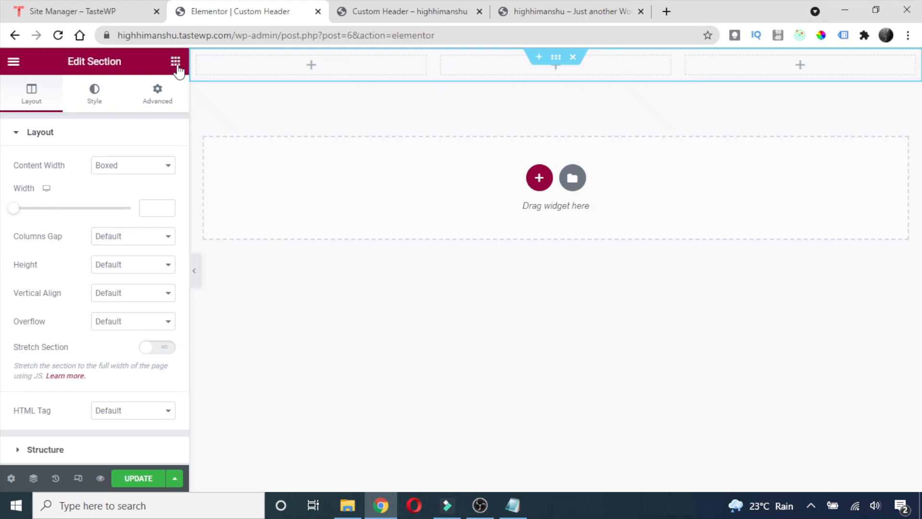
{"action": "left_click", "coordinate": [301, 68]}
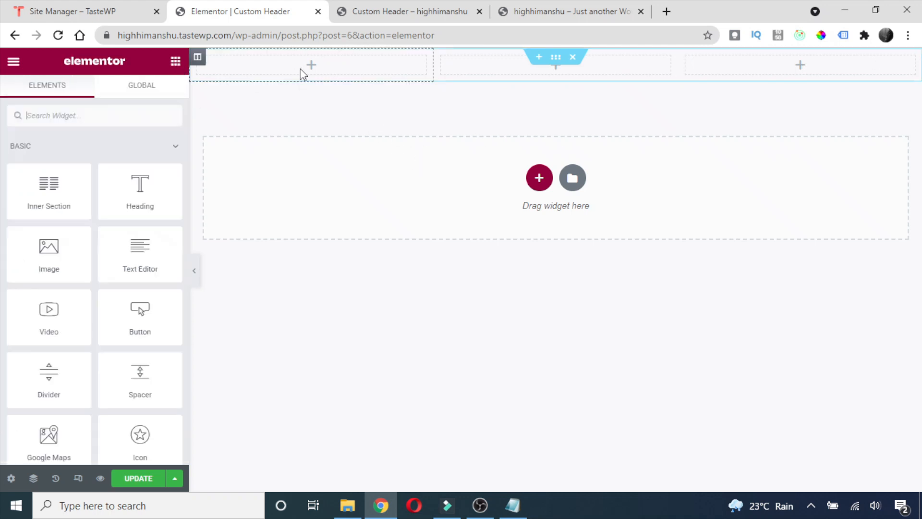
Search widgets for 'logo' and place the Site Logo widget in the first column.
{"action": "left_click", "coordinate": [94, 113]}
{"action": "type", "text": "logo"}
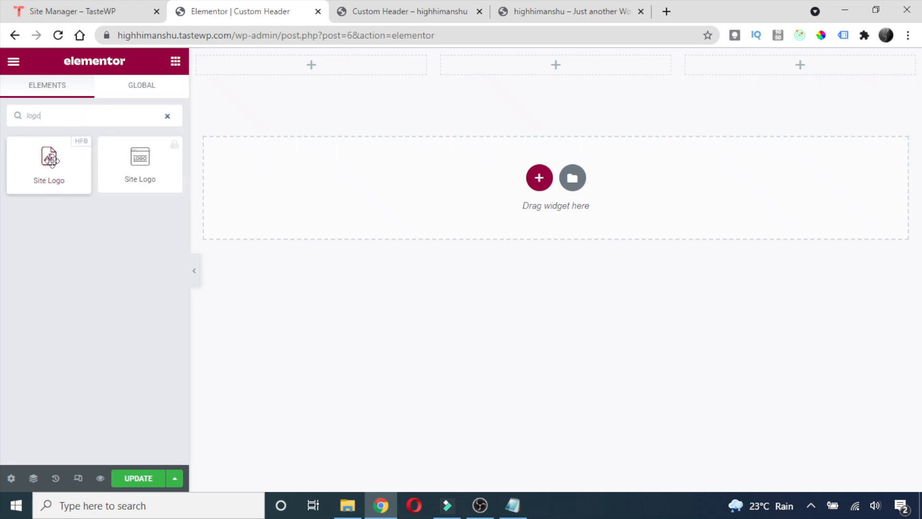
{"action": "left_click_drag", "start_coordinate": [44, 173], "coordinate": [311, 68]}
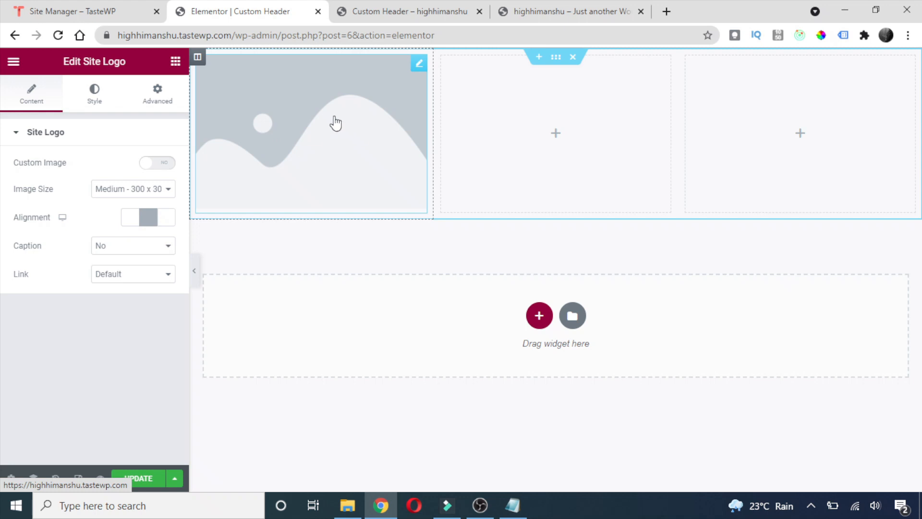
Go to the WordPress Dashboard from the Custom Header page tab's admin bar.
{"action": "left_click", "coordinate": [408, 7]}
{"action": "mouse_move", "coordinate": [50, 60]}
{"action": "left_click", "coordinate": [48, 83]}
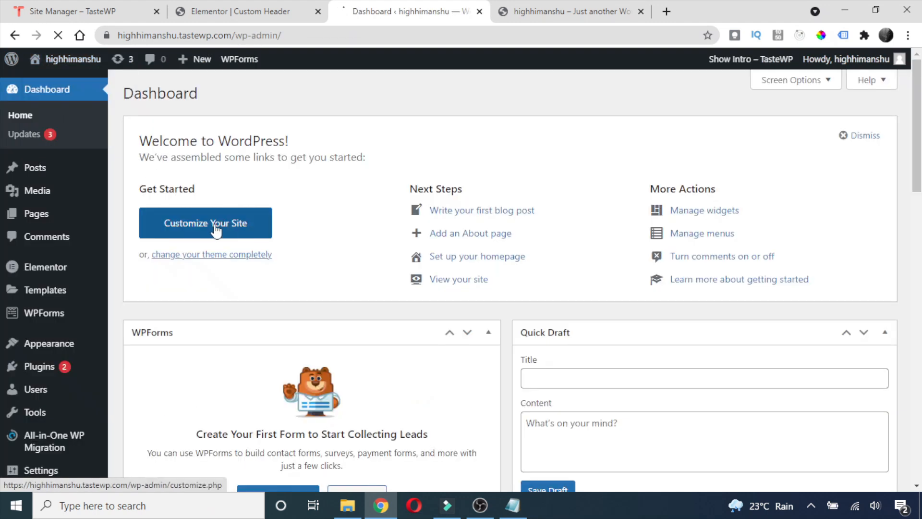
In Customizer Site Identity, set the uploaded image as the site logo without cropping.
{"action": "scroll", "coordinate": [139, 250], "scroll_direction": "down", "scroll_amount": 1}
{"action": "mouse_move", "coordinate": [46, 279]}
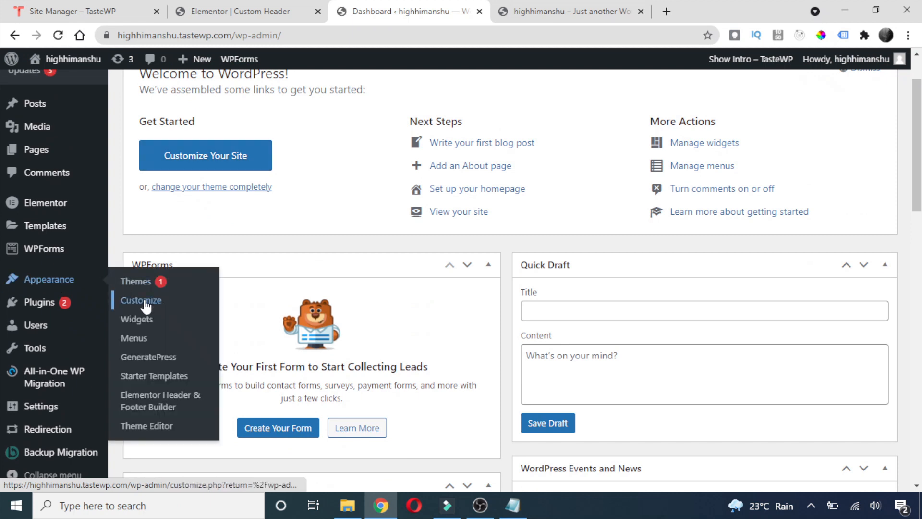
{"action": "left_click", "coordinate": [145, 301]}
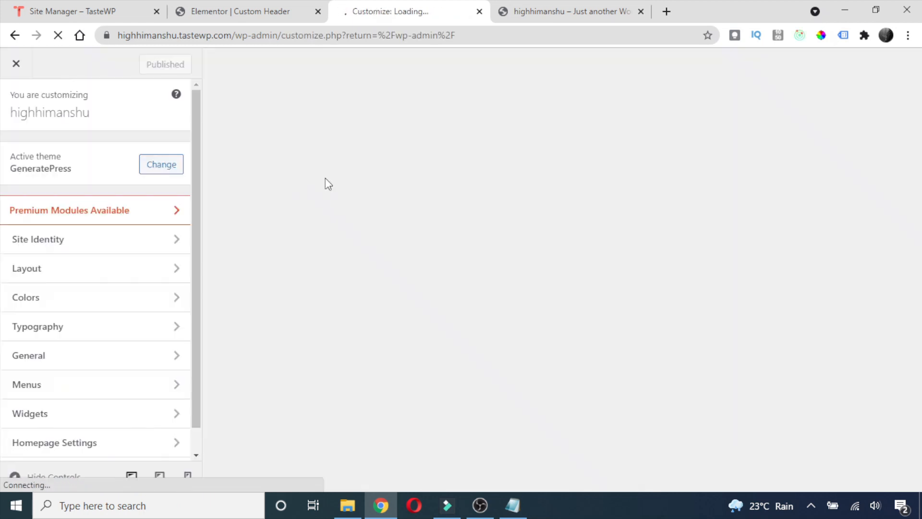
{"action": "left_click", "coordinate": [142, 243]}
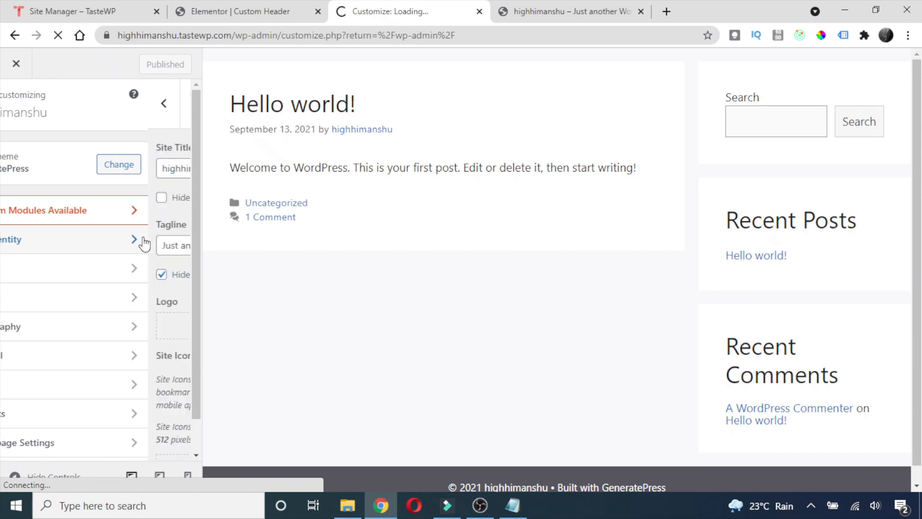
{"action": "scroll", "coordinate": [40, 162], "scroll_direction": "down", "scroll_amount": 1}
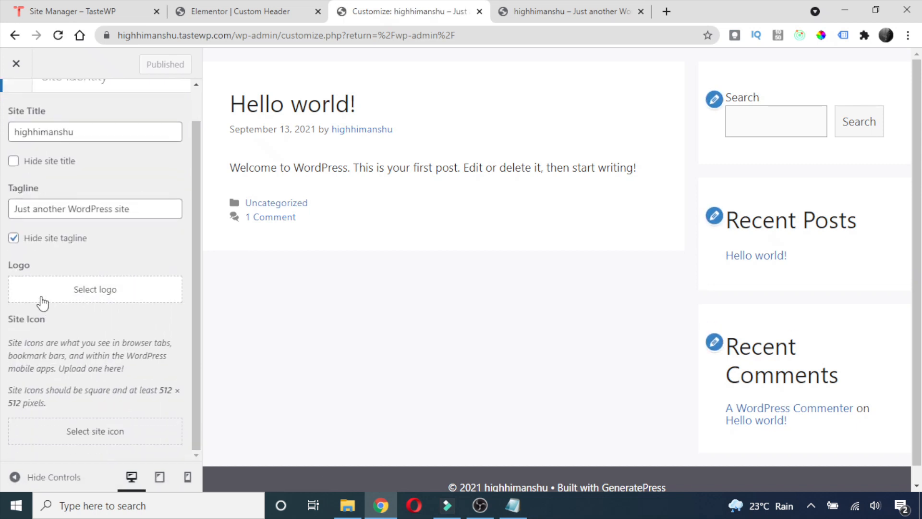
{"action": "left_click", "coordinate": [88, 297]}
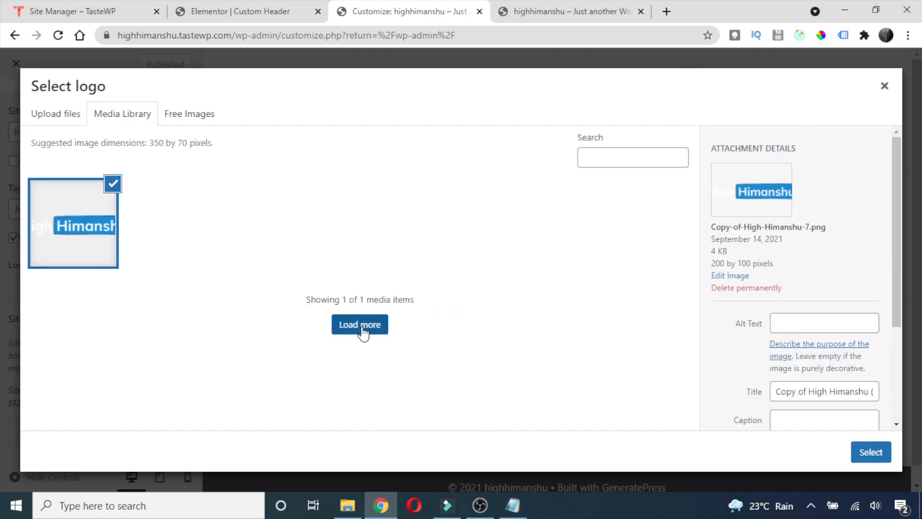
{"action": "left_click", "coordinate": [865, 454]}
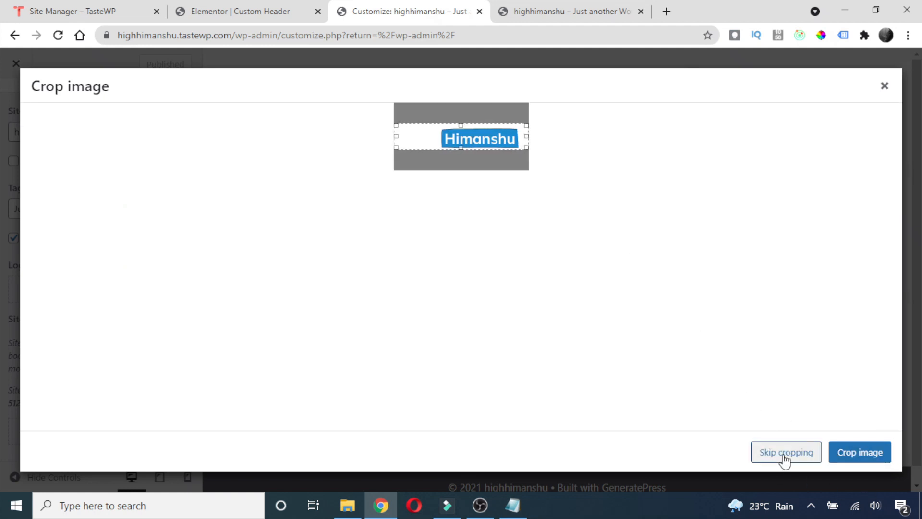
{"action": "left_click", "coordinate": [784, 455]}
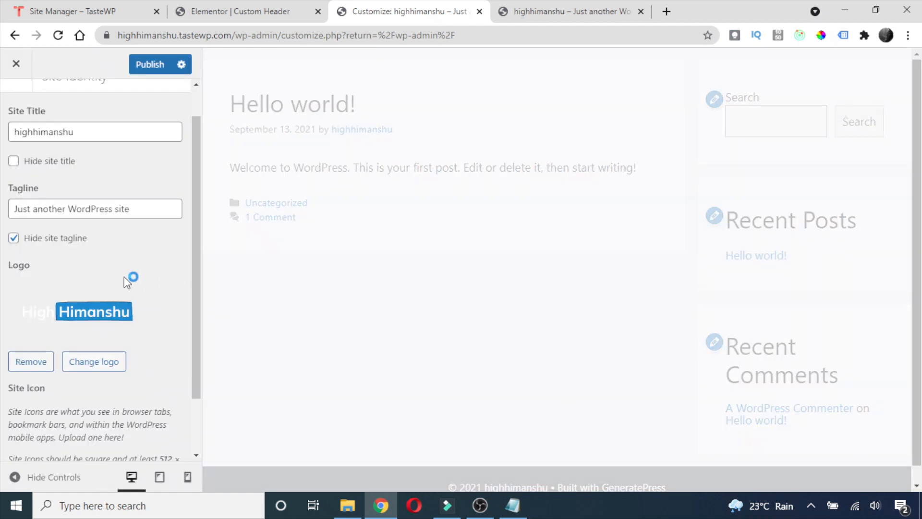
Unhide the site tagline and publish the site identity changes.
{"action": "left_click", "coordinate": [13, 240]}
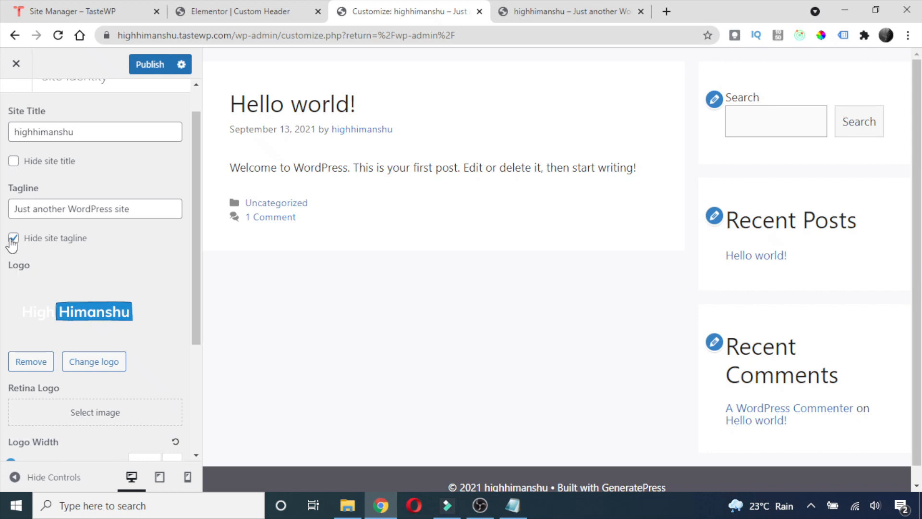
{"action": "scroll", "coordinate": [141, 111], "scroll_direction": "up", "scroll_amount": 1}
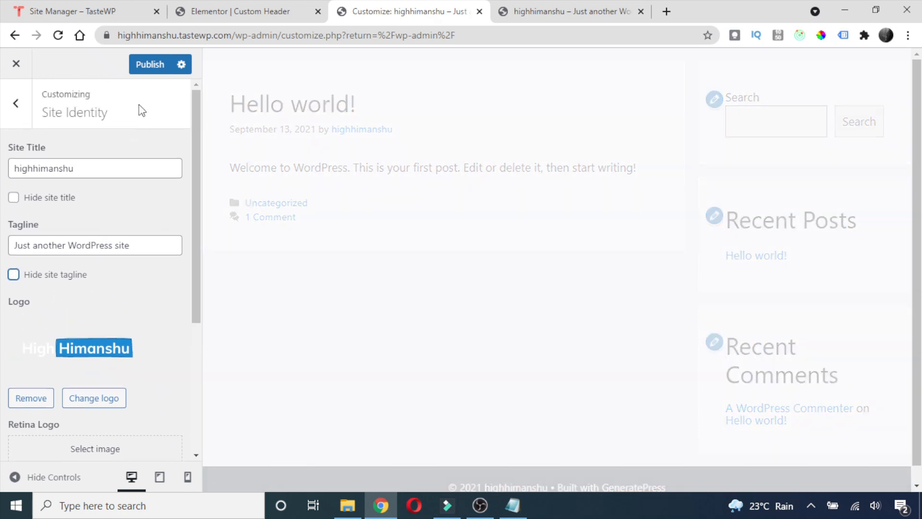
{"action": "left_click", "coordinate": [144, 70]}
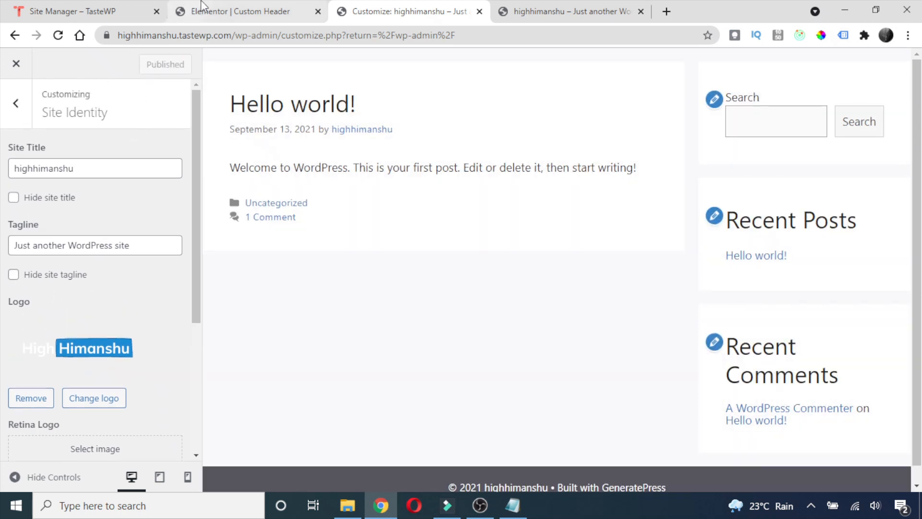
{"action": "left_click", "coordinate": [202, 4]}
Reload the Elementor editor and shrink the Site Logo widget's width to 36%.
{"action": "left_click", "coordinate": [58, 35]}
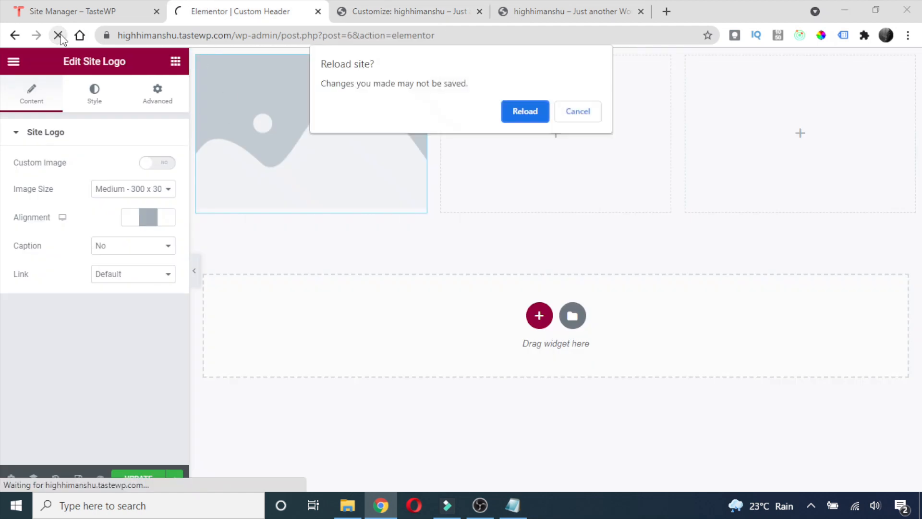
{"action": "left_click", "coordinate": [523, 114]}
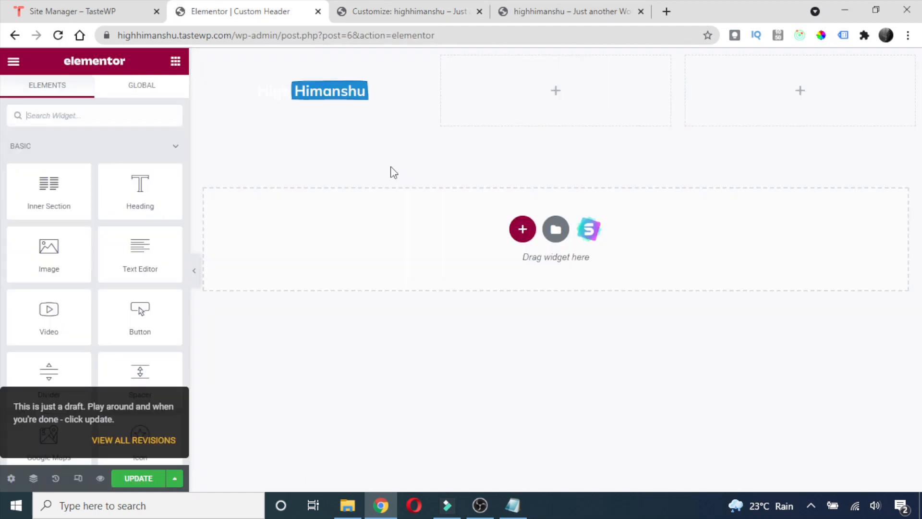
{"action": "left_click", "coordinate": [320, 98]}
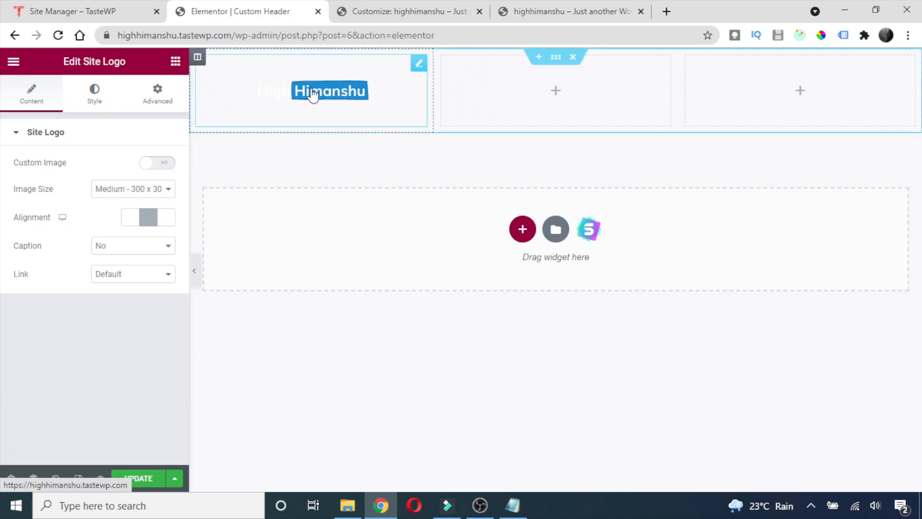
{"action": "left_click", "coordinate": [94, 102]}
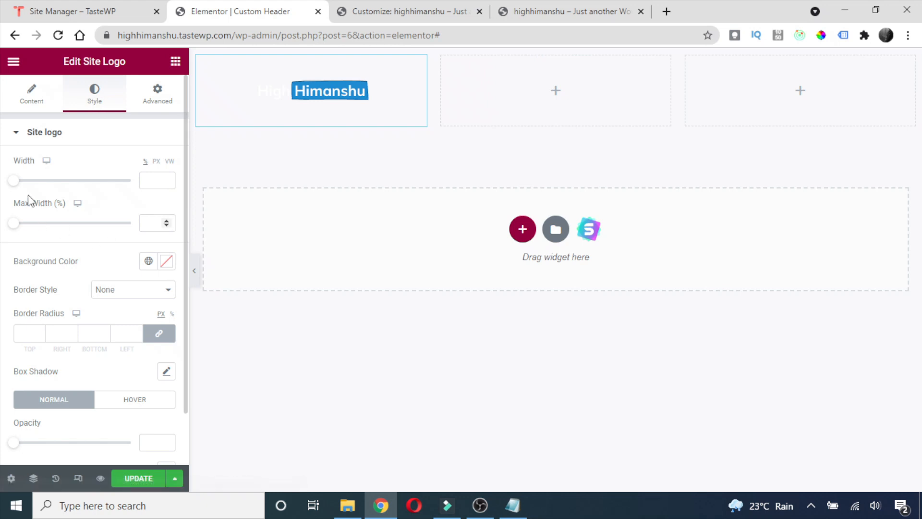
{"action": "left_click_drag", "start_coordinate": [15, 181], "coordinate": [56, 184]}
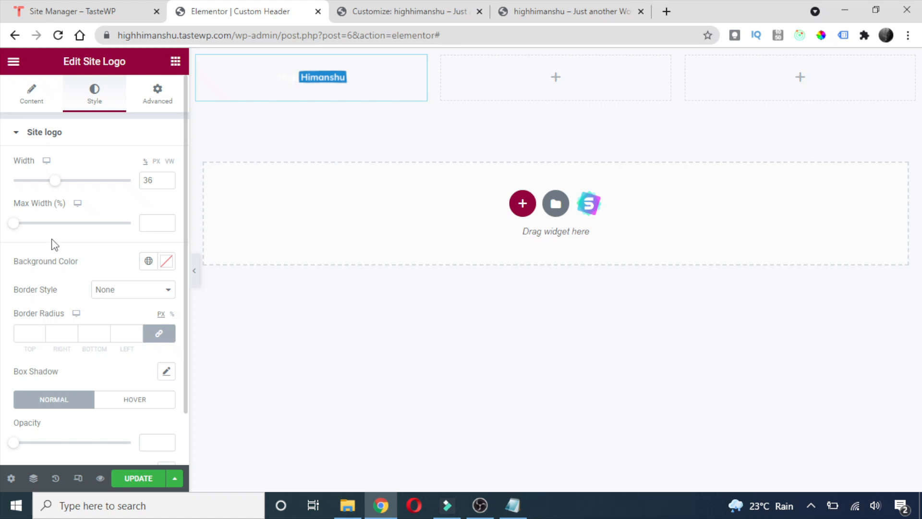
Set the Site Logo alignment to Left.
{"action": "scroll", "coordinate": [137, 307], "scroll_direction": "down", "scroll_amount": 1}
{"action": "scroll", "coordinate": [141, 302], "scroll_direction": "up", "scroll_amount": 1}
{"action": "left_click", "coordinate": [33, 101]}
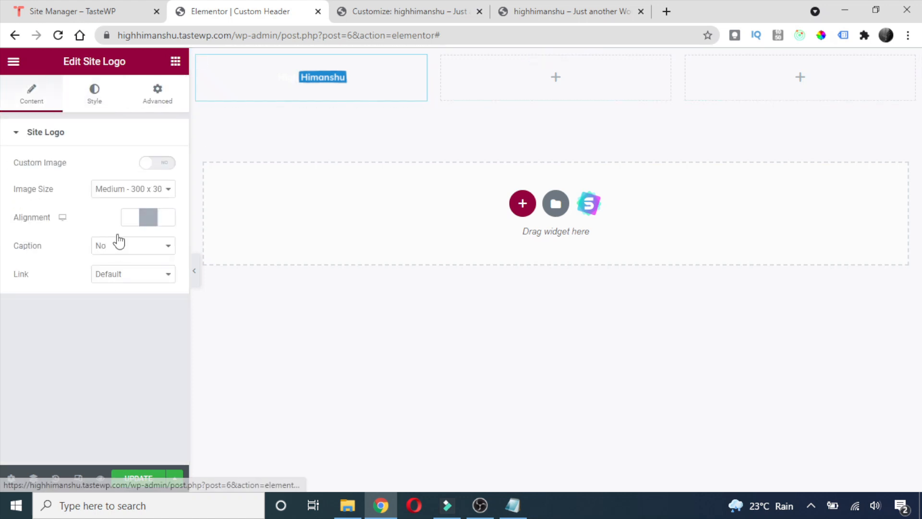
{"action": "left_click", "coordinate": [129, 224]}
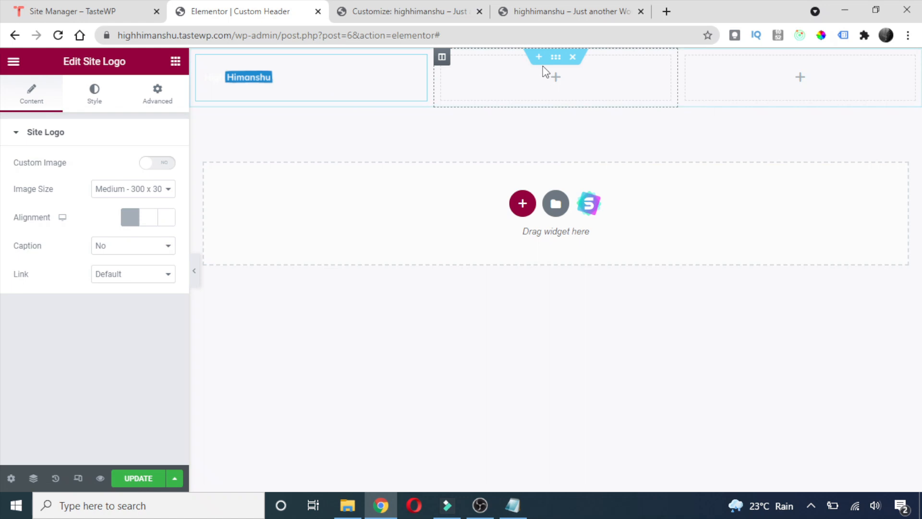
{"action": "right_click", "coordinate": [557, 64]}
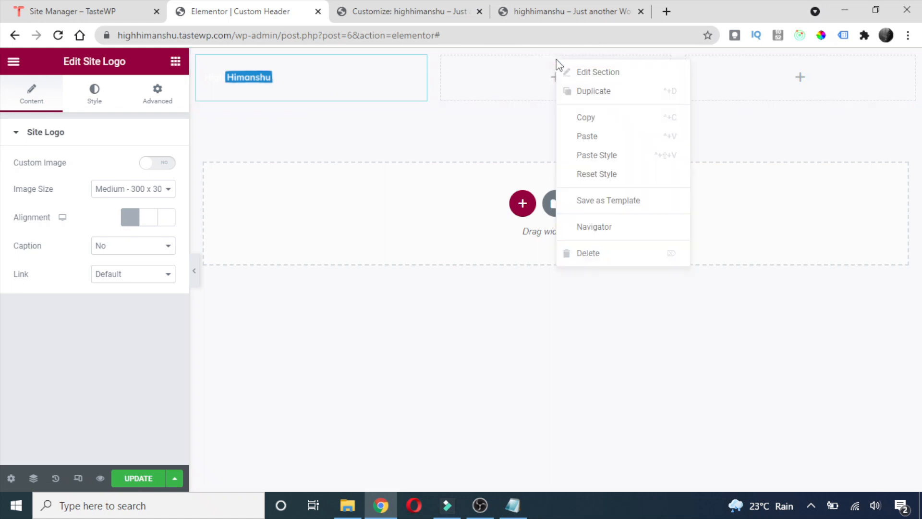
Give the header section a gradient background whose first colour is #234ECC78.
{"action": "left_click", "coordinate": [588, 73]}
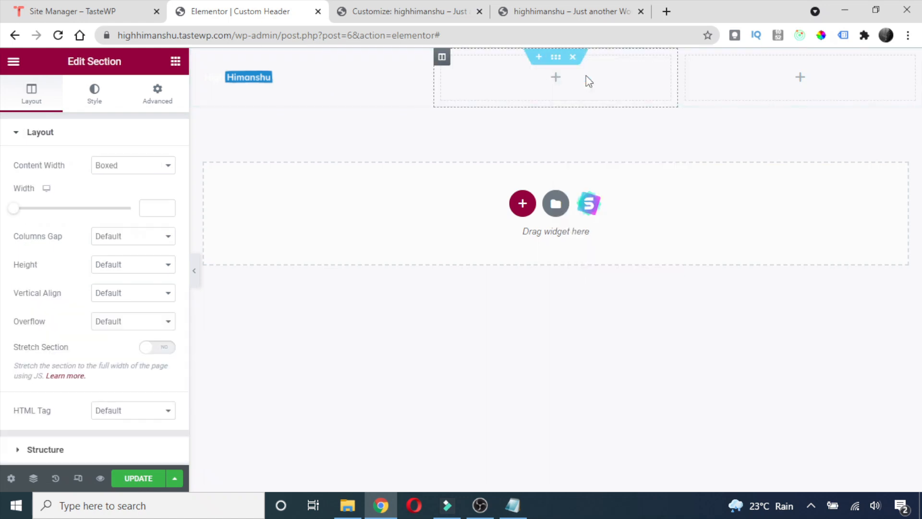
{"action": "left_click", "coordinate": [94, 94]}
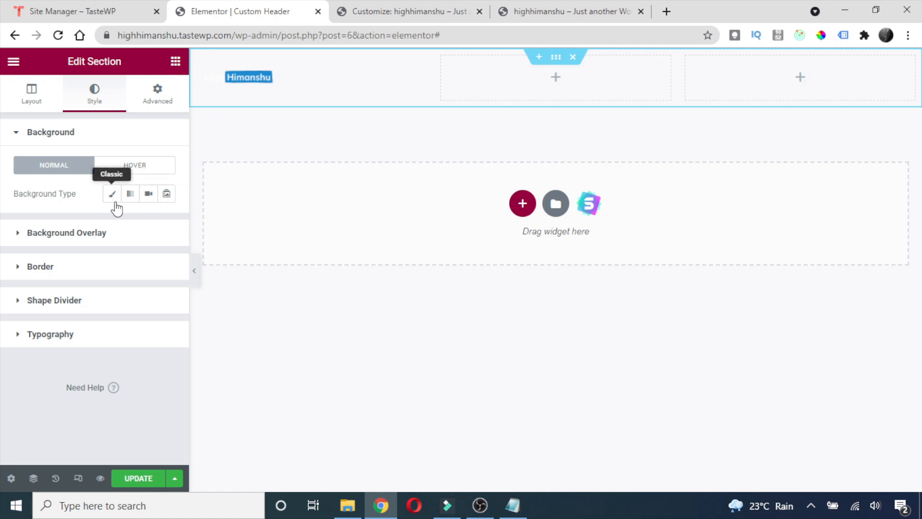
{"action": "left_click", "coordinate": [131, 194]}
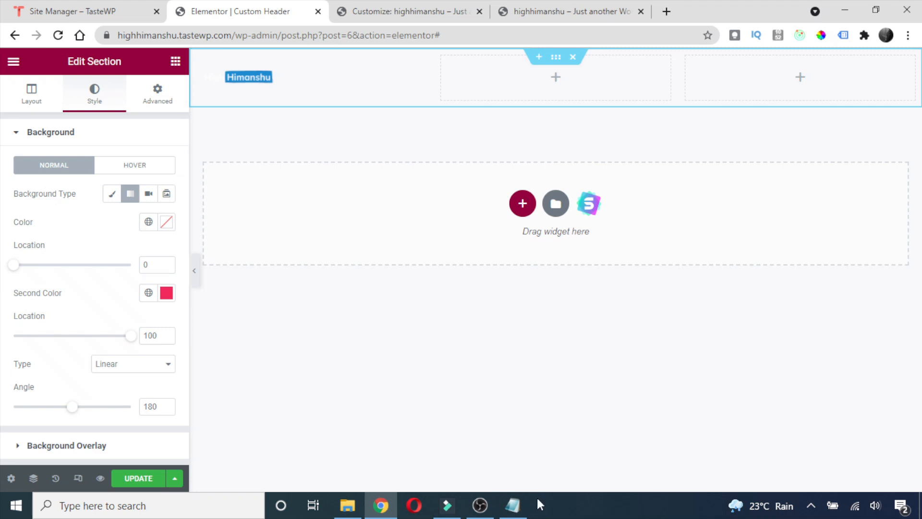
{"action": "left_click", "coordinate": [513, 505]}
{"action": "left_click_drag", "start_coordinate": [541, 158], "coordinate": [458, 155]}
{"action": "key", "text": "ctrl+c"}
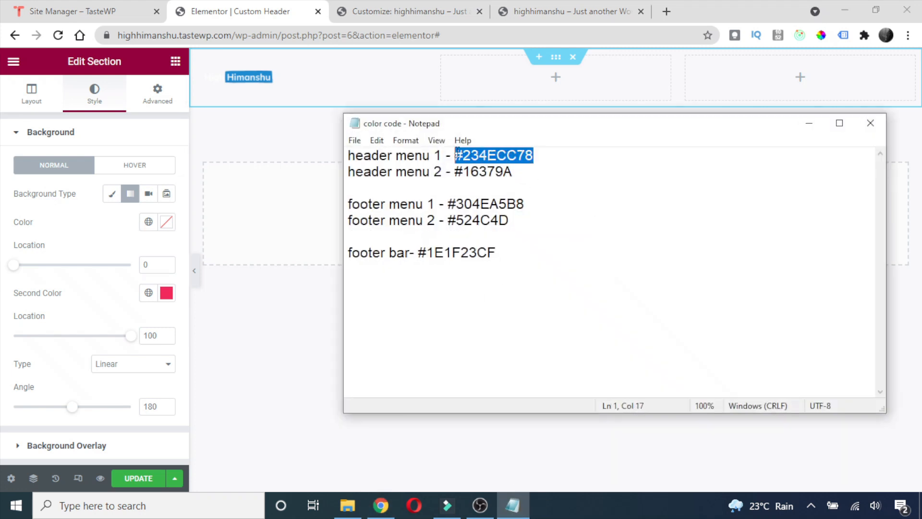
{"action": "left_click", "coordinate": [807, 124]}
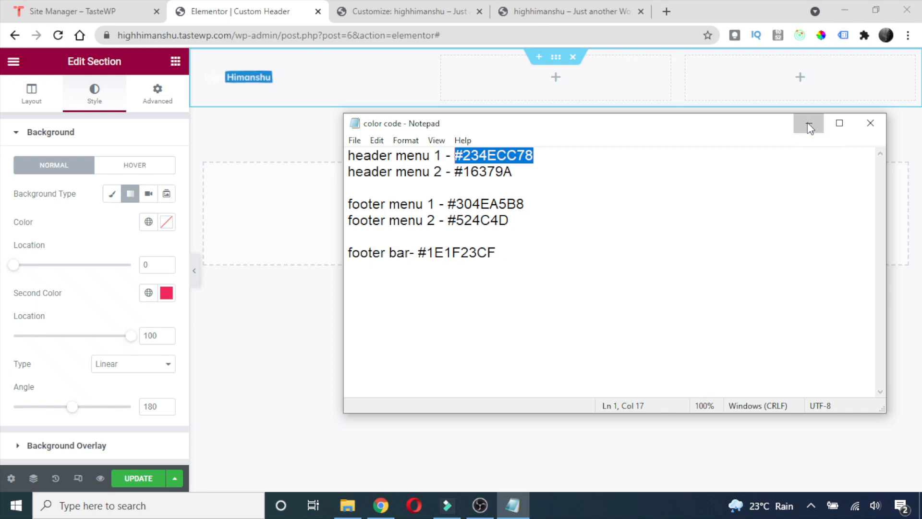
{"action": "left_click", "coordinate": [167, 224]}
{"action": "left_click", "coordinate": [148, 426]}
{"action": "left_click", "coordinate": [141, 427]}
{"action": "left_click_drag", "start_coordinate": [142, 426], "coordinate": [103, 428]}
{"action": "key", "text": "ctrl+v"}
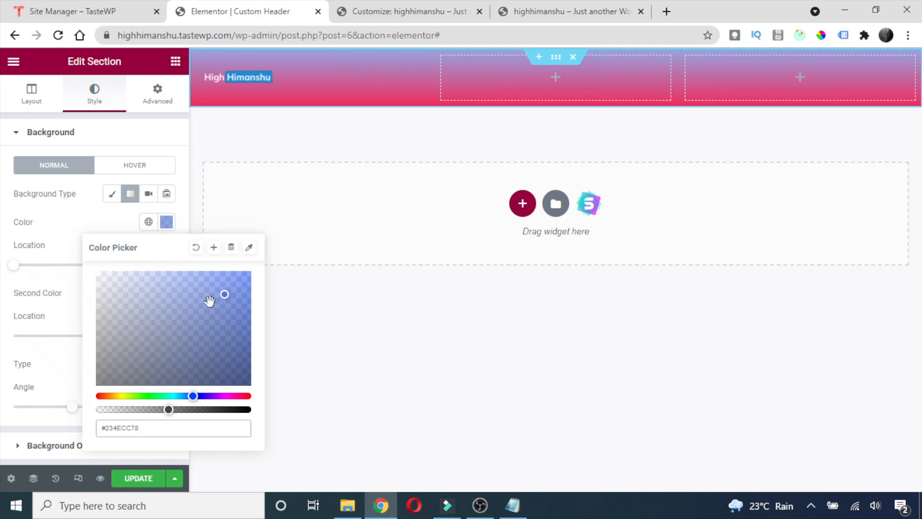
{"action": "left_click_drag", "start_coordinate": [146, 429], "coordinate": [91, 431]}
Save #234ECC78 as a new global colour named 'Header Color 1'.
{"action": "left_click", "coordinate": [213, 248]}
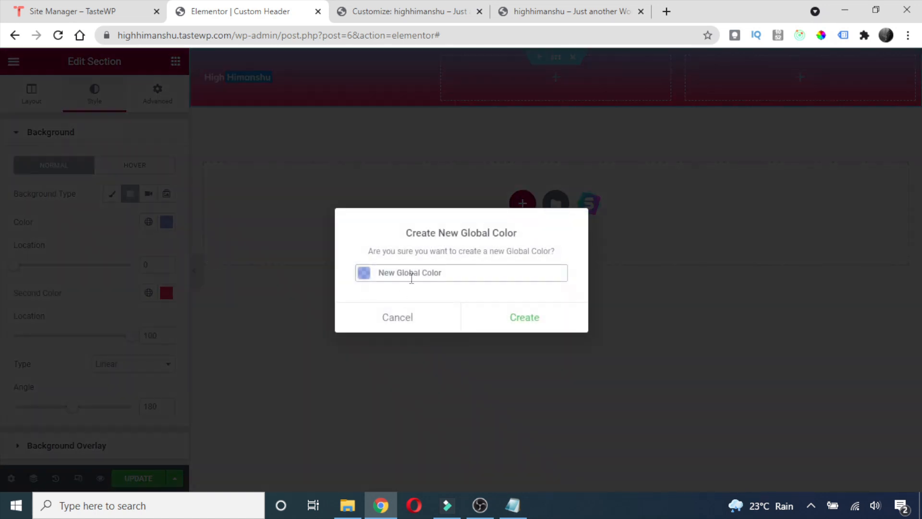
{"action": "triple_click", "coordinate": [412, 273]}
{"action": "type", "text": "Header Color 1"}
{"action": "left_click", "coordinate": [526, 328]}
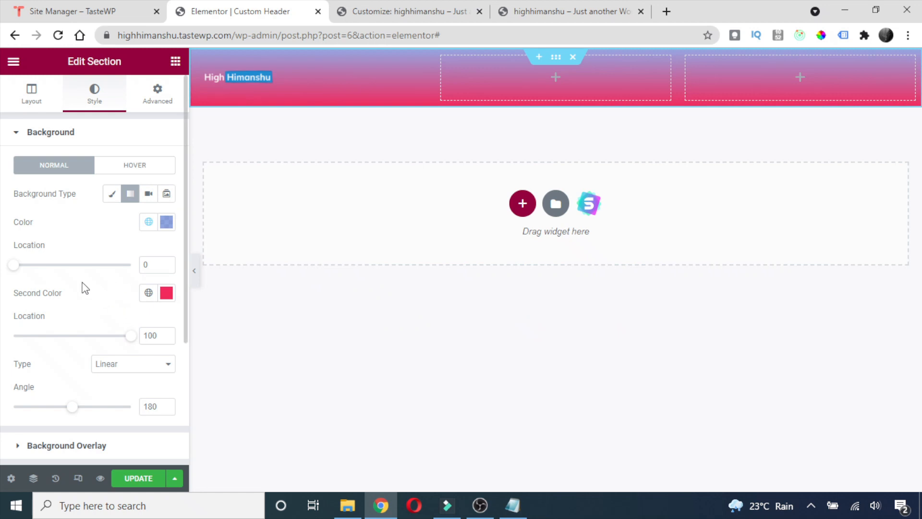
Set the gradient's second colour to #16379A and save it as a global colour.
{"action": "left_click", "coordinate": [166, 293]}
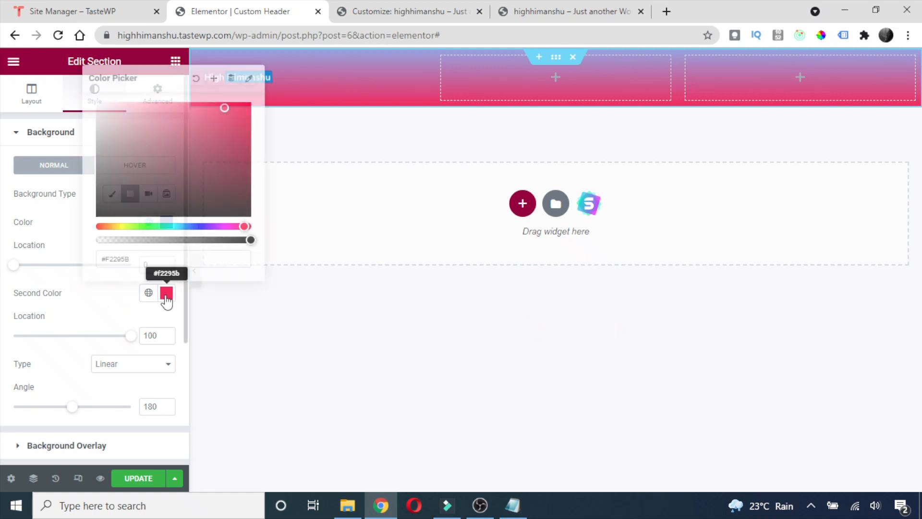
{"action": "left_click", "coordinate": [513, 505]}
{"action": "left_click_drag", "start_coordinate": [529, 172], "coordinate": [454, 173]}
{"action": "key", "text": "ctrl+c"}
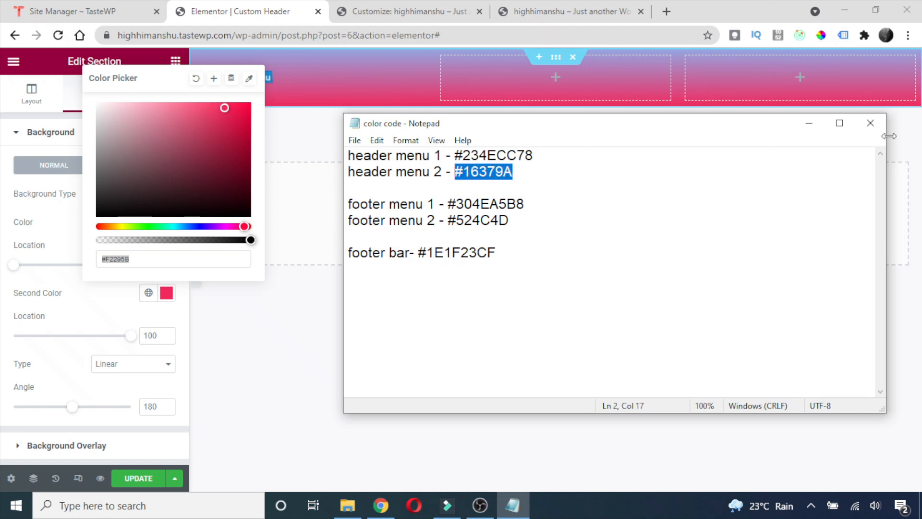
{"action": "left_click", "coordinate": [817, 127]}
{"action": "left_click_drag", "start_coordinate": [145, 261], "coordinate": [90, 265]}
{"action": "key", "text": "ctrl+v"}
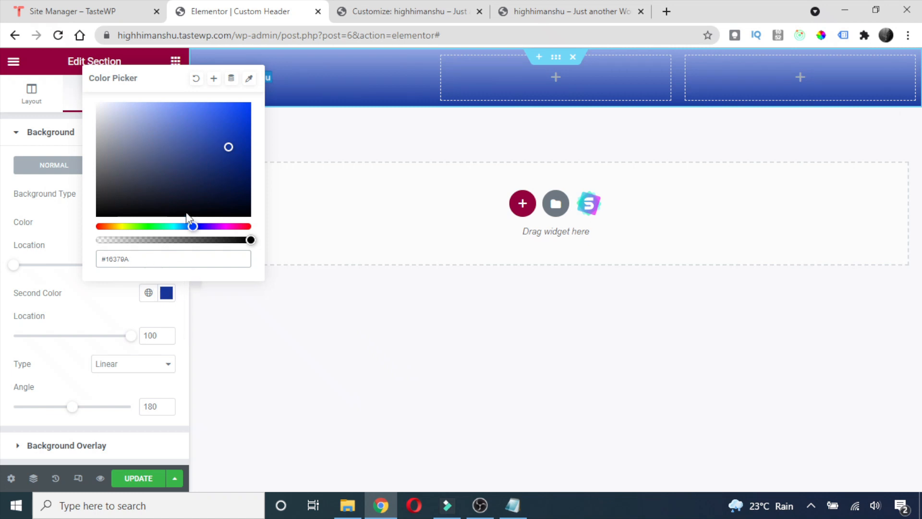
{"action": "left_click", "coordinate": [214, 79]}
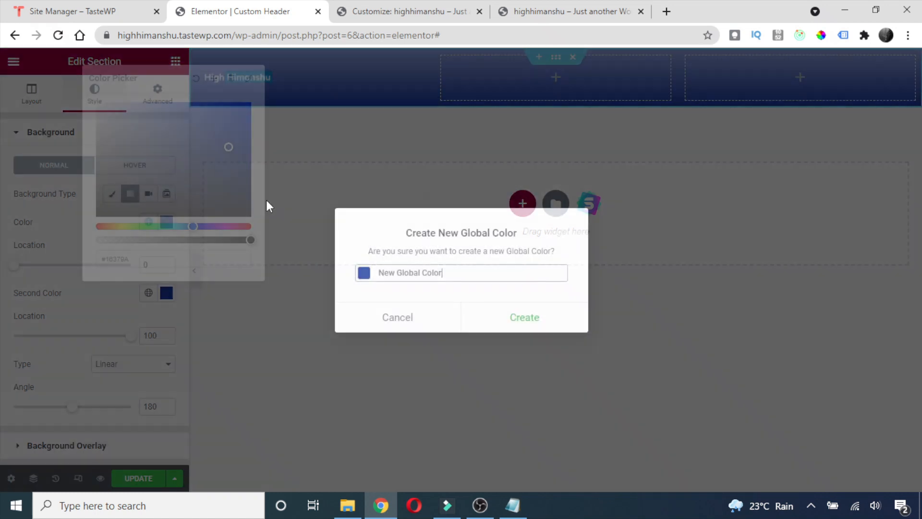
{"action": "left_click_drag", "start_coordinate": [443, 272], "coordinate": [362, 268]}
{"action": "type", "text": "Header"}
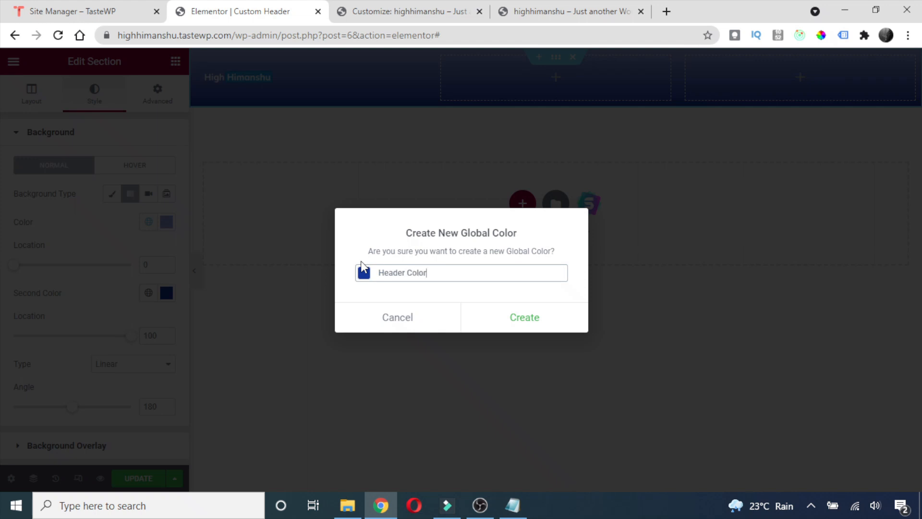
{"action": "left_click", "coordinate": [512, 314]}
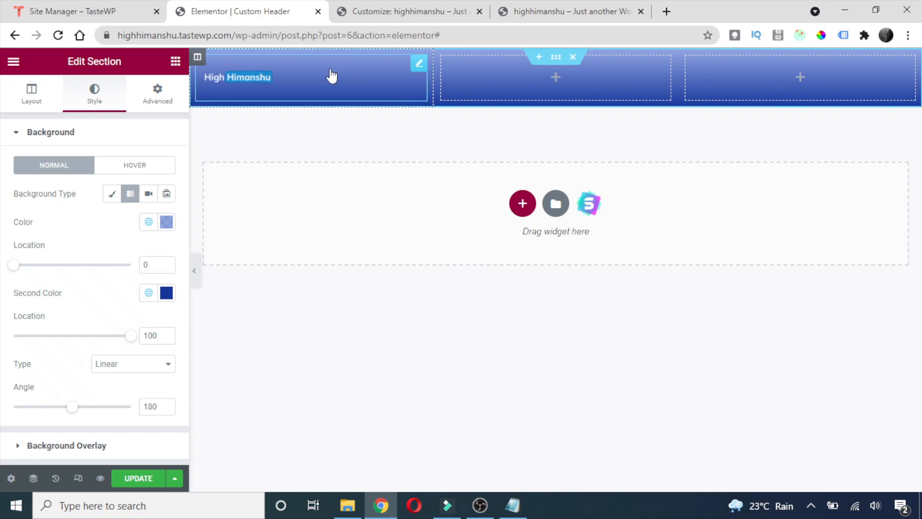
Set the gradient angle to 300 degrees.
{"action": "scroll", "coordinate": [108, 260], "scroll_direction": "down", "scroll_amount": 3}
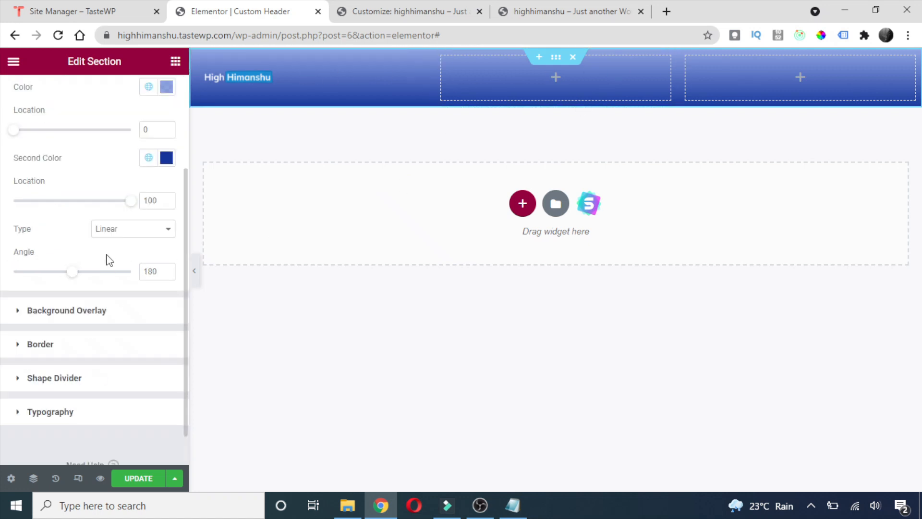
{"action": "left_click_drag", "start_coordinate": [72, 275], "coordinate": [91, 278]}
{"action": "scroll", "coordinate": [91, 281], "scroll_direction": "up", "scroll_amount": 3}
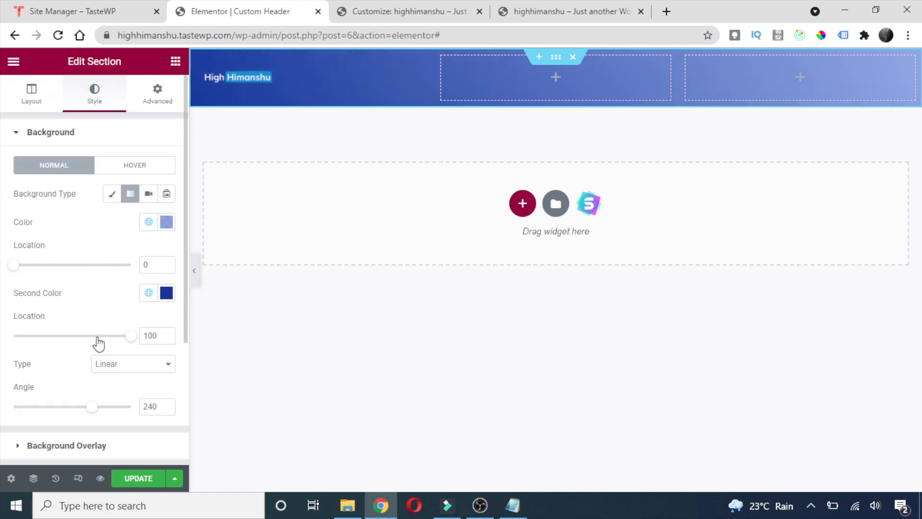
{"action": "left_click_drag", "start_coordinate": [162, 406], "coordinate": [126, 412]}
{"action": "type", "text": "300"}
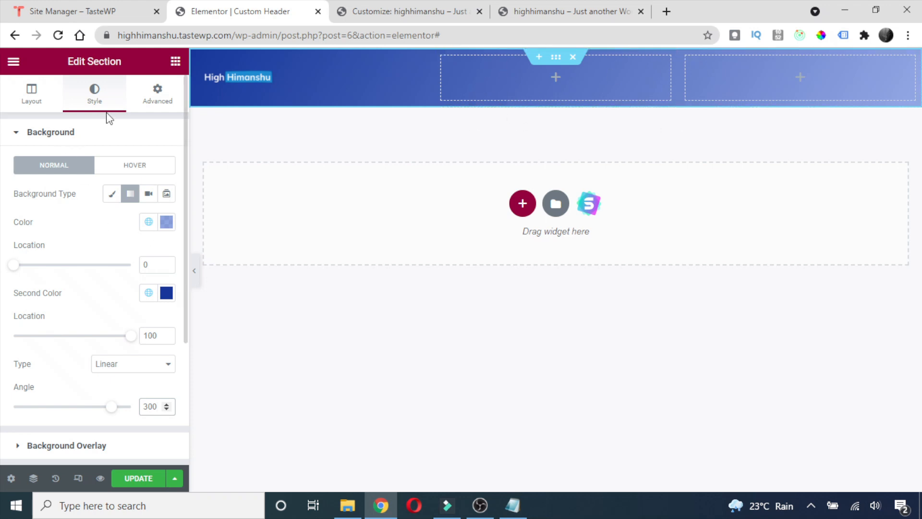
{"action": "left_click", "coordinate": [175, 61]}
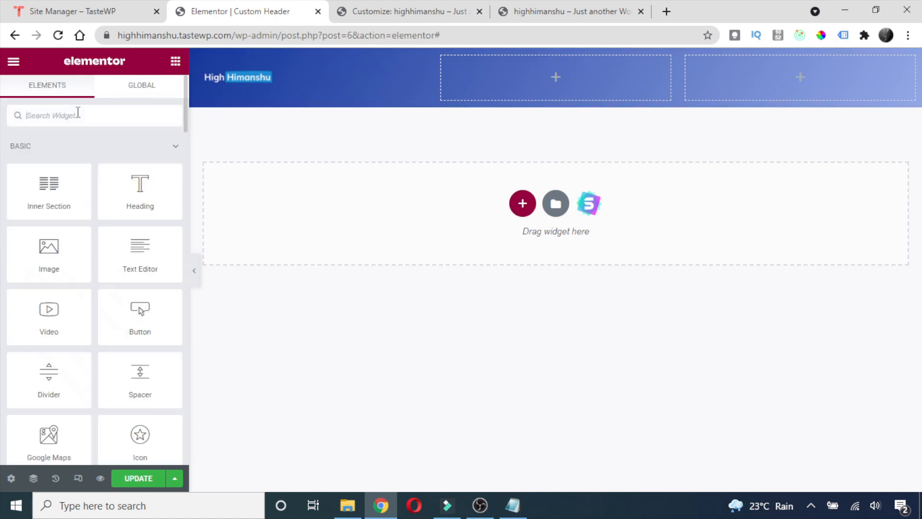
Search widgets for 'menu' and drop the Navigation Menu widget into the header's middle column.
{"action": "type", "text": "menu"}
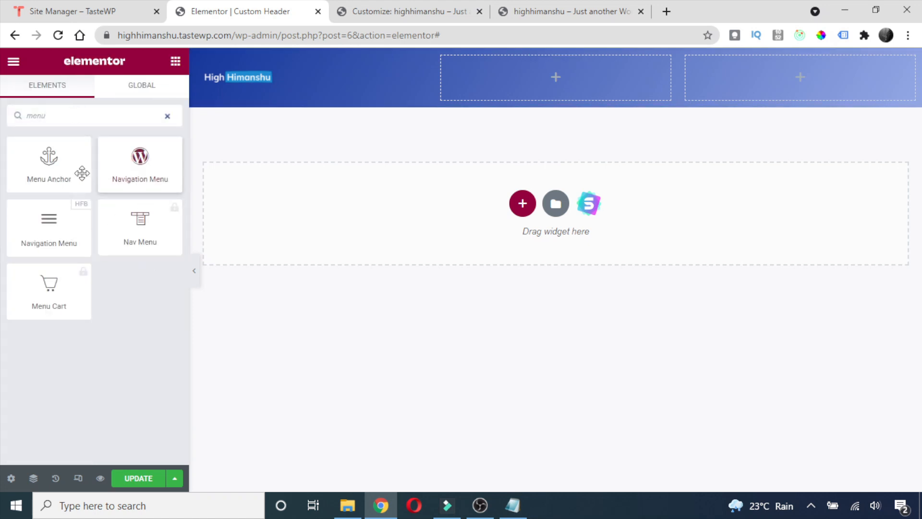
{"action": "left_click_drag", "start_coordinate": [48, 228], "coordinate": [535, 79]}
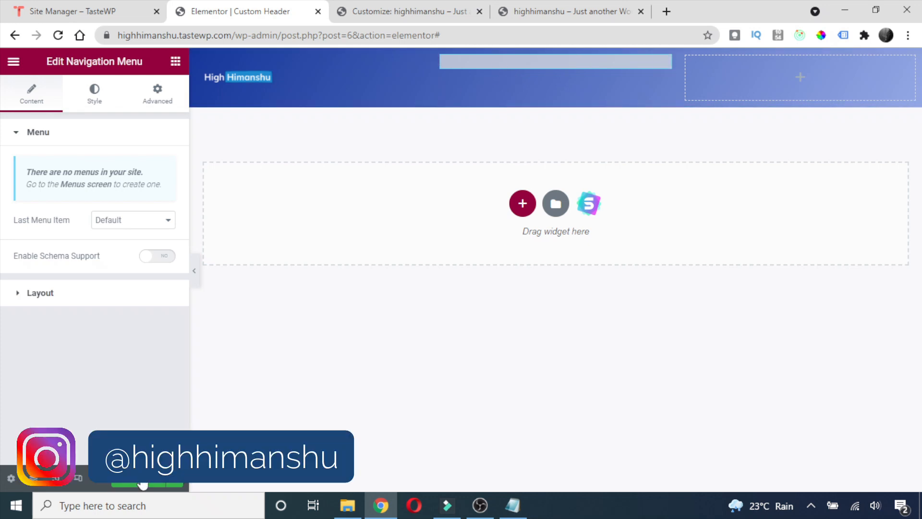
Leave the customizer and scroll through the About, Blog, Contact and Home pages under All Pages.
{"action": "left_click", "coordinate": [392, 5]}
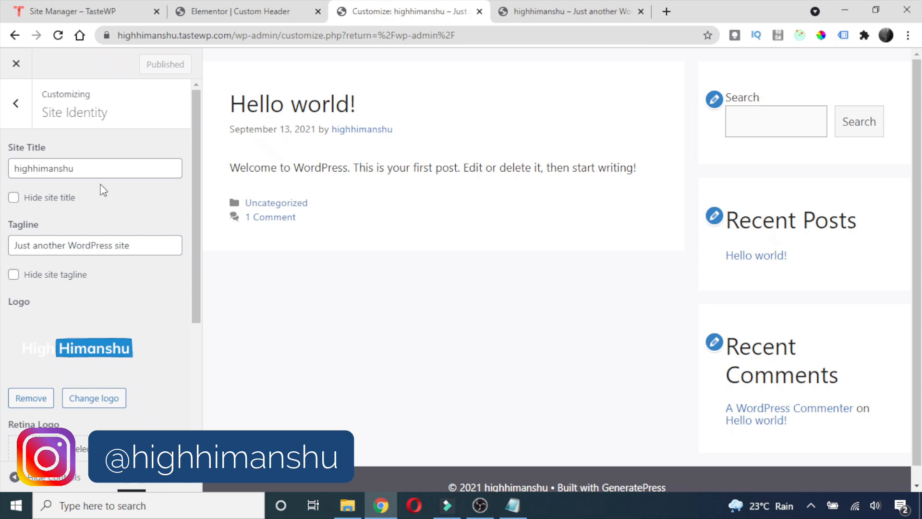
{"action": "left_click", "coordinate": [15, 63]}
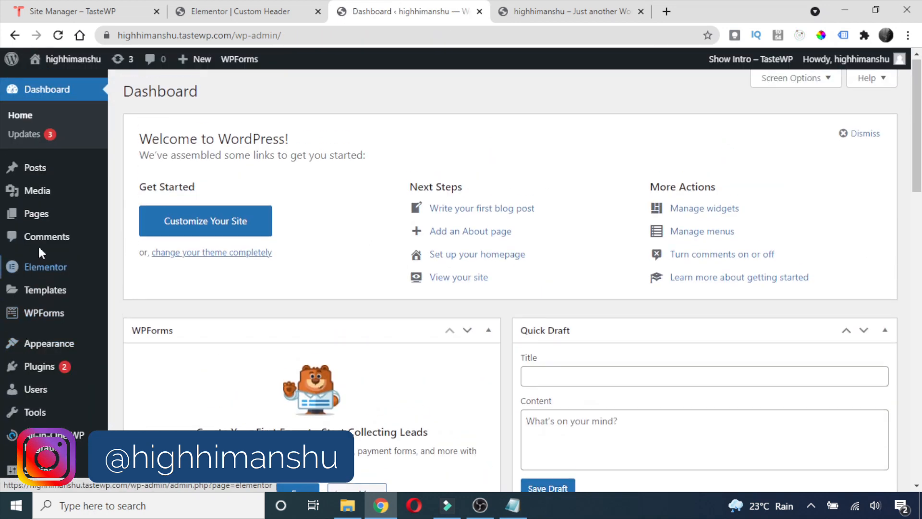
{"action": "mouse_move", "coordinate": [31, 215]}
{"action": "left_click", "coordinate": [144, 217]}
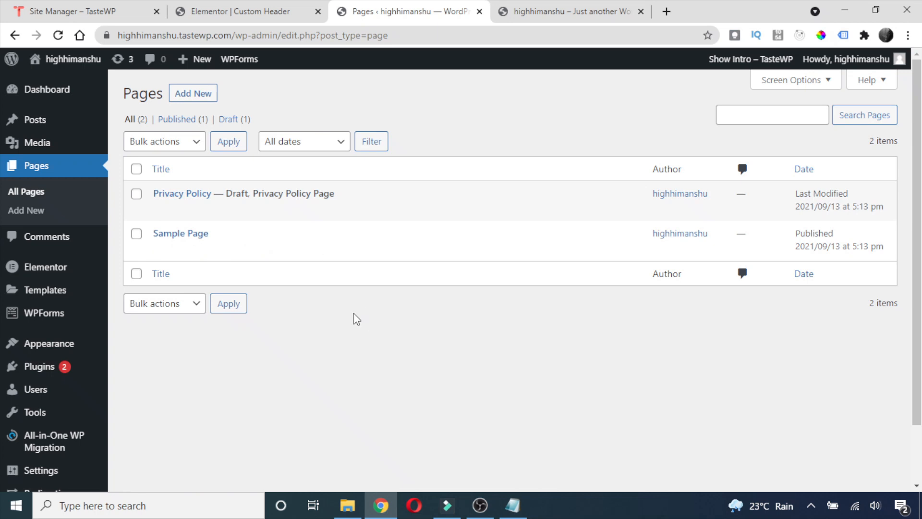
{"action": "left_click", "coordinate": [196, 94]}
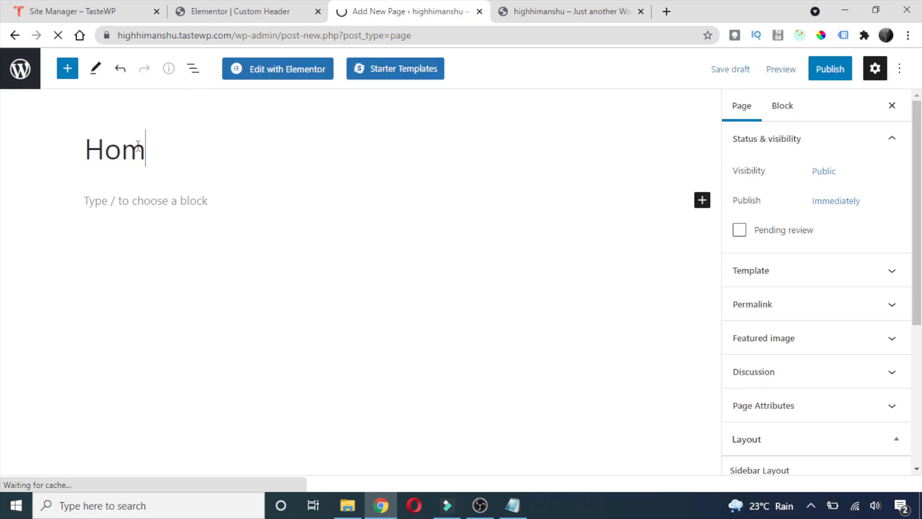
{"action": "type", "text": "e"}
{"action": "left_click", "coordinate": [753, 70]}
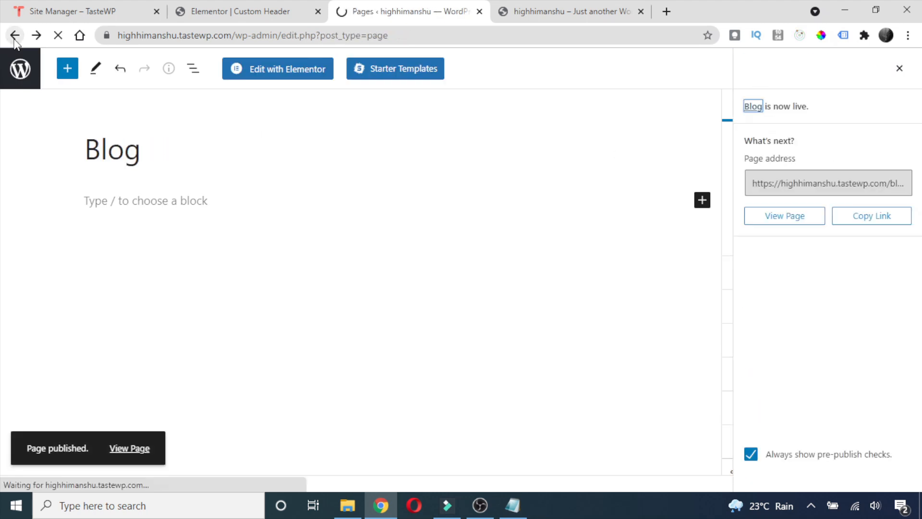
{"action": "scroll", "coordinate": [338, 276], "scroll_direction": "down", "scroll_amount": 2}
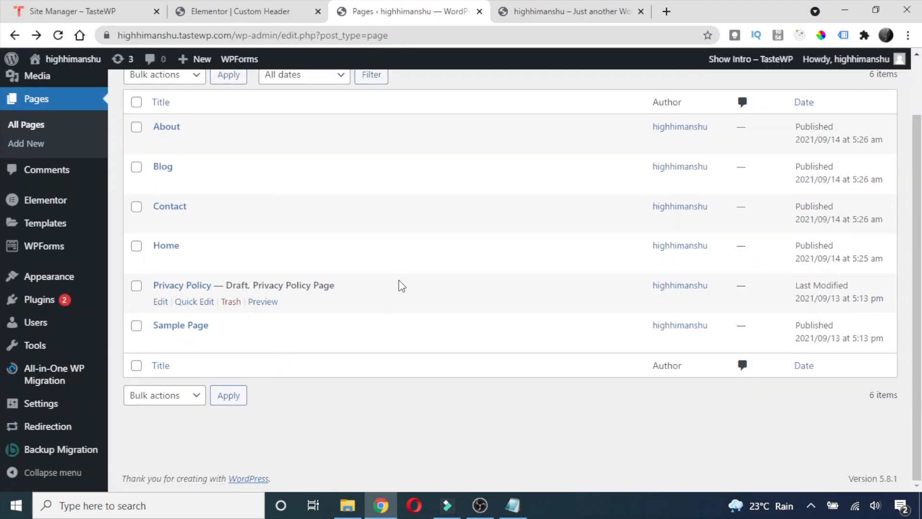
{"action": "scroll", "coordinate": [398, 280], "scroll_direction": "up", "scroll_amount": 2}
{"action": "scroll", "coordinate": [341, 260], "scroll_direction": "down", "scroll_amount": 2}
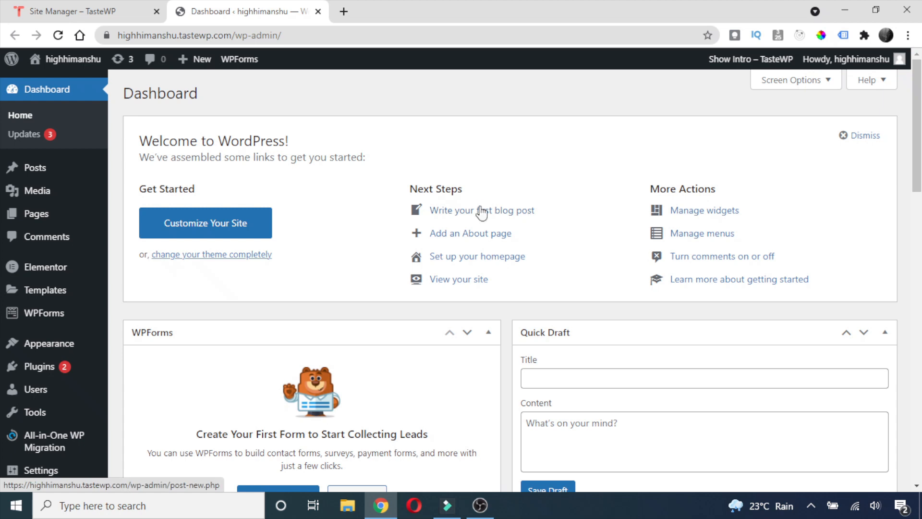
Save Menu 1 without Sample Page or the duplicate Home, then open the Header & Footer Builder.
{"action": "scroll", "coordinate": [48, 279], "scroll_direction": "down", "scroll_amount": 2}
{"action": "mouse_move", "coordinate": [48, 283]}
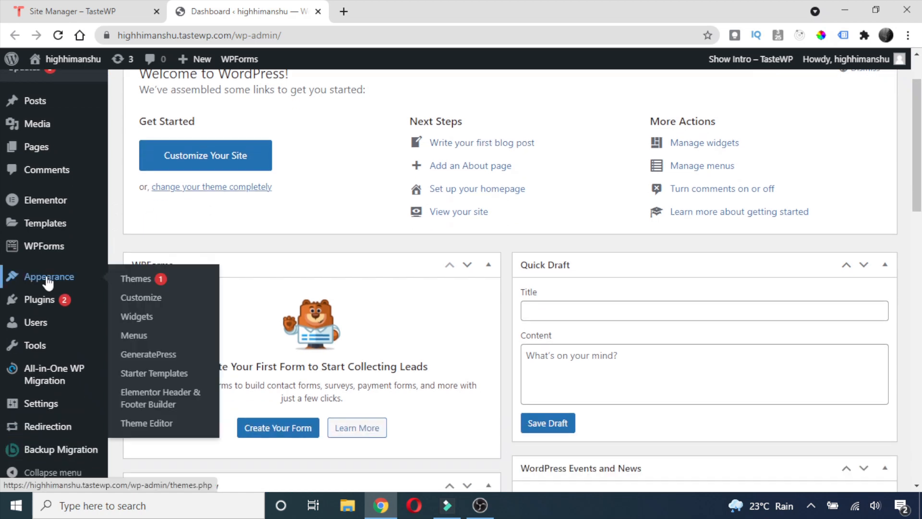
{"action": "left_click", "coordinate": [134, 335]}
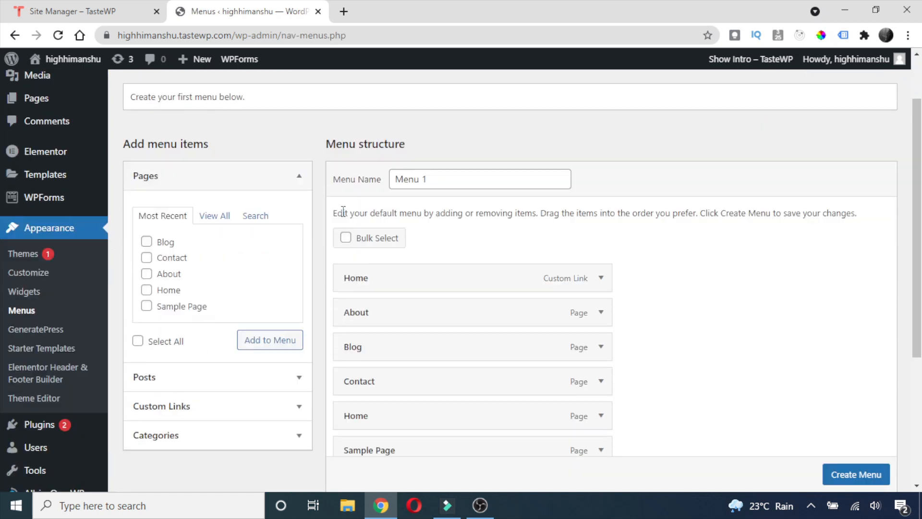
{"action": "scroll", "coordinate": [343, 212], "scroll_direction": "up", "scroll_amount": 2}
{"action": "left_click", "coordinate": [428, 247]}
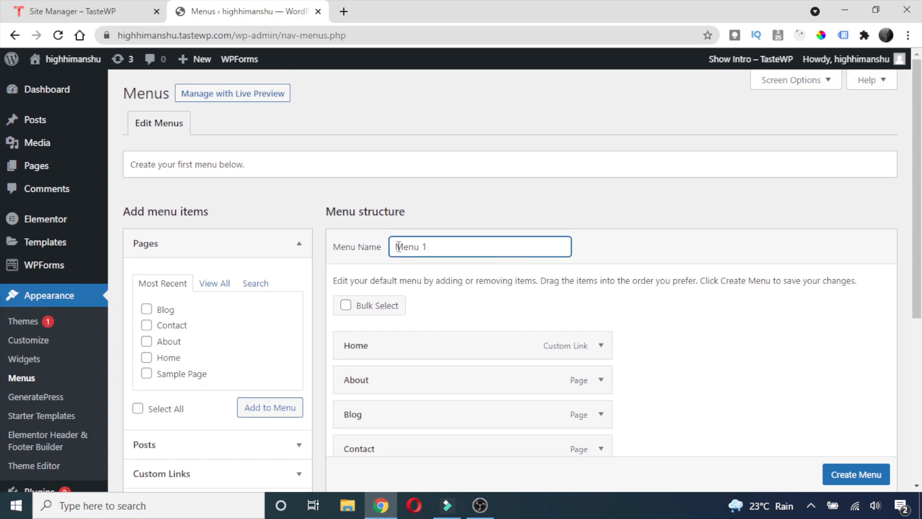
{"action": "scroll", "coordinate": [365, 253], "scroll_direction": "down", "scroll_amount": 5}
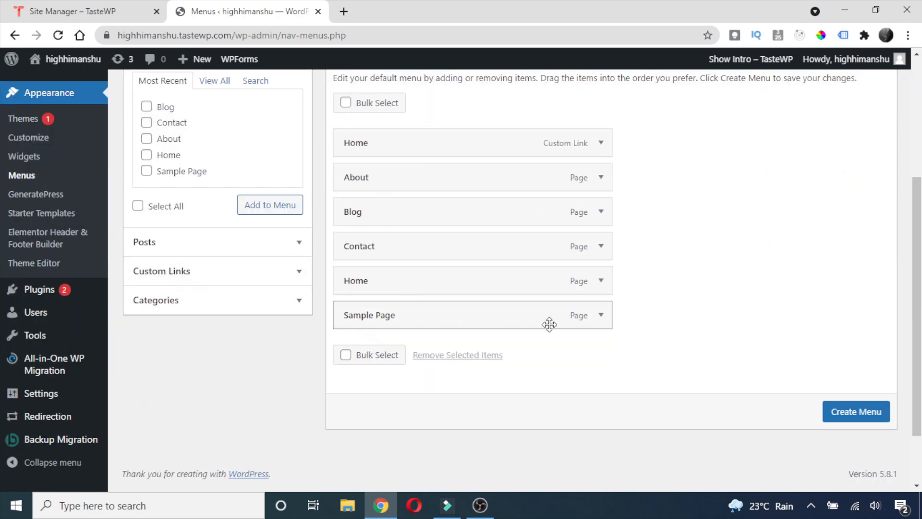
{"action": "left_click", "coordinate": [601, 315]}
{"action": "left_click", "coordinate": [356, 438]}
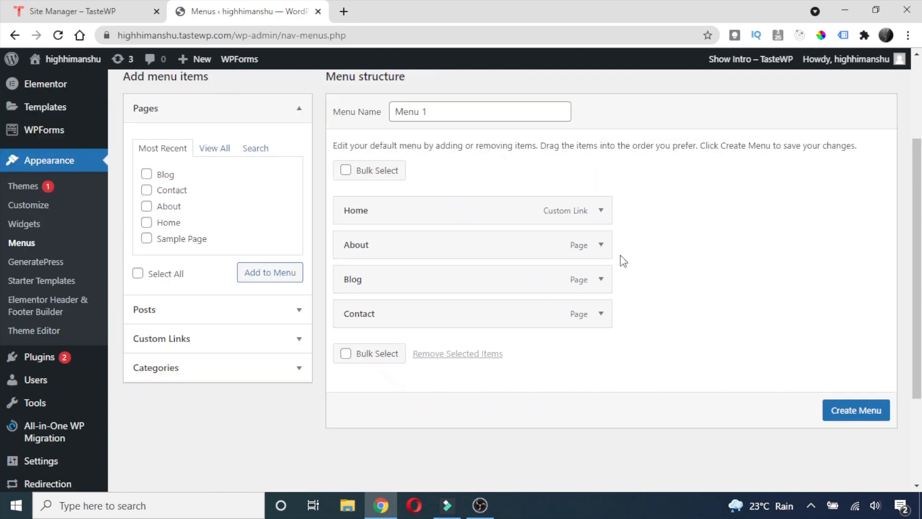
{"action": "left_click", "coordinate": [863, 416]}
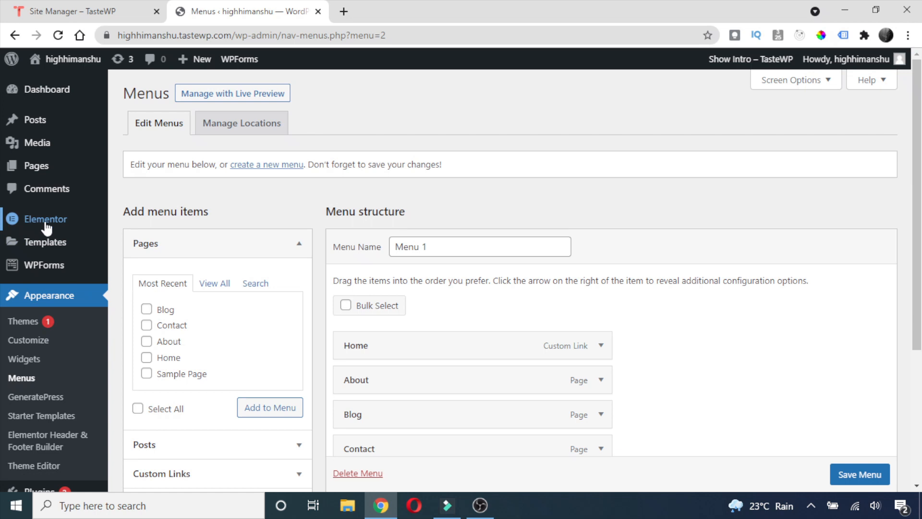
{"action": "scroll", "coordinate": [126, 265], "scroll_direction": "down", "scroll_amount": 3}
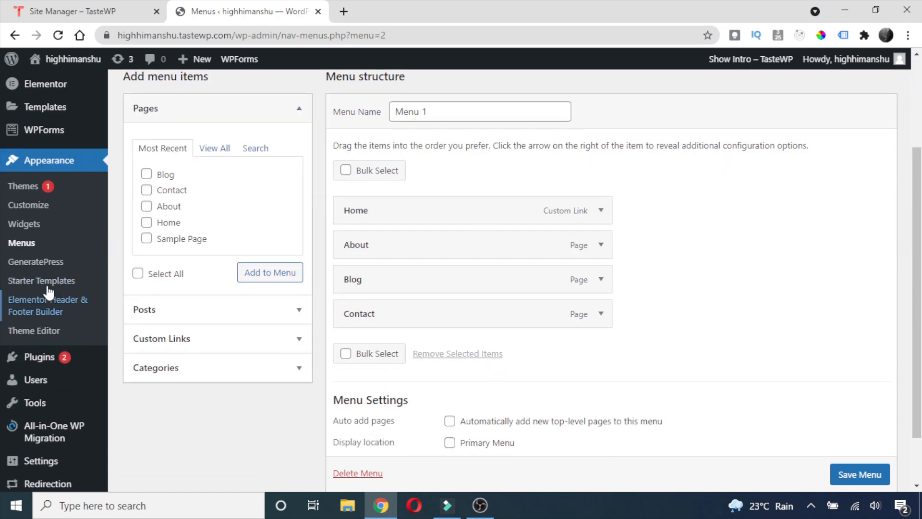
{"action": "left_click", "coordinate": [41, 312]}
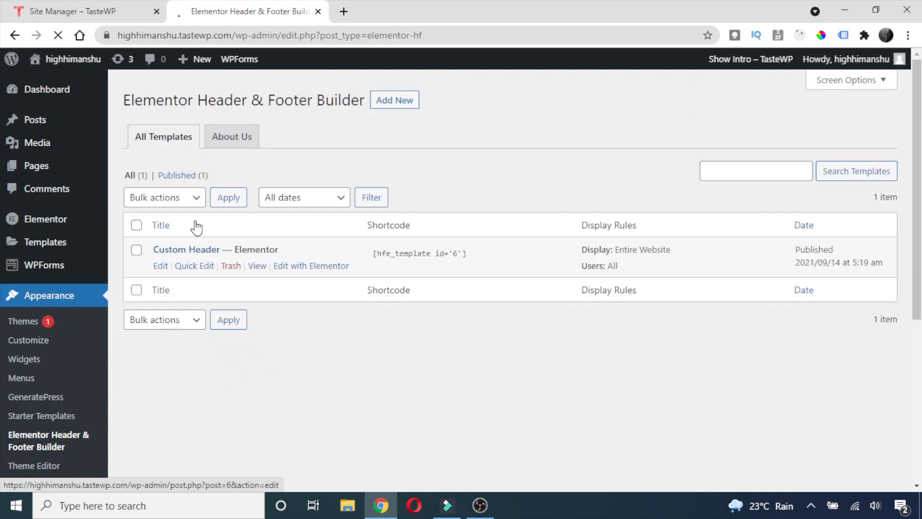
Edit the Custom Header and switch the nav menu's Last Menu Item to Button, then back to Default.
{"action": "left_click", "coordinate": [309, 269]}
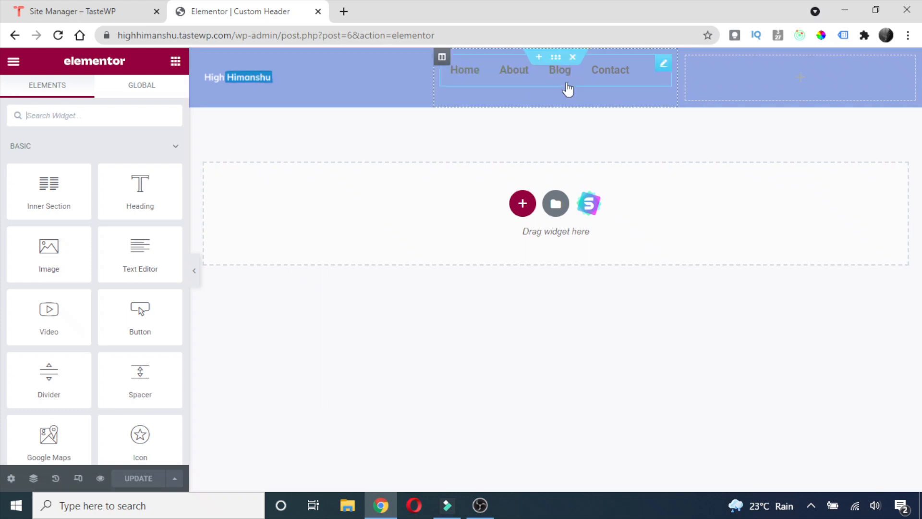
{"action": "left_click", "coordinate": [493, 76]}
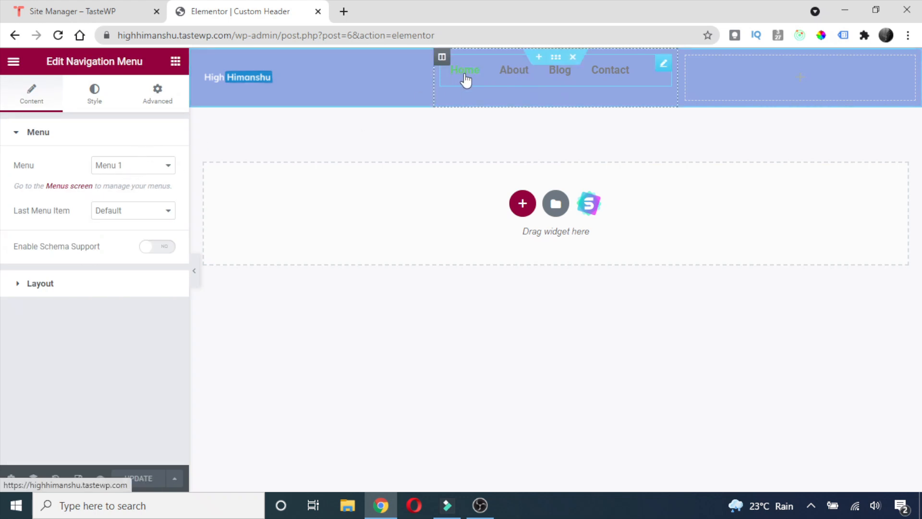
{"action": "left_click", "coordinate": [159, 214]}
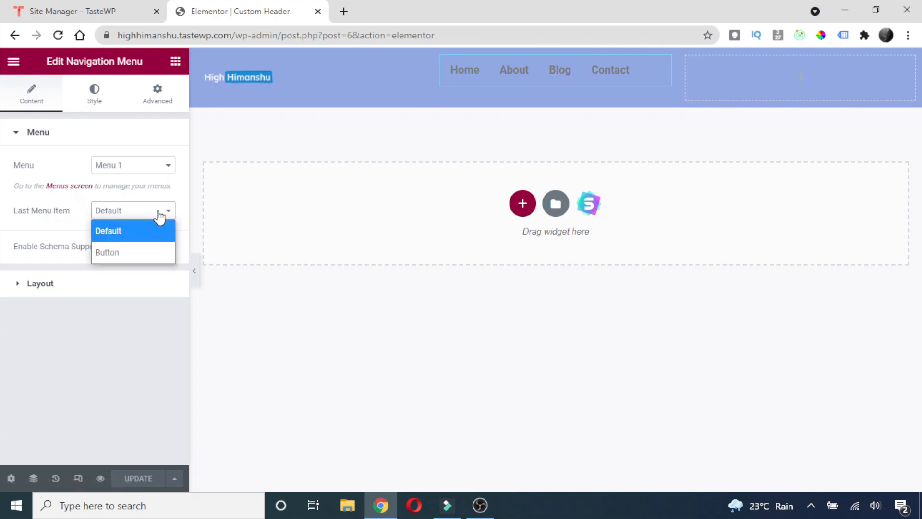
{"action": "left_click", "coordinate": [129, 251]}
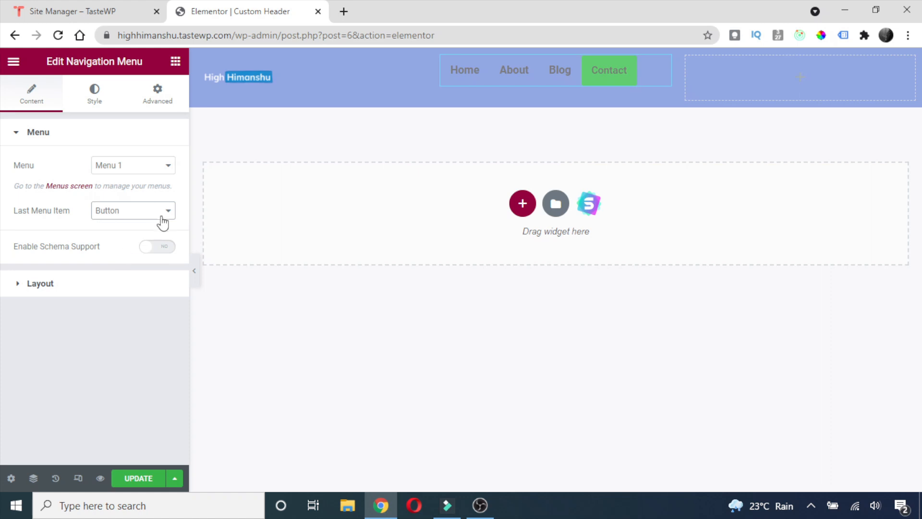
{"action": "left_click", "coordinate": [143, 222]}
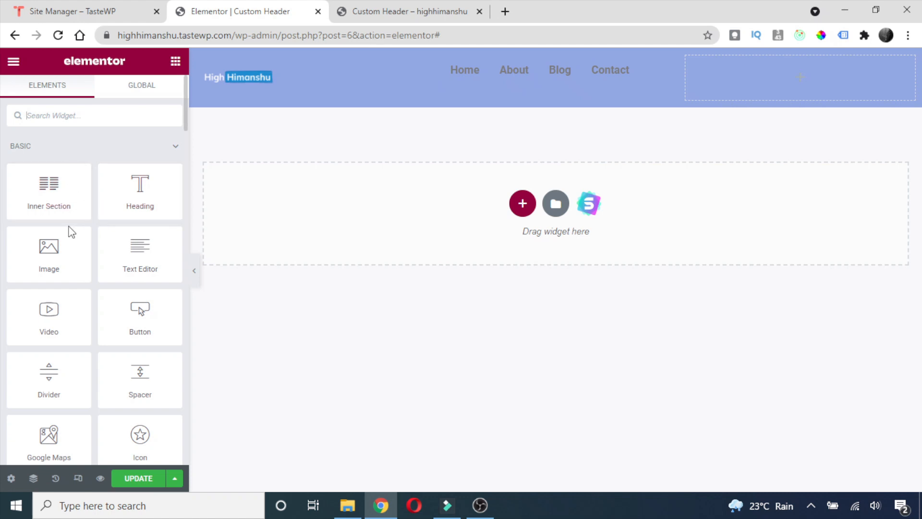
Delete the Navigation Menu widget from the header's middle column.
{"action": "scroll", "coordinate": [75, 216], "scroll_direction": "down", "scroll_amount": 3}
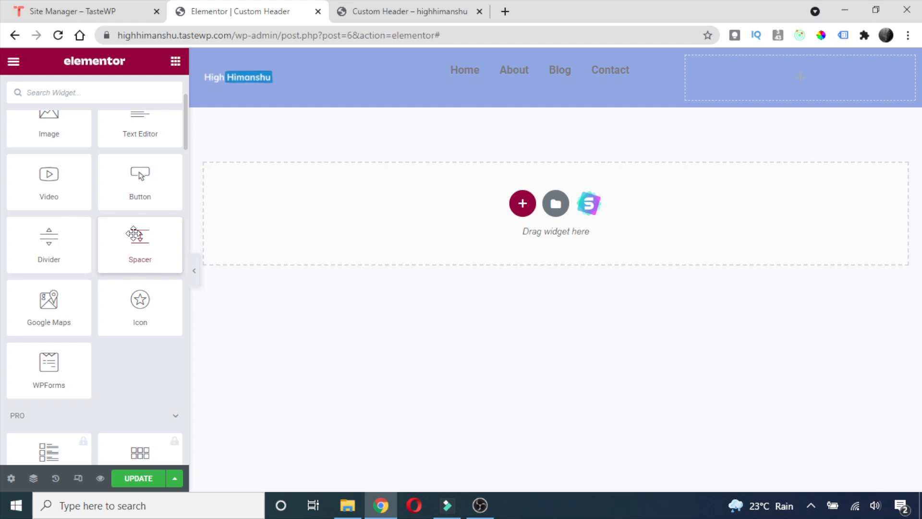
{"action": "scroll", "coordinate": [146, 324], "scroll_direction": "down", "scroll_amount": 5}
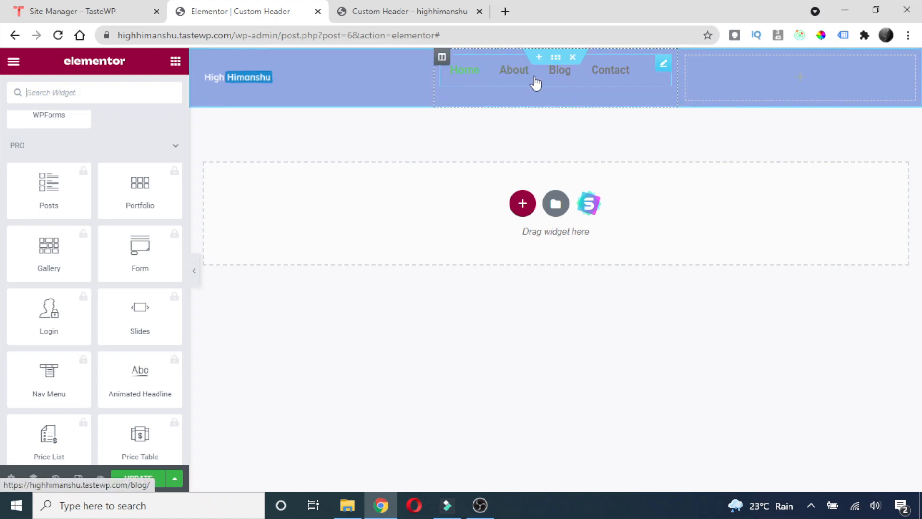
{"action": "right_click", "coordinate": [479, 76]}
{"action": "left_click", "coordinate": [523, 264]}
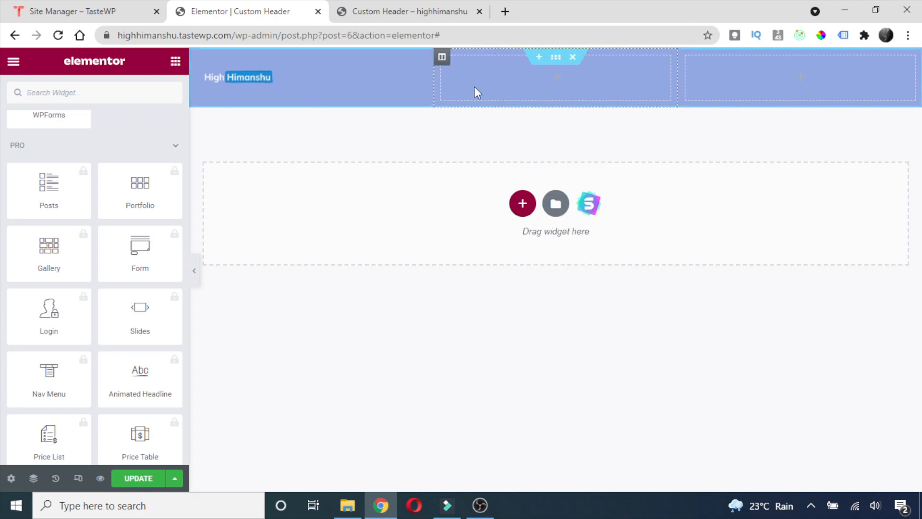
{"action": "left_click", "coordinate": [89, 89]}
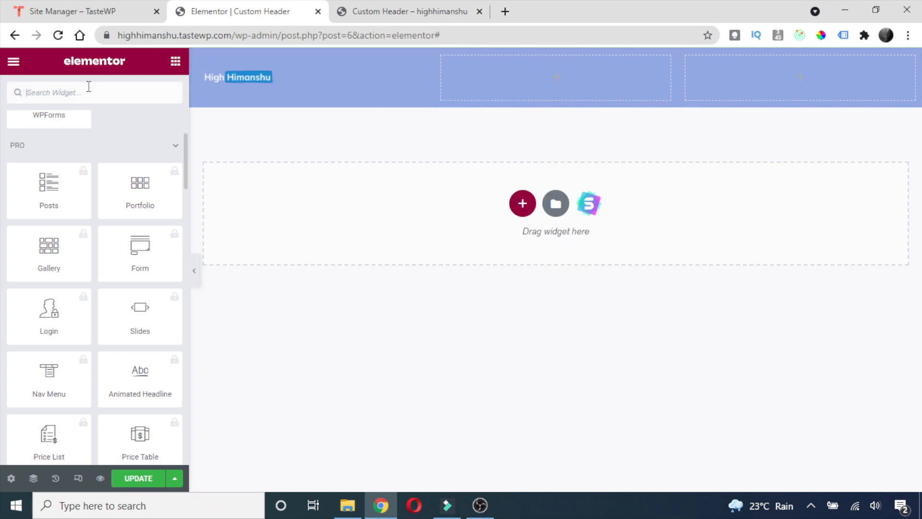
Search widgets for 'sea' and drop the Search widget into the header's middle column.
{"action": "type", "text": "sea"}
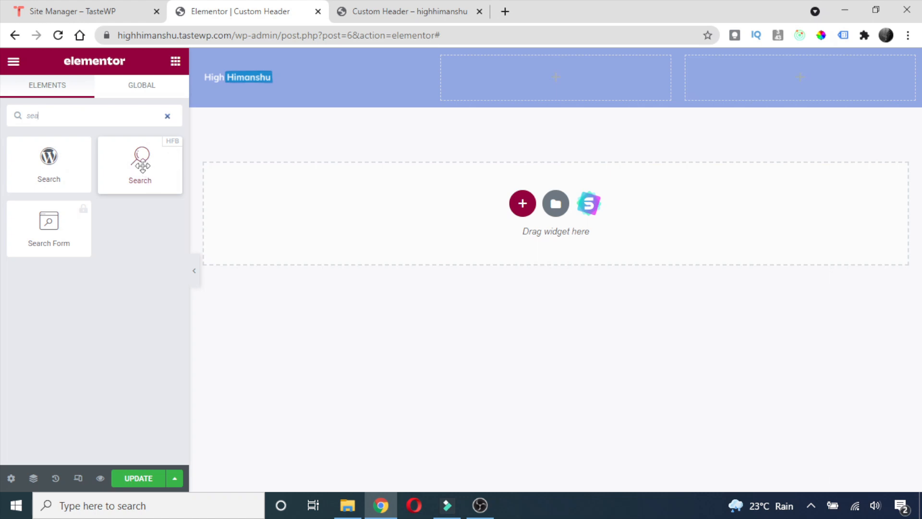
{"action": "left_click_drag", "start_coordinate": [142, 166], "coordinate": [508, 88]}
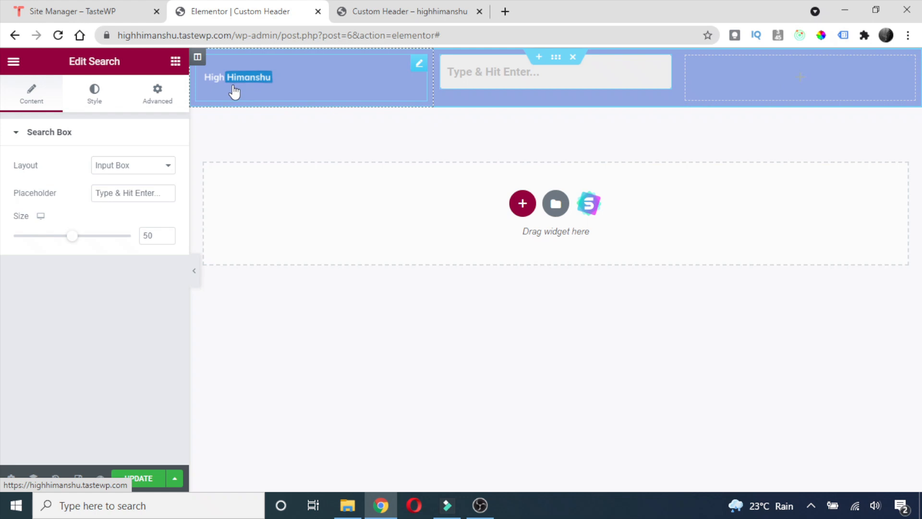
{"action": "right_click", "coordinate": [198, 59]}
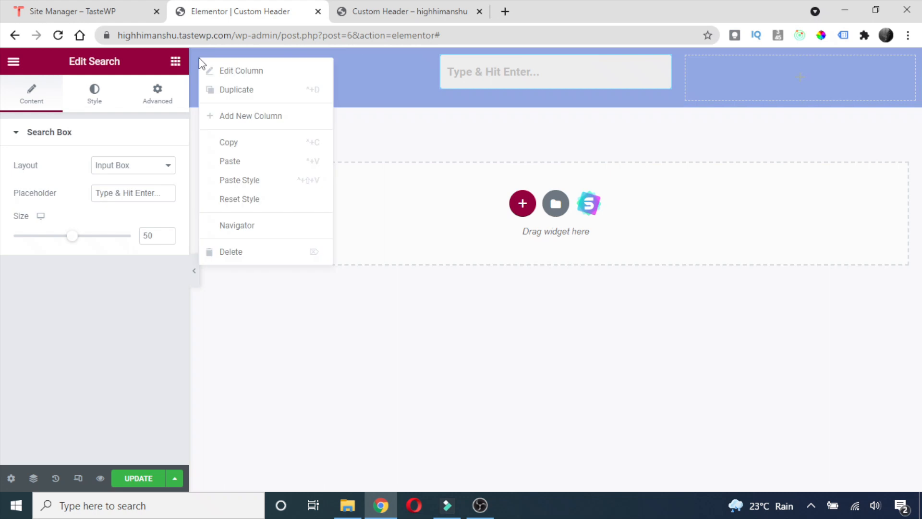
Set the logo, middle and right column widths to 20%, 60% and 20%.
{"action": "left_click", "coordinate": [227, 74]}
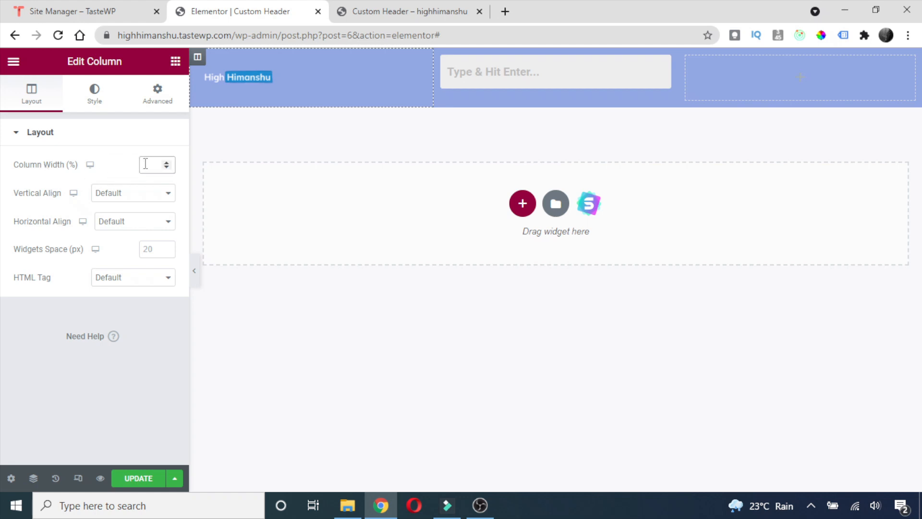
{"action": "type", "text": "20"}
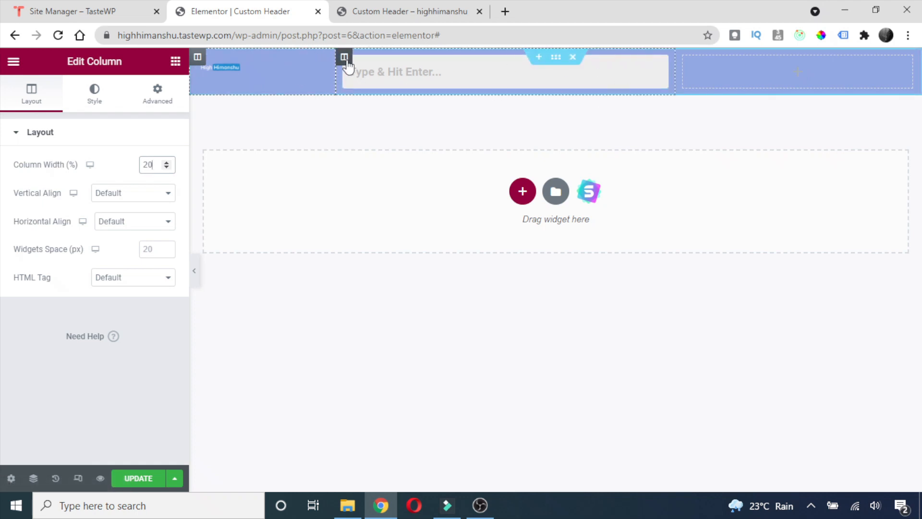
{"action": "right_click", "coordinate": [344, 63]}
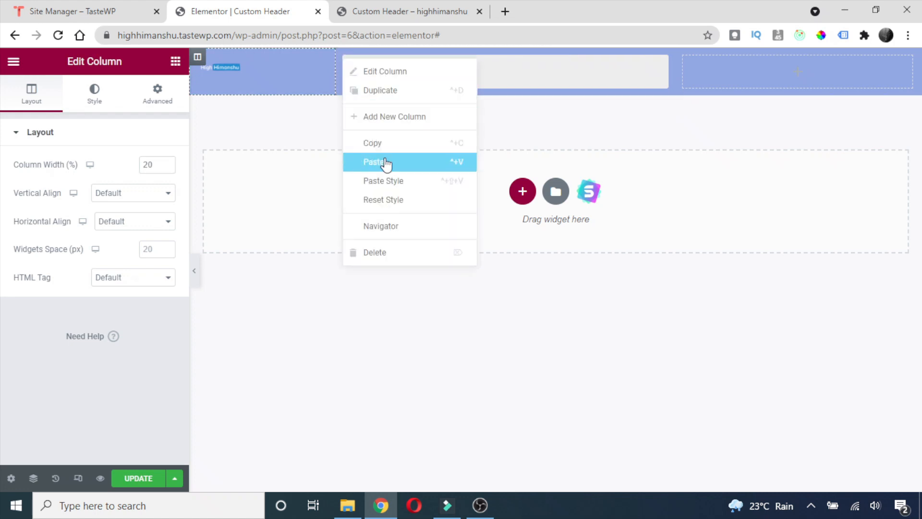
{"action": "left_click", "coordinate": [384, 73]}
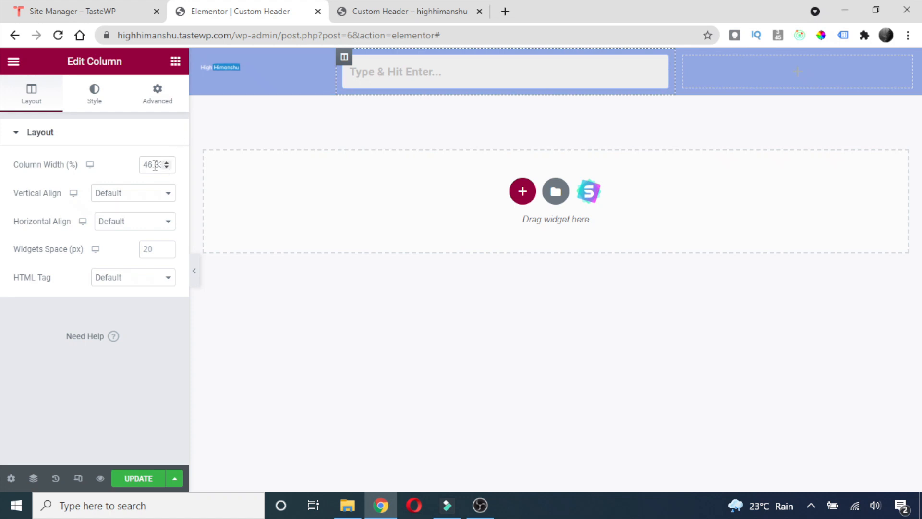
{"action": "type", "text": "60"}
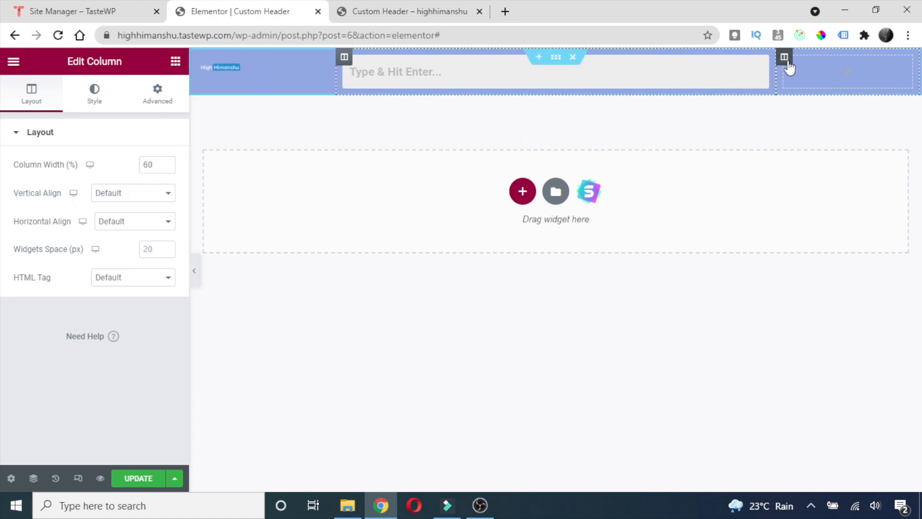
{"action": "right_click", "coordinate": [788, 63]}
{"action": "left_click", "coordinate": [813, 77]}
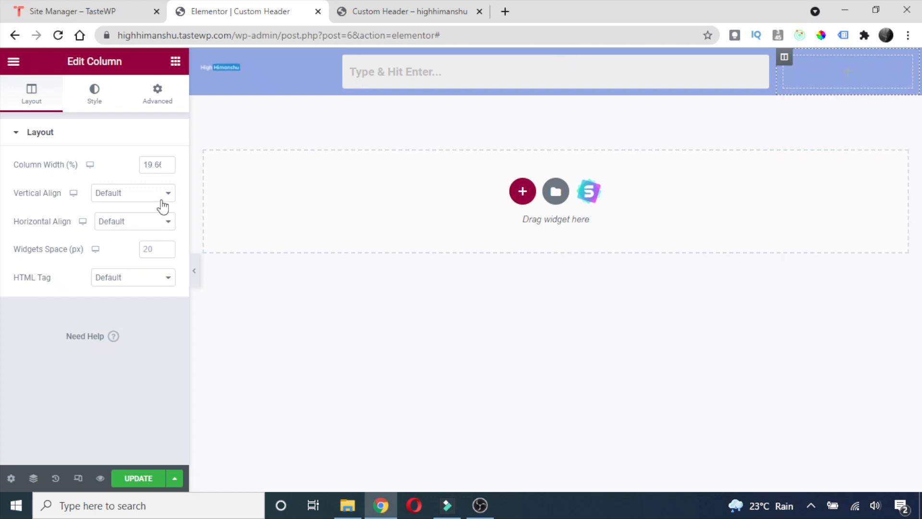
{"action": "type", "text": "20"}
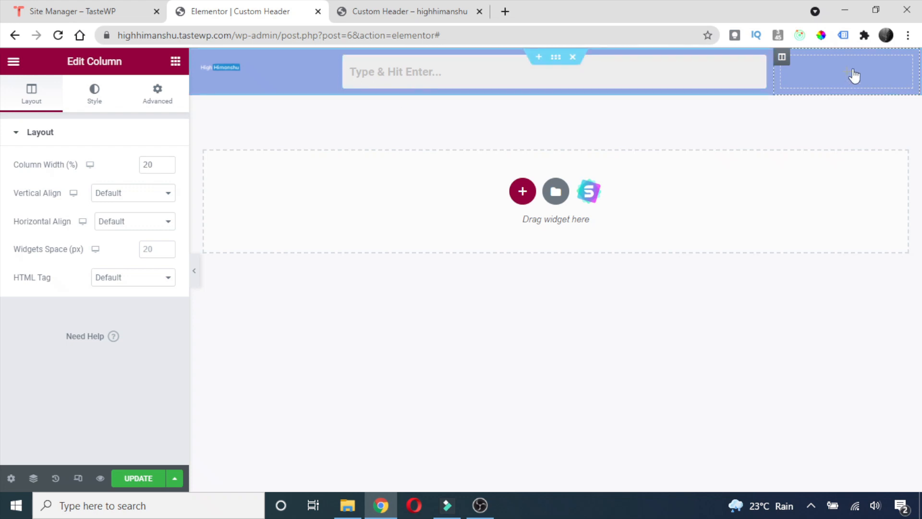
Search widgets for 'butt' and drop the Button widget into the header's right column.
{"action": "left_click", "coordinate": [176, 63]}
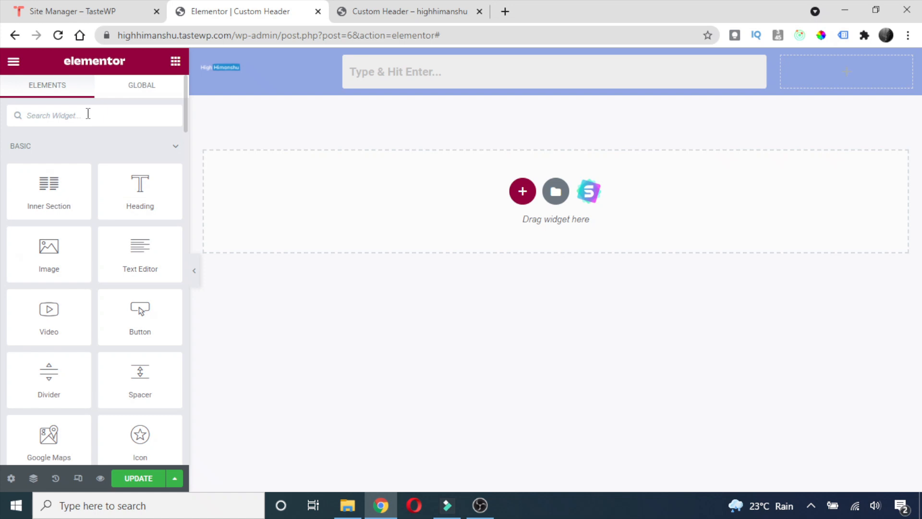
{"action": "type", "text": "butt"}
{"action": "left_click_drag", "start_coordinate": [48, 161], "coordinate": [857, 63]}
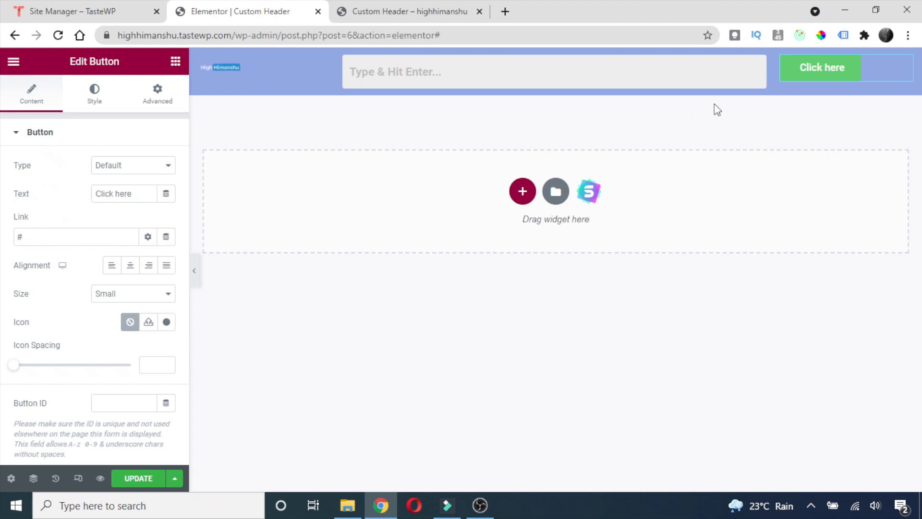
{"action": "left_click", "coordinate": [248, 77]}
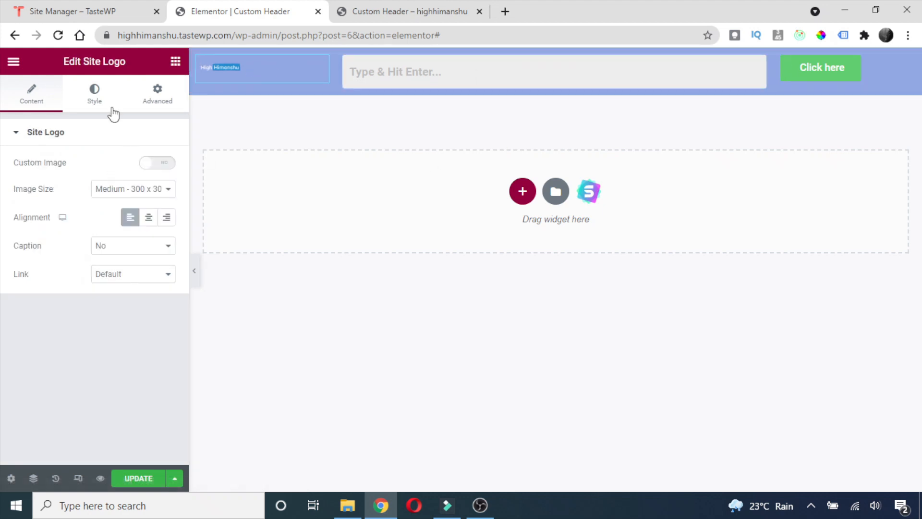
Try Medium Large for the site logo's image size, then set it back to Medium.
{"action": "left_click", "coordinate": [149, 195]}
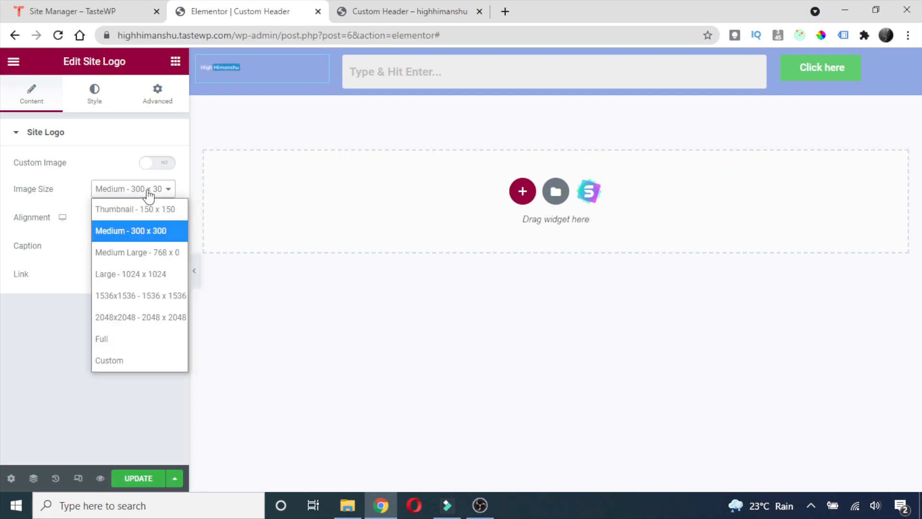
{"action": "left_click", "coordinate": [140, 252]}
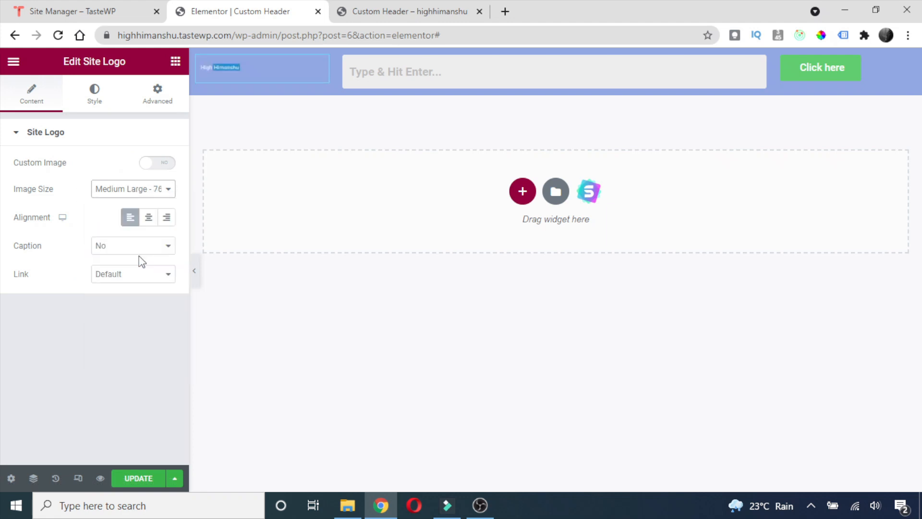
{"action": "left_click", "coordinate": [148, 194]}
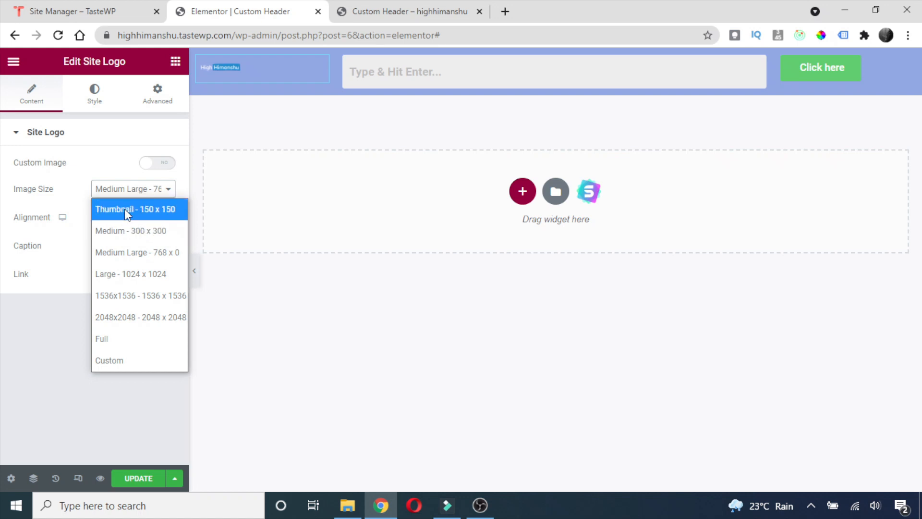
{"action": "left_click", "coordinate": [130, 231]}
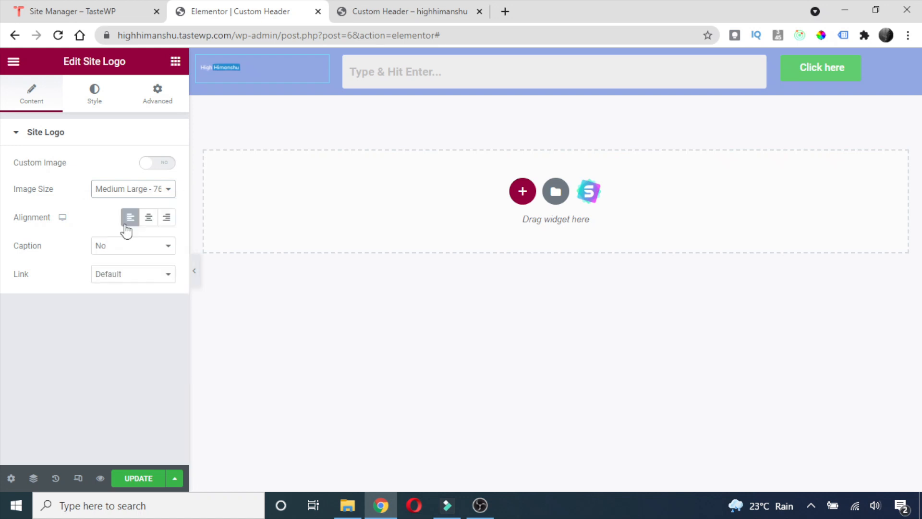
Set the site logo's width to 54 in its Style settings.
{"action": "left_click", "coordinate": [95, 94]}
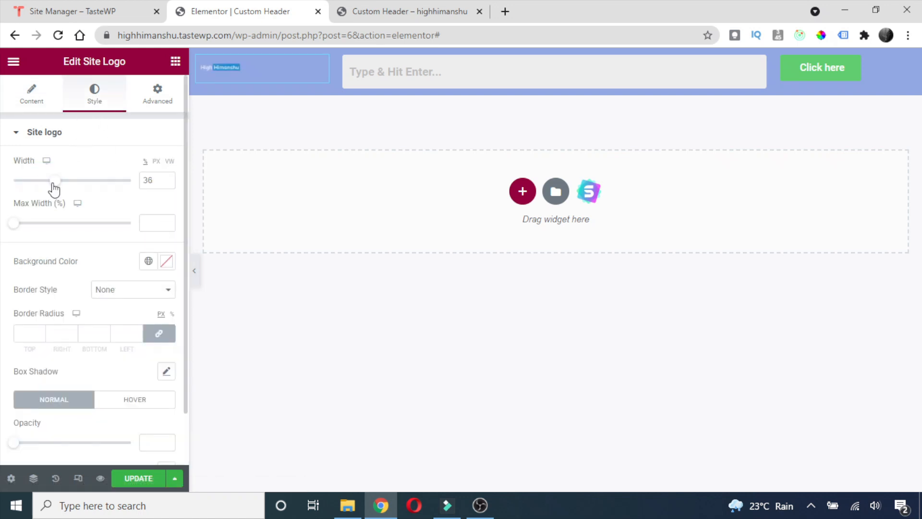
{"action": "left_click_drag", "start_coordinate": [56, 183], "coordinate": [79, 185]}
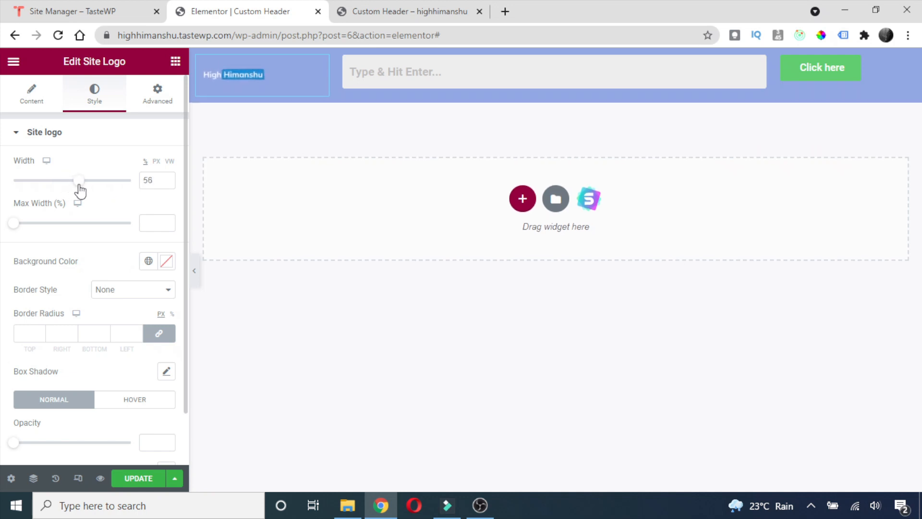
{"action": "left_click", "coordinate": [167, 184]}
{"action": "left_click", "coordinate": [166, 184]}
{"action": "left_click", "coordinate": [167, 183]}
{"action": "left_click", "coordinate": [166, 180]}
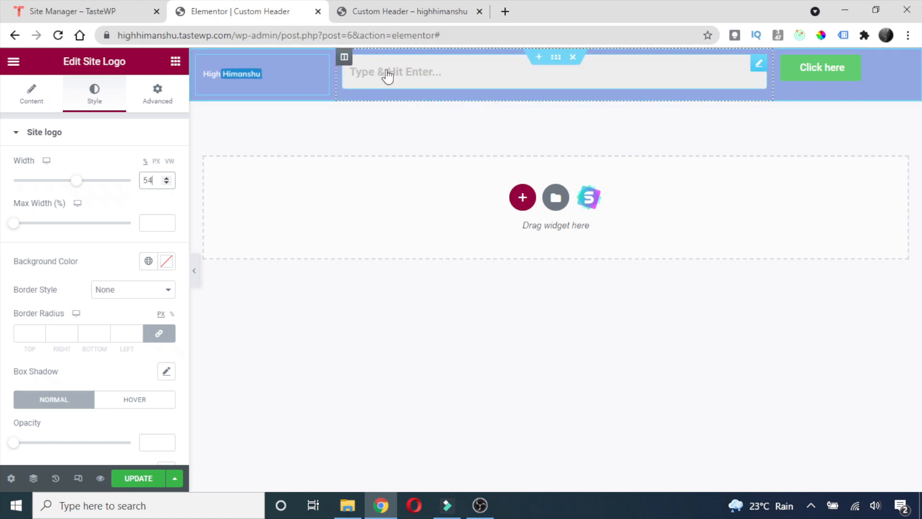
Set Vertical Align to Middle for the search, logo and button columns.
{"action": "right_click", "coordinate": [344, 60]}
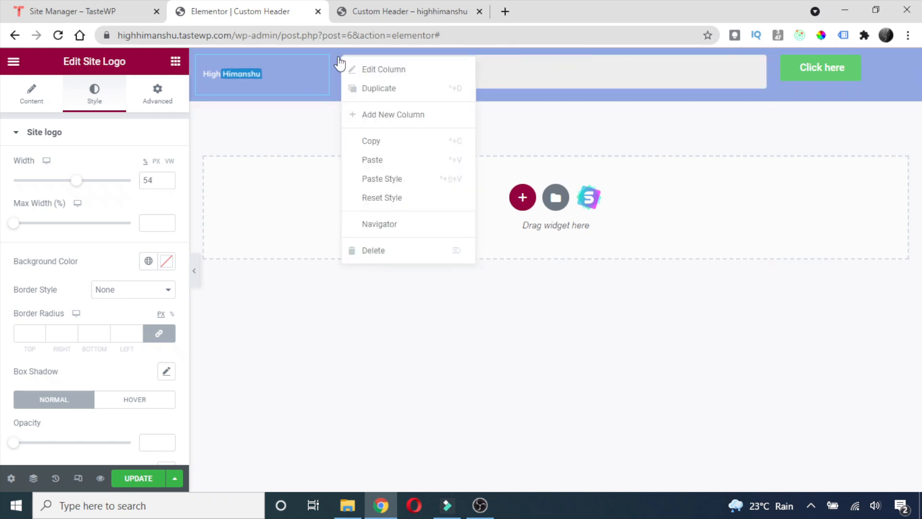
{"action": "left_click", "coordinate": [374, 72]}
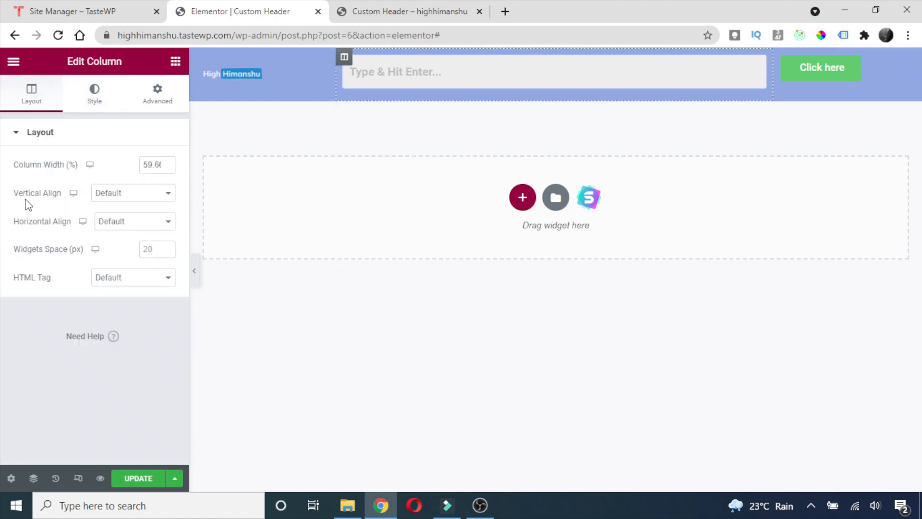
{"action": "left_click", "coordinate": [101, 193]}
{"action": "left_click", "coordinate": [119, 253]}
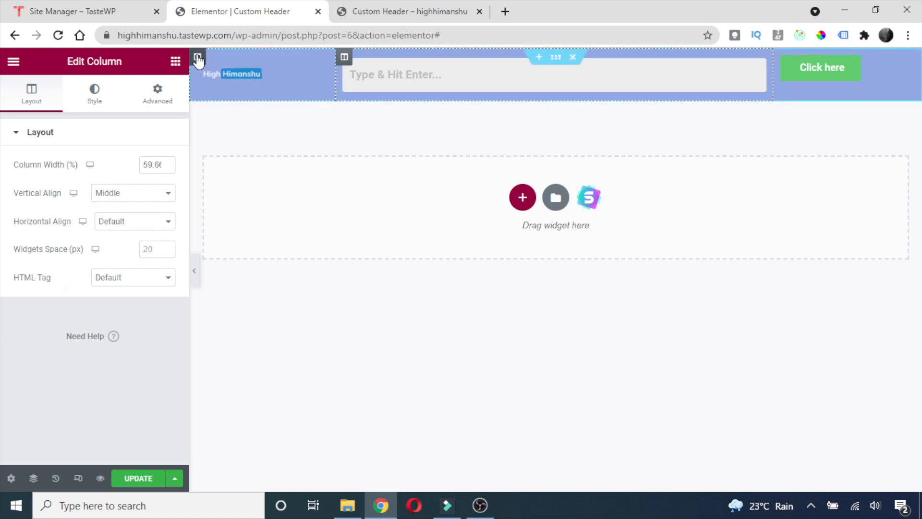
{"action": "right_click", "coordinate": [199, 57]}
{"action": "left_click", "coordinate": [235, 71]}
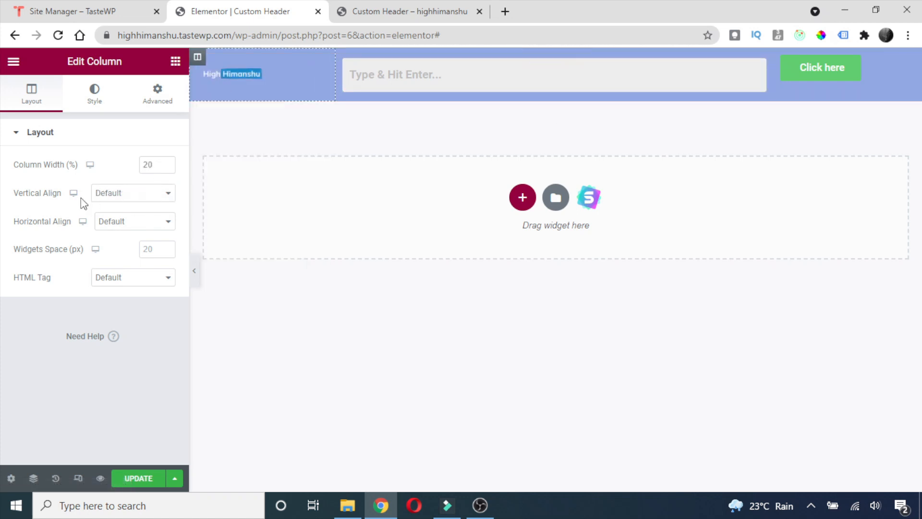
{"action": "left_click", "coordinate": [99, 192]}
{"action": "left_click", "coordinate": [118, 256]}
{"action": "right_click", "coordinate": [782, 58]}
{"action": "left_click", "coordinate": [803, 72]}
{"action": "left_click", "coordinate": [140, 194]}
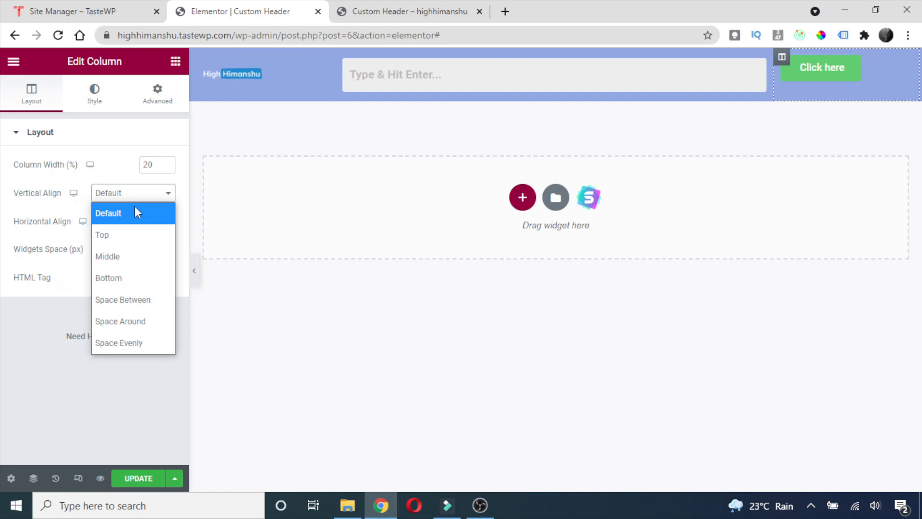
{"action": "left_click", "coordinate": [121, 261]}
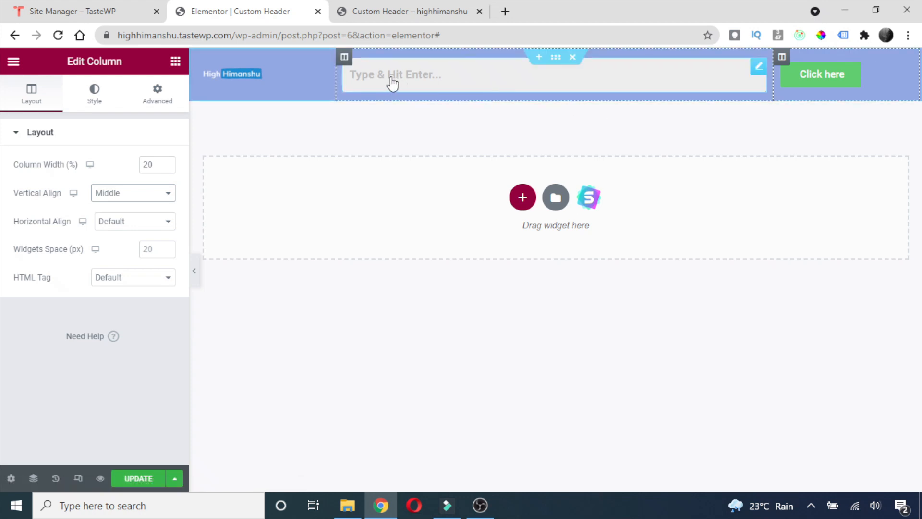
Widen the site logo to a width of 60.
{"action": "right_click", "coordinate": [258, 74]}
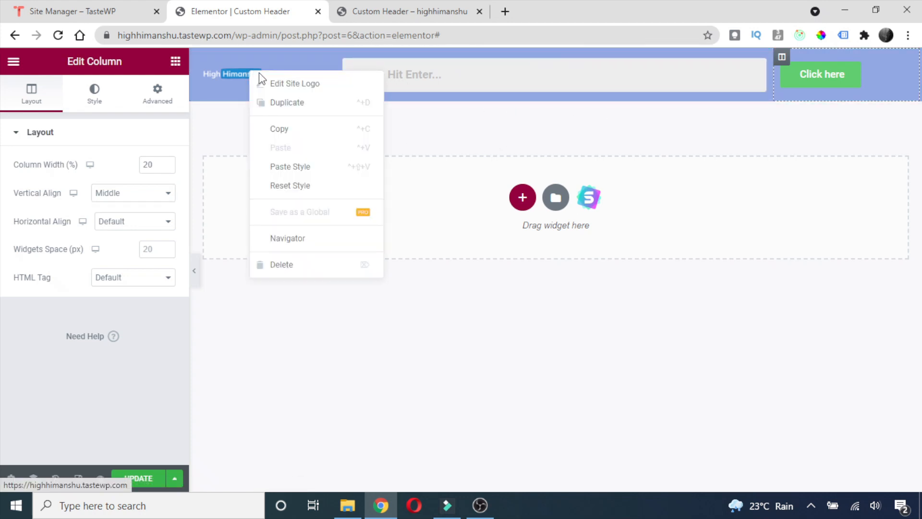
{"action": "left_click", "coordinate": [273, 84]}
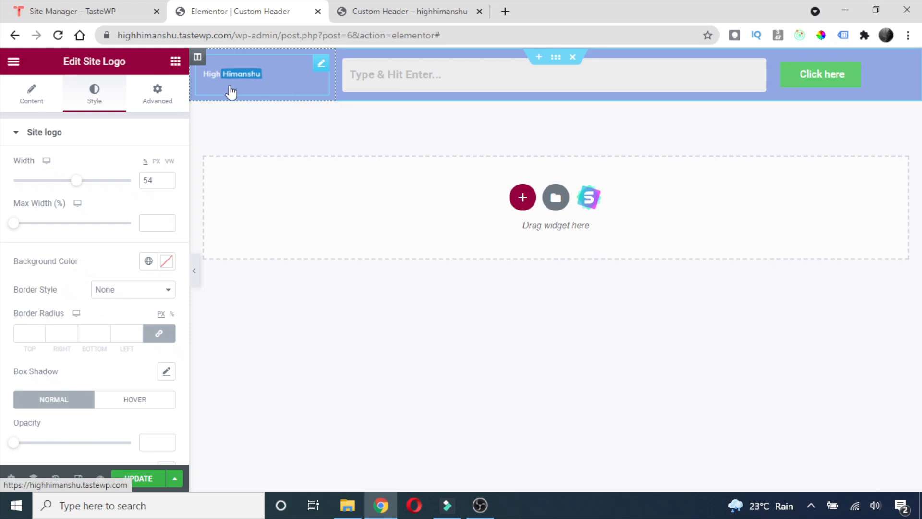
{"action": "left_click_drag", "start_coordinate": [80, 189], "coordinate": [86, 188]}
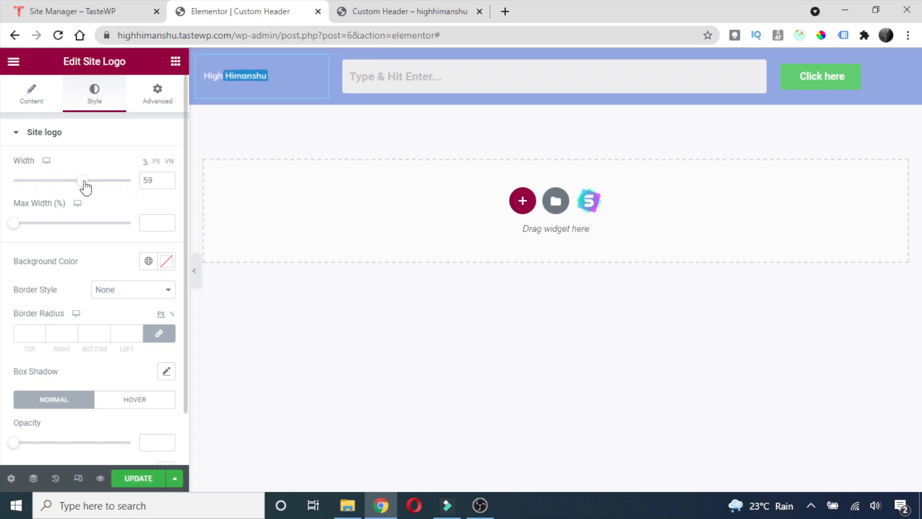
{"action": "left_click", "coordinate": [167, 180]}
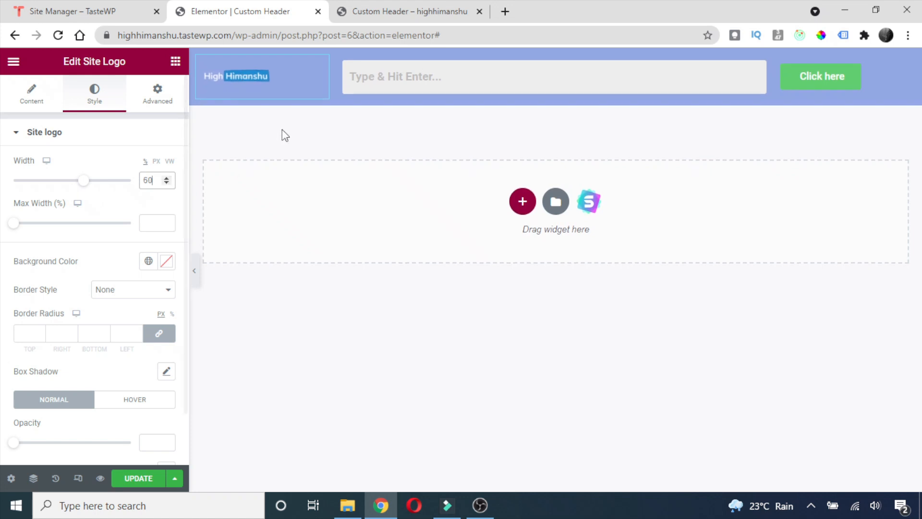
Change the search box background from light grey #EDEDED to white #FFFFFF.
{"action": "right_click", "coordinate": [459, 77]}
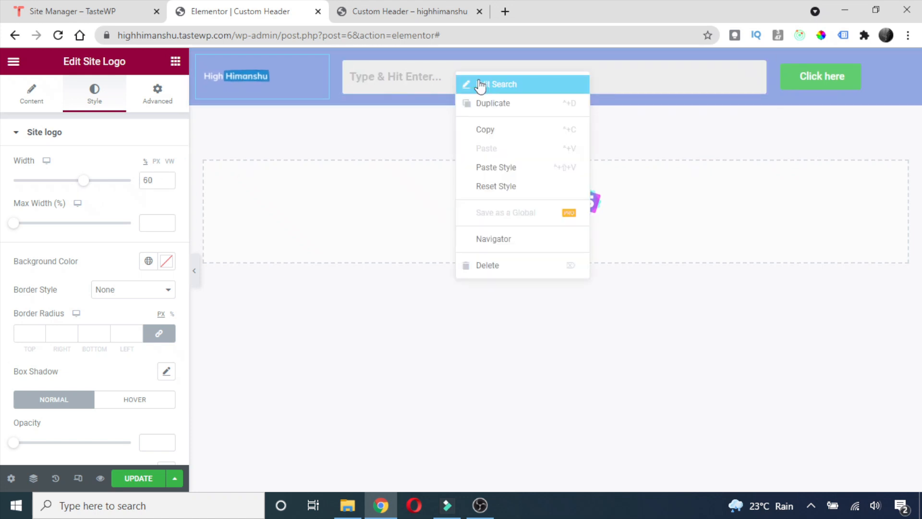
{"action": "left_click", "coordinate": [477, 85]}
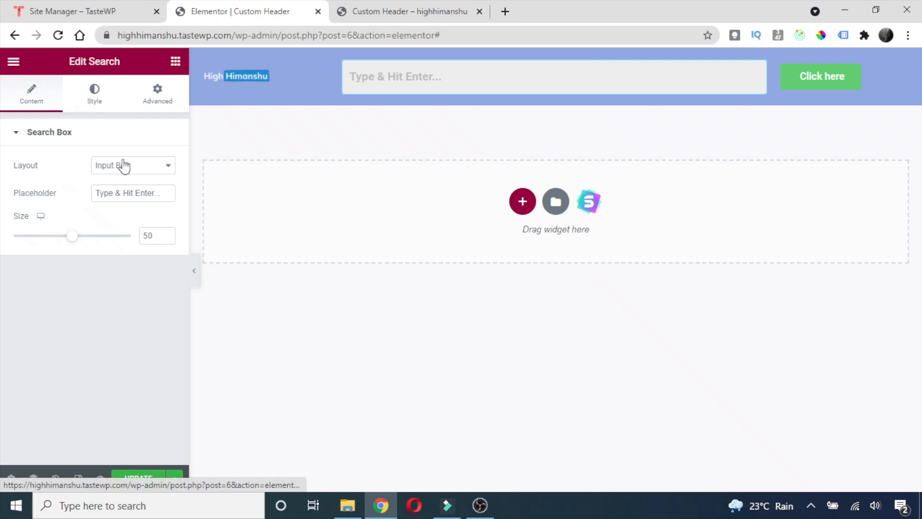
{"action": "left_click", "coordinate": [94, 94]}
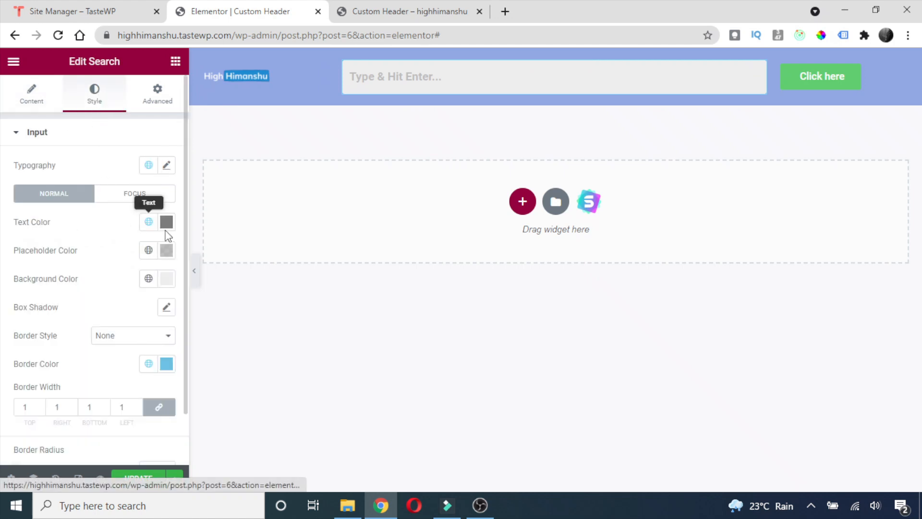
{"action": "left_click", "coordinate": [166, 279]}
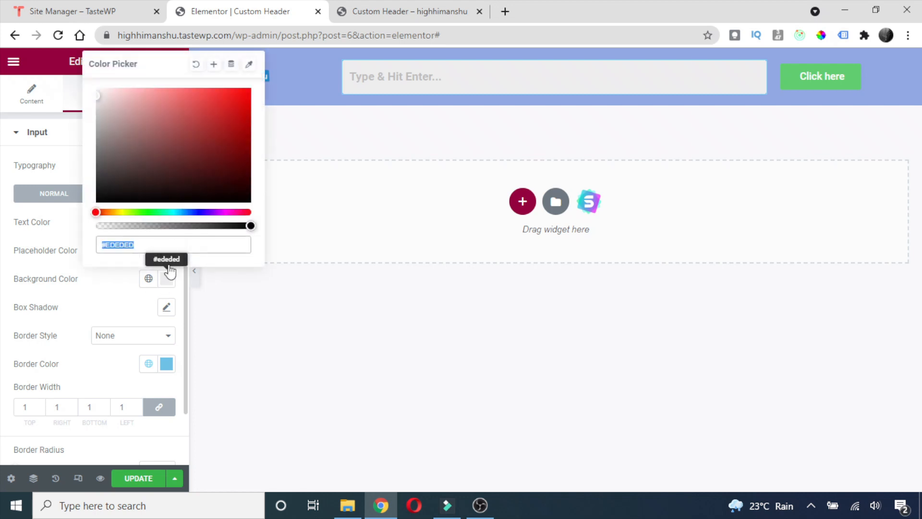
{"action": "left_click", "coordinate": [97, 89]}
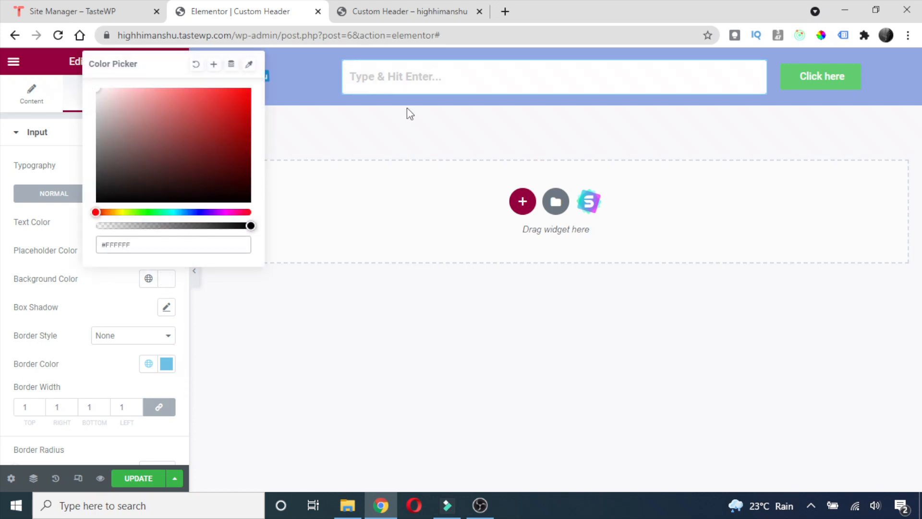
{"action": "right_click", "coordinate": [809, 77]}
Make the Click here button white with black text, centred in its column.
{"action": "left_click", "coordinate": [823, 85]}
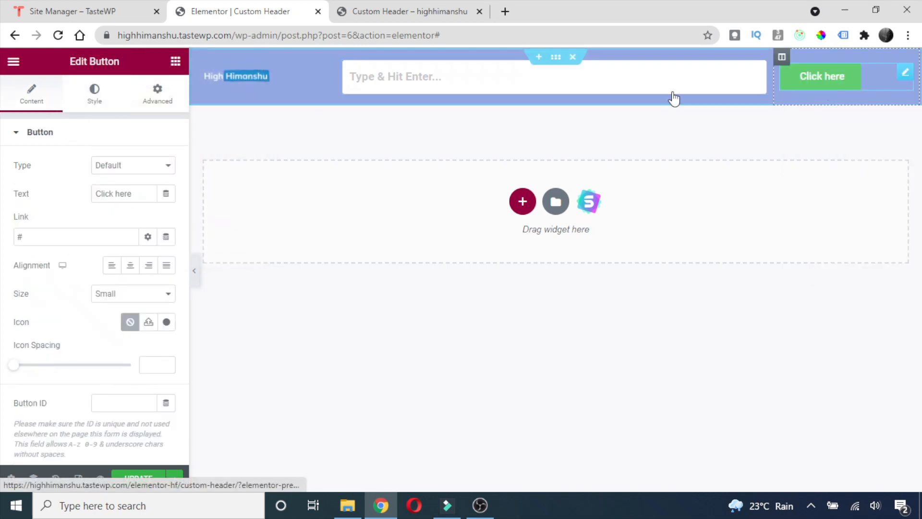
{"action": "left_click", "coordinate": [98, 102]}
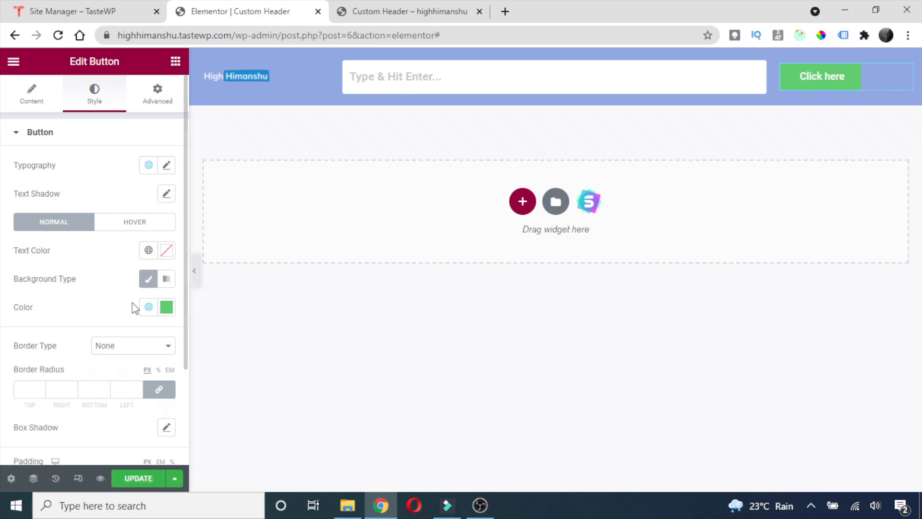
{"action": "left_click", "coordinate": [170, 310]}
{"action": "left_click_drag", "start_coordinate": [103, 126], "coordinate": [91, 106]}
{"action": "left_click", "coordinate": [80, 279]}
{"action": "left_click", "coordinate": [166, 251]}
{"action": "left_click_drag", "start_coordinate": [101, 393], "coordinate": [88, 422]}
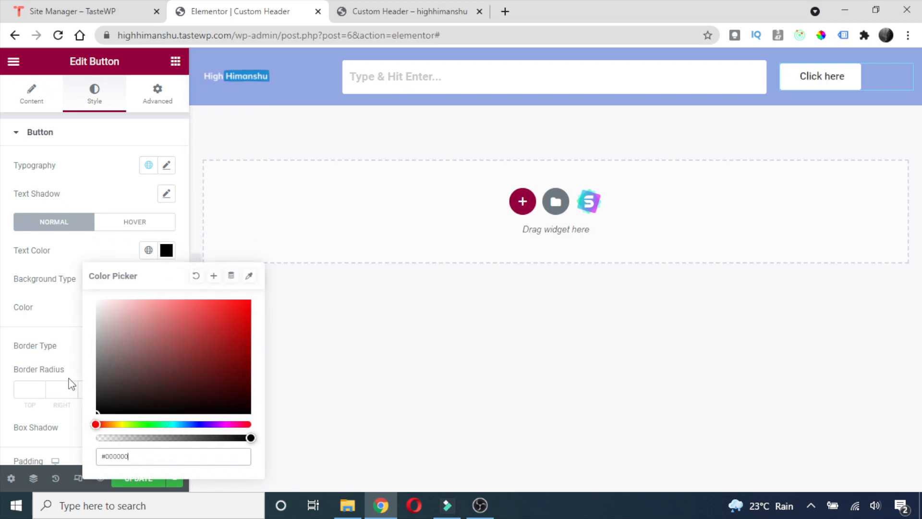
{"action": "left_click", "coordinate": [67, 315]}
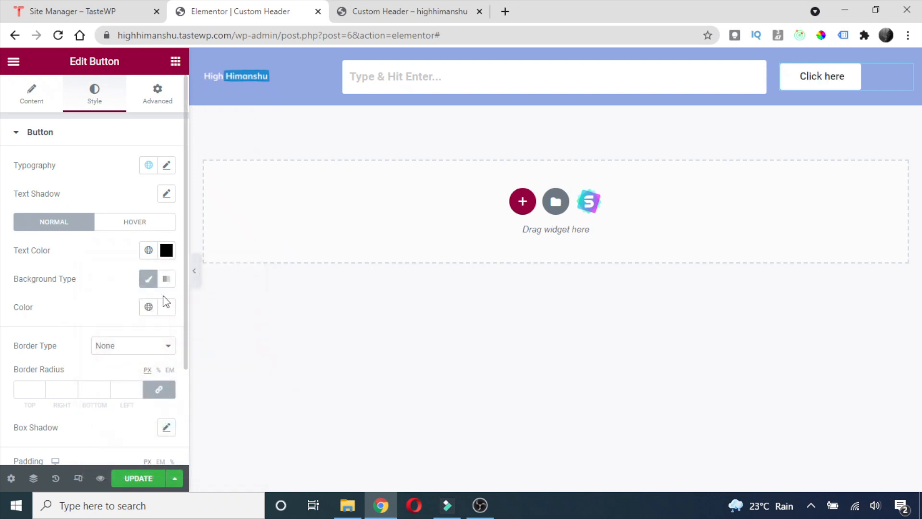
{"action": "left_click", "coordinate": [34, 99]}
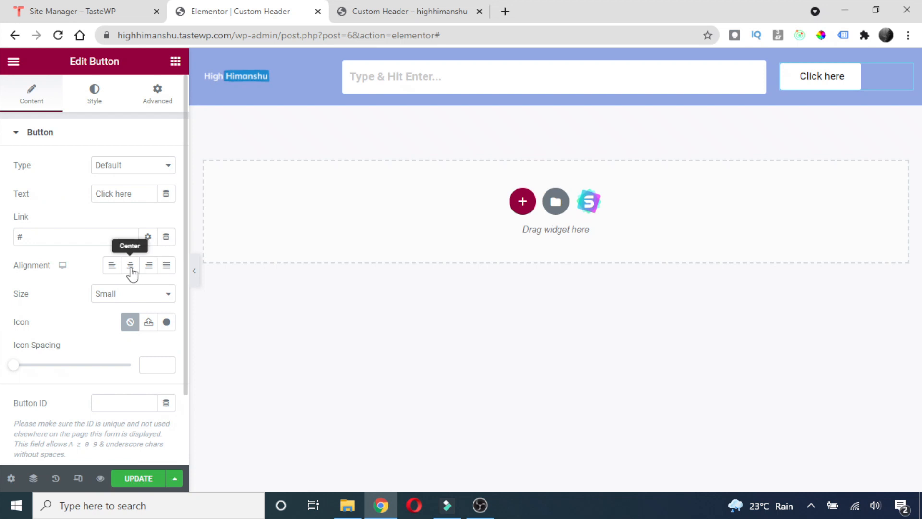
{"action": "left_click", "coordinate": [132, 272]}
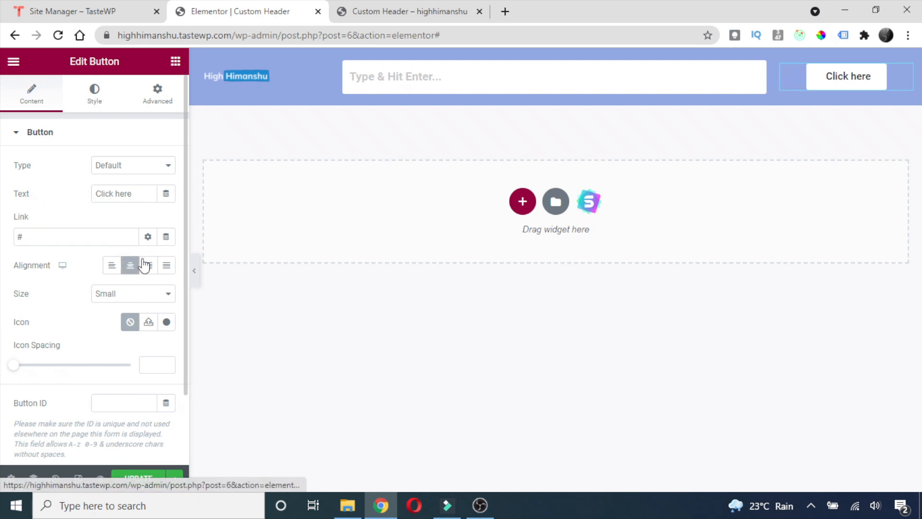
Give the button a solid border, settling on a width of 2.
{"action": "left_click", "coordinate": [94, 92]}
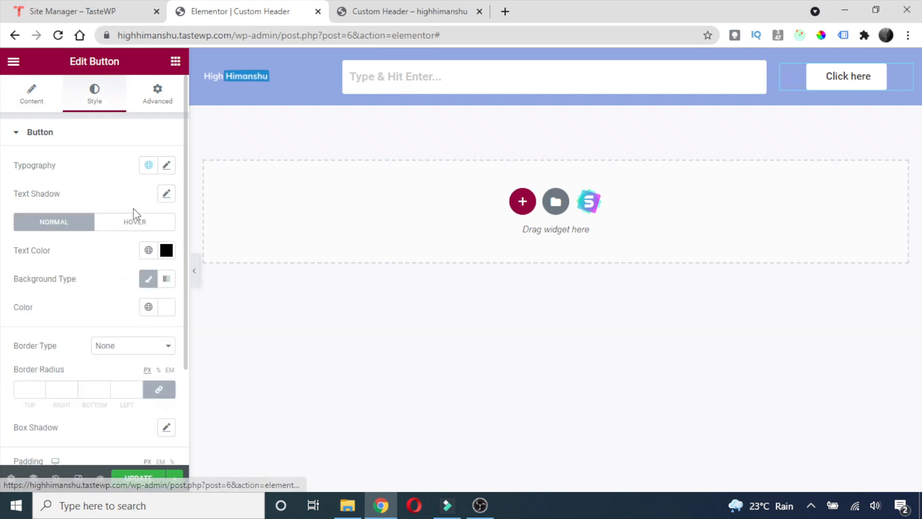
{"action": "scroll", "coordinate": [116, 193], "scroll_direction": "down", "scroll_amount": 3}
{"action": "left_click", "coordinate": [135, 224]}
{"action": "left_click", "coordinate": [118, 261]}
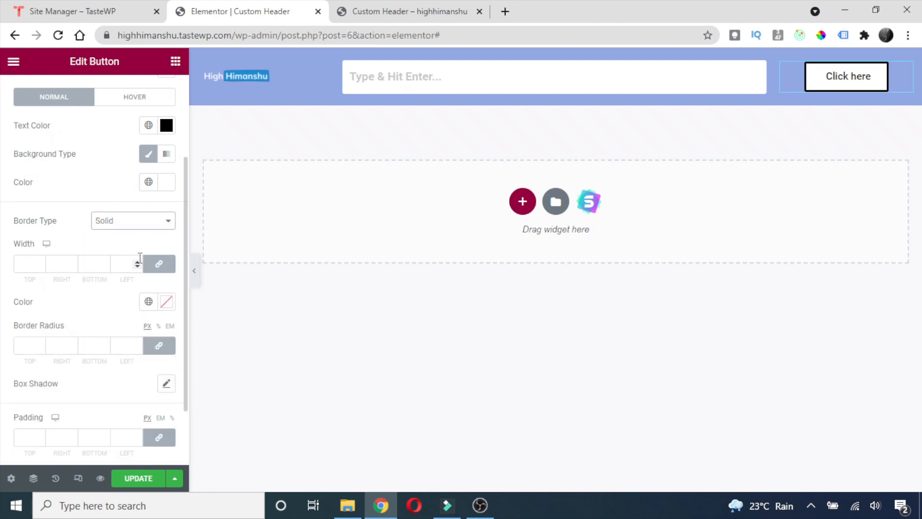
{"action": "left_click", "coordinate": [137, 261]}
{"action": "left_click", "coordinate": [138, 261]}
{"action": "left_click", "coordinate": [139, 262]}
{"action": "left_click", "coordinate": [138, 263]}
{"action": "left_click", "coordinate": [139, 263]}
{"action": "left_click", "coordinate": [138, 268]}
{"action": "left_click", "coordinate": [138, 268]}
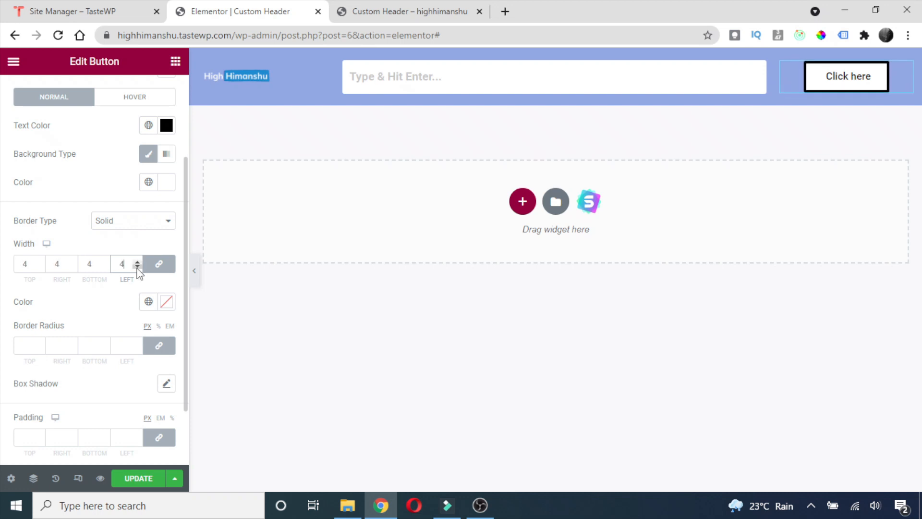
{"action": "left_click", "coordinate": [137, 268]}
{"action": "left_click", "coordinate": [138, 268]}
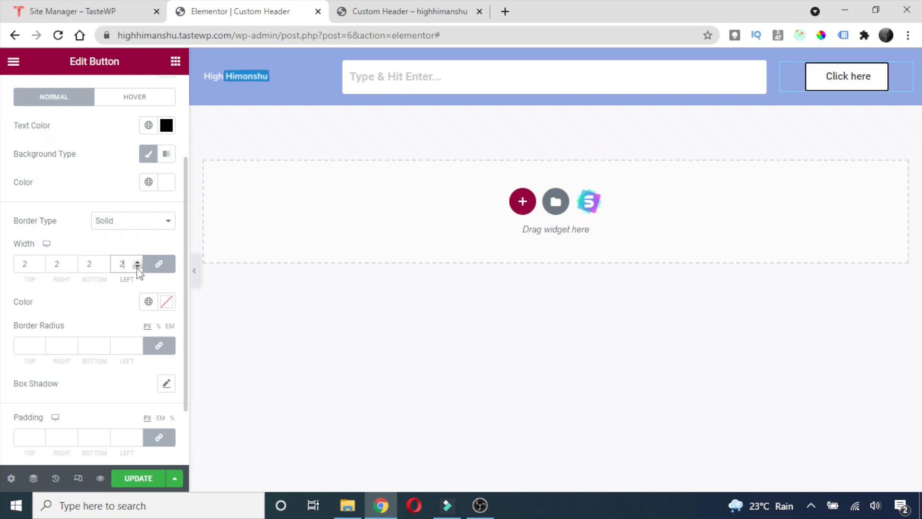
{"action": "left_click", "coordinate": [138, 268]}
{"action": "left_click", "coordinate": [137, 263]}
Round the button's corners using the border radius control.
{"action": "left_click", "coordinate": [137, 344]}
{"action": "left_click", "coordinate": [136, 343]}
{"action": "left_click", "coordinate": [137, 344]}
{"action": "left_click", "coordinate": [137, 343]}
{"action": "left_click", "coordinate": [137, 343]}
{"action": "left_click", "coordinate": [137, 344]}
{"action": "left_click", "coordinate": [137, 343]}
{"action": "left_click", "coordinate": [137, 344]}
{"action": "left_click", "coordinate": [137, 344]}
{"action": "left_click", "coordinate": [137, 343]}
{"action": "left_click", "coordinate": [137, 344]}
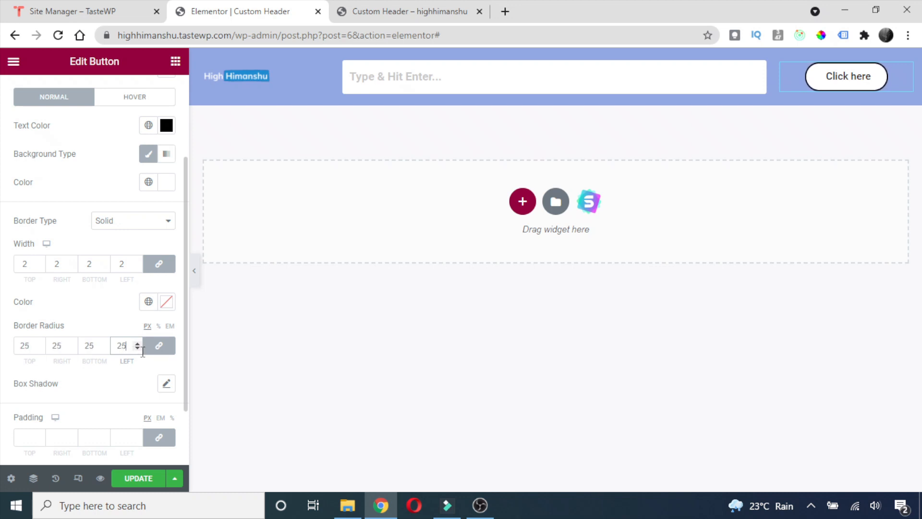
Set the button's border to None, add the default box shadow, and save the header.
{"action": "scroll", "coordinate": [119, 285], "scroll_direction": "down", "scroll_amount": 2}
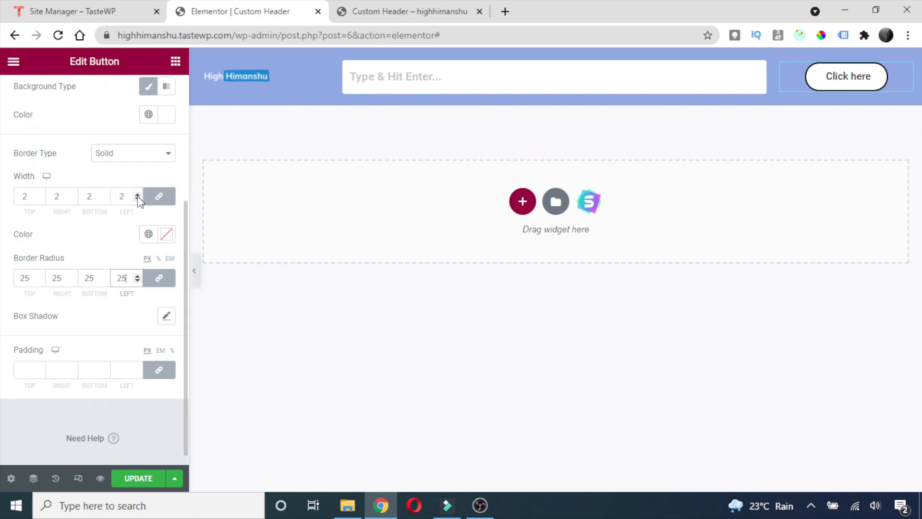
{"action": "left_click", "coordinate": [155, 154]}
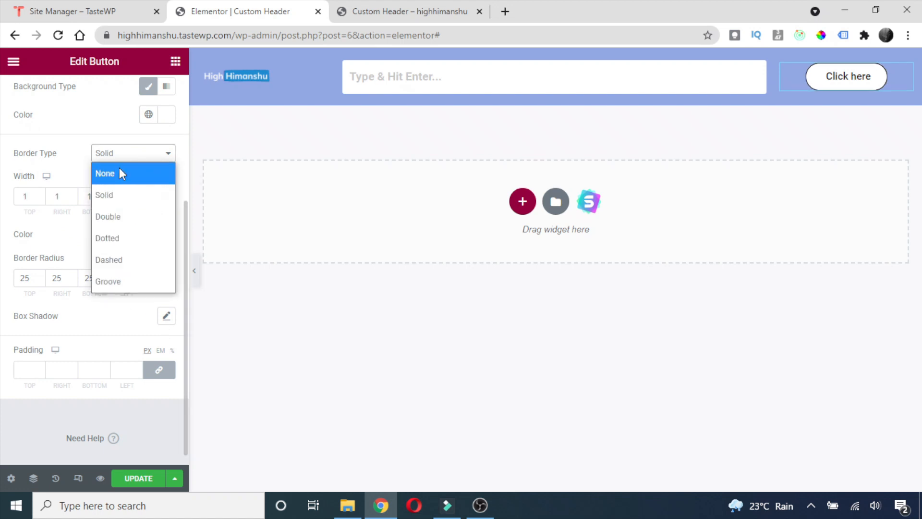
{"action": "left_click", "coordinate": [119, 169]}
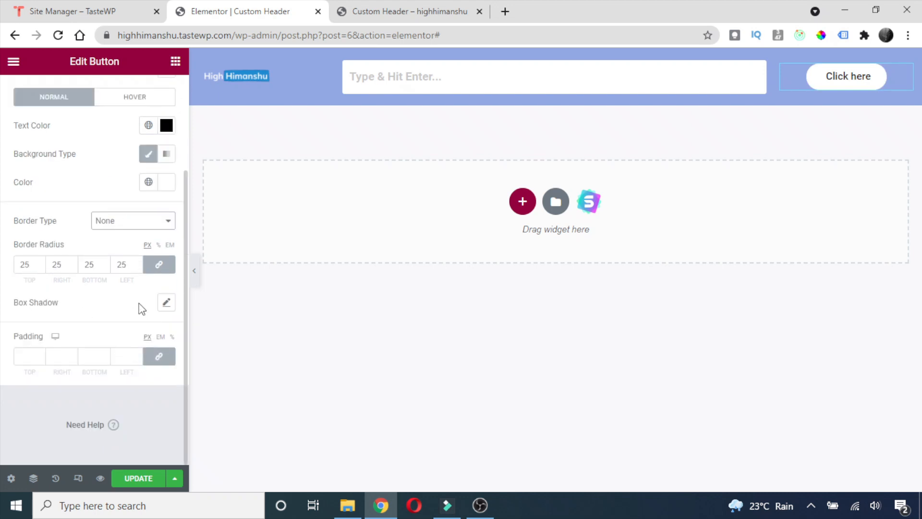
{"action": "left_click", "coordinate": [166, 302]}
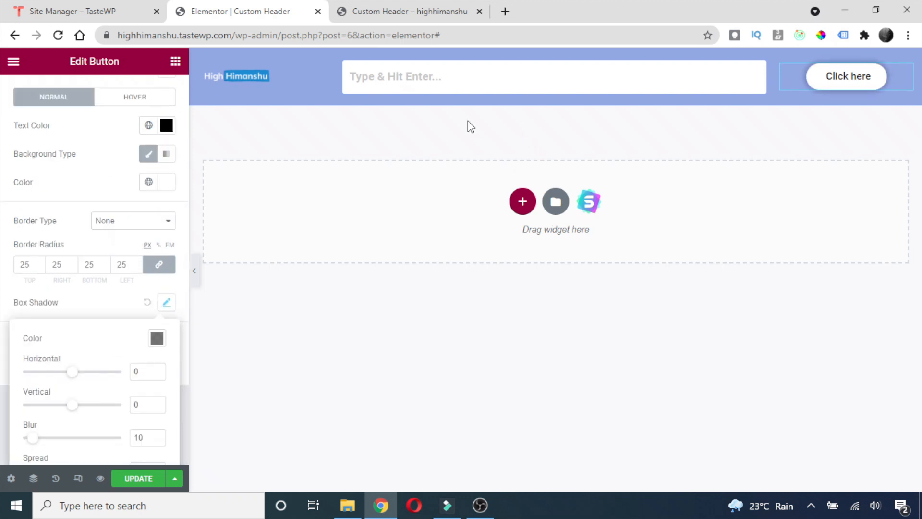
{"action": "left_click", "coordinate": [138, 480]}
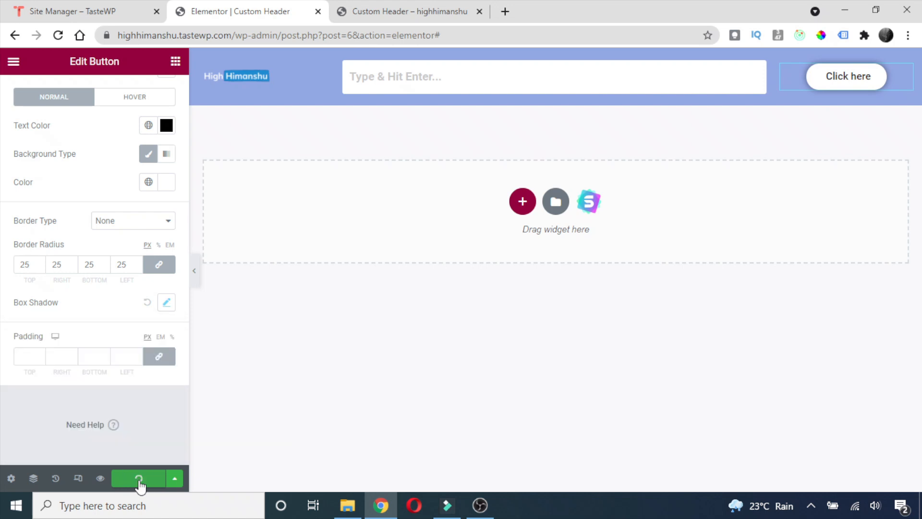
{"action": "left_click", "coordinate": [100, 478]}
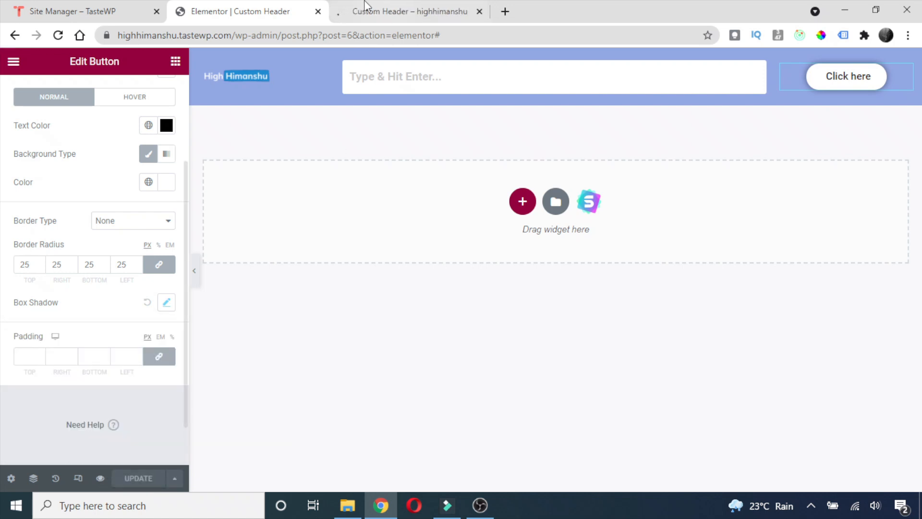
{"action": "left_click", "coordinate": [365, 12]}
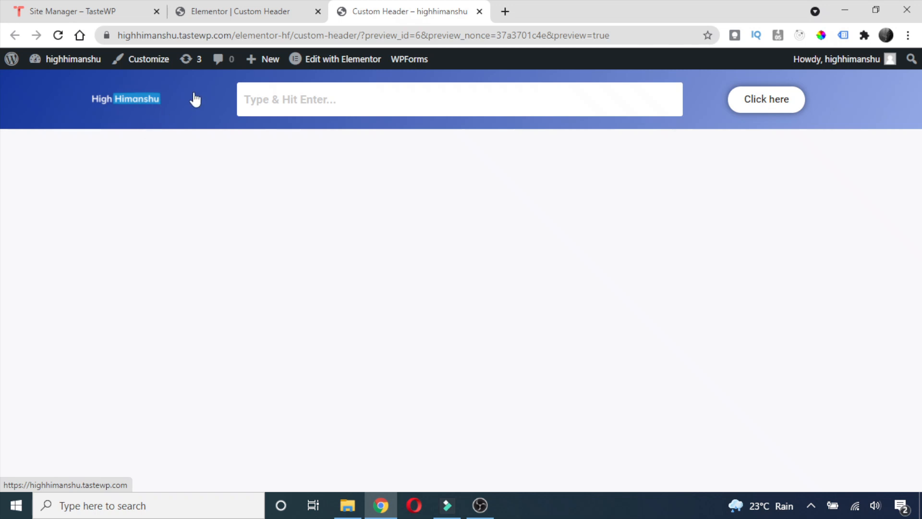
{"action": "left_click", "coordinate": [270, 6]}
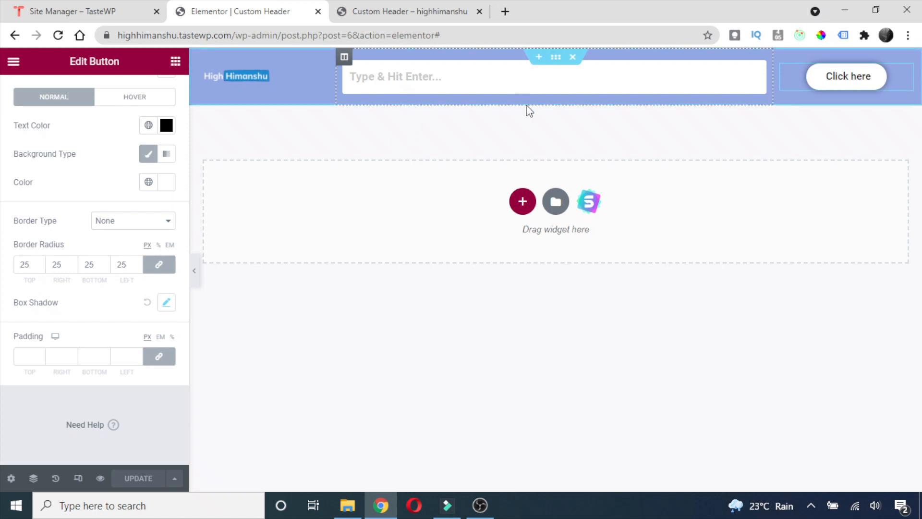
Insert a new two-column section above the blue bar and bring up the widget panel.
{"action": "left_click", "coordinate": [542, 61]}
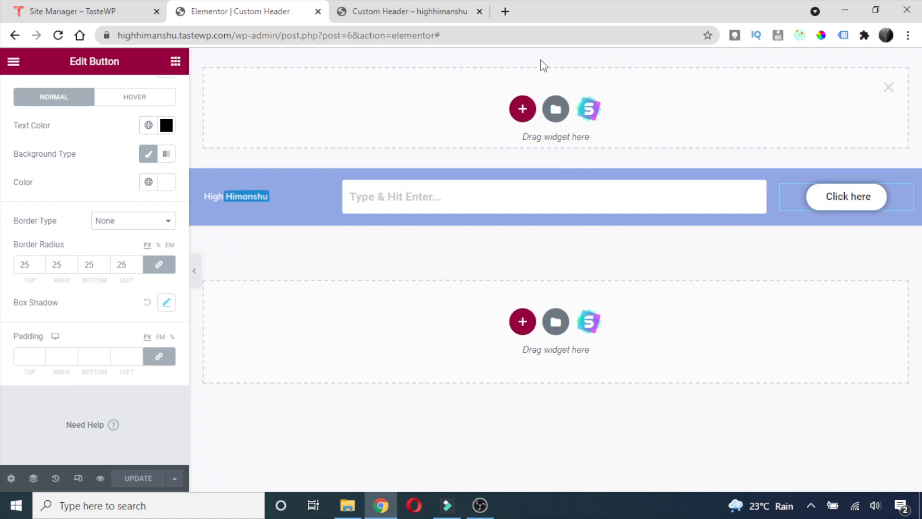
{"action": "left_click", "coordinate": [528, 112]}
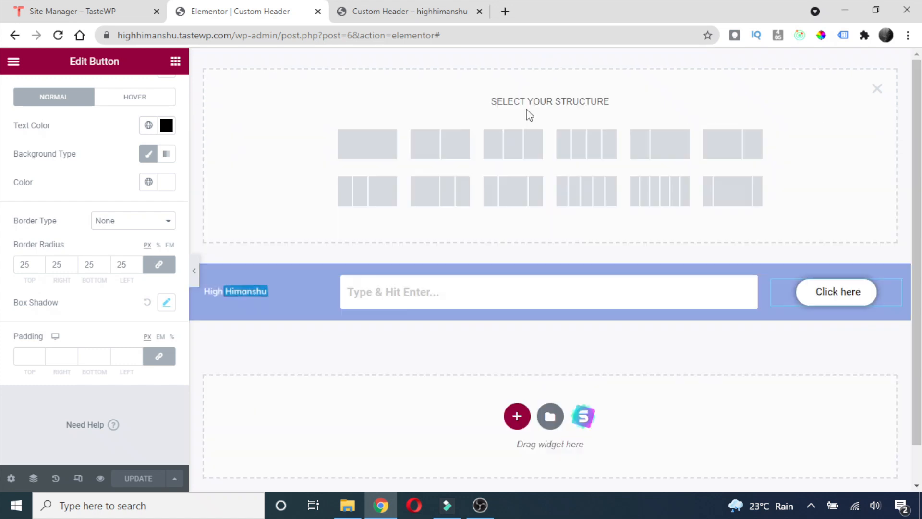
{"action": "left_click", "coordinate": [441, 151]}
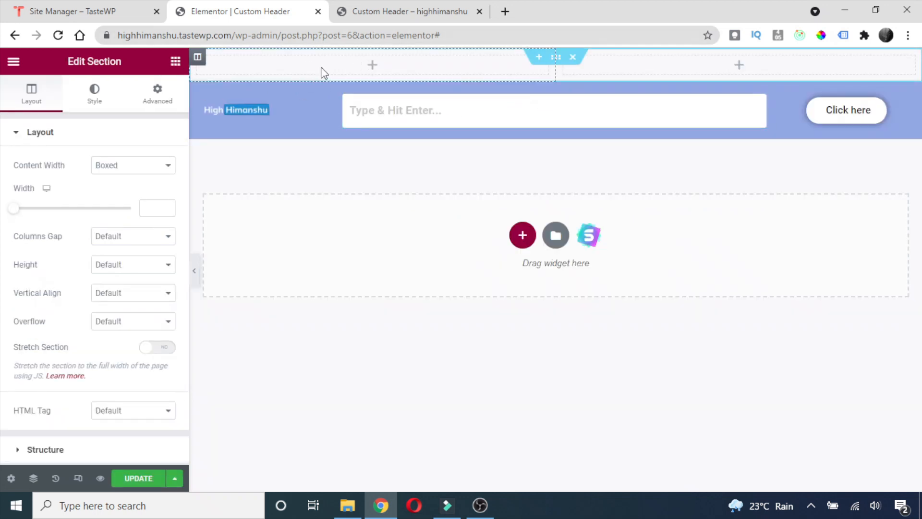
{"action": "left_click", "coordinate": [176, 63]}
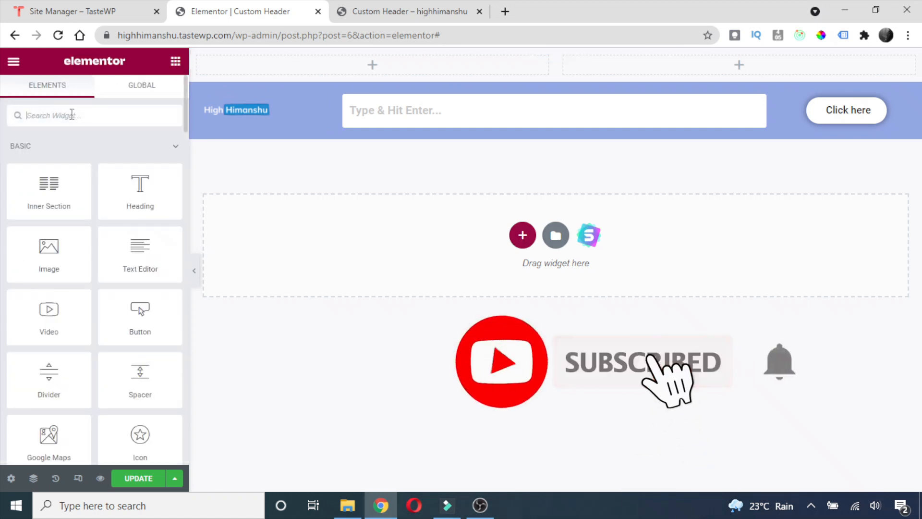
Place a Social Icons widget in the top-left column with circular icon shape.
{"action": "type", "text": "social"}
{"action": "left_click_drag", "start_coordinate": [46, 169], "coordinate": [348, 69]}
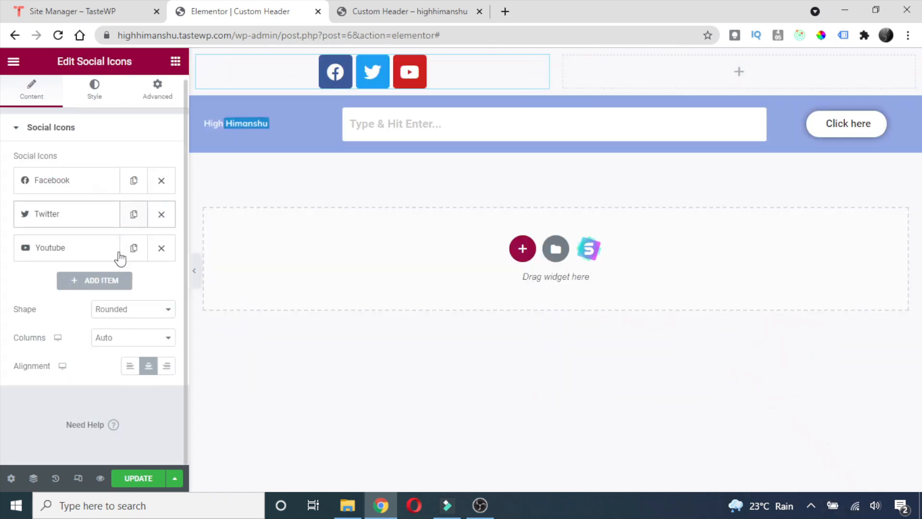
{"action": "left_click", "coordinate": [166, 311]}
{"action": "left_click", "coordinate": [118, 374]}
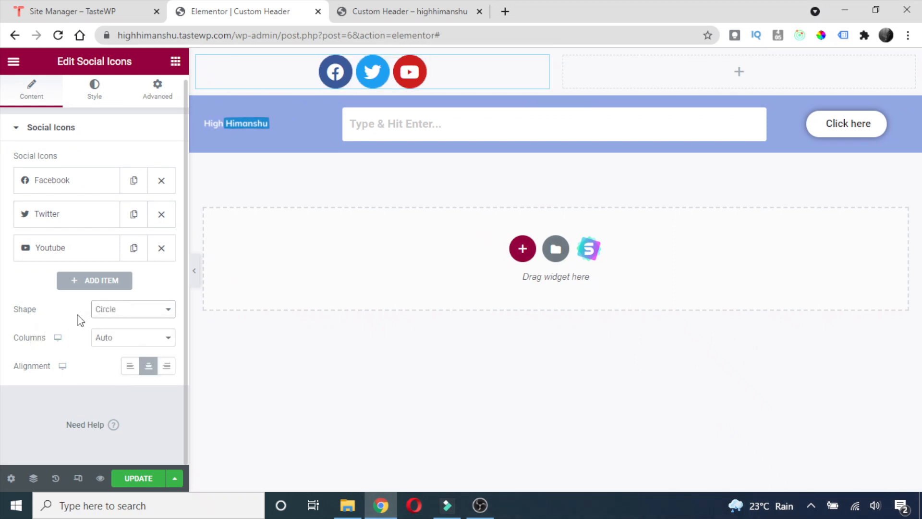
Shrink the icons to about size 11, left-align them, and add a nav menu top-right.
{"action": "left_click", "coordinate": [95, 99]}
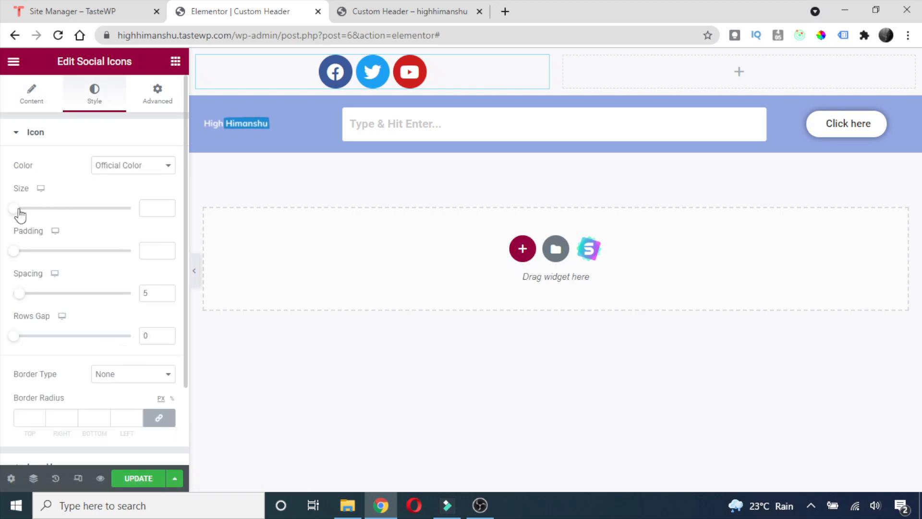
{"action": "left_click_drag", "start_coordinate": [19, 211], "coordinate": [23, 213]}
{"action": "left_click", "coordinate": [166, 210]}
{"action": "left_click", "coordinate": [166, 210]}
{"action": "left_click", "coordinate": [166, 210]}
{"action": "left_click", "coordinate": [166, 210]}
{"action": "left_click", "coordinate": [166, 211]}
{"action": "left_click", "coordinate": [167, 210]}
{"action": "left_click", "coordinate": [166, 210]}
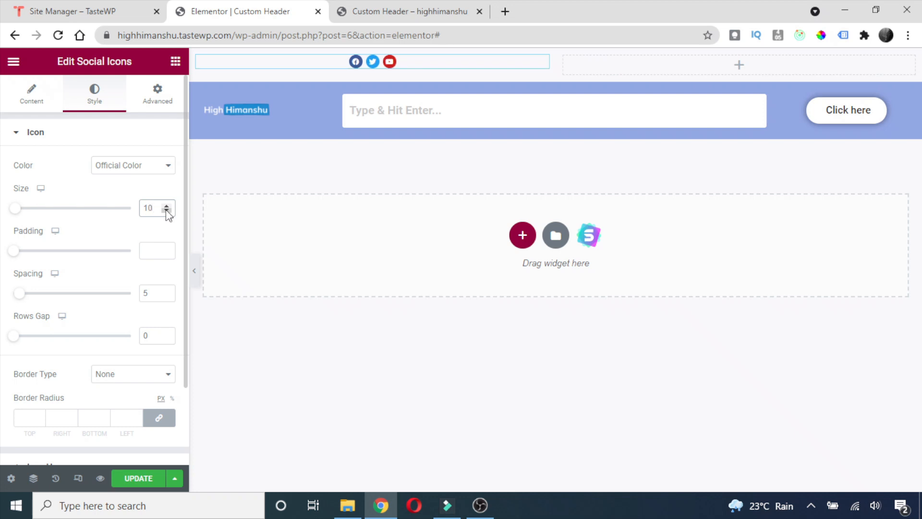
{"action": "left_click", "coordinate": [32, 102]}
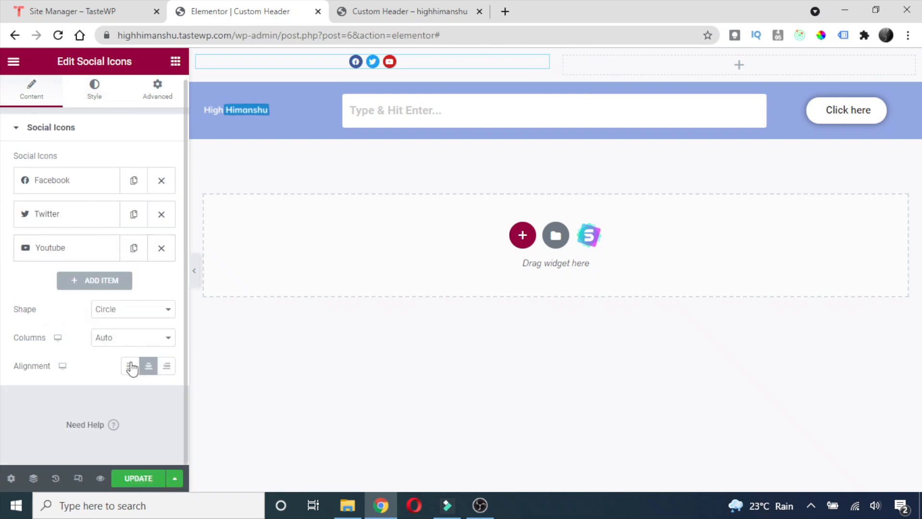
{"action": "left_click", "coordinate": [130, 367]}
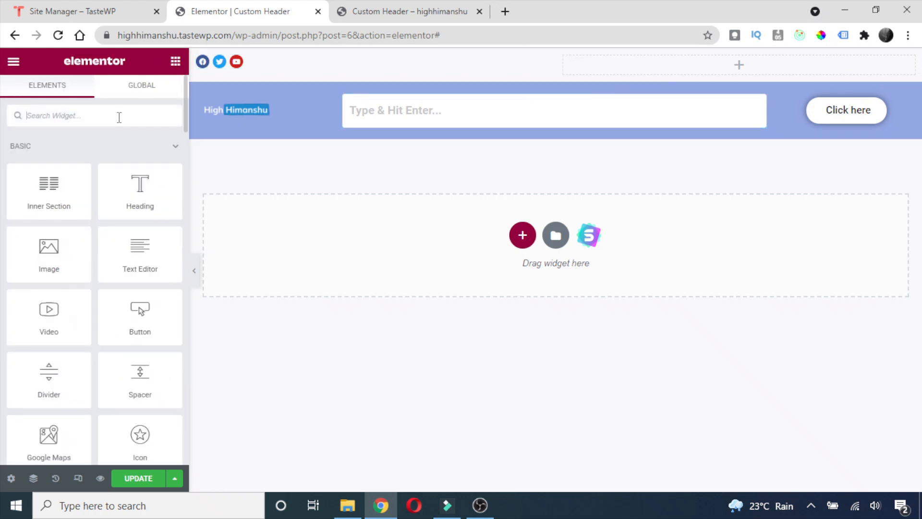
{"action": "type", "text": "menu"}
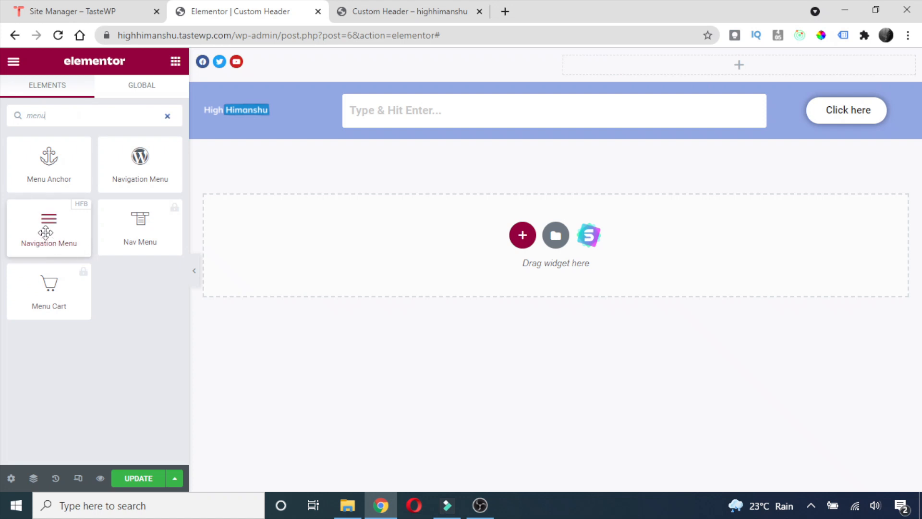
{"action": "left_click_drag", "start_coordinate": [48, 227], "coordinate": [716, 65]}
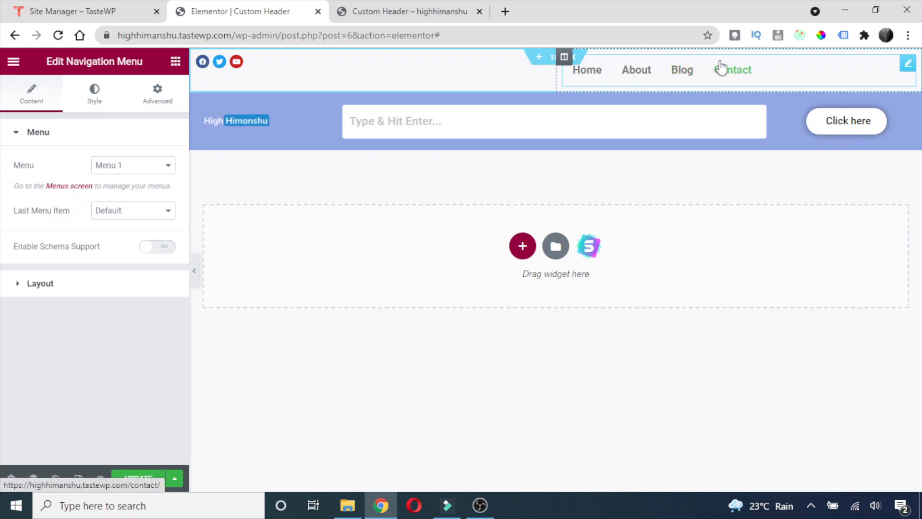
Review the navigation menu's Style and Main Menu options, then return to Content settings.
{"action": "left_click", "coordinate": [98, 104]}
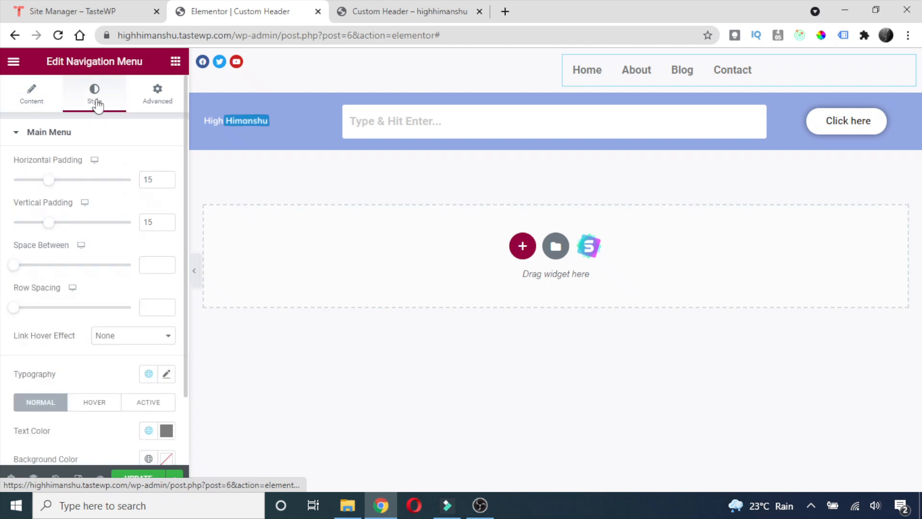
{"action": "scroll", "coordinate": [132, 243], "scroll_direction": "down", "scroll_amount": 2}
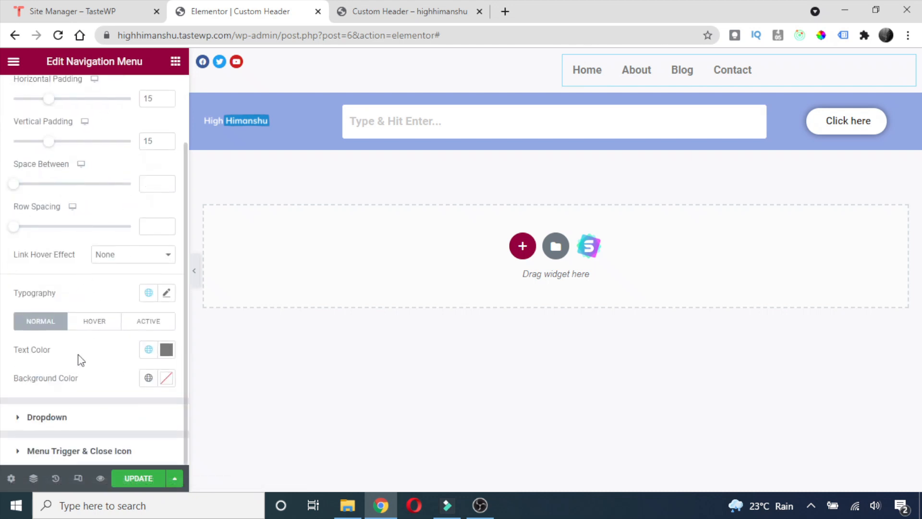
{"action": "scroll", "coordinate": [76, 359], "scroll_direction": "up", "scroll_amount": 2}
{"action": "scroll", "coordinate": [99, 323], "scroll_direction": "down", "scroll_amount": 2}
{"action": "scroll", "coordinate": [58, 362], "scroll_direction": "up", "scroll_amount": 2}
{"action": "scroll", "coordinate": [70, 232], "scroll_direction": "down", "scroll_amount": 2}
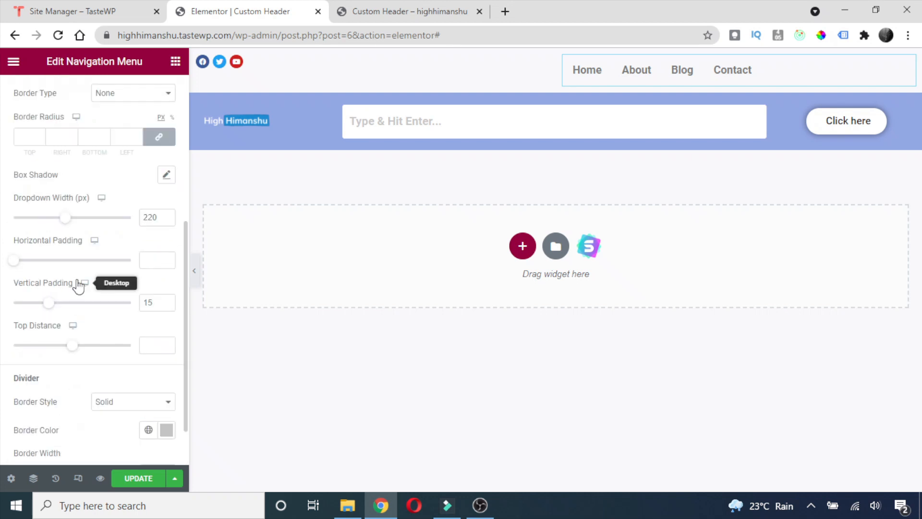
{"action": "scroll", "coordinate": [98, 319], "scroll_direction": "down", "scroll_amount": 2}
{"action": "scroll", "coordinate": [95, 304], "scroll_direction": "up", "scroll_amount": 7}
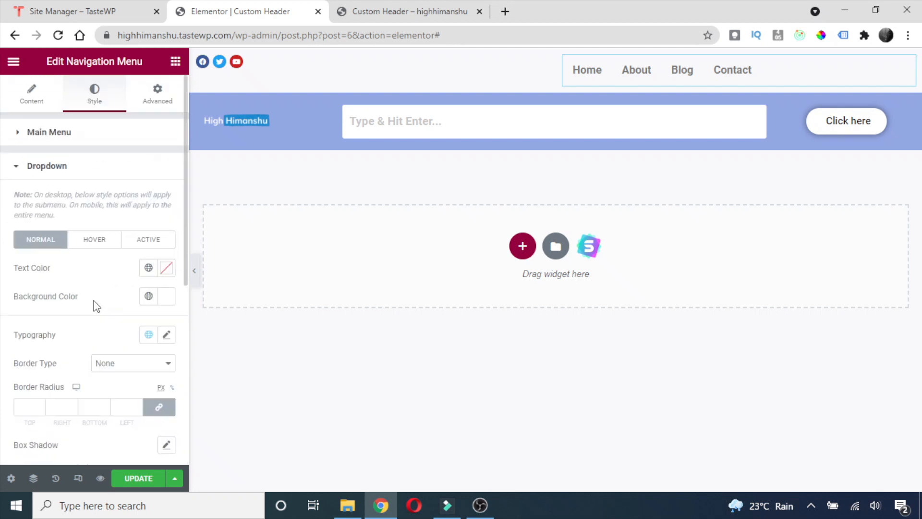
{"action": "left_click", "coordinate": [47, 136]}
{"action": "scroll", "coordinate": [97, 284], "scroll_direction": "down", "scroll_amount": 2}
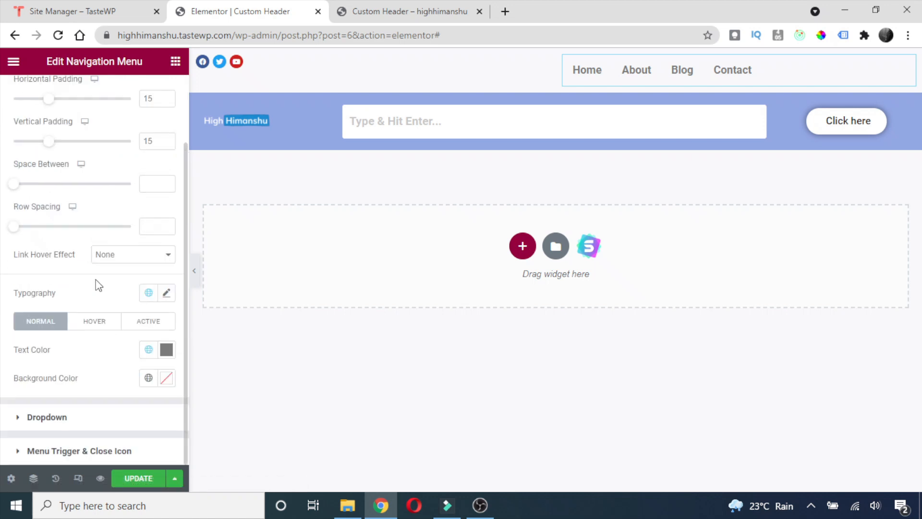
{"action": "scroll", "coordinate": [88, 392], "scroll_direction": "up", "scroll_amount": 2}
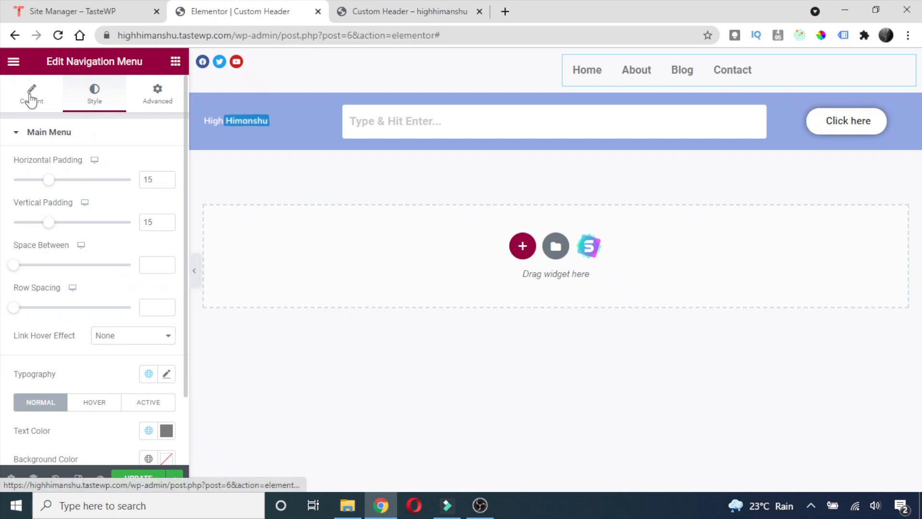
{"action": "left_click", "coordinate": [31, 98]}
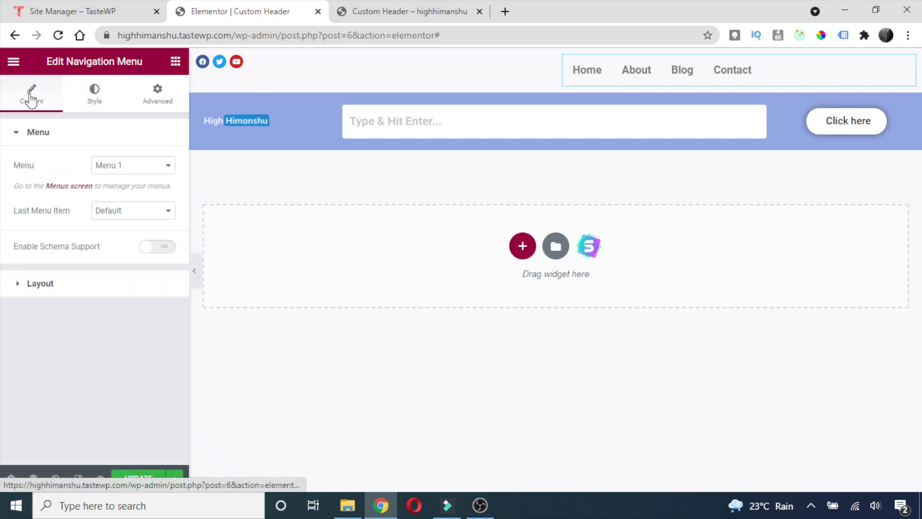
Align the navigation menu items to the right.
{"action": "left_click", "coordinate": [41, 284]}
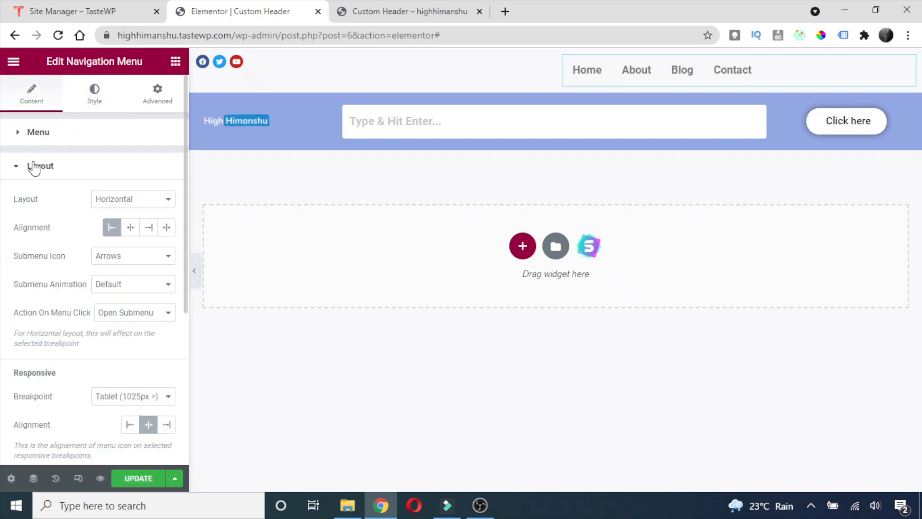
{"action": "scroll", "coordinate": [59, 193], "scroll_direction": "down", "scroll_amount": 2}
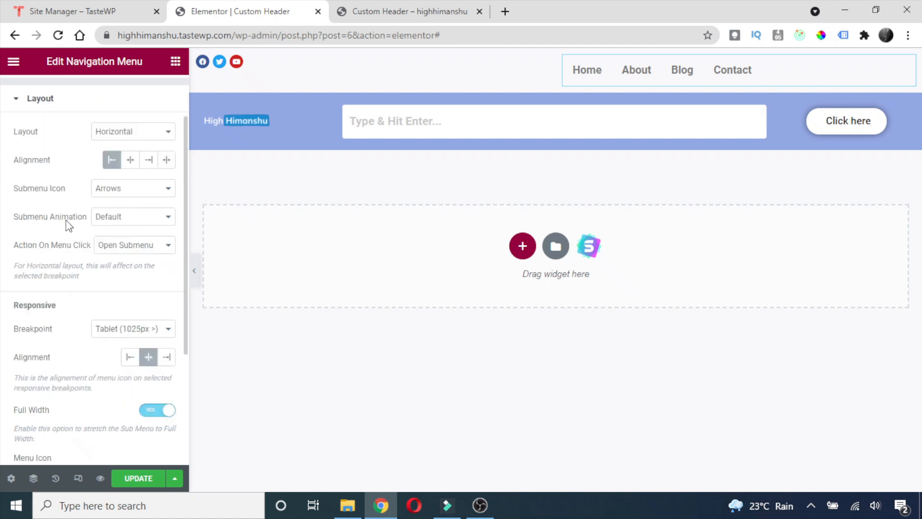
{"action": "left_click", "coordinate": [149, 164]}
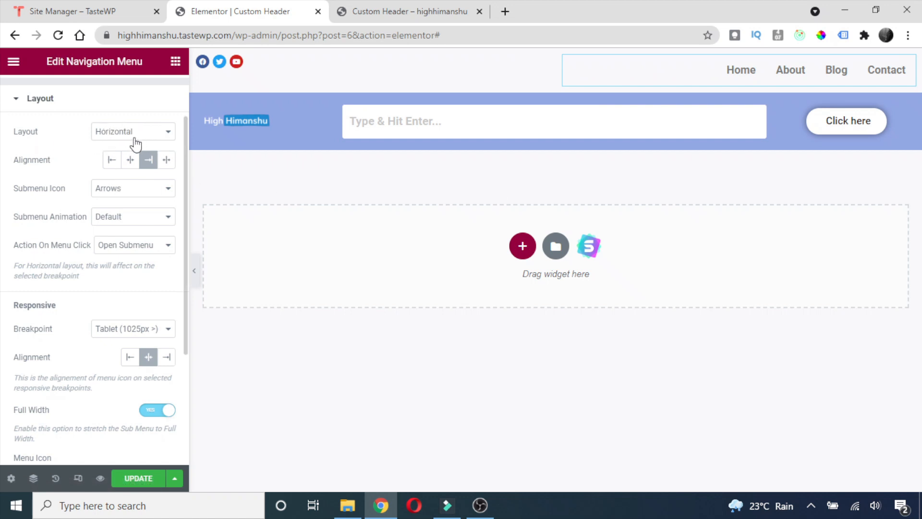
Set the menu Layout to Horizontal after briefly trying Vertical.
{"action": "left_click", "coordinate": [152, 134]}
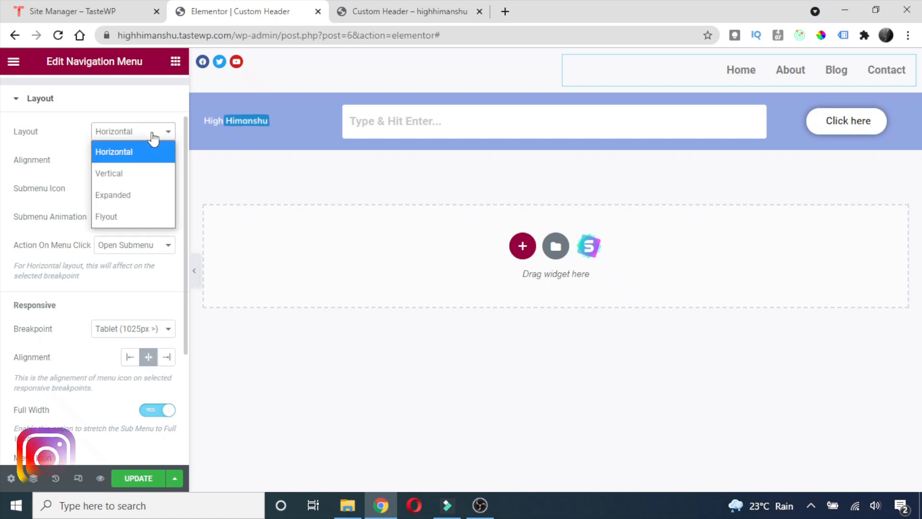
{"action": "left_click", "coordinate": [122, 174]}
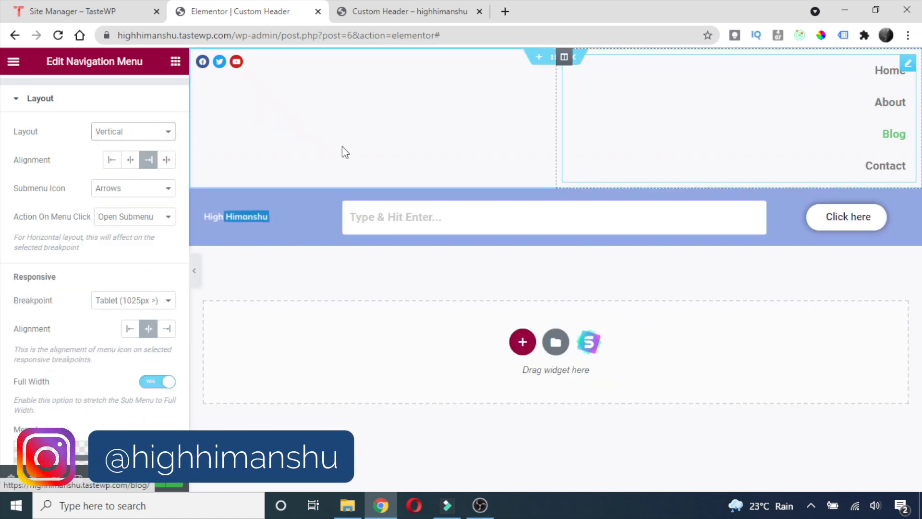
{"action": "left_click", "coordinate": [163, 132]}
{"action": "left_click", "coordinate": [126, 152]}
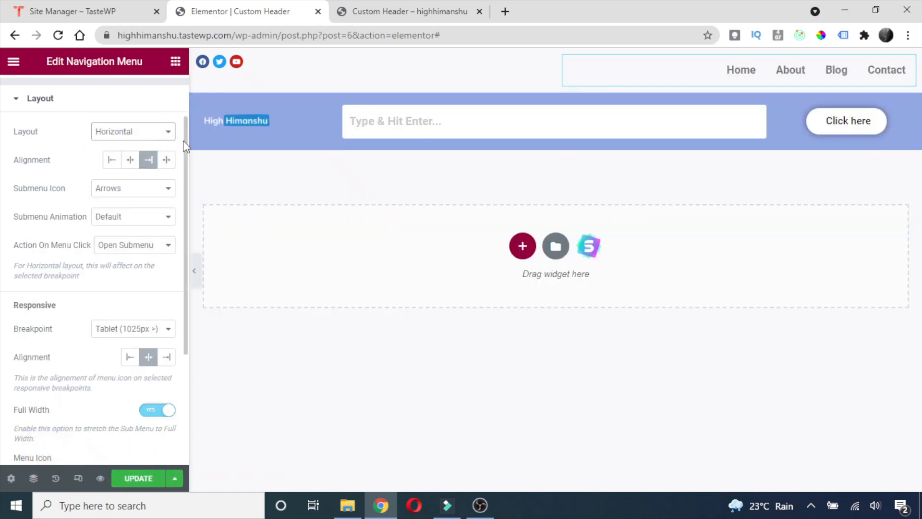
{"action": "scroll", "coordinate": [107, 186], "scroll_direction": "down", "scroll_amount": 1}
{"action": "scroll", "coordinate": [107, 186], "scroll_direction": "up", "scroll_amount": 1}
{"action": "scroll", "coordinate": [141, 247], "scroll_direction": "down", "scroll_amount": 2}
{"action": "scroll", "coordinate": [151, 256], "scroll_direction": "down", "scroll_amount": 1}
{"action": "scroll", "coordinate": [158, 249], "scroll_direction": "up", "scroll_amount": 1}
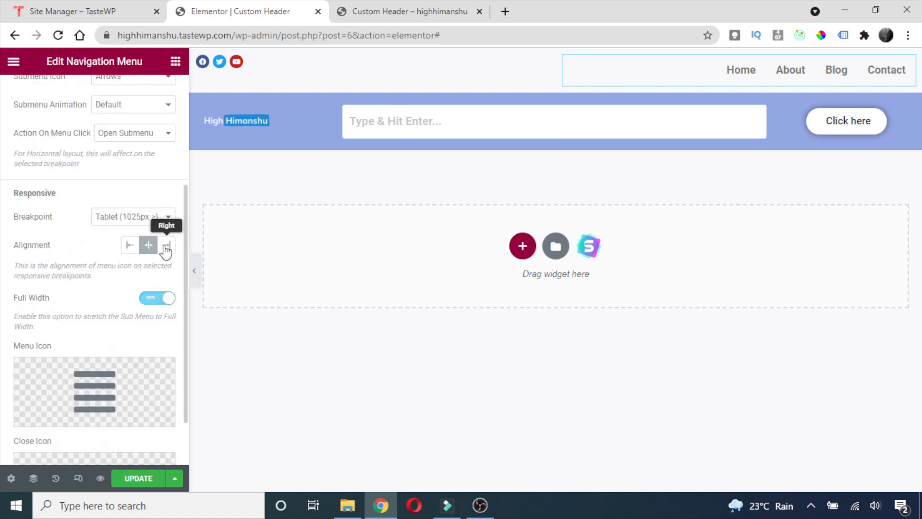
{"action": "scroll", "coordinate": [152, 256], "scroll_direction": "down", "scroll_amount": 1}
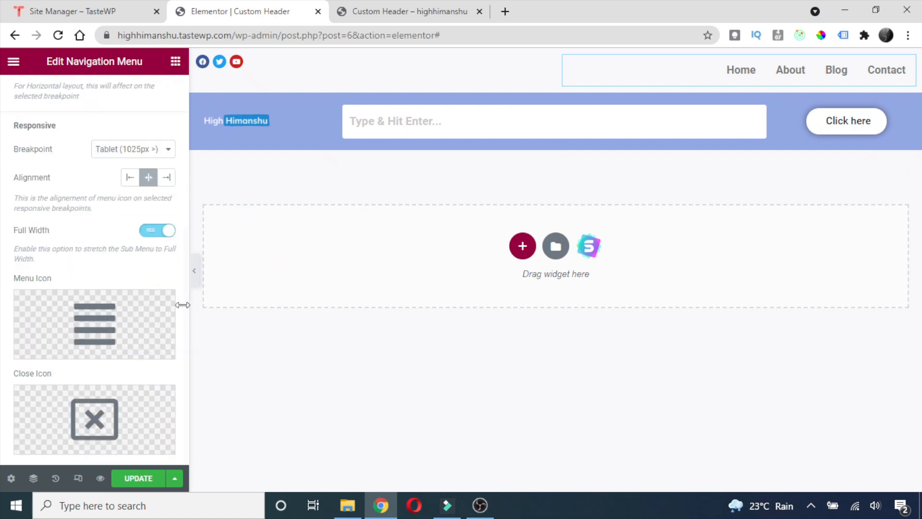
{"action": "scroll", "coordinate": [92, 332], "scroll_direction": "up", "scroll_amount": 2}
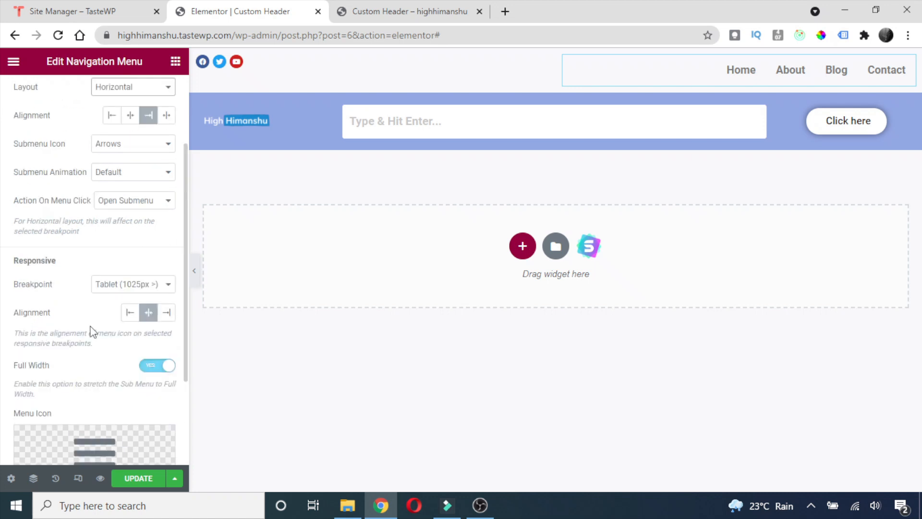
{"action": "scroll", "coordinate": [92, 332], "scroll_direction": "down", "scroll_amount": 2}
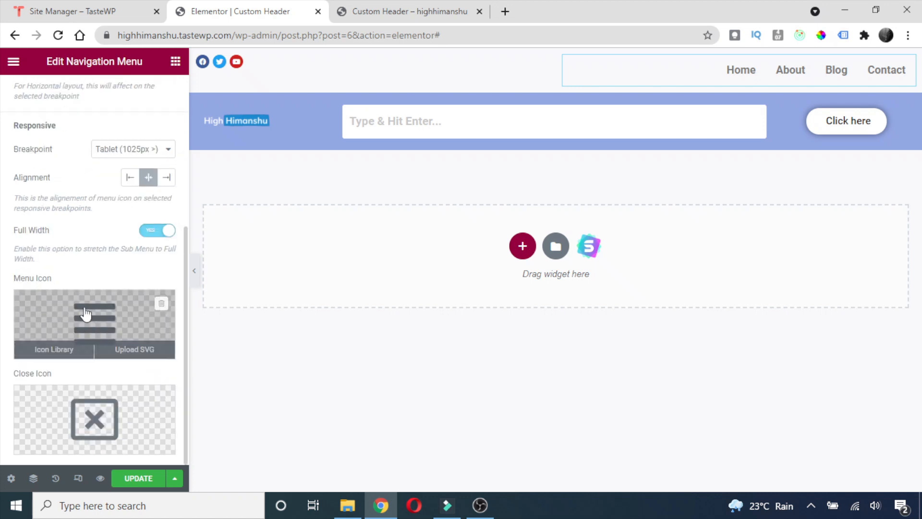
{"action": "scroll", "coordinate": [86, 315], "scroll_direction": "up", "scroll_amount": 4}
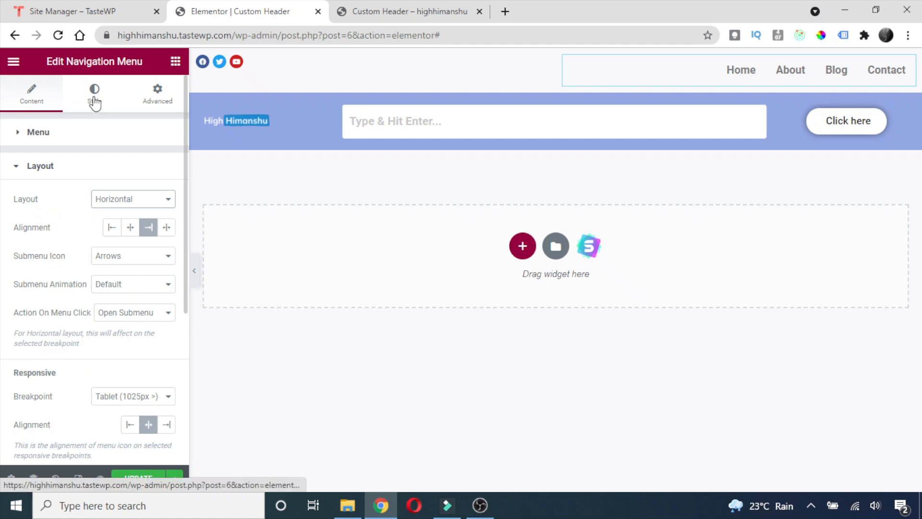
Set the menu text colour to Header Color 2 and its hover colour to Header Color 1.
{"action": "left_click", "coordinate": [95, 102]}
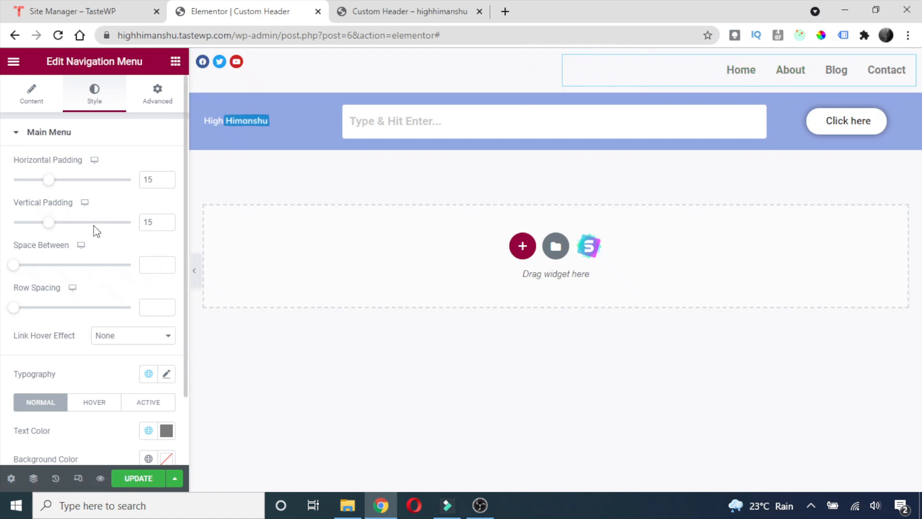
{"action": "scroll", "coordinate": [93, 245], "scroll_direction": "down", "scroll_amount": 2}
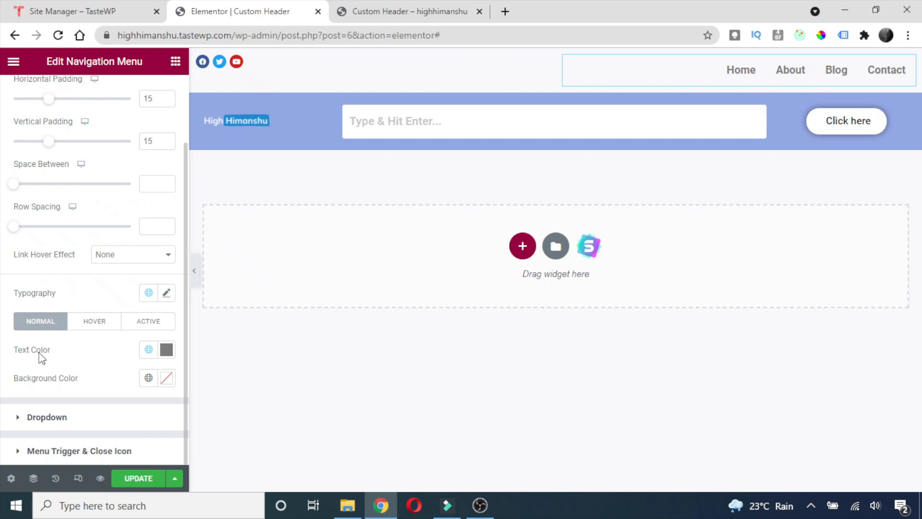
{"action": "left_click", "coordinate": [163, 354]}
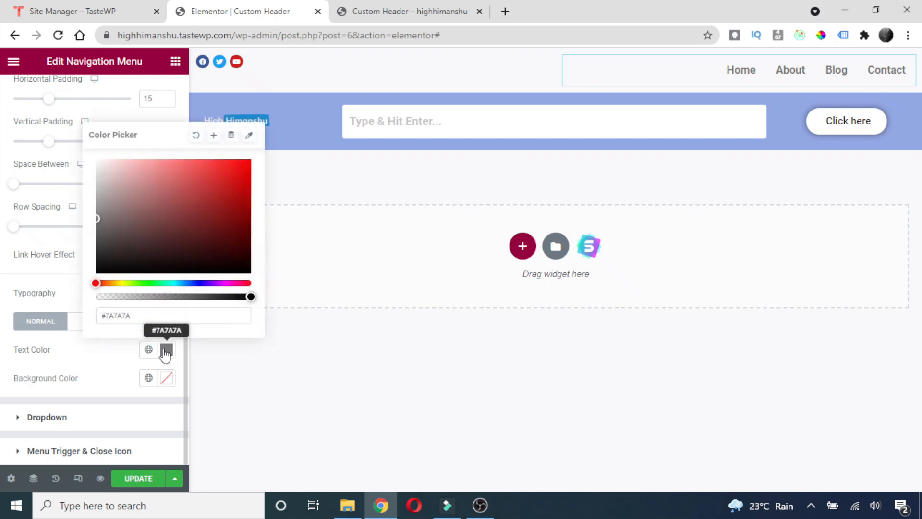
{"action": "left_click", "coordinate": [148, 350]}
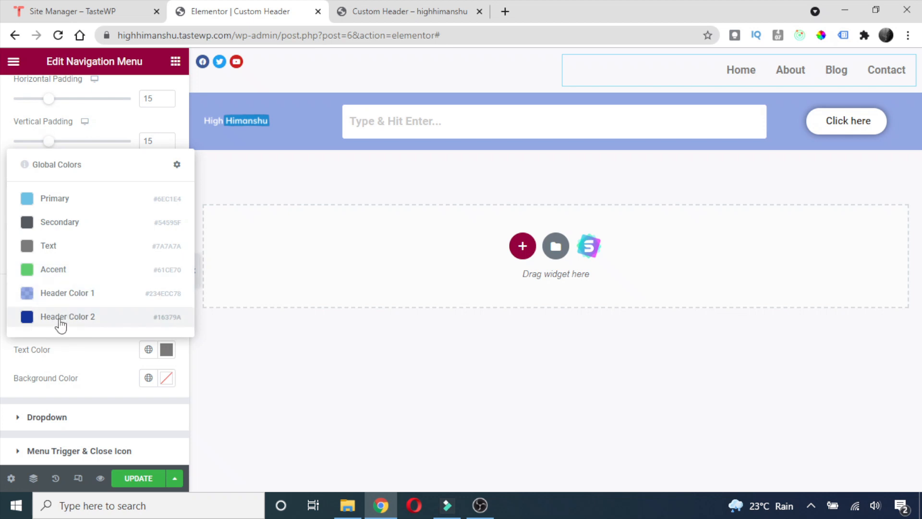
{"action": "left_click", "coordinate": [53, 317]}
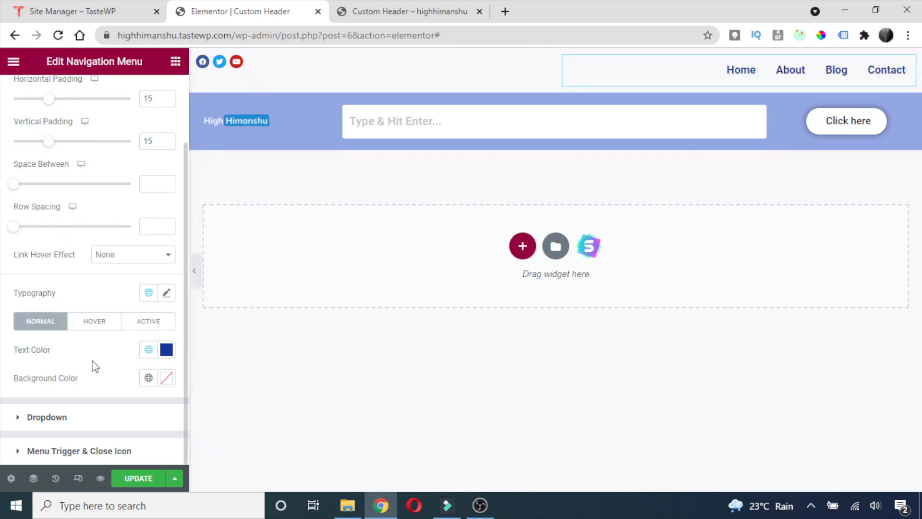
{"action": "left_click", "coordinate": [89, 328]}
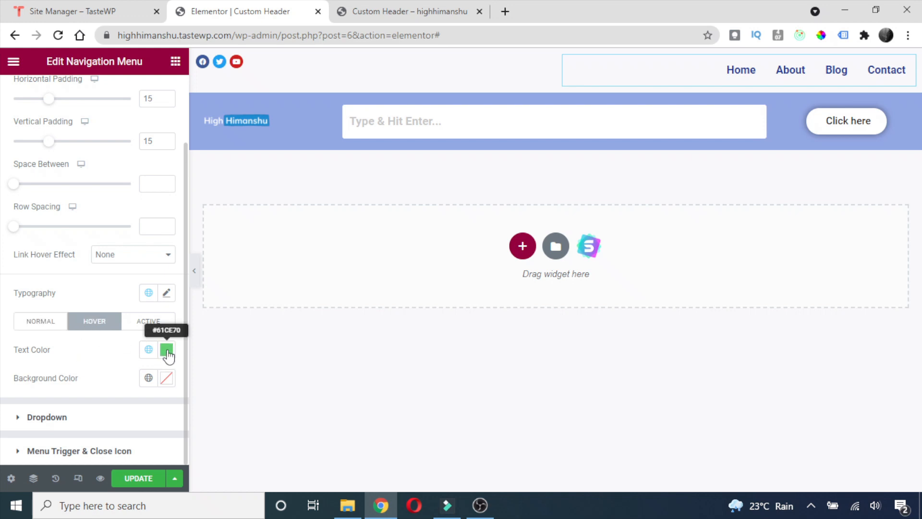
{"action": "left_click", "coordinate": [149, 350]}
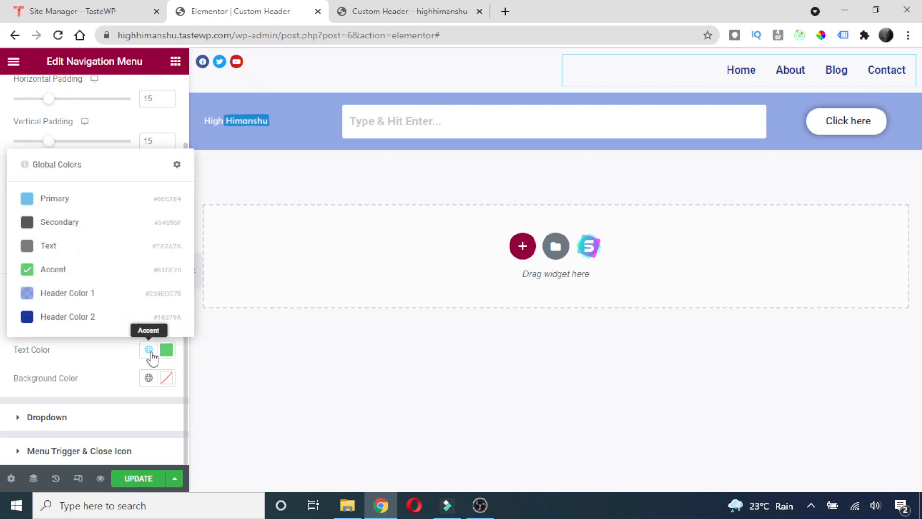
{"action": "left_click", "coordinate": [97, 298]}
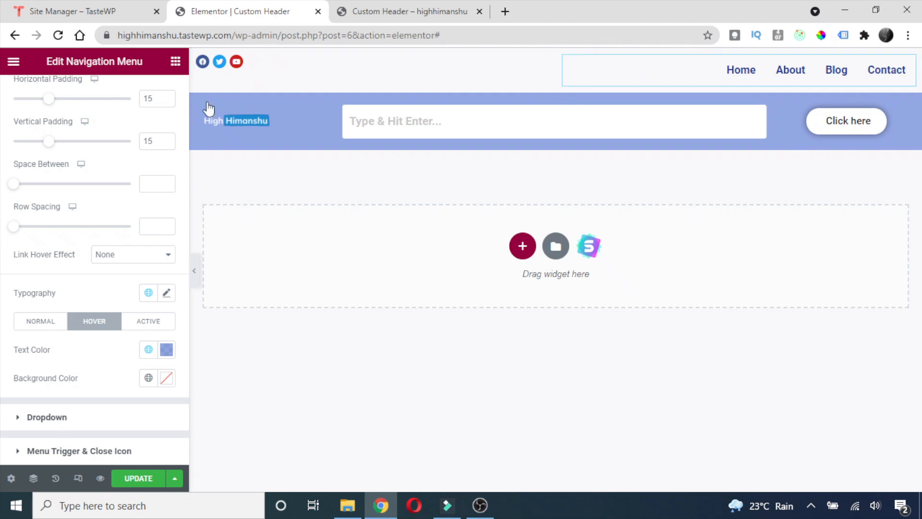
Set Vertical Align Middle on the social-icons and menu columns, then update and preview the header.
{"action": "right_click", "coordinate": [202, 62]}
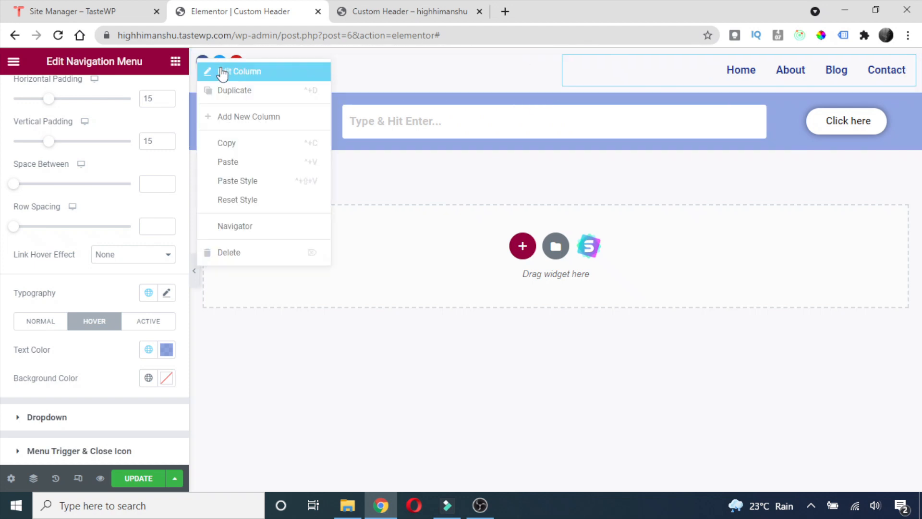
{"action": "left_click", "coordinate": [222, 72]}
{"action": "left_click", "coordinate": [135, 195]}
{"action": "left_click", "coordinate": [112, 256]}
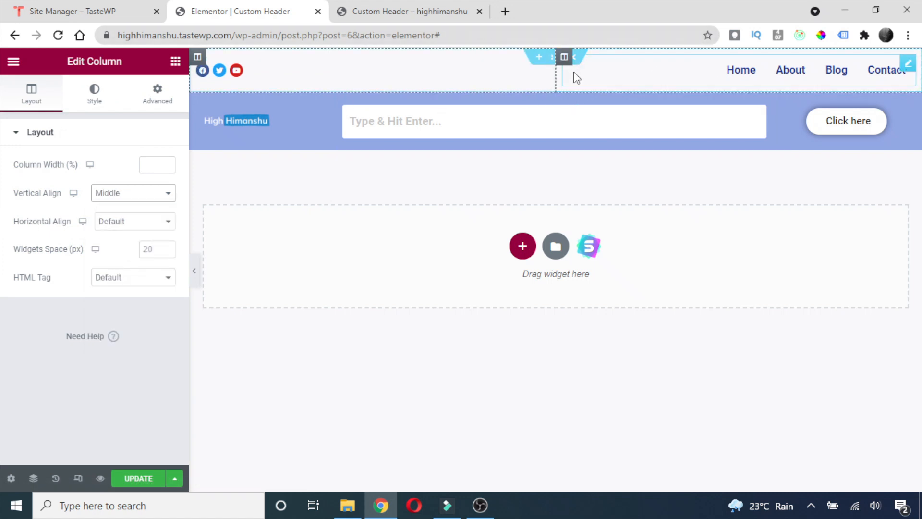
{"action": "right_click", "coordinate": [567, 61]}
{"action": "left_click", "coordinate": [588, 74]}
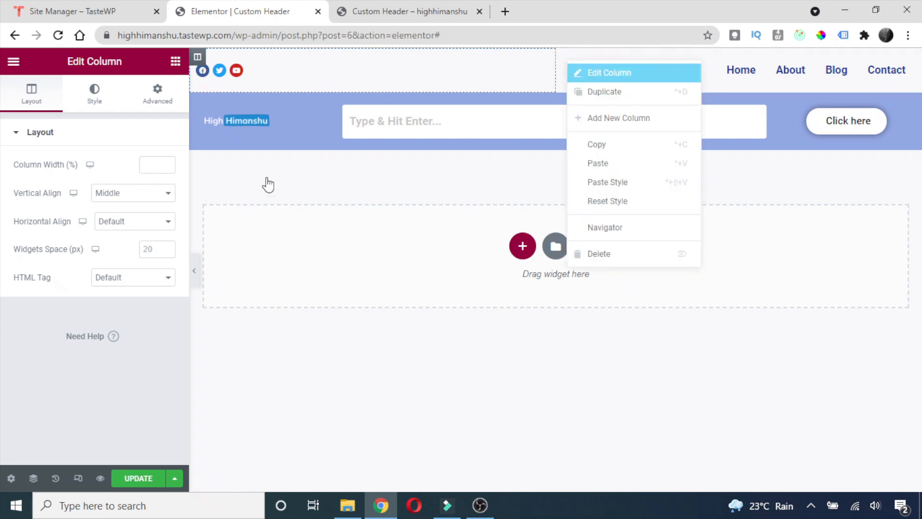
{"action": "left_click", "coordinate": [124, 194]}
{"action": "left_click", "coordinate": [112, 256]}
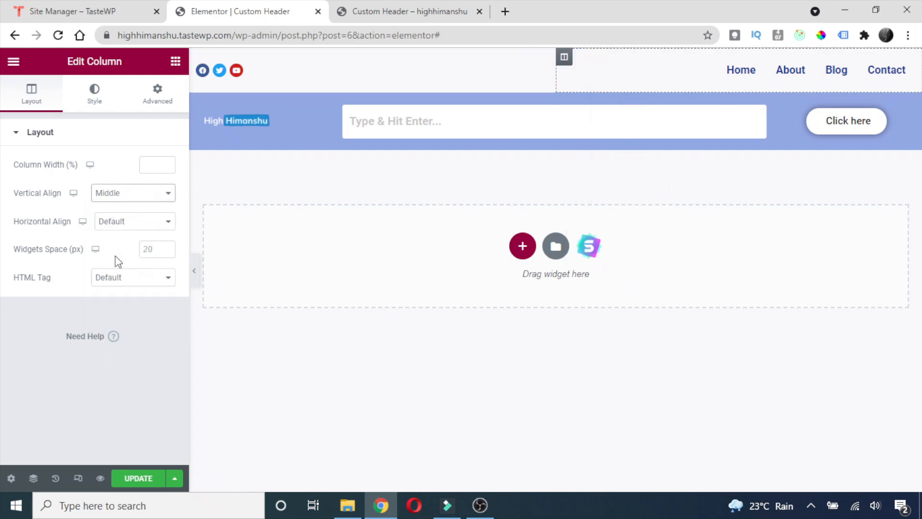
{"action": "left_click", "coordinate": [132, 480]}
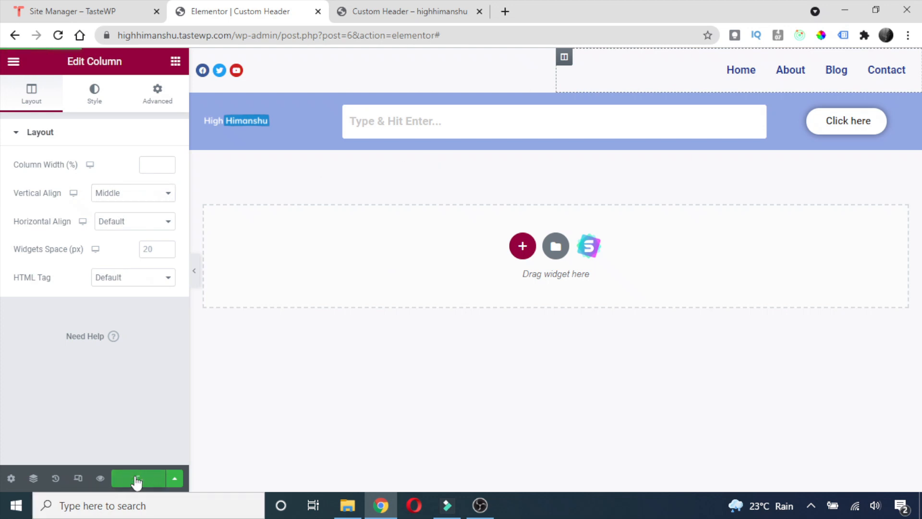
{"action": "left_click", "coordinate": [424, 11]}
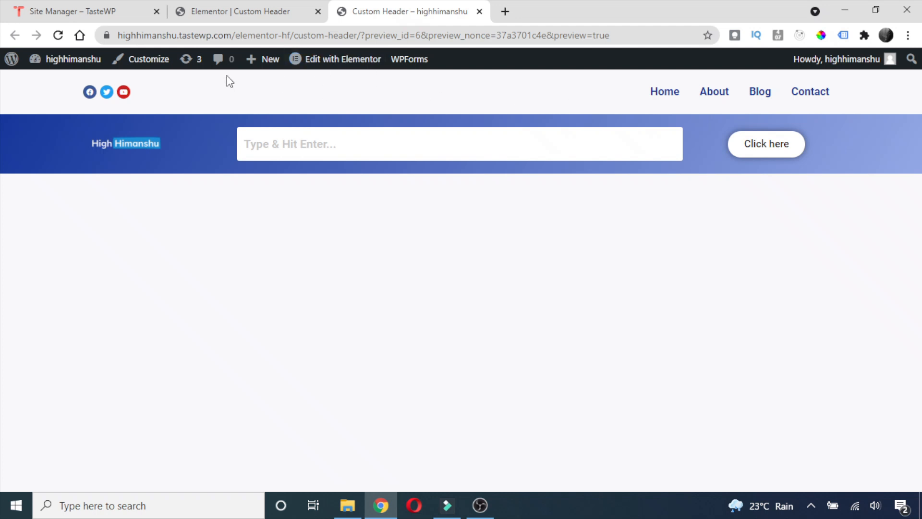
After reviewing the header preview, return to the Elementor Custom Header editor tab.
{"action": "left_click", "coordinate": [280, 3]}
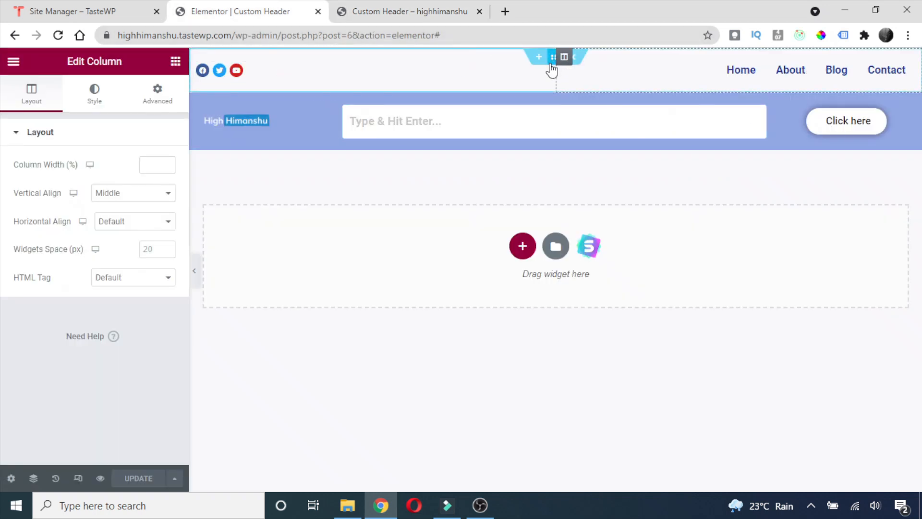
Set the top social-and-menu section's top margin to -10, update, and view the preview.
{"action": "right_click", "coordinate": [553, 67]}
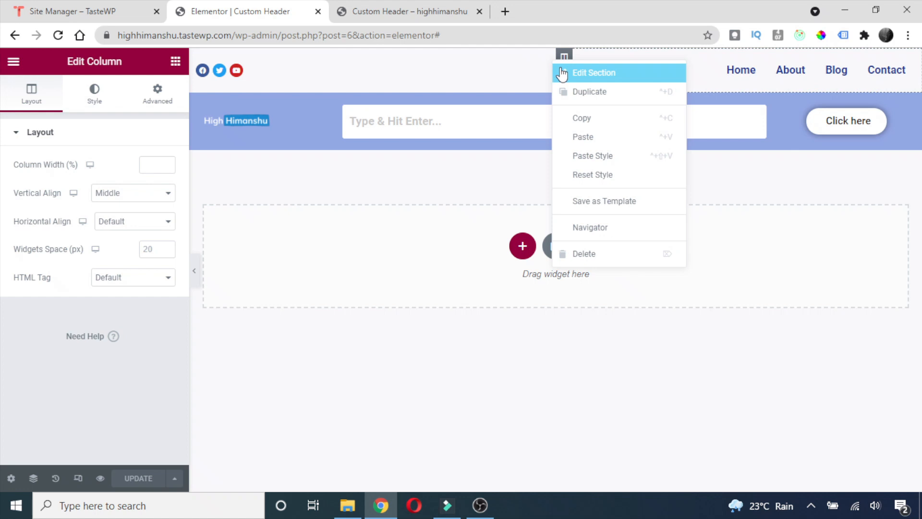
{"action": "left_click", "coordinate": [562, 73]}
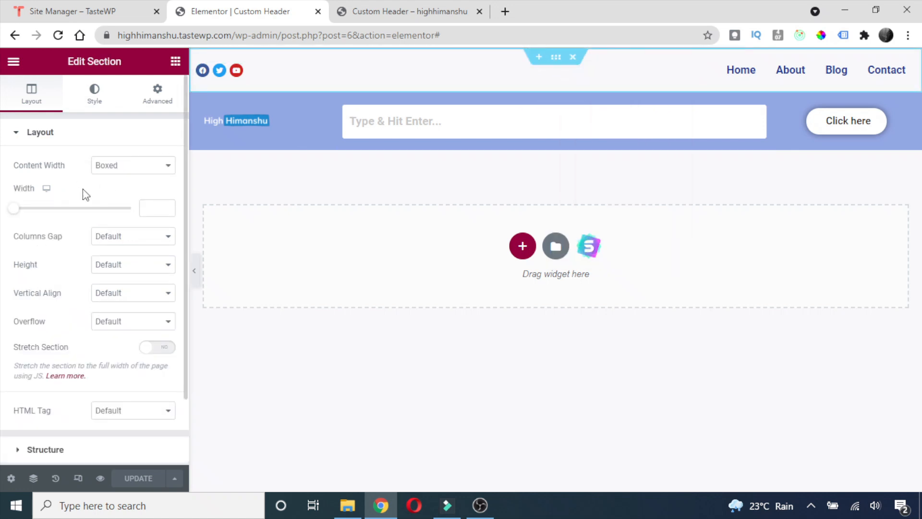
{"action": "scroll", "coordinate": [86, 194], "scroll_direction": "down", "scroll_amount": 2}
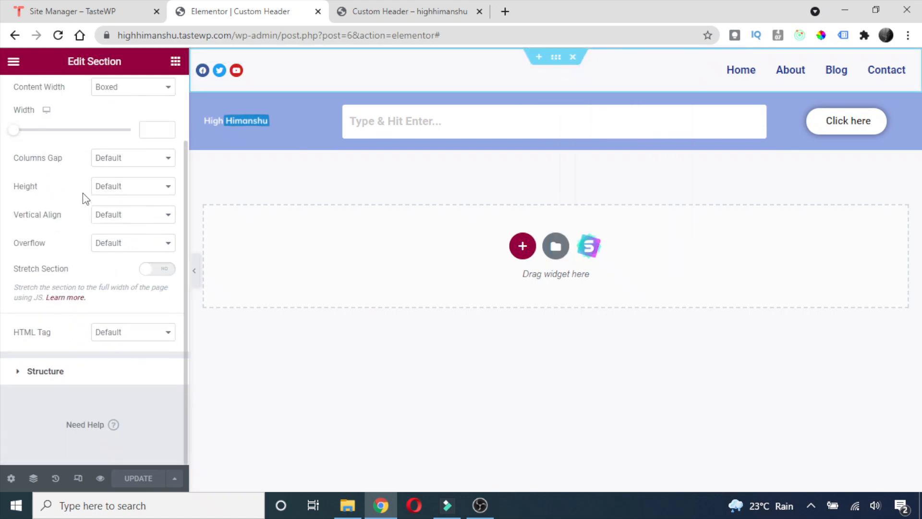
{"action": "scroll", "coordinate": [86, 204], "scroll_direction": "up", "scroll_amount": 2}
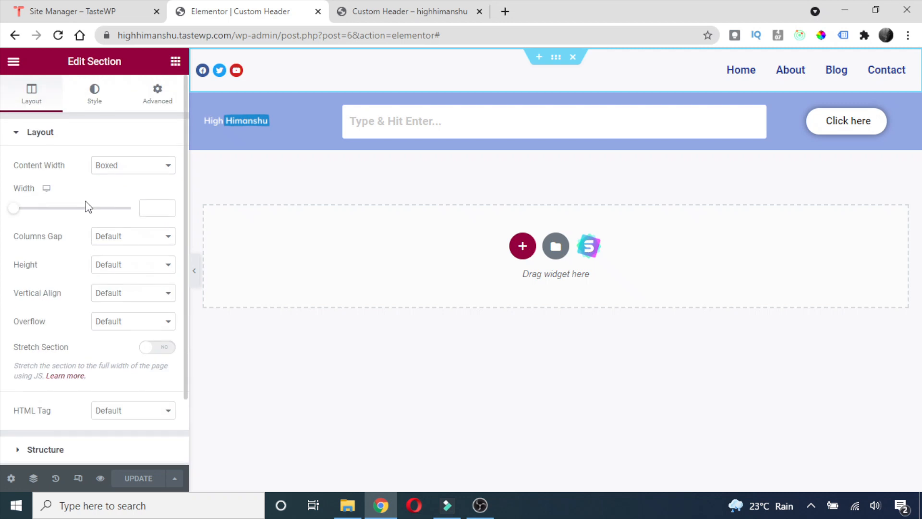
{"action": "left_click", "coordinate": [159, 100]}
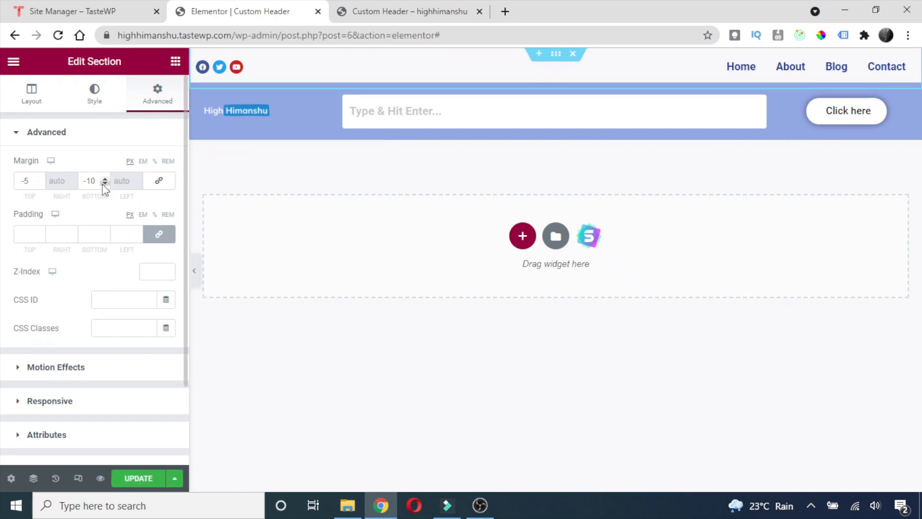
{"action": "left_click", "coordinate": [40, 183]}
{"action": "left_click", "coordinate": [40, 183]}
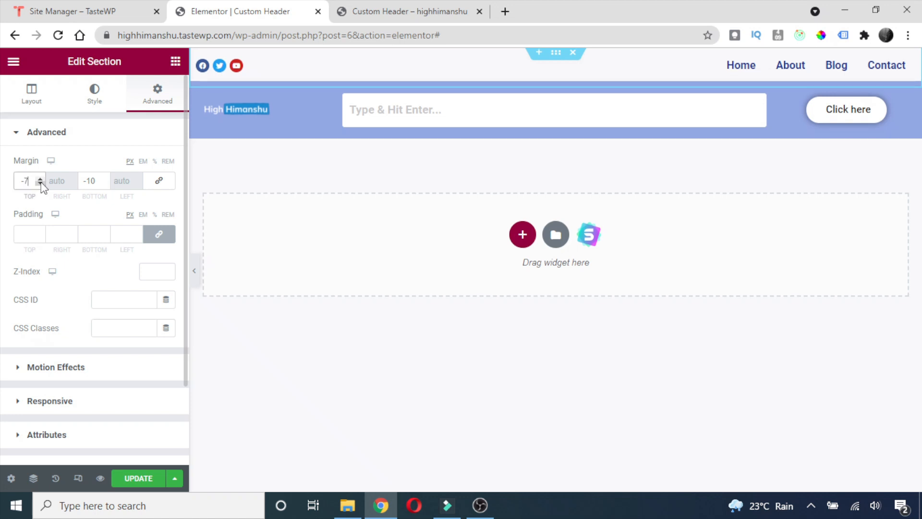
{"action": "left_click", "coordinate": [40, 183]}
{"action": "left_click", "coordinate": [41, 183]}
{"action": "left_click", "coordinate": [40, 183]}
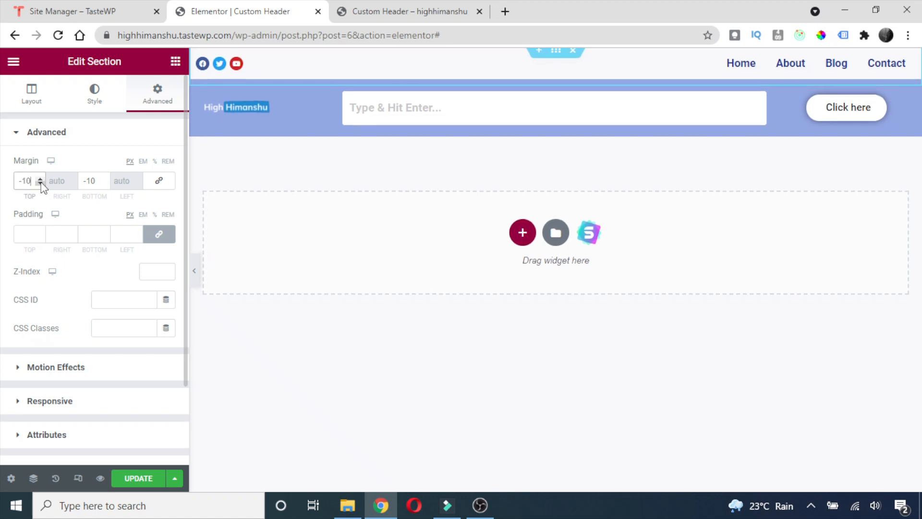
{"action": "left_click", "coordinate": [134, 479]}
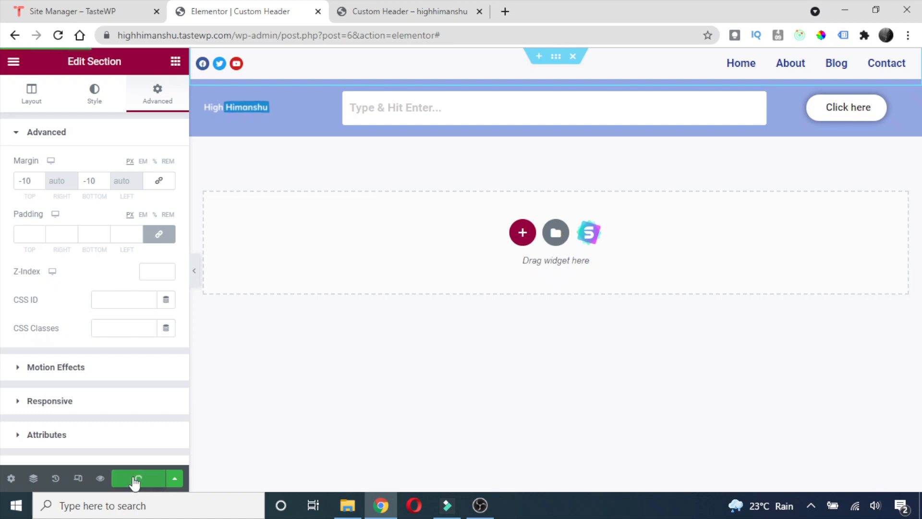
{"action": "left_click", "coordinate": [365, 10]}
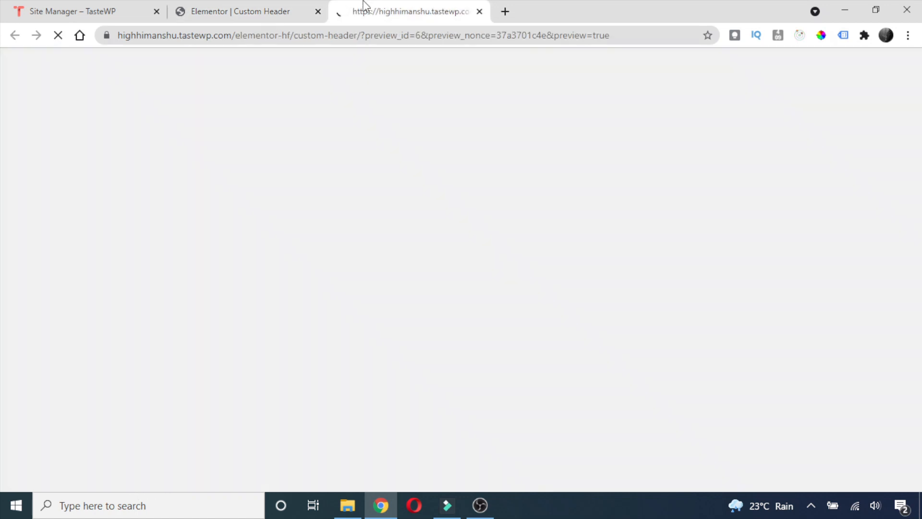
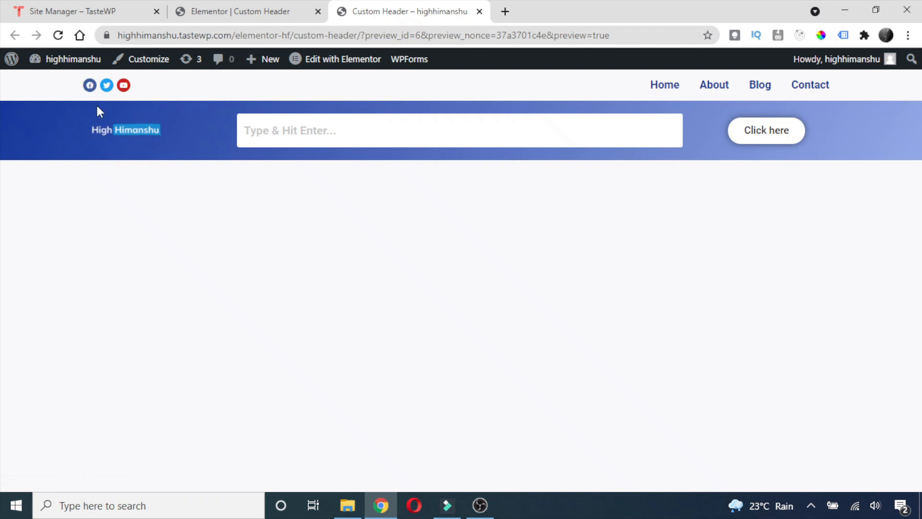
Keep the header section's content width Boxed and enter a width of 1200.
{"action": "left_click", "coordinate": [233, 5]}
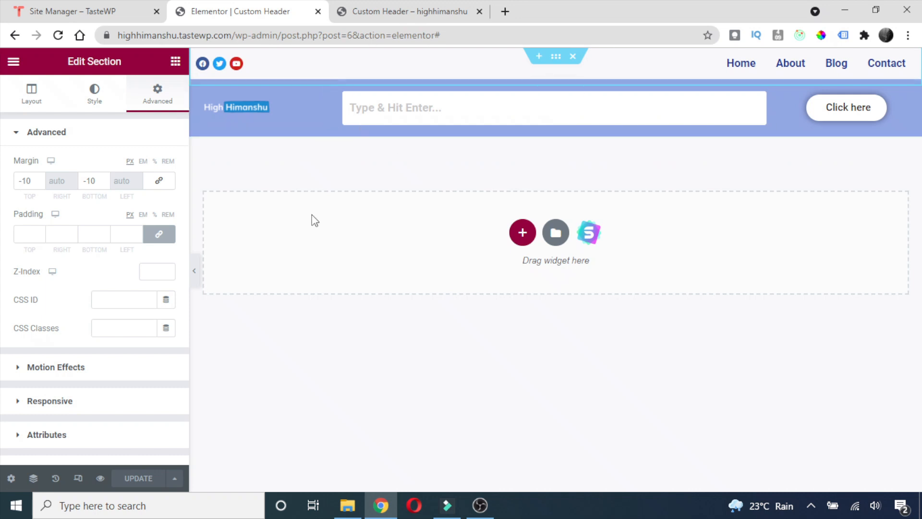
{"action": "right_click", "coordinate": [555, 94]}
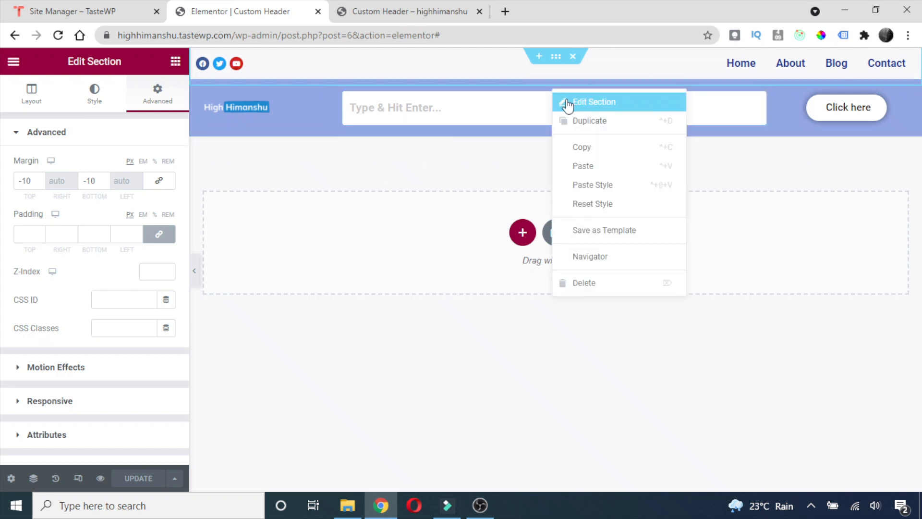
{"action": "left_click", "coordinate": [569, 103]}
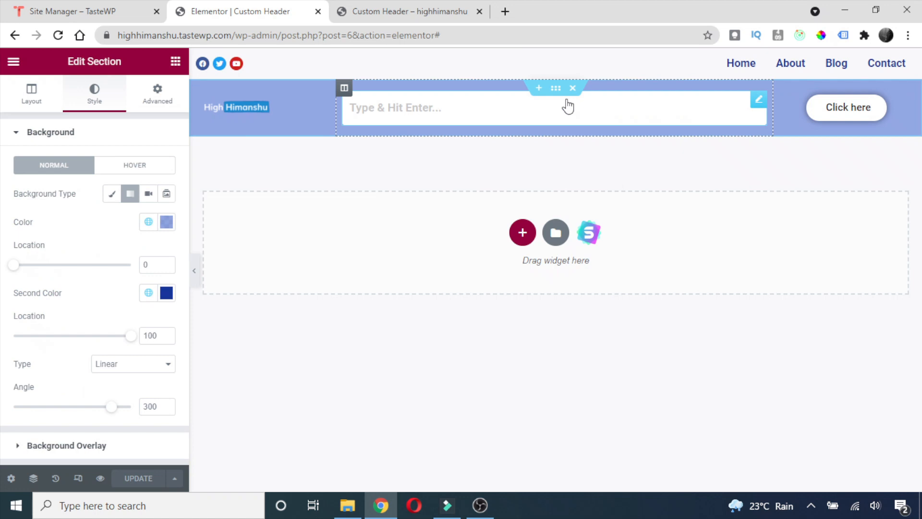
{"action": "left_click", "coordinate": [31, 93]}
{"action": "left_click", "coordinate": [132, 169]}
{"action": "left_click", "coordinate": [96, 185]}
{"action": "left_click", "coordinate": [151, 208]}
{"action": "type", "text": "1200"}
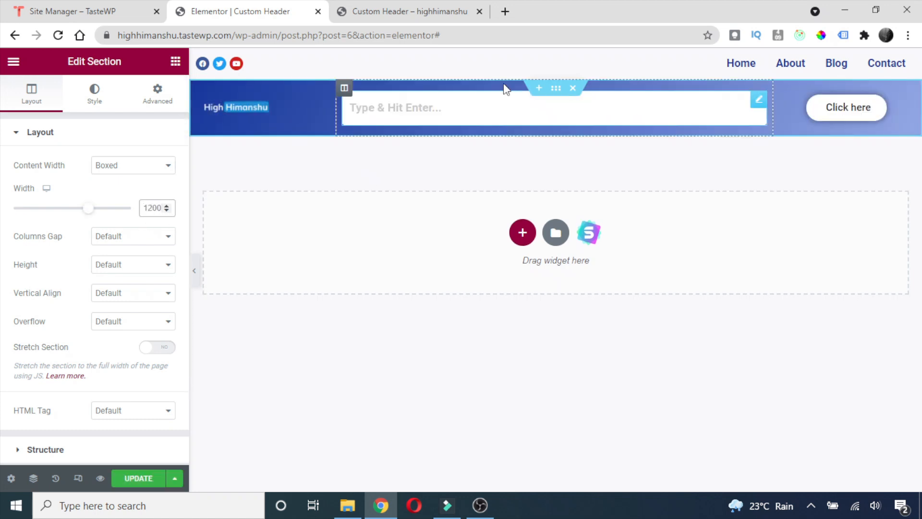
Re-enter the 1200 section width, update the header, and reload the preview.
{"action": "right_click", "coordinate": [555, 57]}
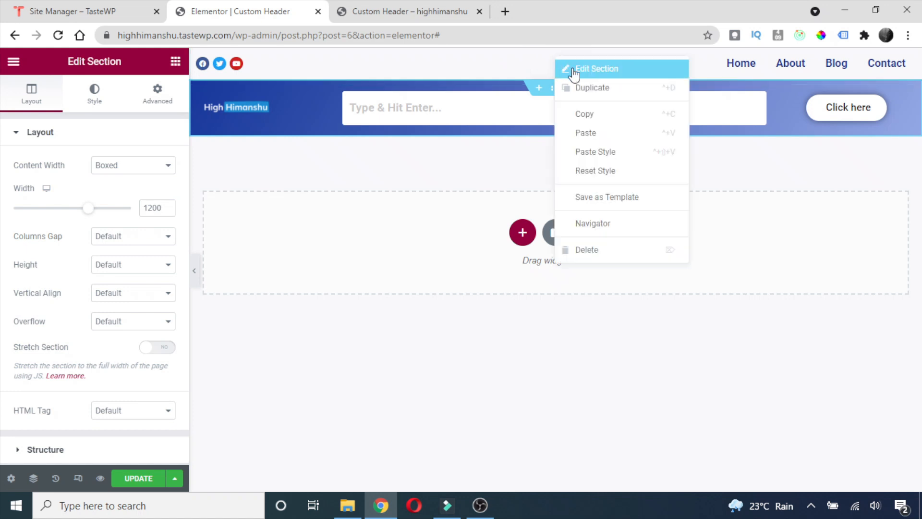
{"action": "left_click", "coordinate": [563, 68]}
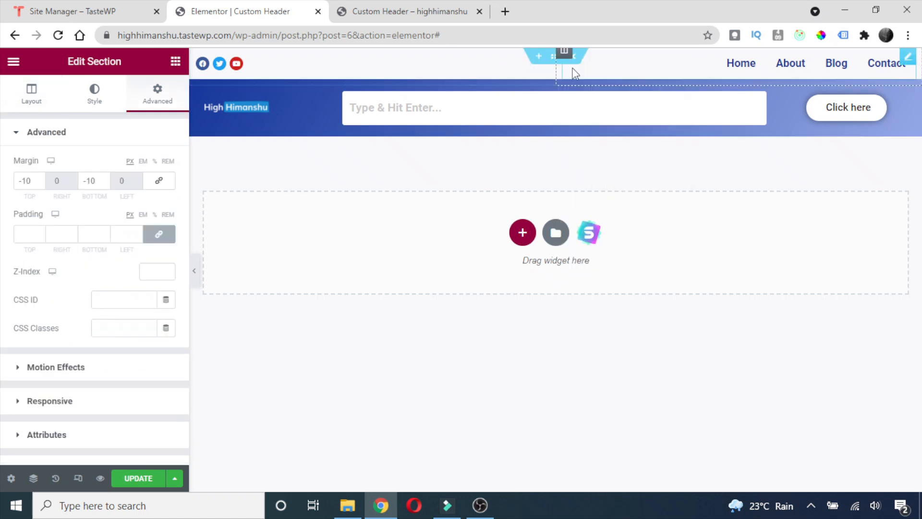
{"action": "left_click", "coordinate": [34, 96]}
{"action": "left_click", "coordinate": [144, 209]}
{"action": "type", "text": "1200"}
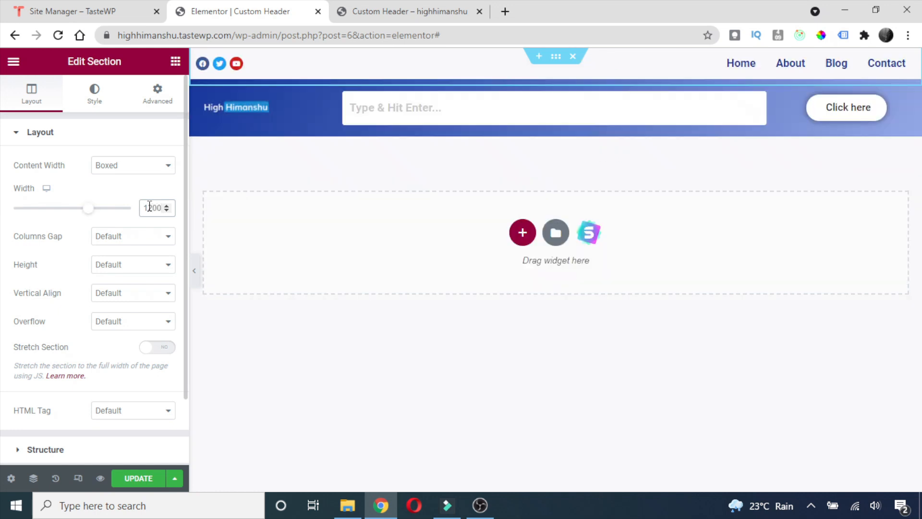
{"action": "left_click", "coordinate": [136, 478]}
{"action": "left_click", "coordinate": [417, 5]}
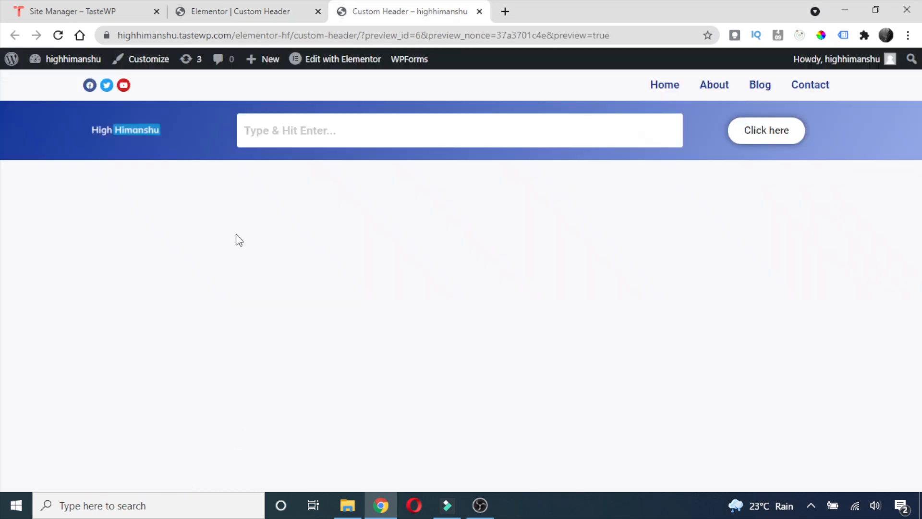
{"action": "key", "text": "F5"}
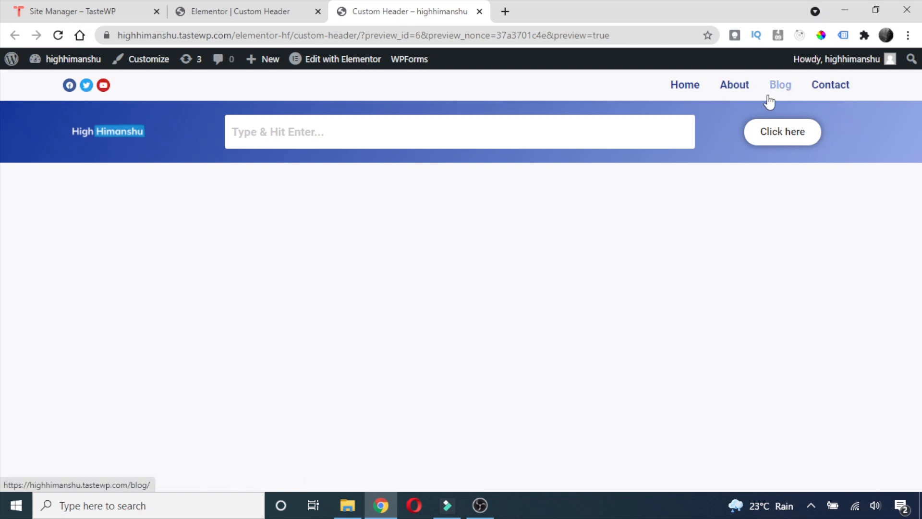
Change the header section width from 1200 to 1100, update, and compare in the preview.
{"action": "left_click", "coordinate": [238, 7]}
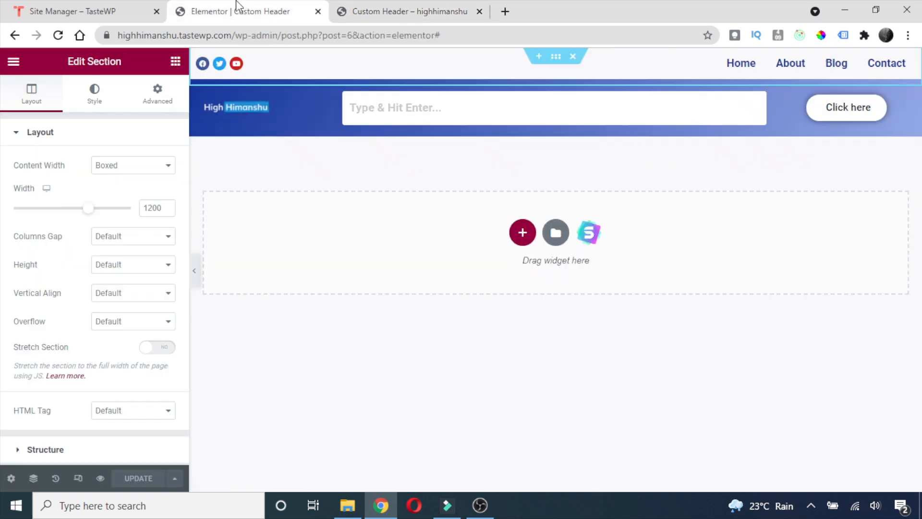
{"action": "left_click", "coordinate": [151, 208]}
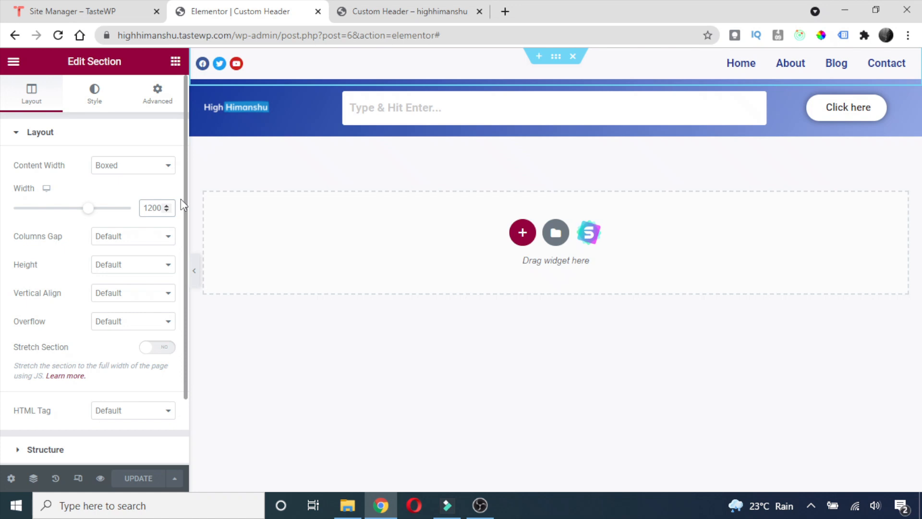
{"action": "key", "text": "BackSpace"}
{"action": "type", "text": "1"}
{"action": "left_click", "coordinate": [140, 478]}
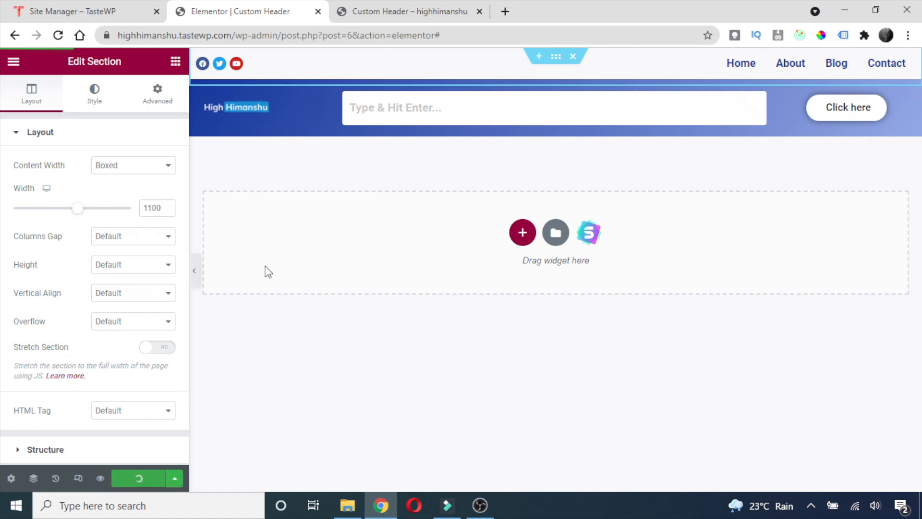
{"action": "left_click", "coordinate": [378, 9]}
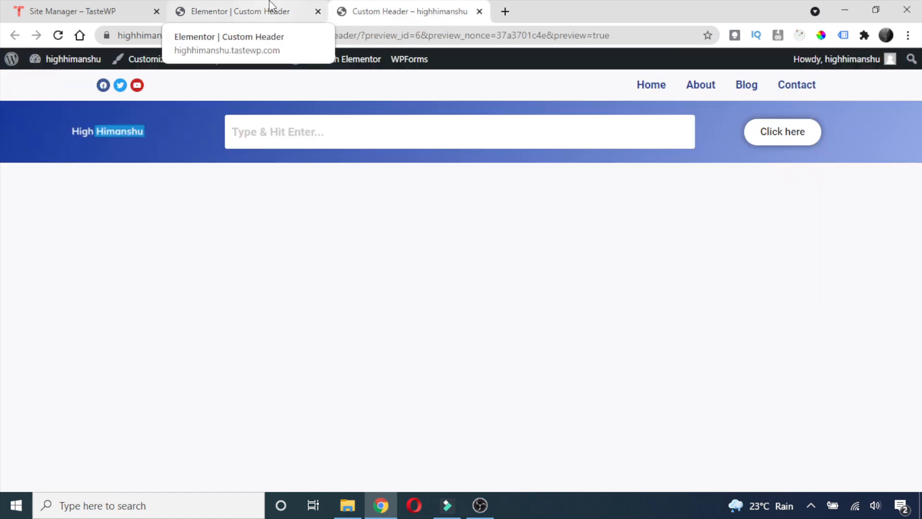
{"action": "left_click", "coordinate": [271, 6]}
{"action": "left_click", "coordinate": [386, 7]}
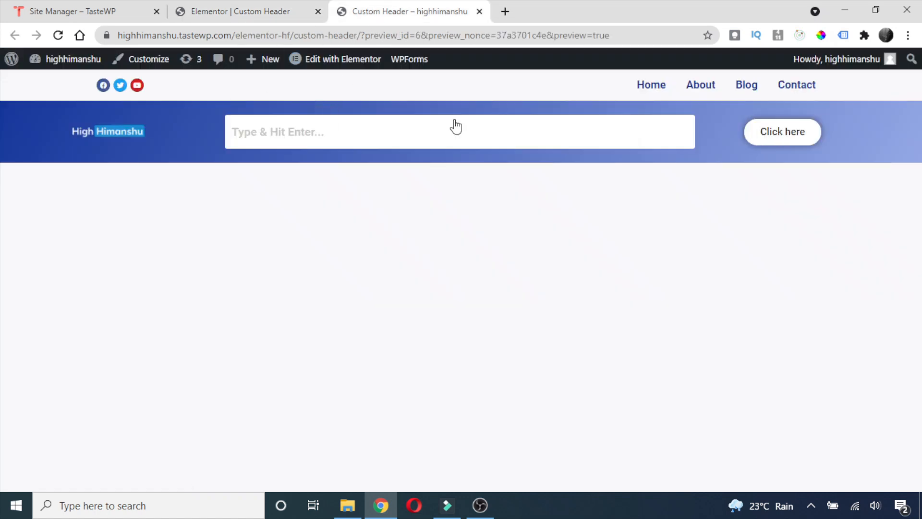
{"action": "left_click", "coordinate": [293, 6]}
{"action": "left_click", "coordinate": [382, 7]}
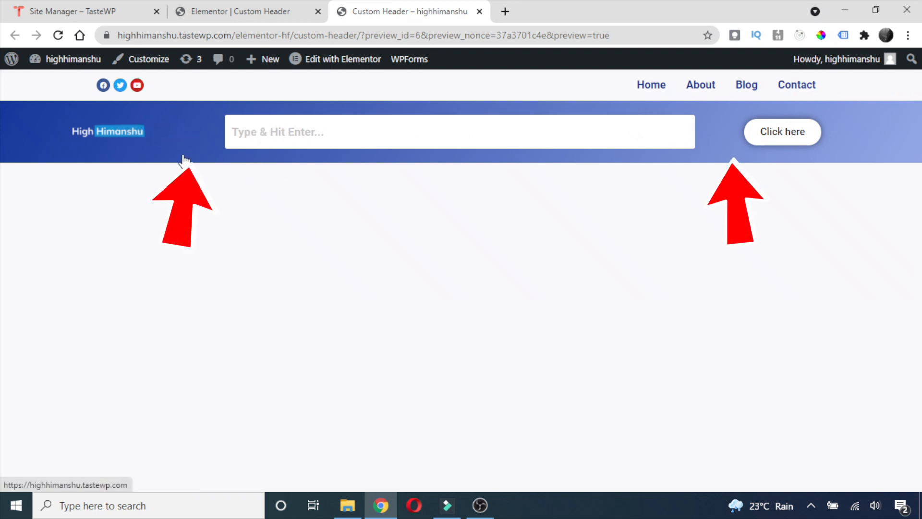
{"action": "left_click", "coordinate": [234, 7]}
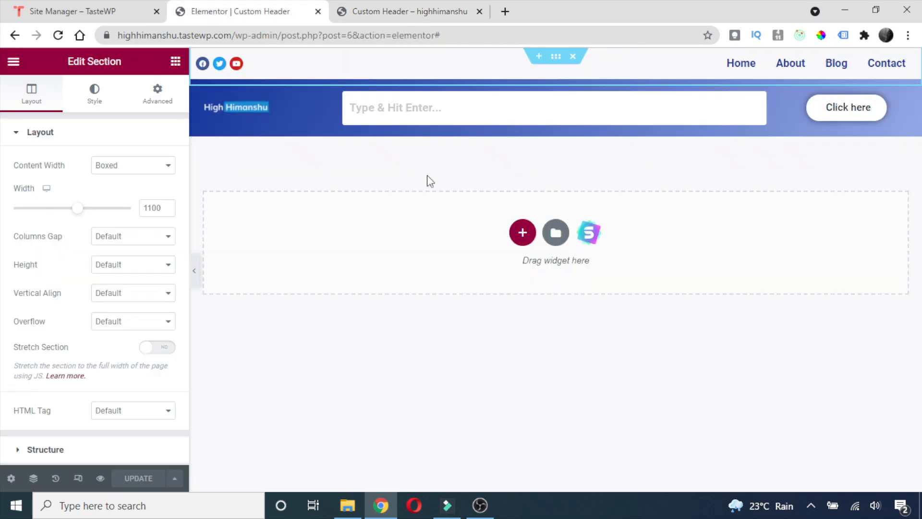
Set the Click here button's alignment to Right, update, and check it in the preview.
{"action": "right_click", "coordinate": [820, 106]}
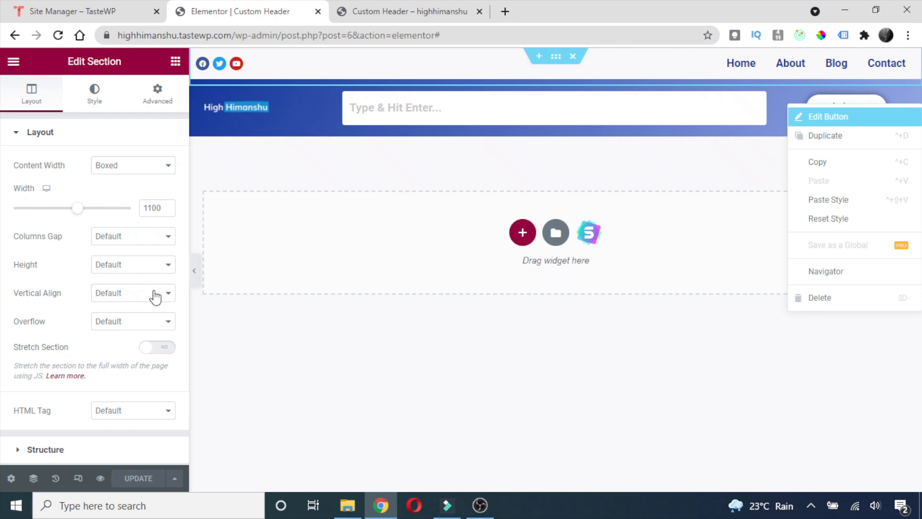
{"action": "left_click", "coordinate": [157, 95]}
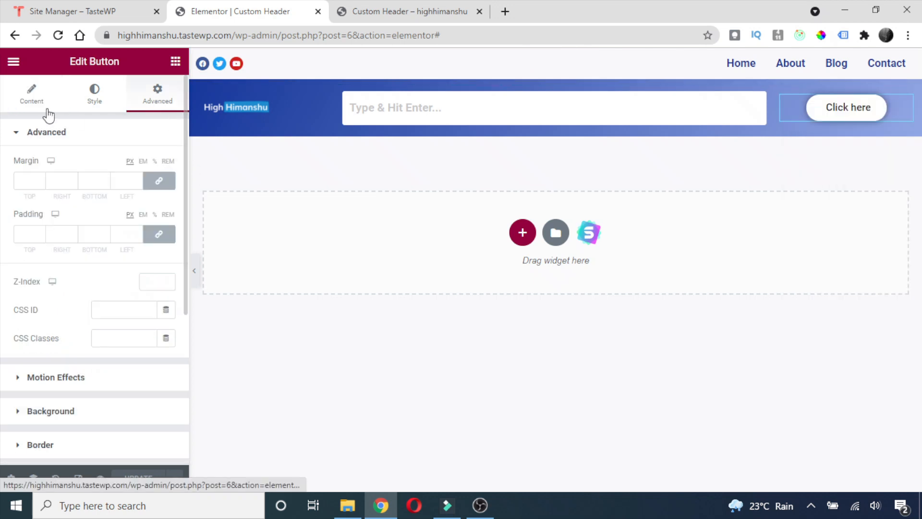
{"action": "left_click", "coordinate": [29, 99]}
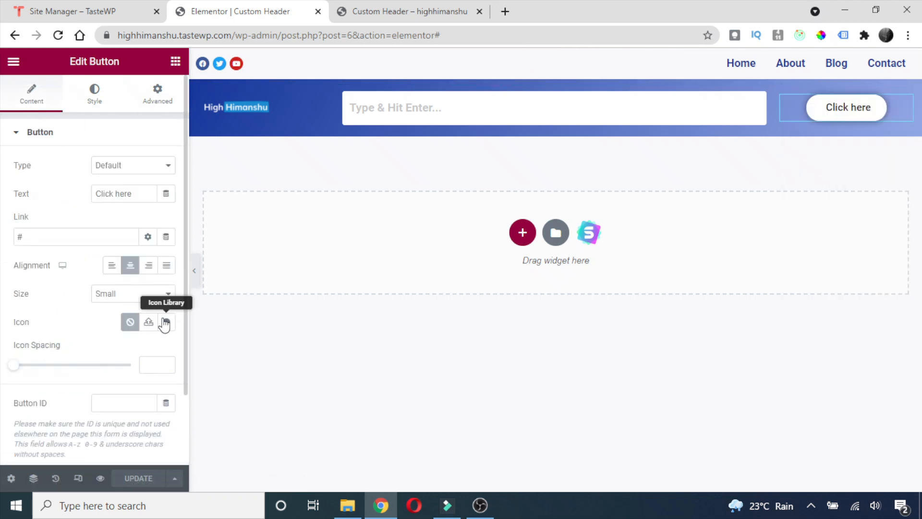
{"action": "scroll", "coordinate": [165, 325], "scroll_direction": "down", "scroll_amount": 2}
{"action": "left_click", "coordinate": [149, 203]}
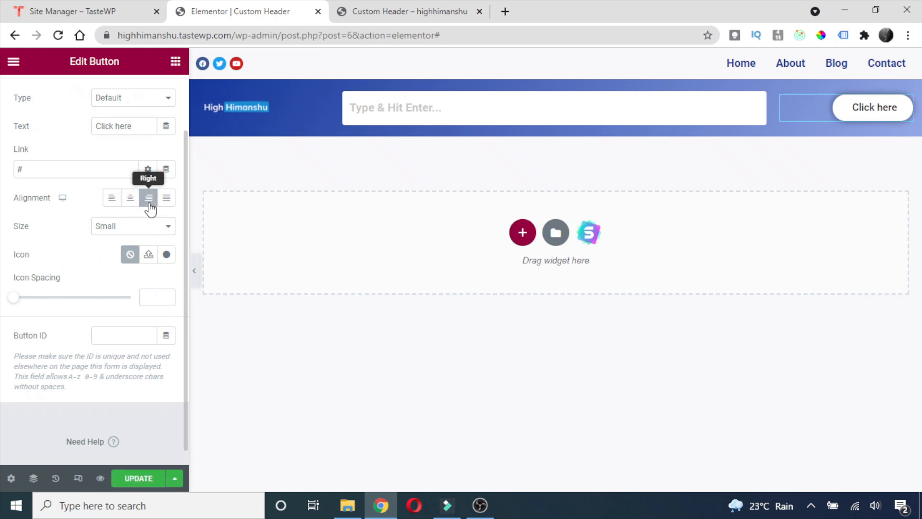
{"action": "left_click", "coordinate": [132, 478]}
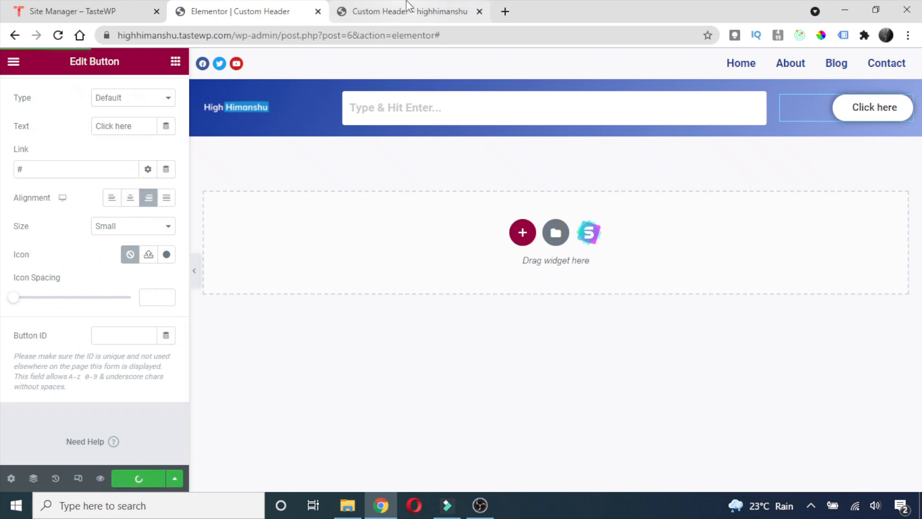
{"action": "left_click", "coordinate": [407, 8]}
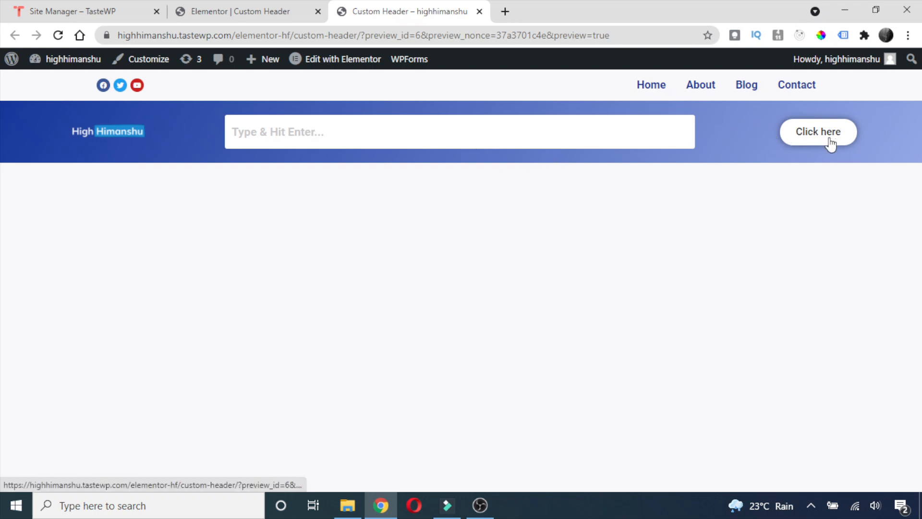
{"action": "left_click", "coordinate": [212, 11]}
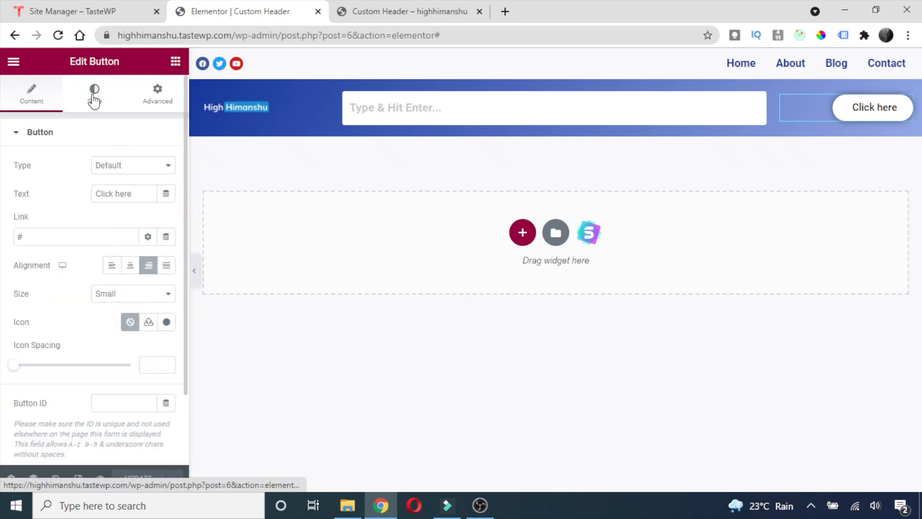
{"action": "left_click", "coordinate": [94, 99]}
{"action": "left_click", "coordinate": [135, 226]}
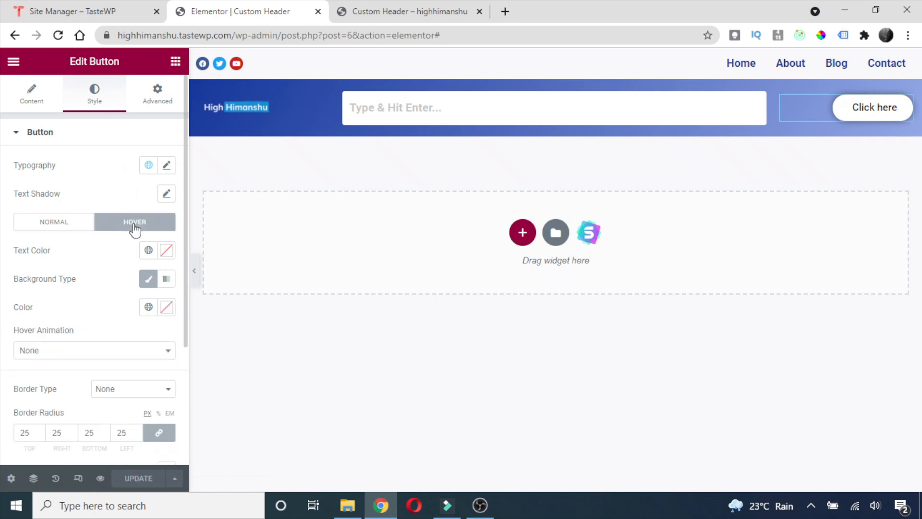
{"action": "left_click", "coordinate": [127, 355]}
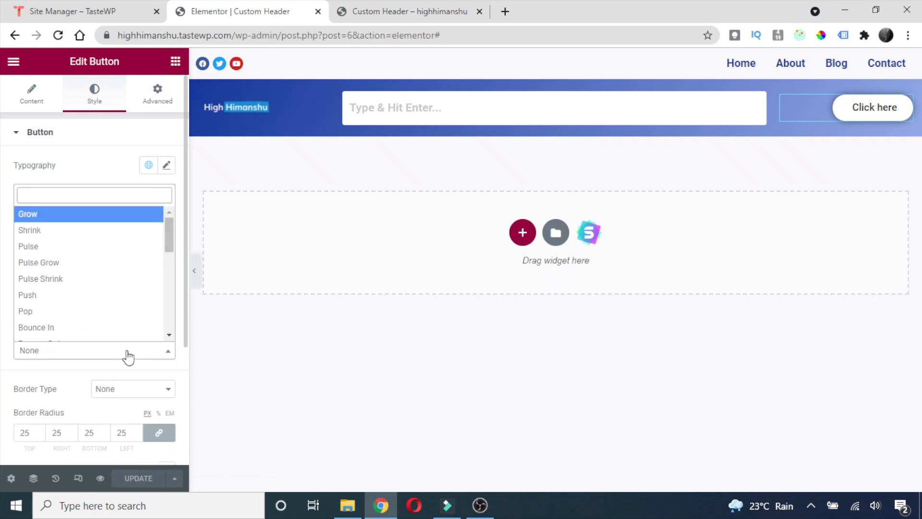
{"action": "left_click", "coordinate": [44, 215]}
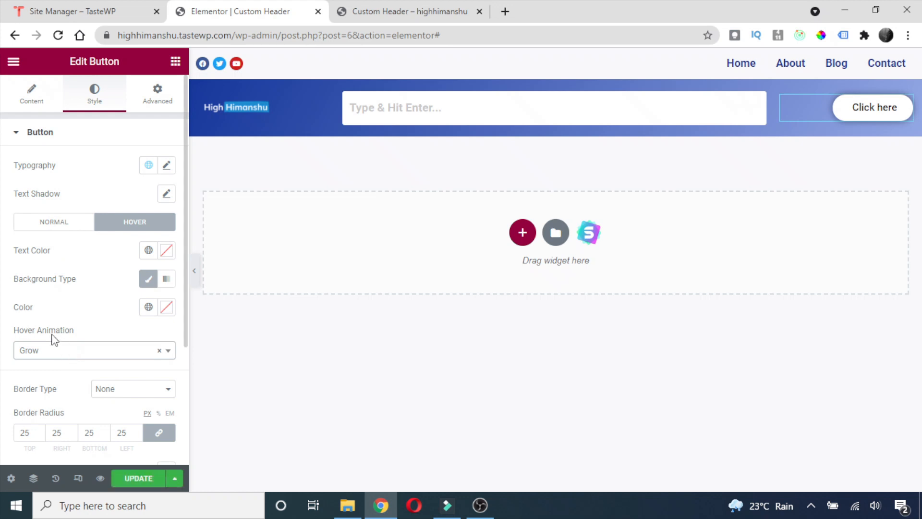
{"action": "left_click", "coordinate": [139, 478]}
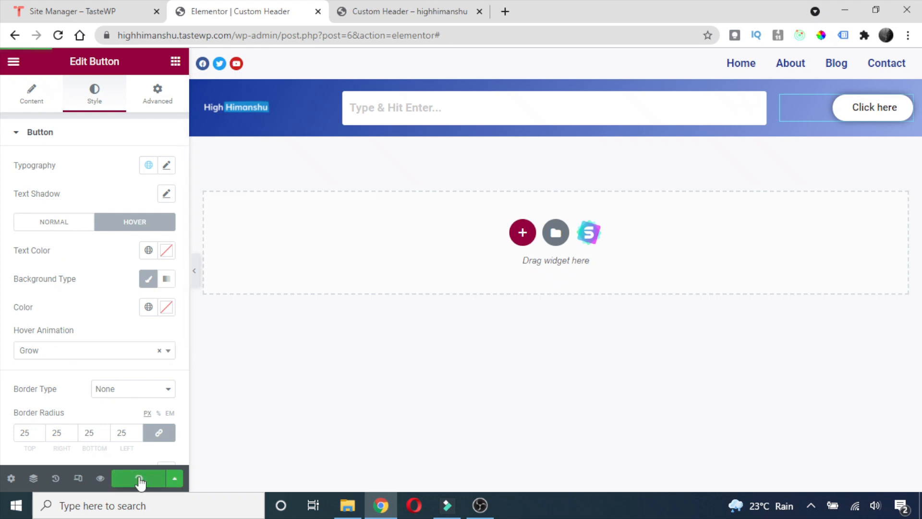
{"action": "left_click", "coordinate": [366, 7]}
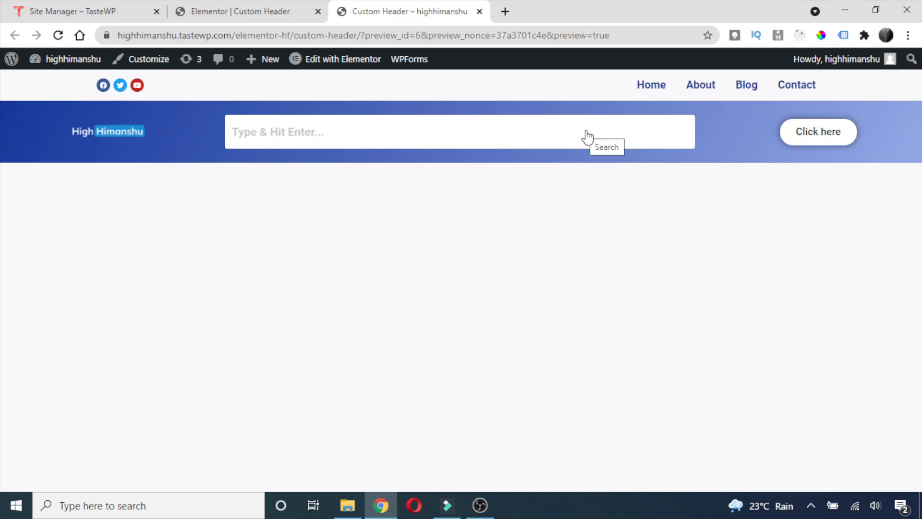
{"action": "key", "text": "ctrl+shift+Tab"}
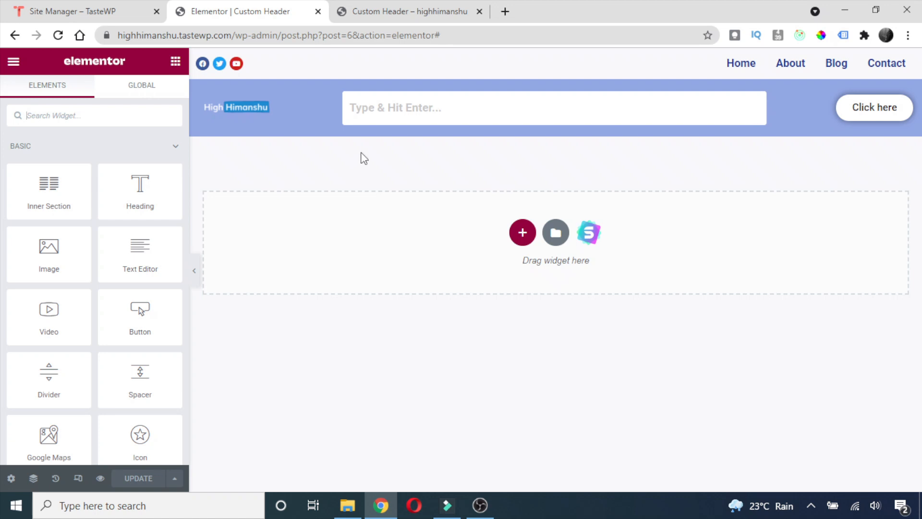
Switch to the mobile preview and set the logo column width to 20%.
{"action": "left_click", "coordinate": [79, 479]}
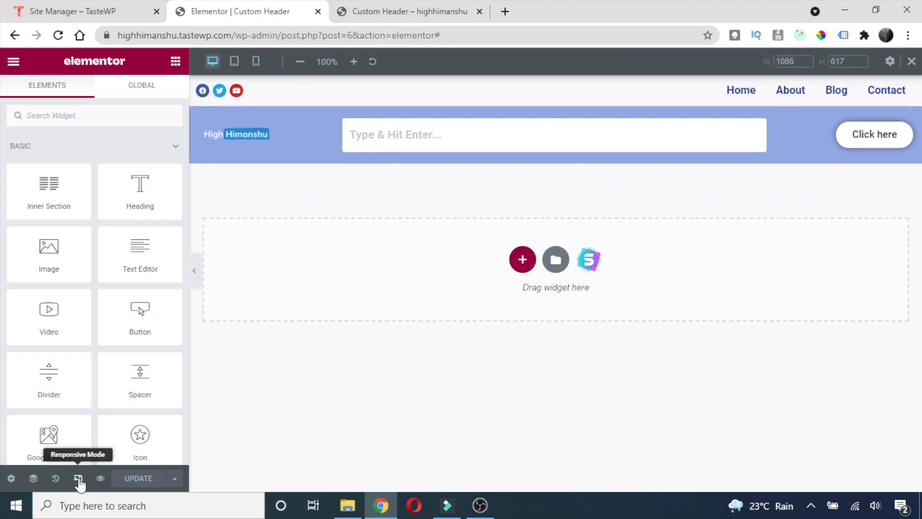
{"action": "left_click", "coordinate": [255, 61]}
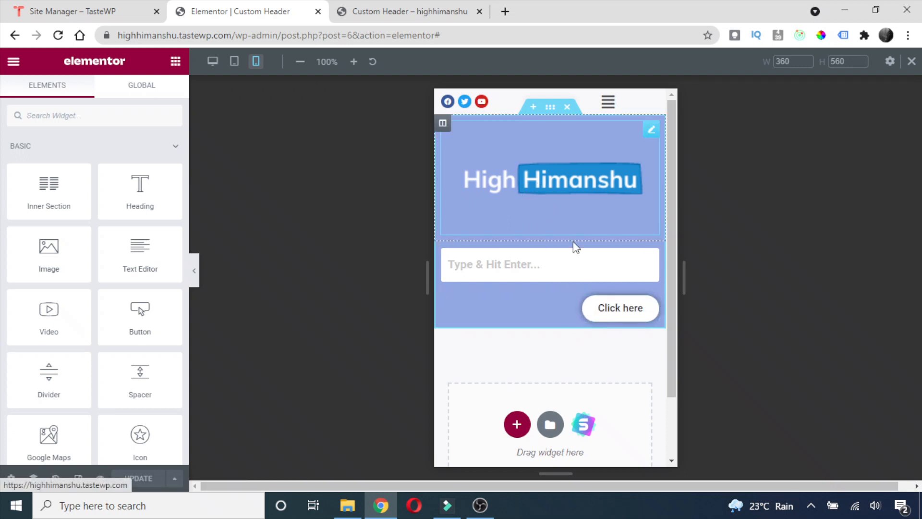
{"action": "right_click", "coordinate": [443, 128]}
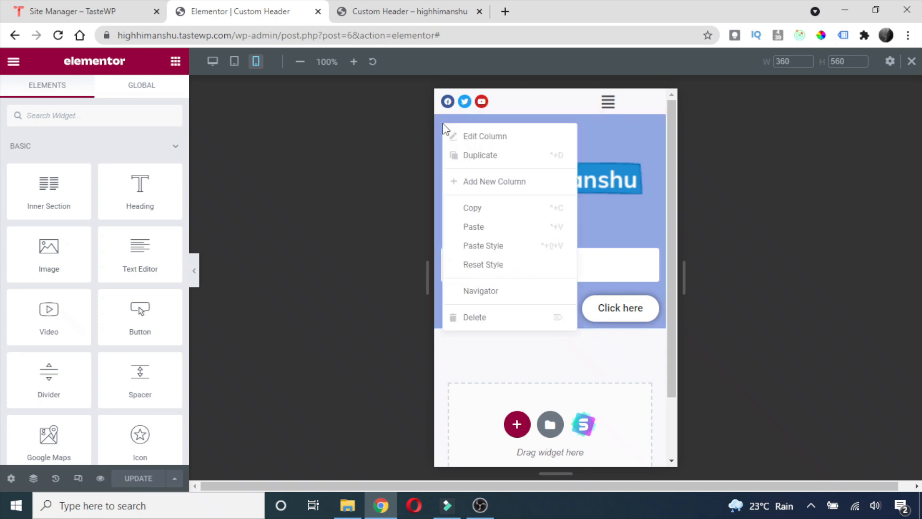
{"action": "left_click", "coordinate": [483, 138]}
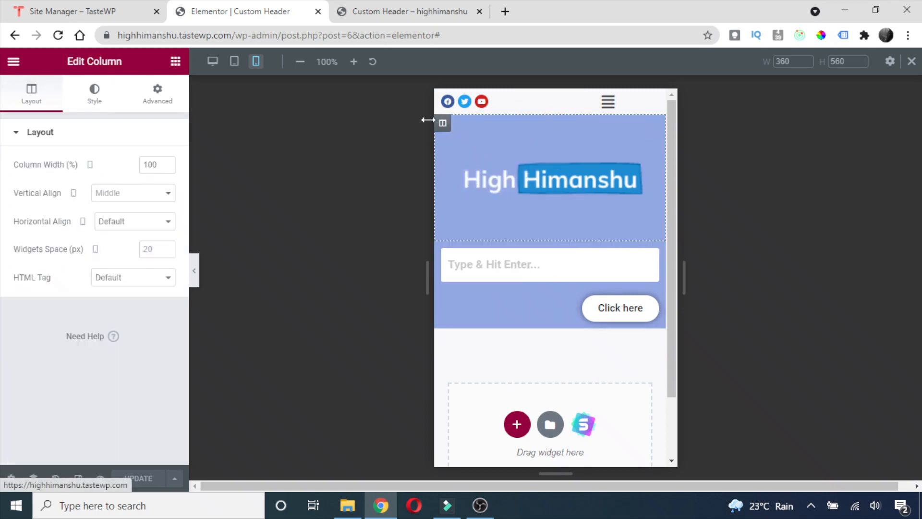
{"action": "left_click_drag", "start_coordinate": [157, 165], "coordinate": [125, 173]}
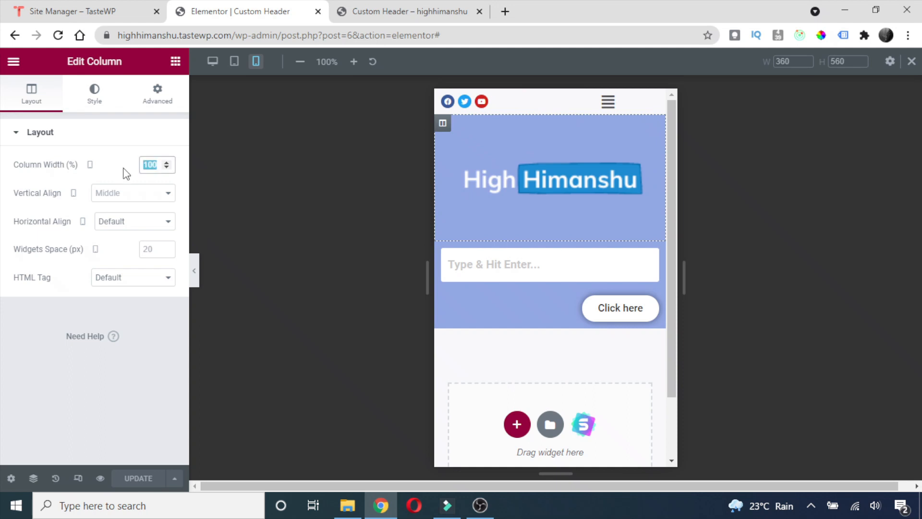
{"action": "type", "text": "20"}
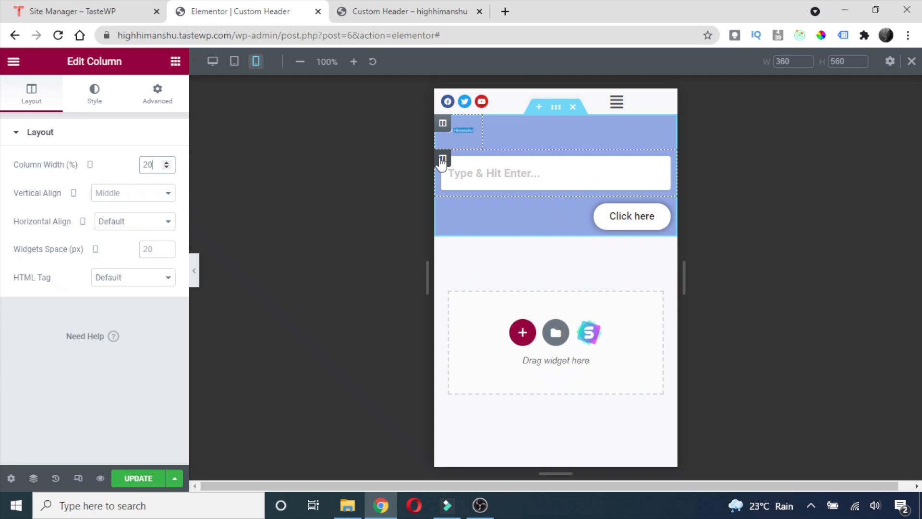
Set the search column width to 80% so it shares the logo's row.
{"action": "right_click", "coordinate": [444, 161]}
{"action": "left_click", "coordinate": [471, 175]}
{"action": "double_click", "coordinate": [160, 164]}
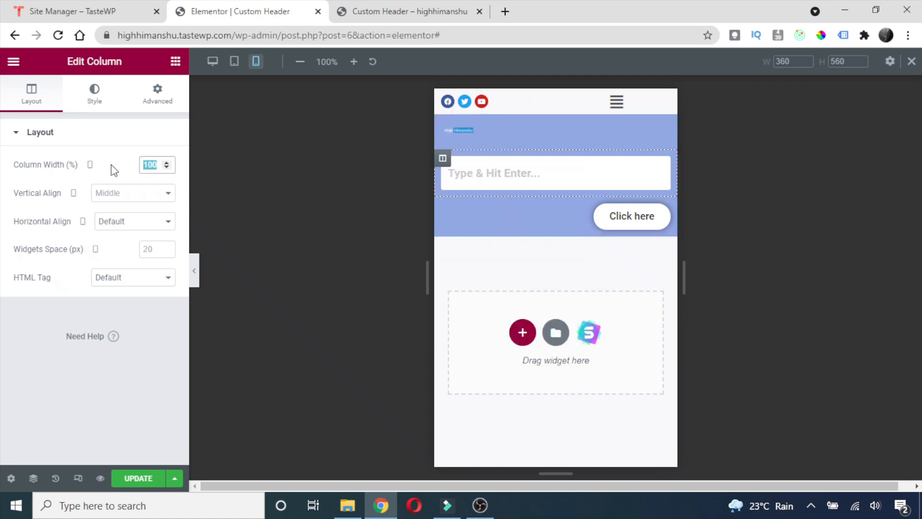
{"action": "type", "text": "80"}
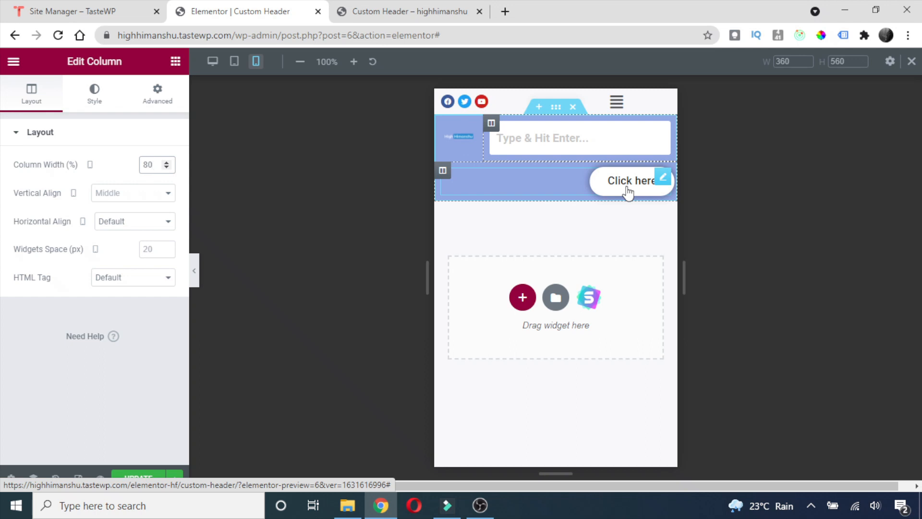
Bring up the Advanced settings of the Click here button column.
{"action": "right_click", "coordinate": [446, 178]}
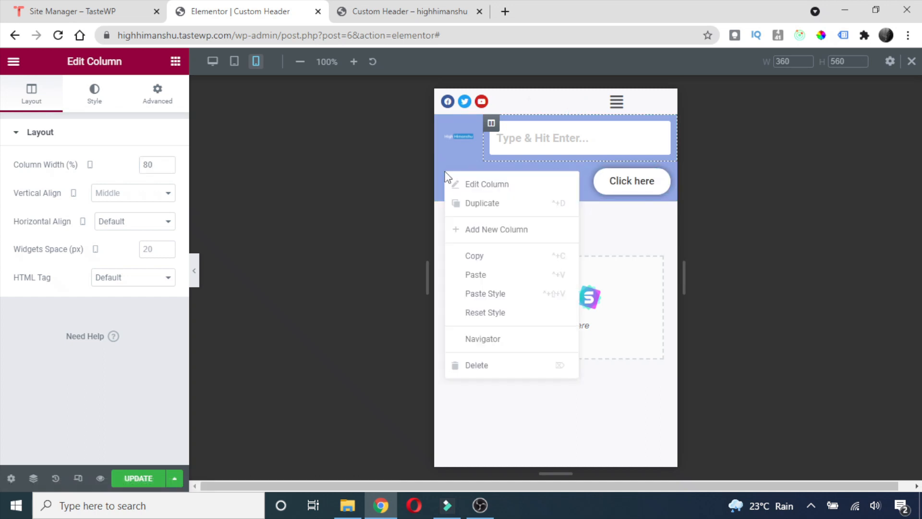
{"action": "left_click", "coordinate": [481, 188]}
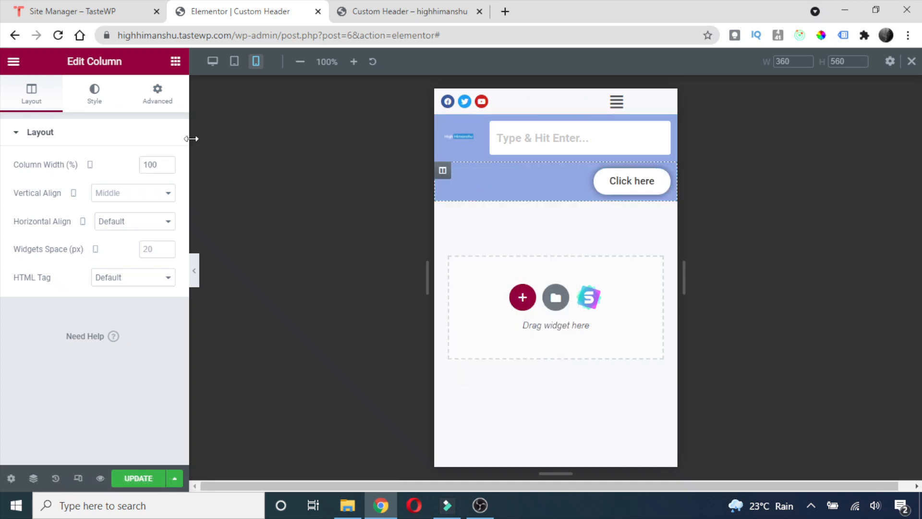
{"action": "left_click", "coordinate": [157, 99]}
{"action": "scroll", "coordinate": [127, 262], "scroll_direction": "down", "scroll_amount": 3}
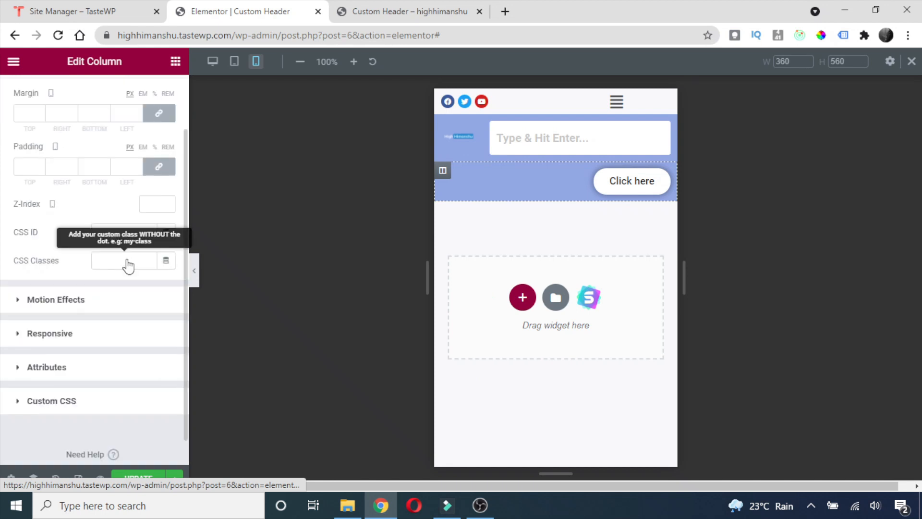
Turn on Hide On Mobile for the button column, then test the logo width, keeping 100%.
{"action": "left_click", "coordinate": [45, 304]}
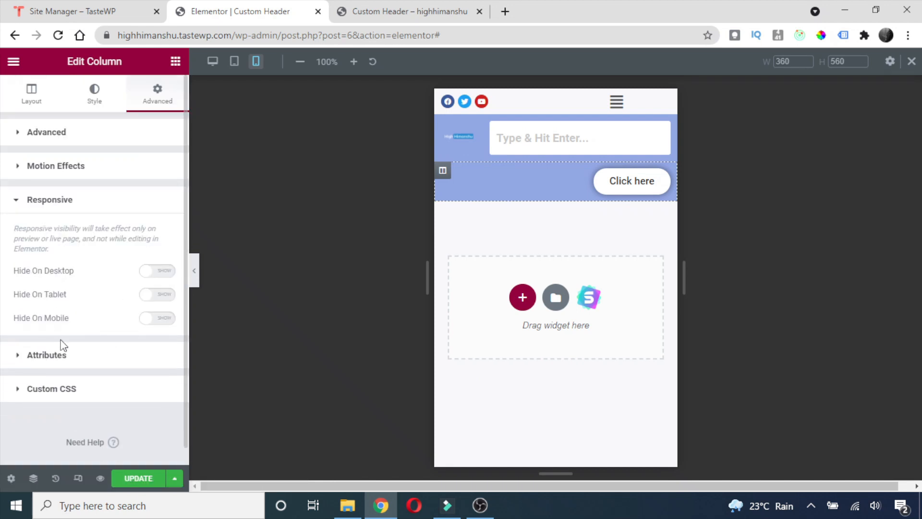
{"action": "left_click", "coordinate": [163, 323]}
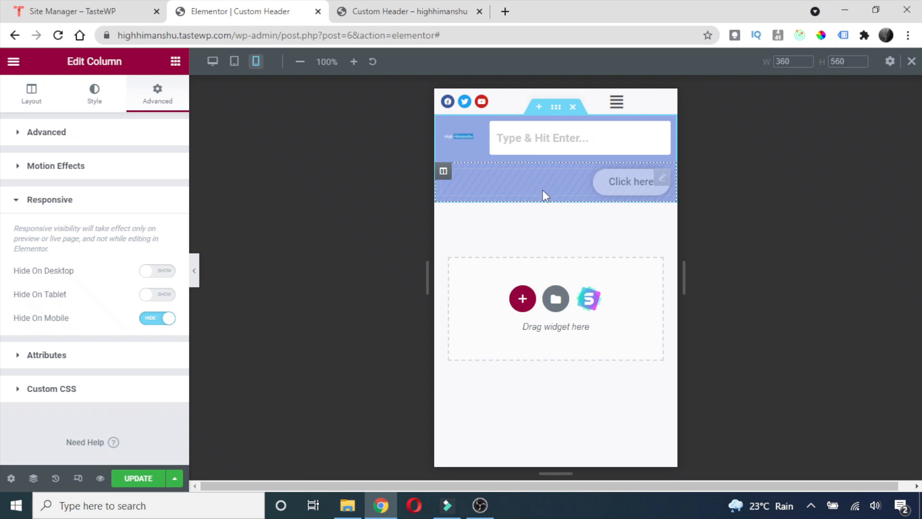
{"action": "right_click", "coordinate": [453, 139]}
{"action": "left_click", "coordinate": [477, 149]}
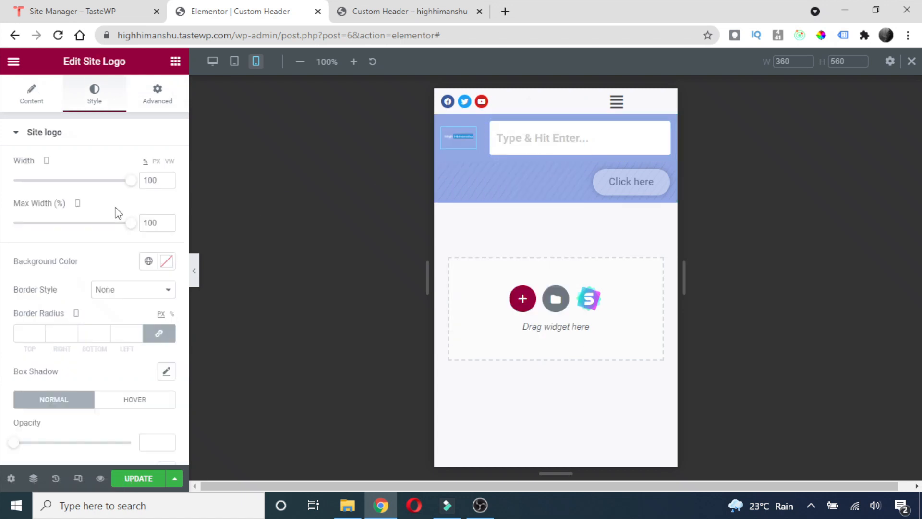
{"action": "left_click_drag", "start_coordinate": [127, 183], "coordinate": [150, 186]}
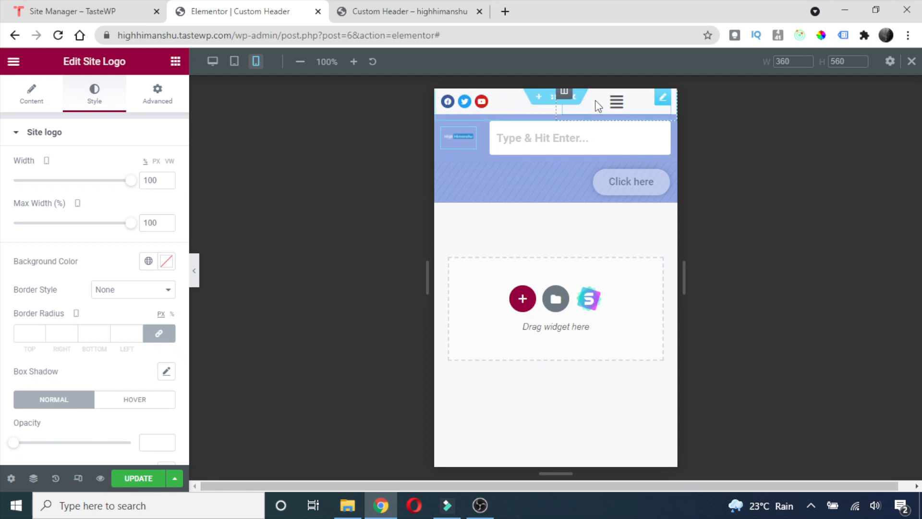
{"action": "right_click", "coordinate": [443, 98]}
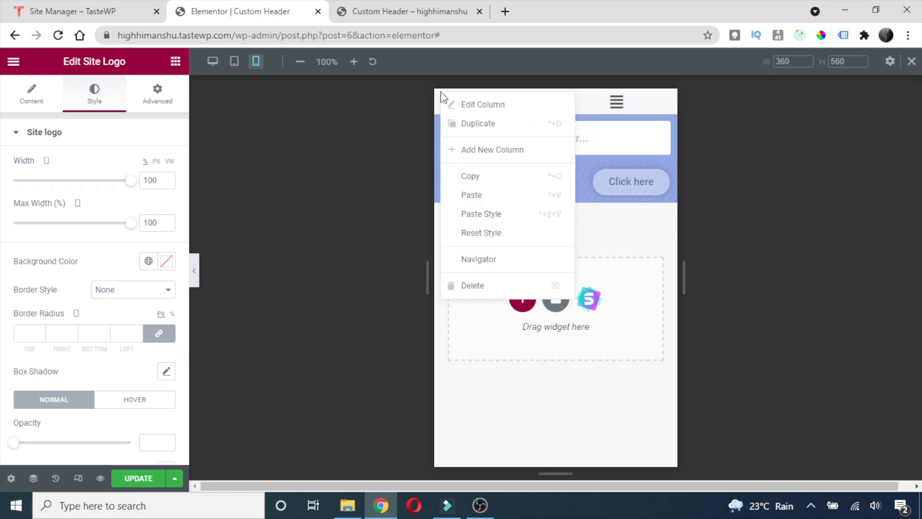
{"action": "left_click", "coordinate": [454, 104]}
{"action": "double_click", "coordinate": [155, 166]}
{"action": "type", "text": "100"}
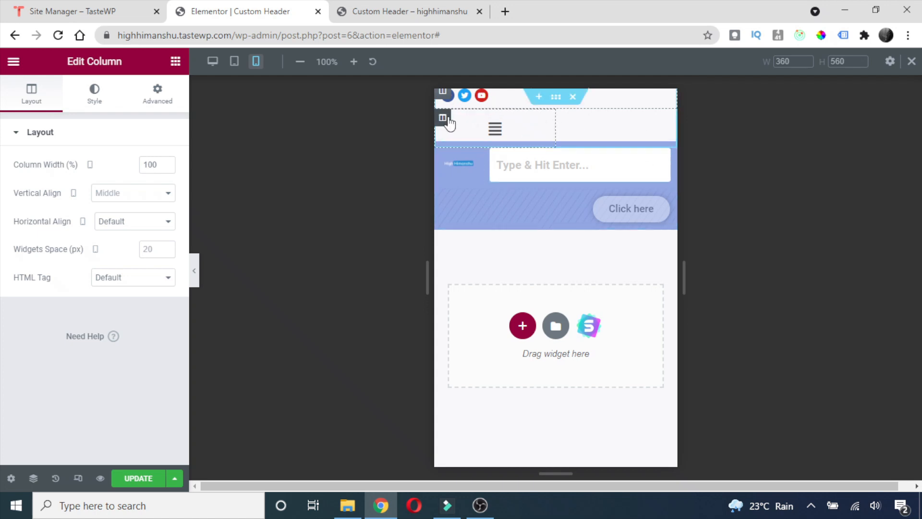
{"action": "right_click", "coordinate": [445, 101]}
{"action": "left_click", "coordinate": [375, 136]}
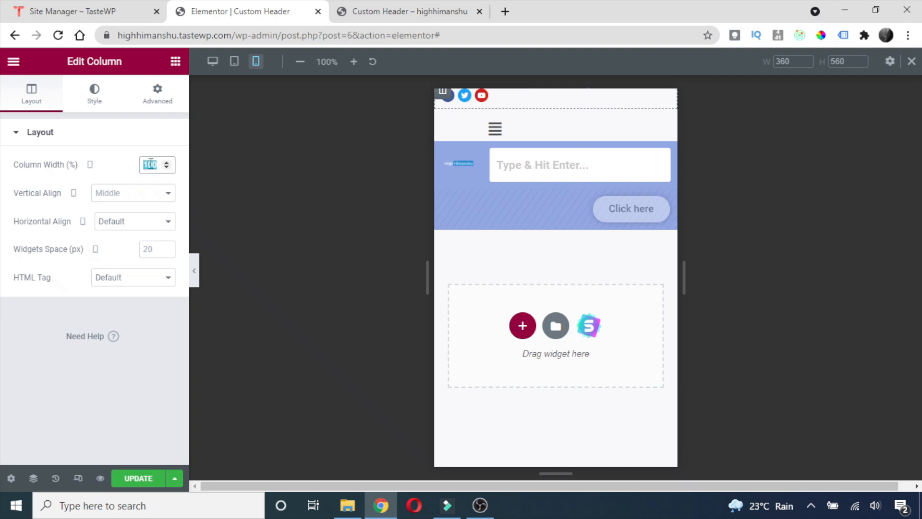
{"action": "type", "text": "50"}
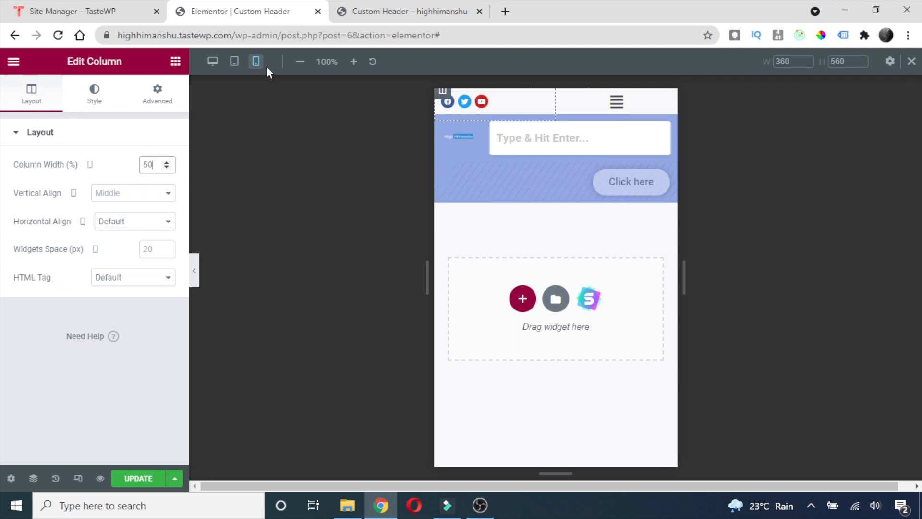
{"action": "right_click", "coordinate": [605, 100]}
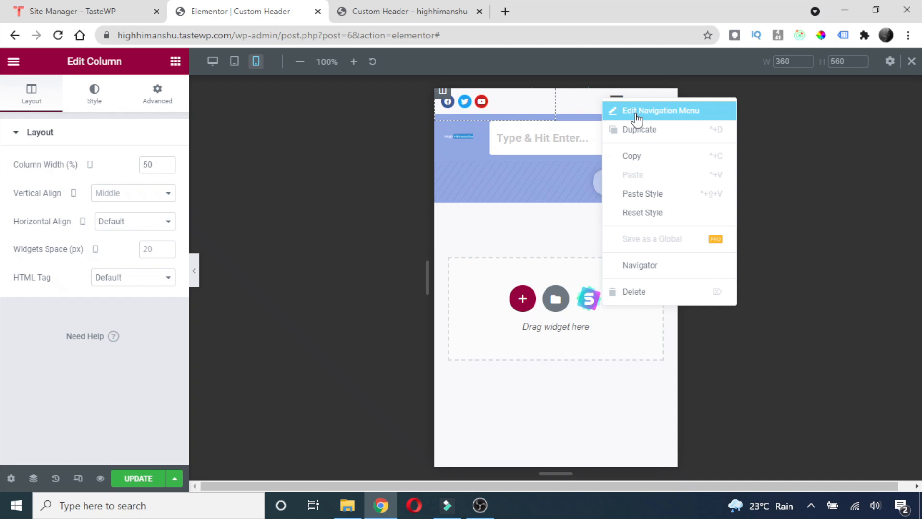
Align the navigation menu's mobile hamburger icon to the right.
{"action": "left_click", "coordinate": [637, 113]}
{"action": "scroll", "coordinate": [96, 259], "scroll_direction": "down", "scroll_amount": 2}
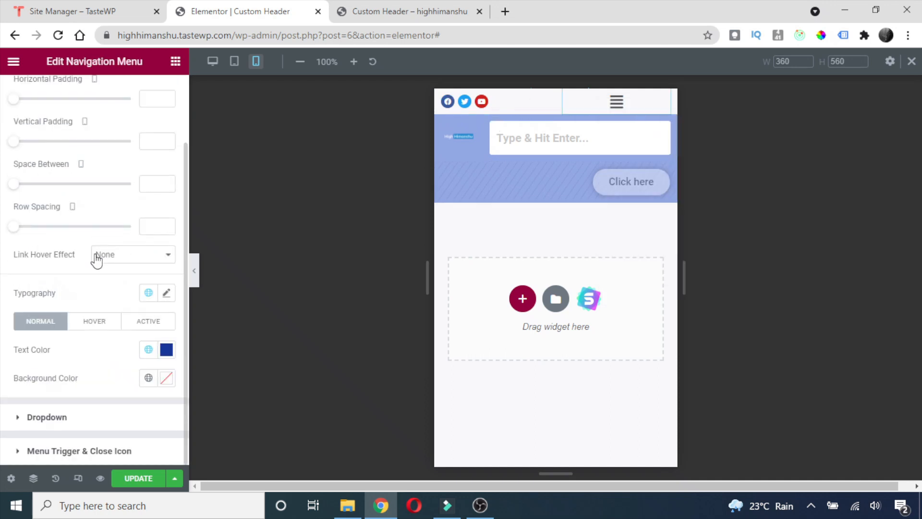
{"action": "scroll", "coordinate": [84, 141], "scroll_direction": "up", "scroll_amount": 3}
{"action": "scroll", "coordinate": [83, 276], "scroll_direction": "down", "scroll_amount": 3}
{"action": "scroll", "coordinate": [52, 387], "scroll_direction": "up", "scroll_amount": 2}
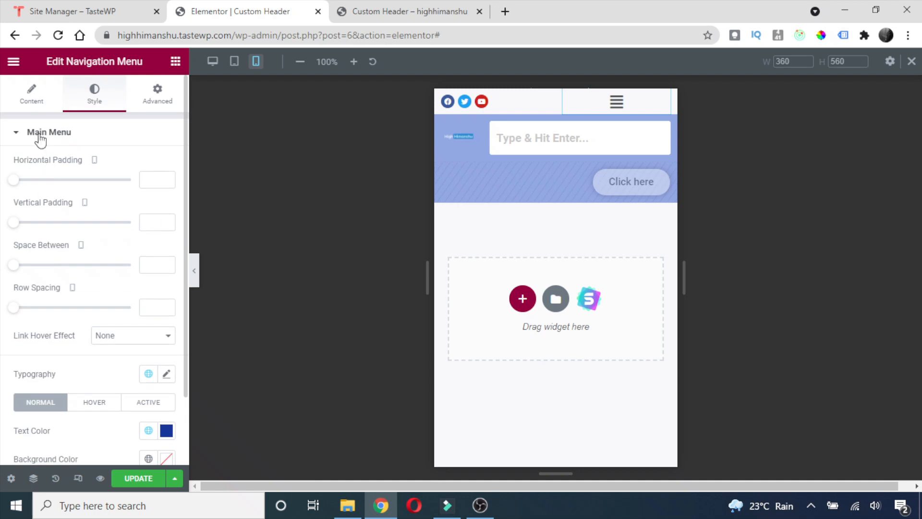
{"action": "left_click", "coordinate": [27, 98]}
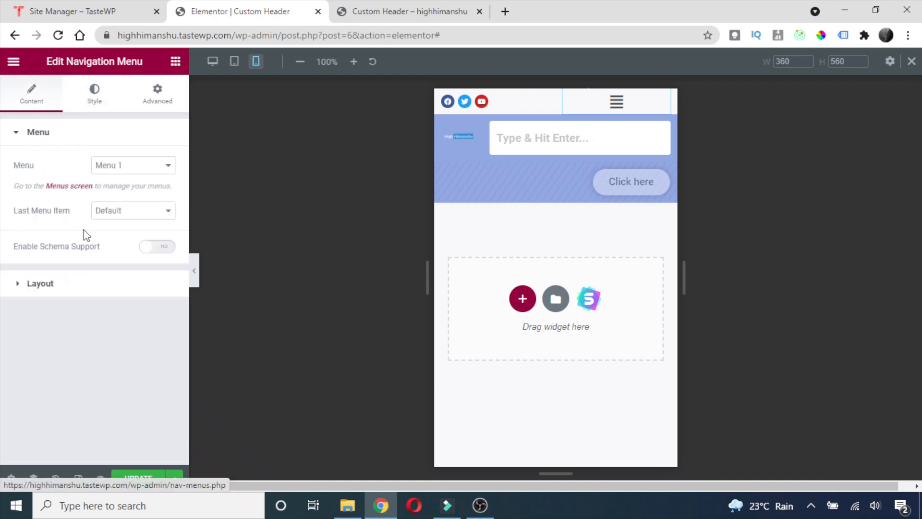
{"action": "left_click", "coordinate": [14, 287]}
{"action": "scroll", "coordinate": [55, 267], "scroll_direction": "down", "scroll_amount": 4}
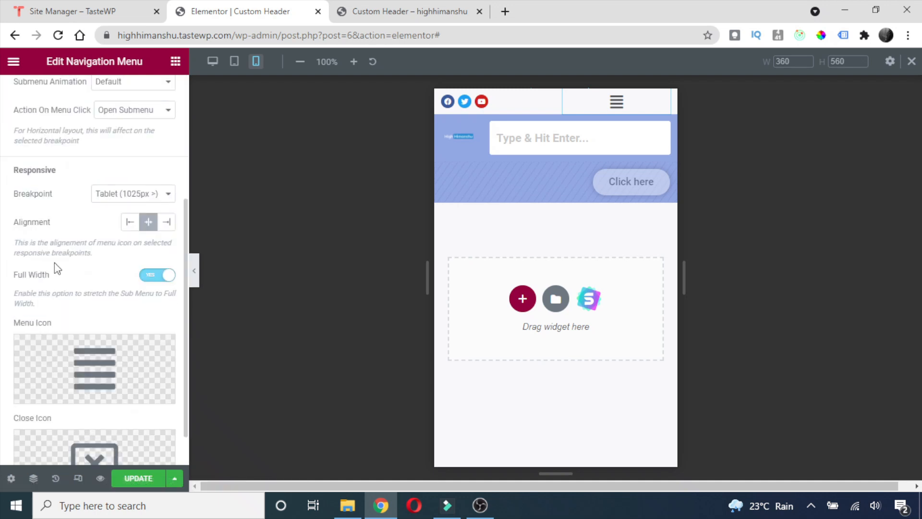
{"action": "left_click_drag", "start_coordinate": [57, 174], "coordinate": [1, 176]}
{"action": "left_click", "coordinate": [64, 176]}
{"action": "left_click", "coordinate": [166, 224]}
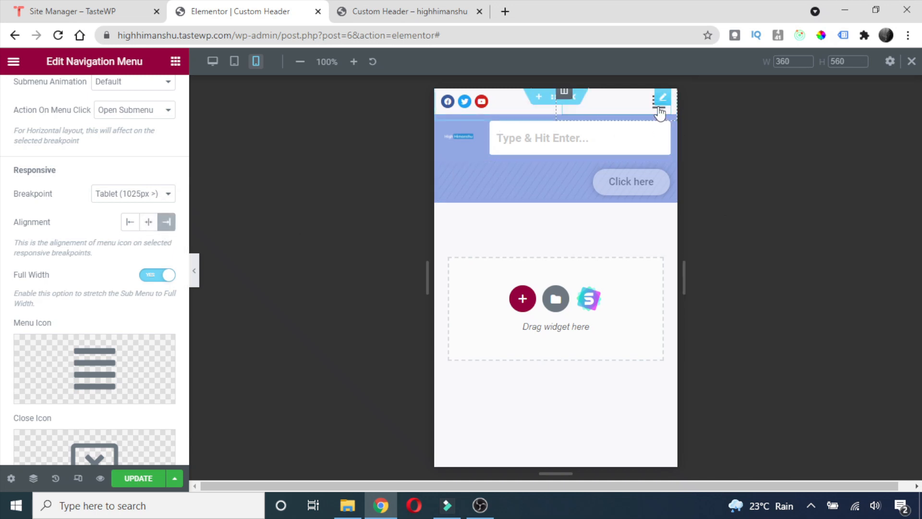
{"action": "scroll", "coordinate": [12, 231], "scroll_direction": "up", "scroll_amount": 5}
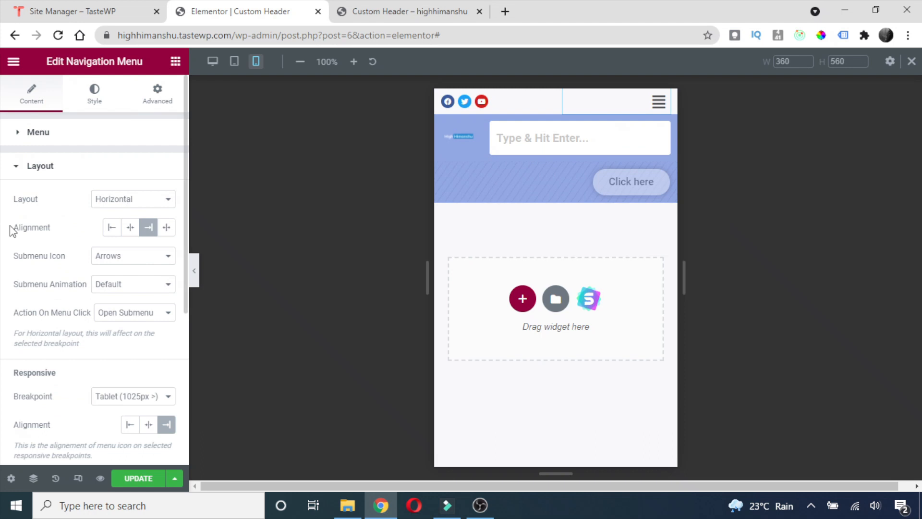
Color the menu trigger icon with the dark blue Header Color 2 global colour.
{"action": "left_click", "coordinate": [94, 101]}
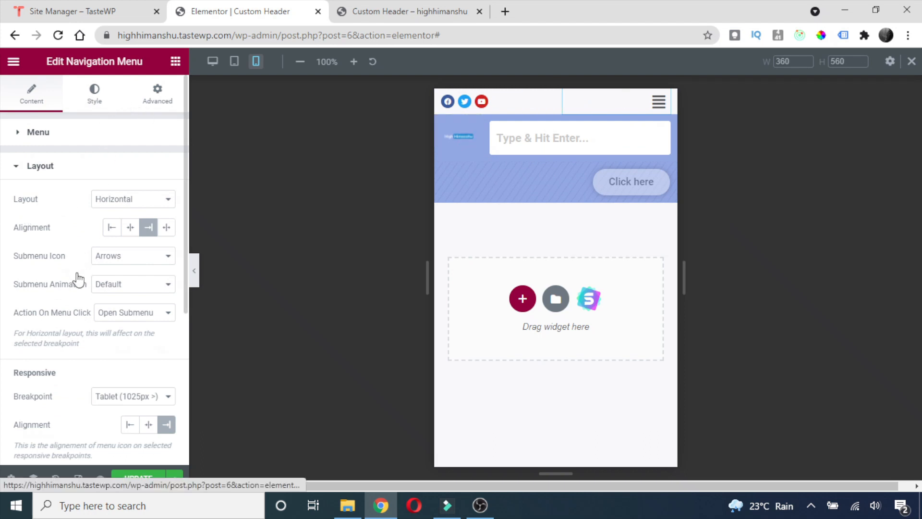
{"action": "scroll", "coordinate": [78, 371], "scroll_direction": "down", "scroll_amount": 3}
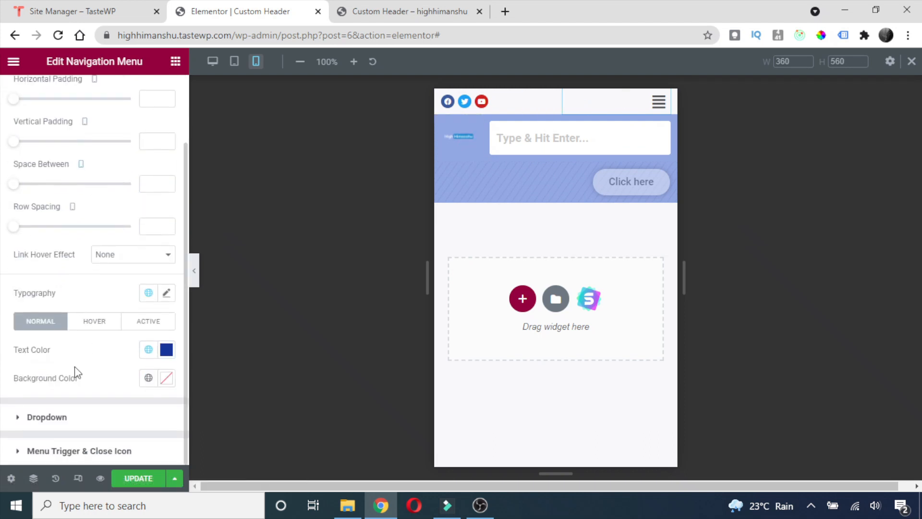
{"action": "left_click", "coordinate": [61, 451]}
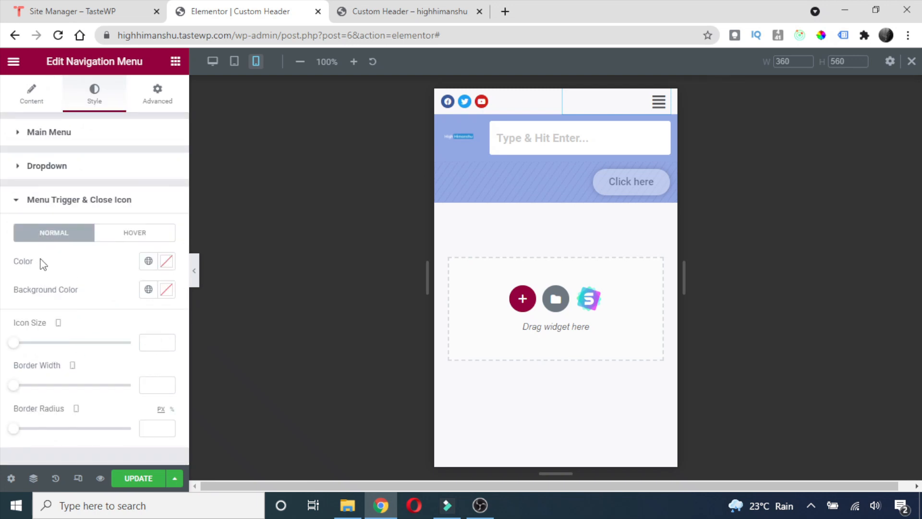
{"action": "left_click", "coordinate": [148, 261]}
{"action": "left_click", "coordinate": [71, 442]}
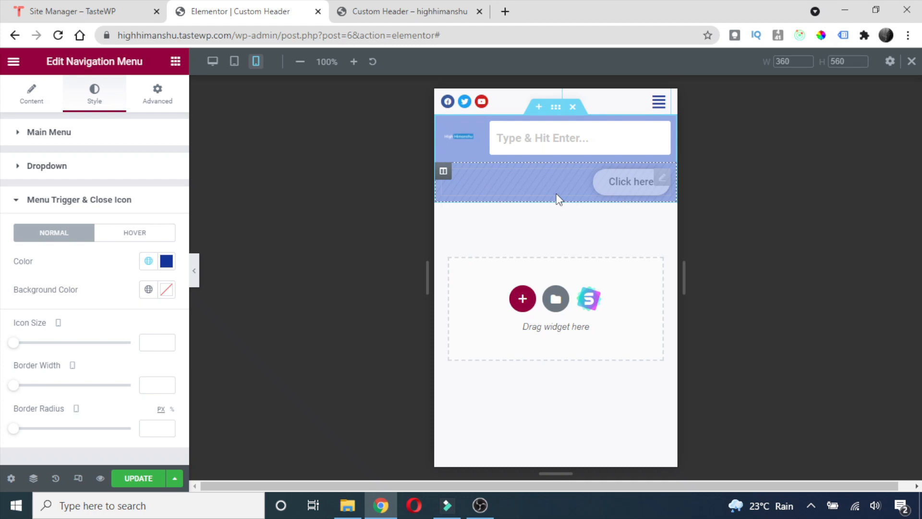
{"action": "left_click", "coordinate": [235, 71]}
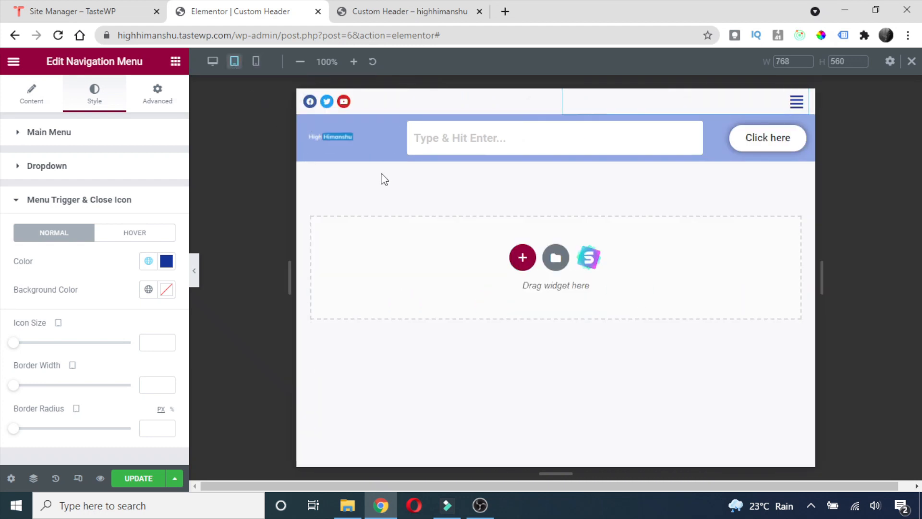
On tablet, set the site logo width to 70, centre it, update, and preview.
{"action": "right_click", "coordinate": [329, 138]}
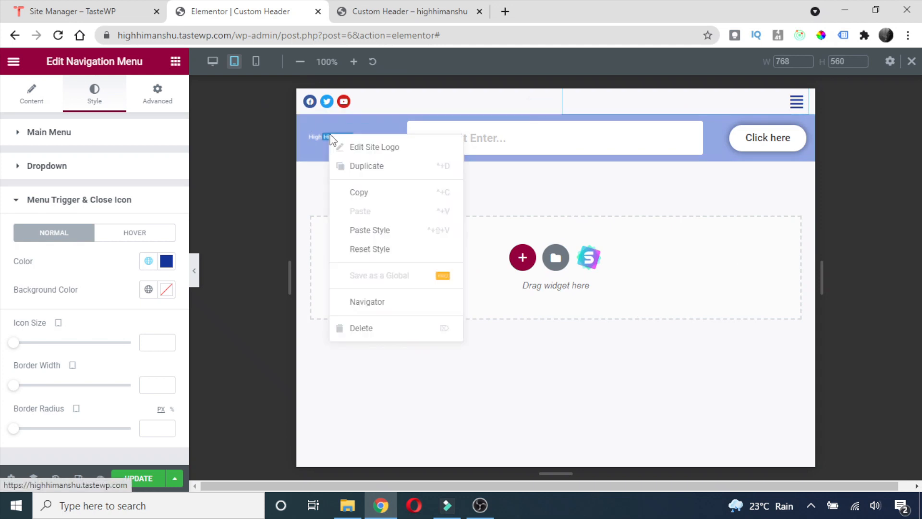
{"action": "left_click", "coordinate": [359, 152]}
{"action": "scroll", "coordinate": [182, 301], "scroll_direction": "down", "scroll_amount": 1}
{"action": "scroll", "coordinate": [71, 205], "scroll_direction": "up", "scroll_amount": 1}
{"action": "left_click_drag", "start_coordinate": [86, 189], "coordinate": [98, 191]}
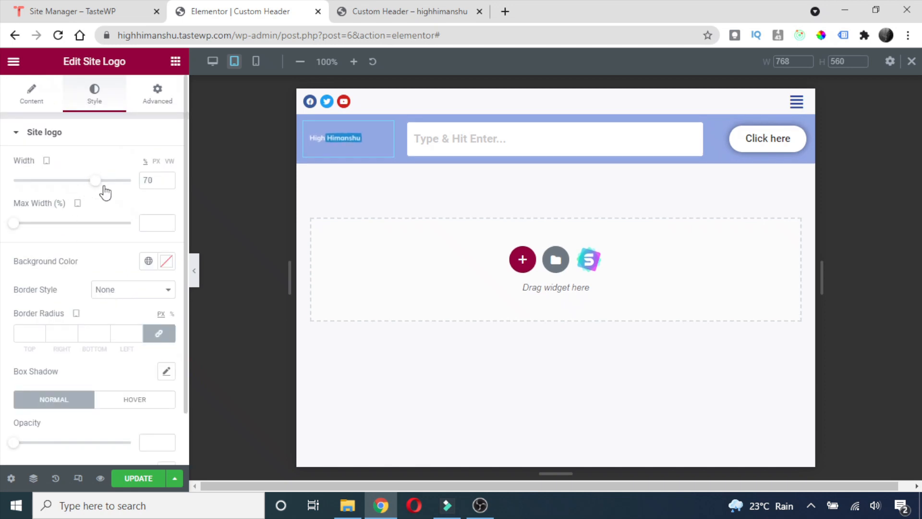
{"action": "left_click", "coordinate": [31, 95]}
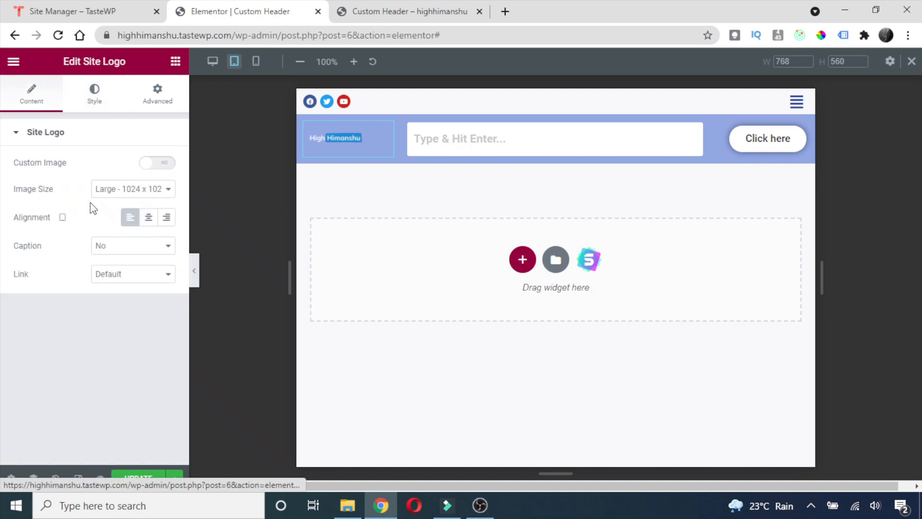
{"action": "left_click", "coordinate": [148, 217]}
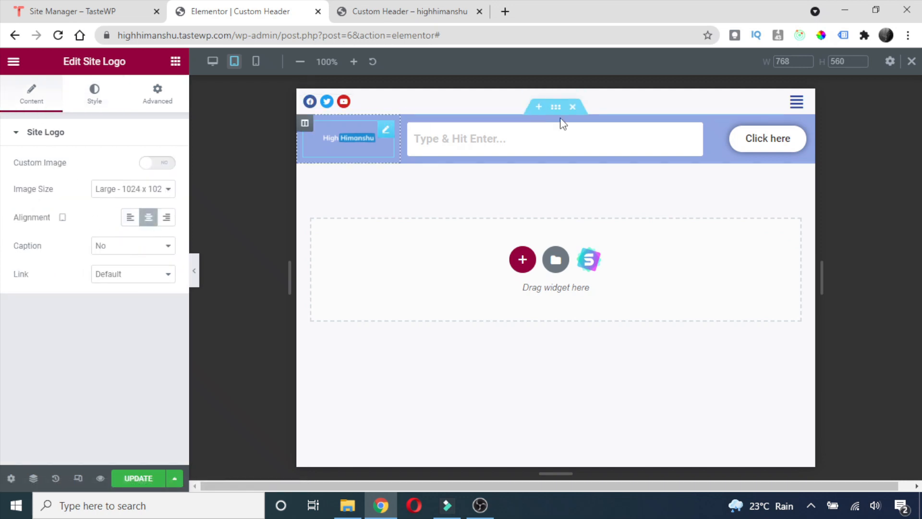
{"action": "left_click", "coordinate": [139, 480]}
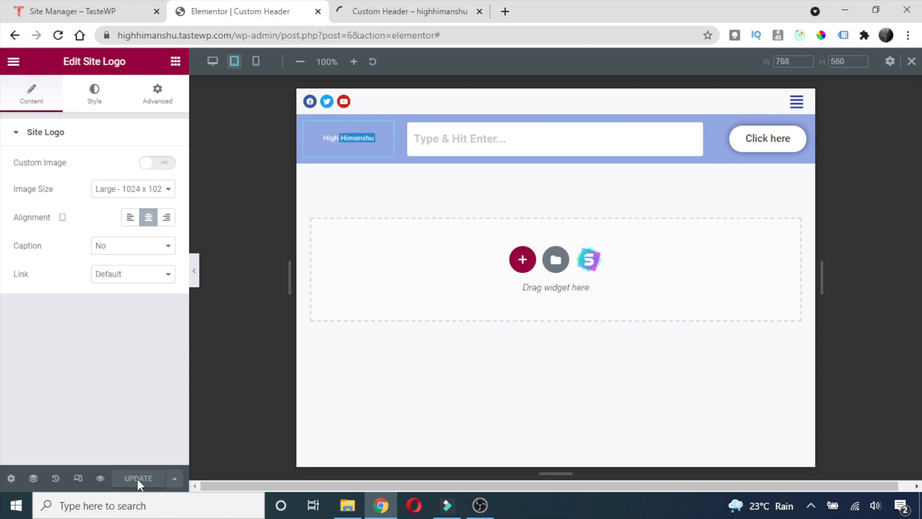
{"action": "left_click", "coordinate": [100, 478]}
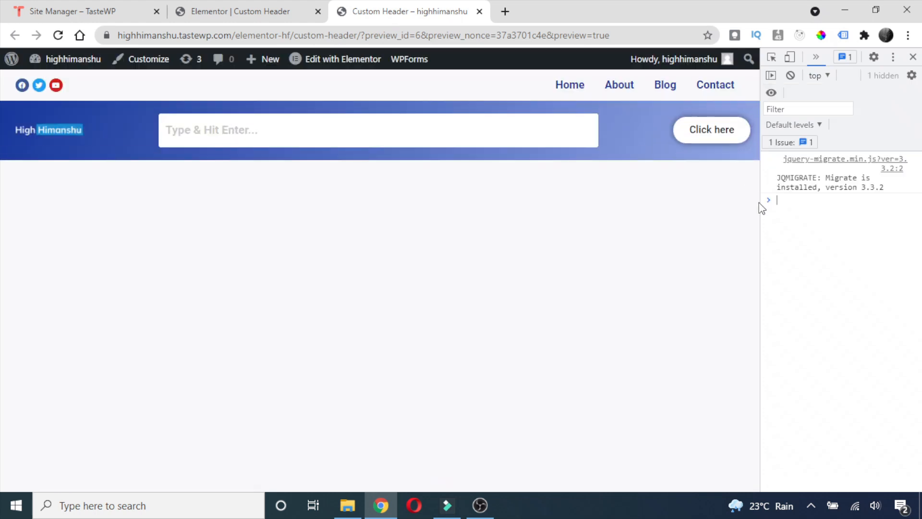
Narrow the preview to mobile width, open and close the hamburger menu, then widen it back.
{"action": "left_click_drag", "start_coordinate": [756, 190], "coordinate": [226, 243]}
{"action": "left_click", "coordinate": [206, 96]}
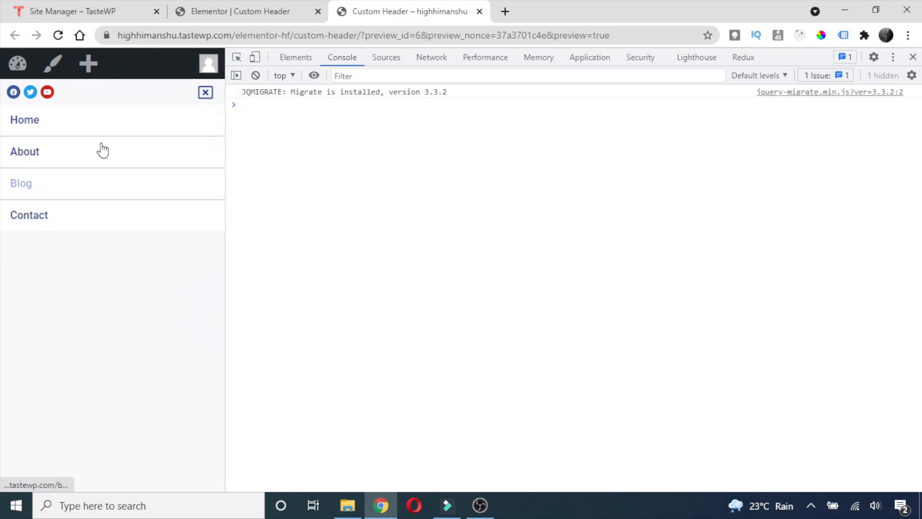
{"action": "left_click", "coordinate": [205, 93]}
{"action": "left_click_drag", "start_coordinate": [226, 194], "coordinate": [672, 243]}
{"action": "left_click", "coordinate": [230, 6]}
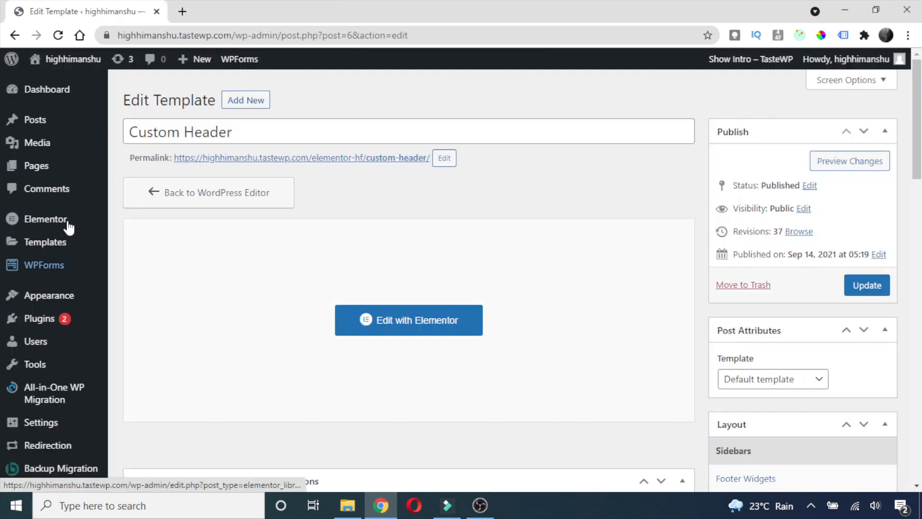
Add a new Header & Footer template titled Custom Footer with type Footer.
{"action": "scroll", "coordinate": [62, 224], "scroll_direction": "down", "scroll_amount": 3}
{"action": "scroll", "coordinate": [29, 270], "scroll_direction": "up", "scroll_amount": 3}
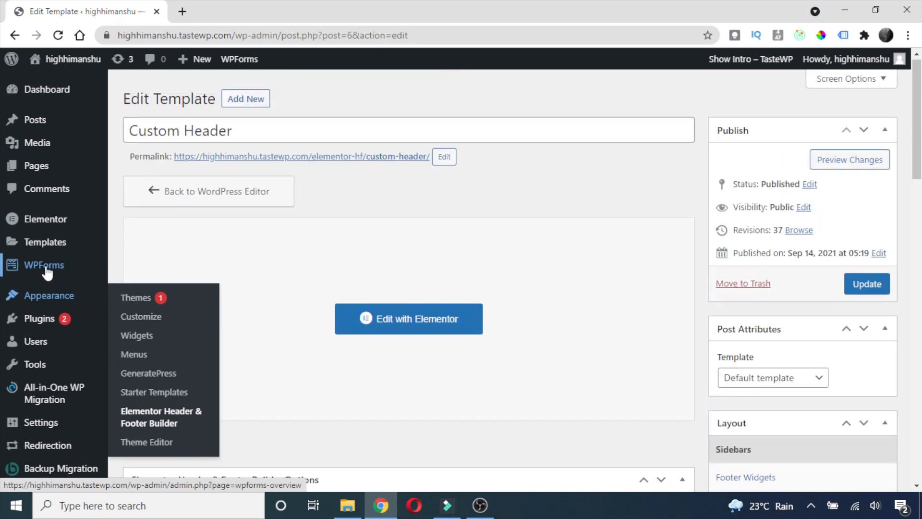
{"action": "mouse_move", "coordinate": [57, 305]}
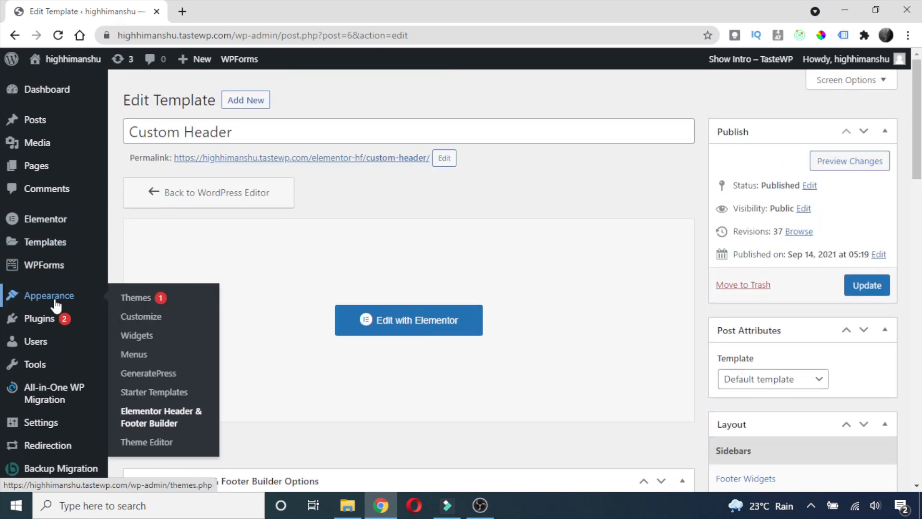
{"action": "left_click", "coordinate": [155, 423]}
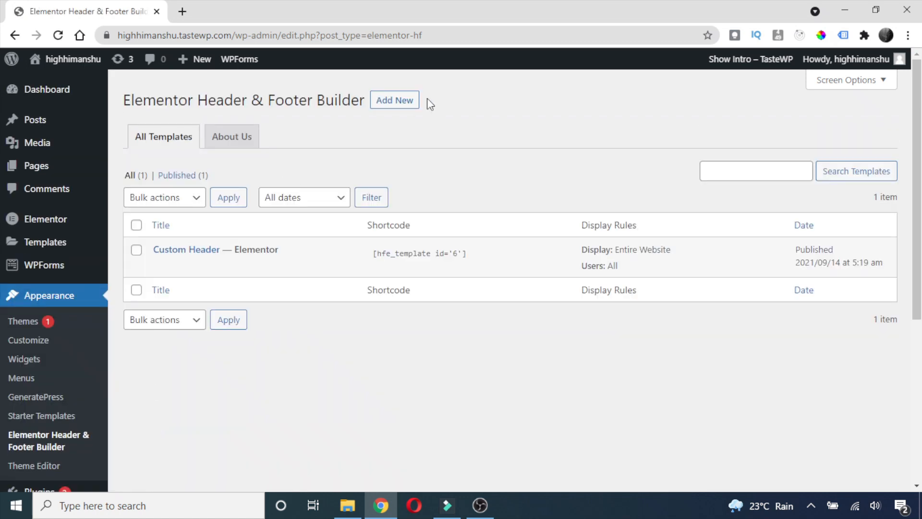
{"action": "left_click", "coordinate": [393, 108]}
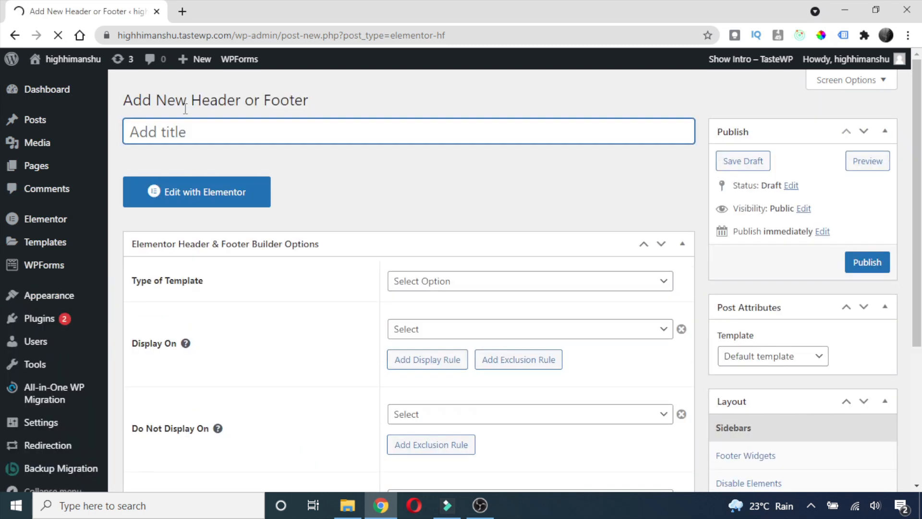
{"action": "type", "text": "Custom Footer"}
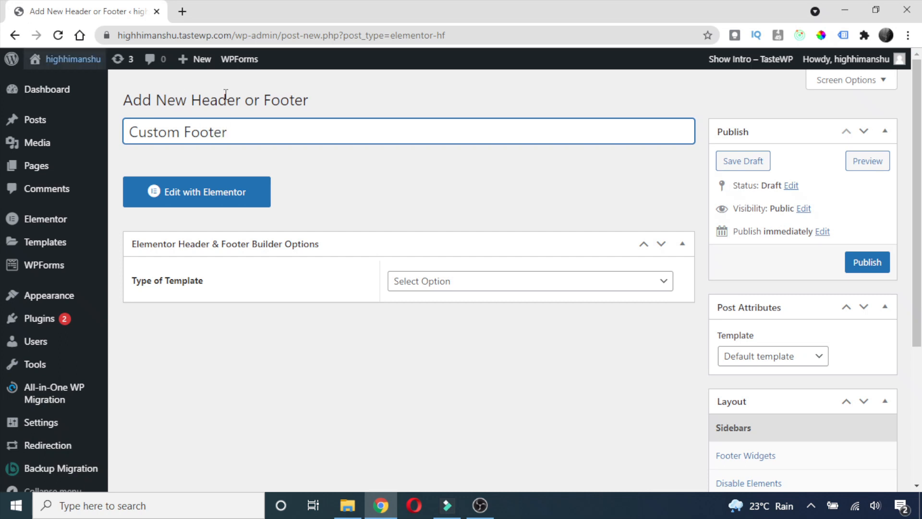
{"action": "left_click", "coordinate": [476, 284]}
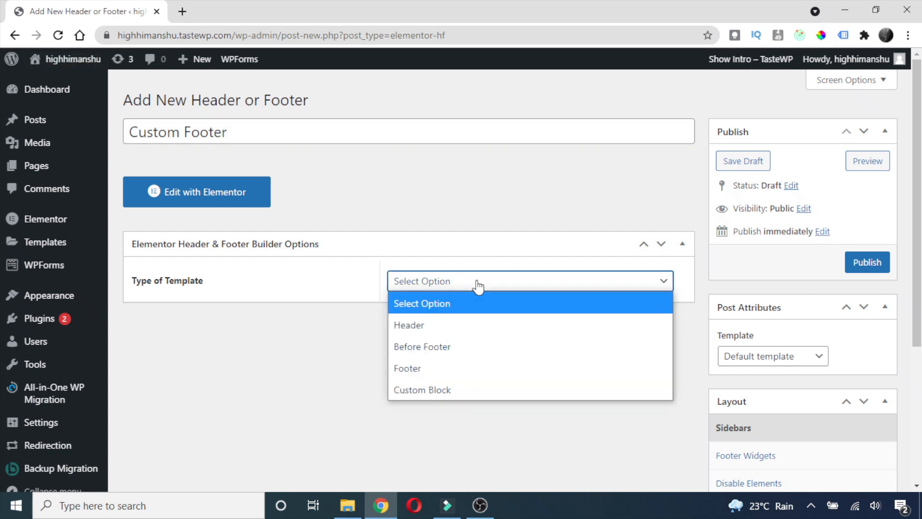
{"action": "left_click", "coordinate": [428, 368]}
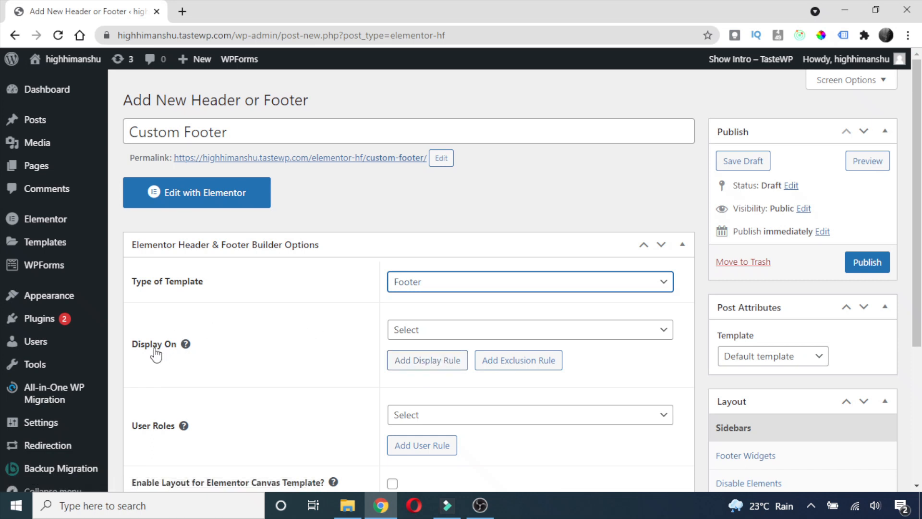
Display the footer on the Entire Website for All user roles and publish it.
{"action": "left_click", "coordinate": [428, 334]}
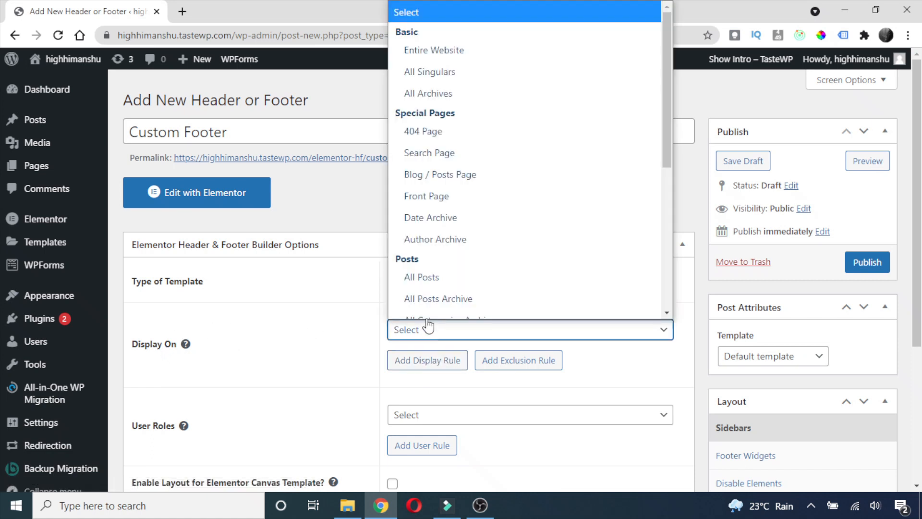
{"action": "left_click", "coordinate": [427, 36]}
{"action": "scroll", "coordinate": [441, 349], "scroll_direction": "down", "scroll_amount": 2}
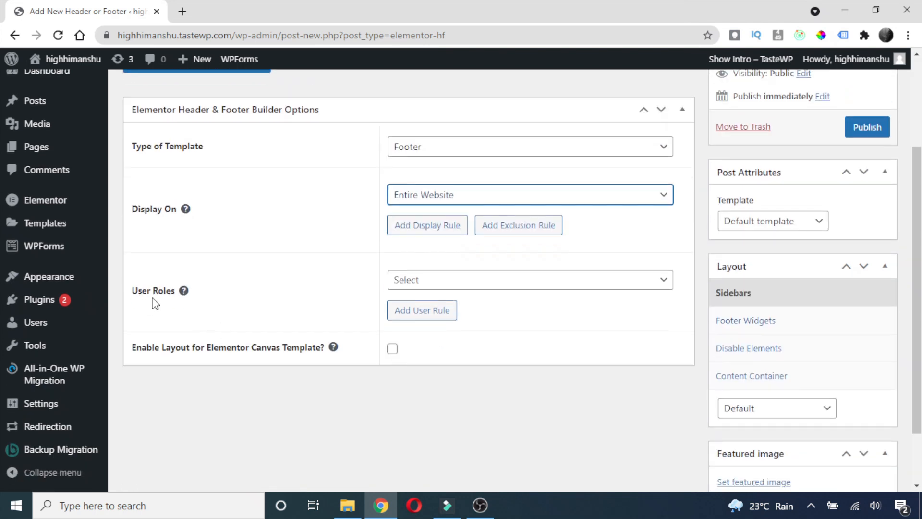
{"action": "left_click", "coordinate": [484, 281]}
{"action": "left_click", "coordinate": [423, 96]}
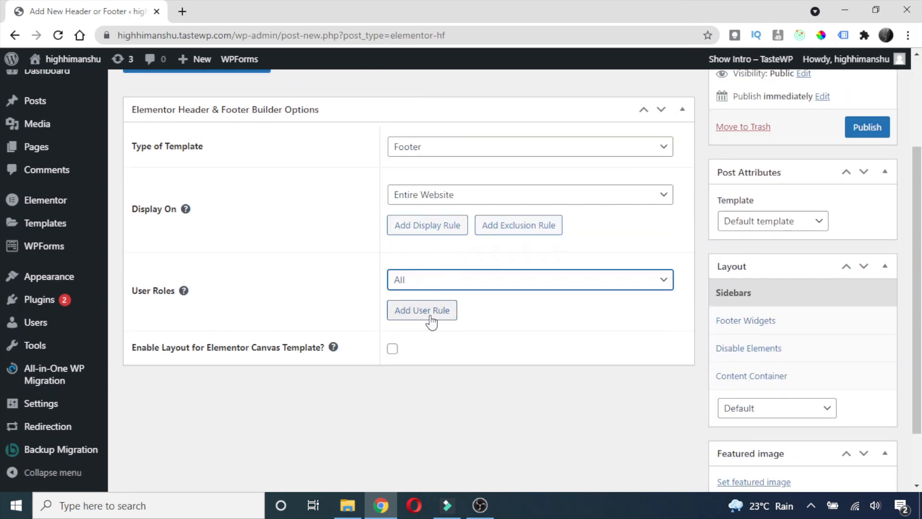
{"action": "left_click", "coordinate": [871, 133]}
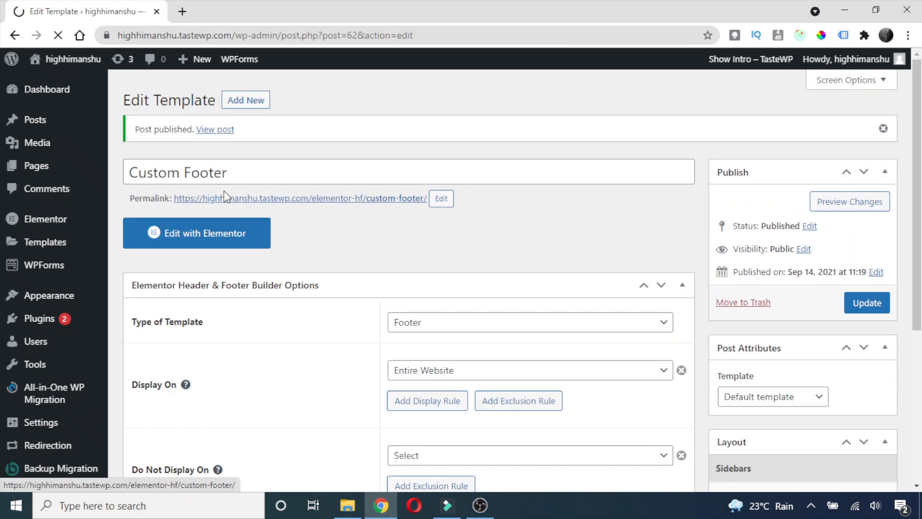
{"action": "left_click", "coordinate": [188, 234]}
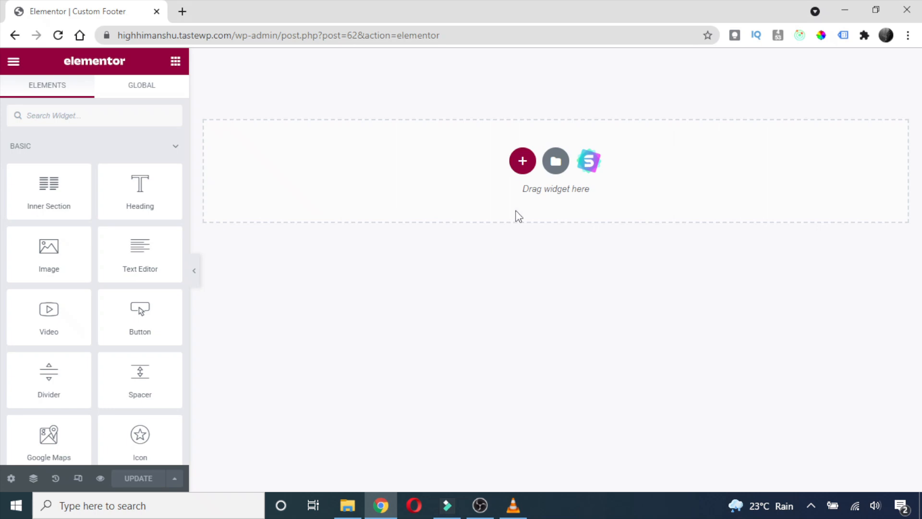
Add a new footer section with four equal columns.
{"action": "left_click", "coordinate": [523, 163]}
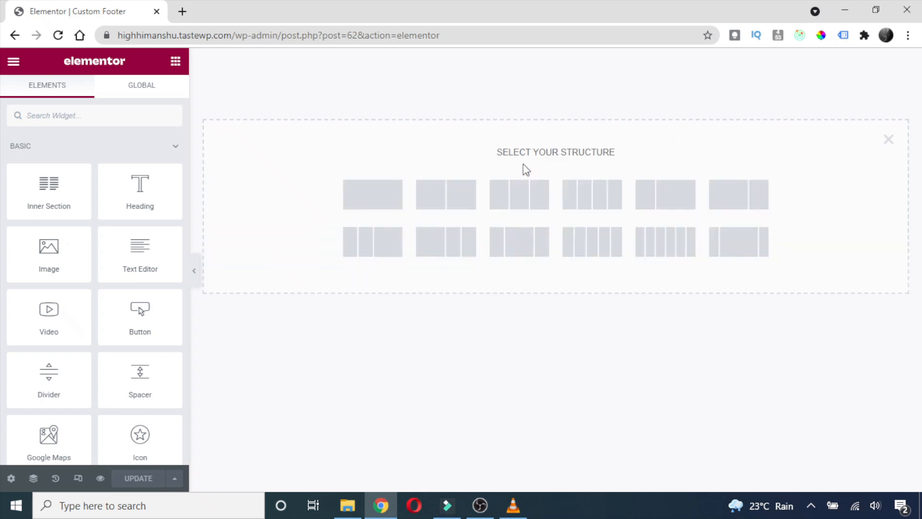
{"action": "left_click", "coordinate": [590, 204]}
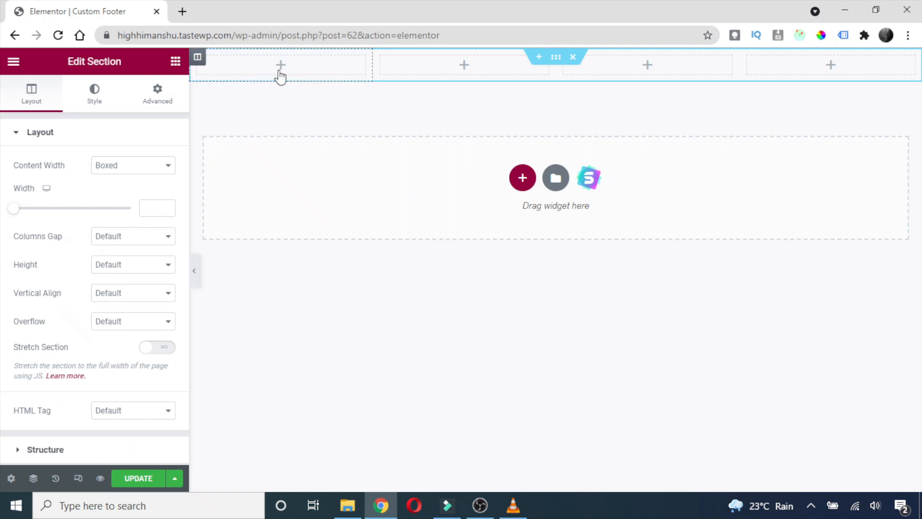
Place the Site Logo widget in the first column with a Text Editor paragraph beneath it.
{"action": "left_click", "coordinate": [176, 62]}
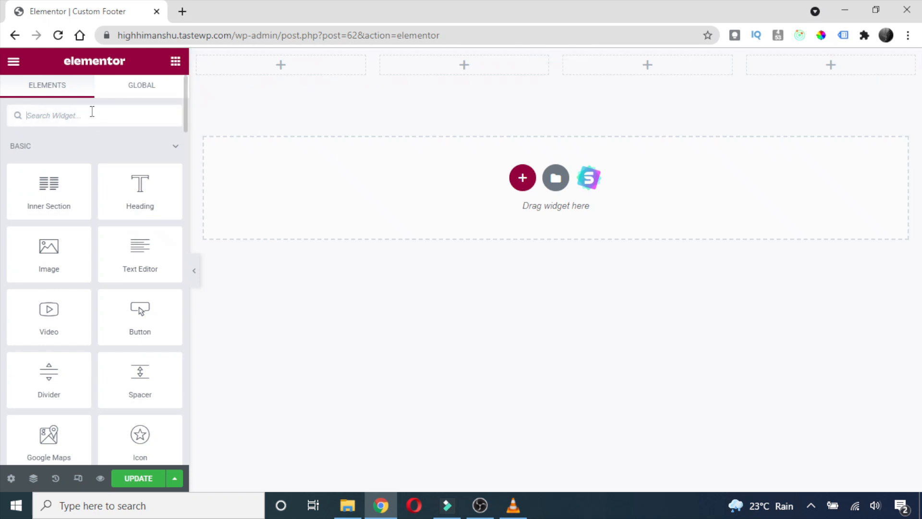
{"action": "type", "text": "logo"}
{"action": "left_click_drag", "start_coordinate": [50, 168], "coordinate": [283, 67]}
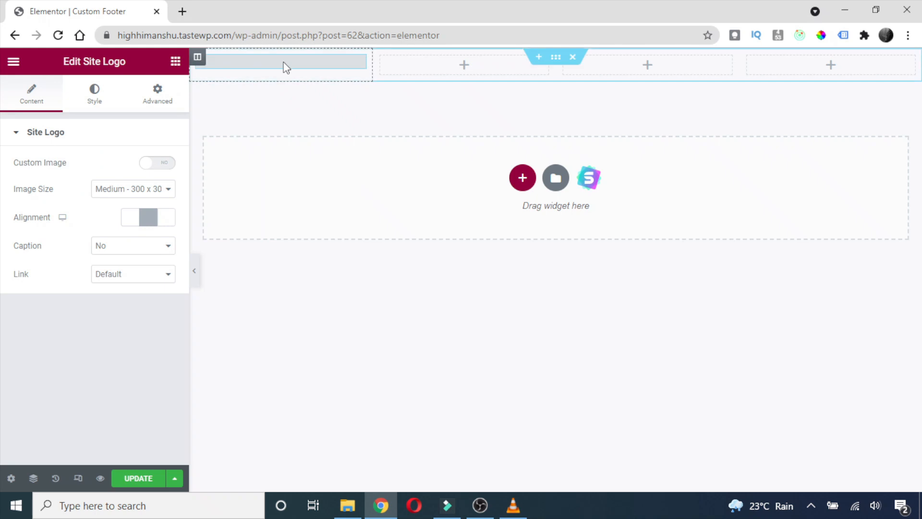
{"action": "left_click", "coordinate": [175, 62]}
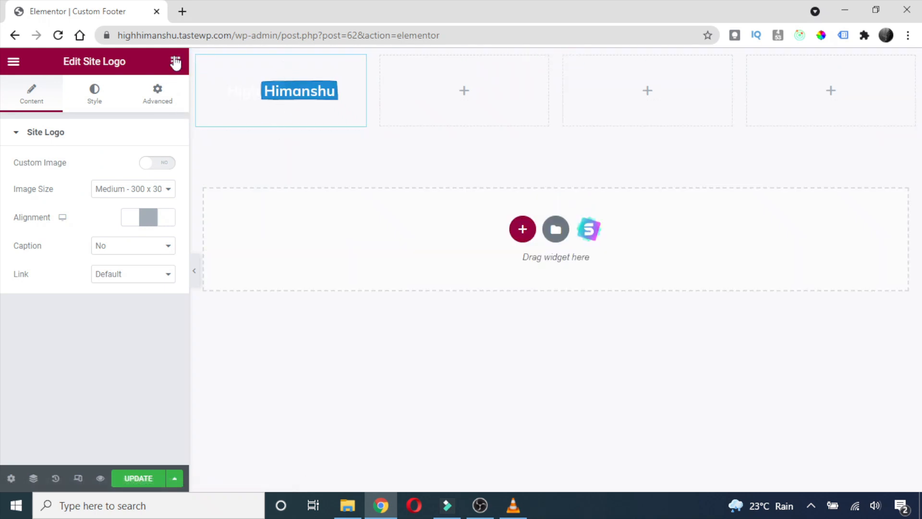
{"action": "left_click_drag", "start_coordinate": [124, 285], "coordinate": [295, 99]}
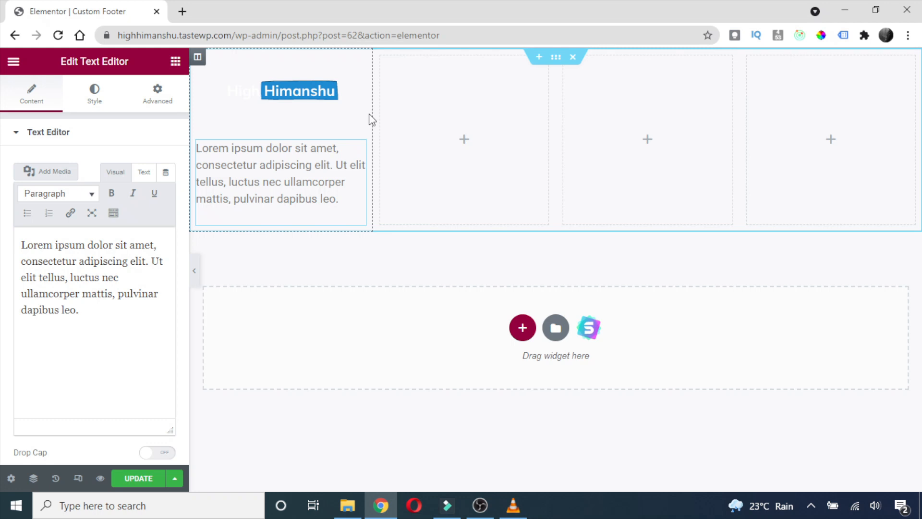
{"action": "left_click", "coordinate": [182, 64]}
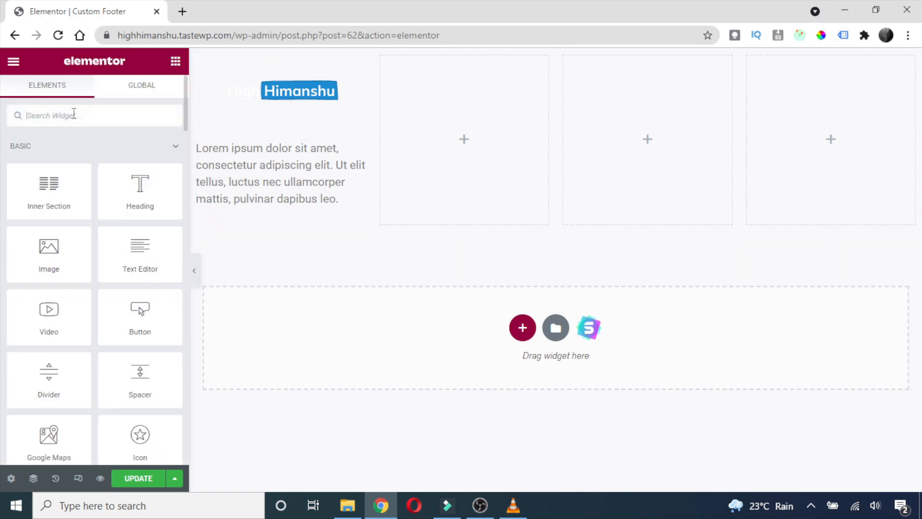
Add a Home/About/Blog/Contact Navigation Menu to column two and widen it to about 32%.
{"action": "type", "text": "menu"}
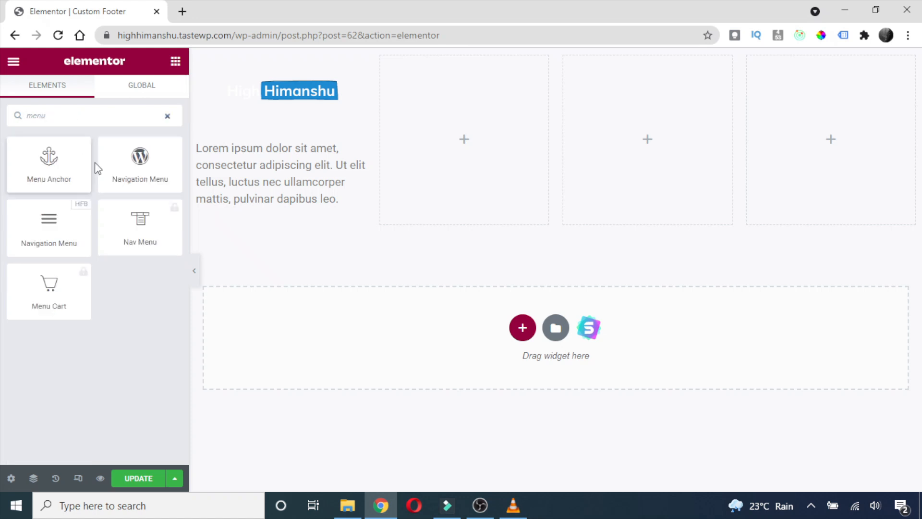
{"action": "left_click_drag", "start_coordinate": [48, 225], "coordinate": [474, 89]}
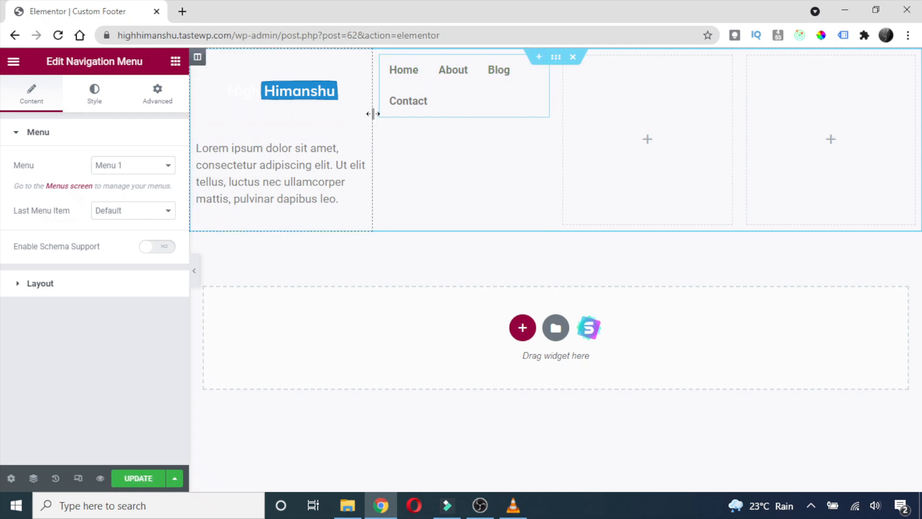
{"action": "left_click_drag", "start_coordinate": [369, 114], "coordinate": [320, 119]}
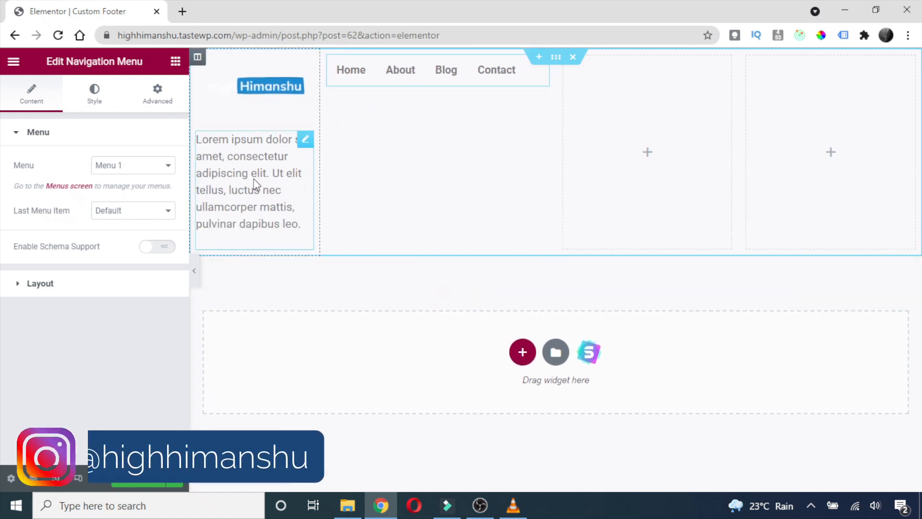
{"action": "left_click", "coordinate": [227, 92]}
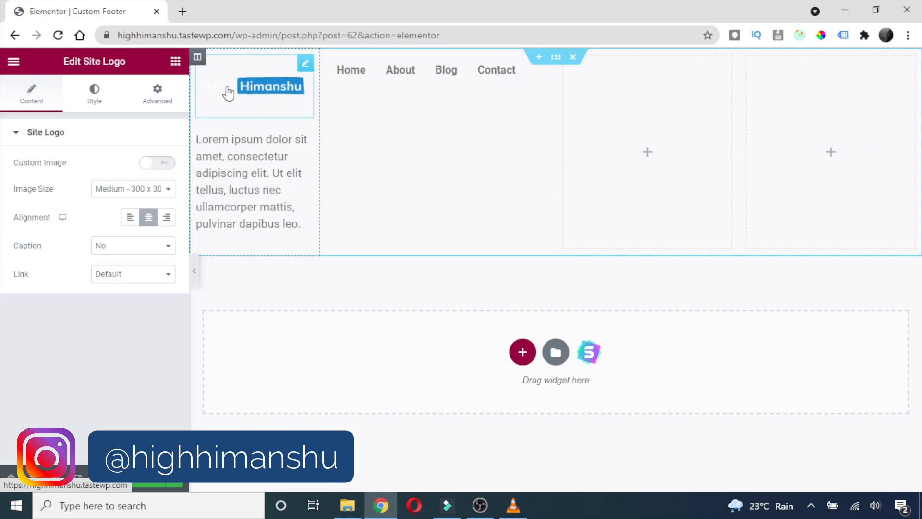
Set the site logo's width to 55.
{"action": "left_click", "coordinate": [93, 107]}
{"action": "left_click_drag", "start_coordinate": [16, 183], "coordinate": [77, 192]}
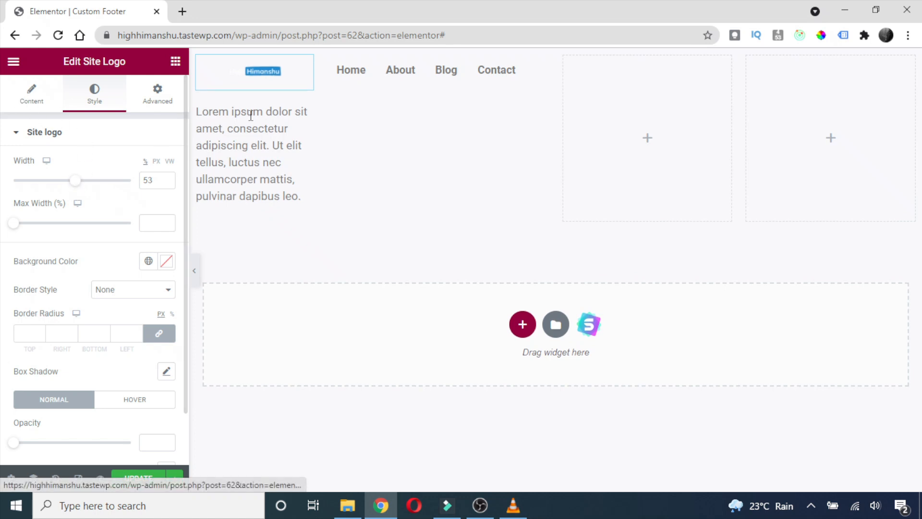
{"action": "left_click", "coordinate": [168, 179]}
{"action": "left_click", "coordinate": [167, 179]}
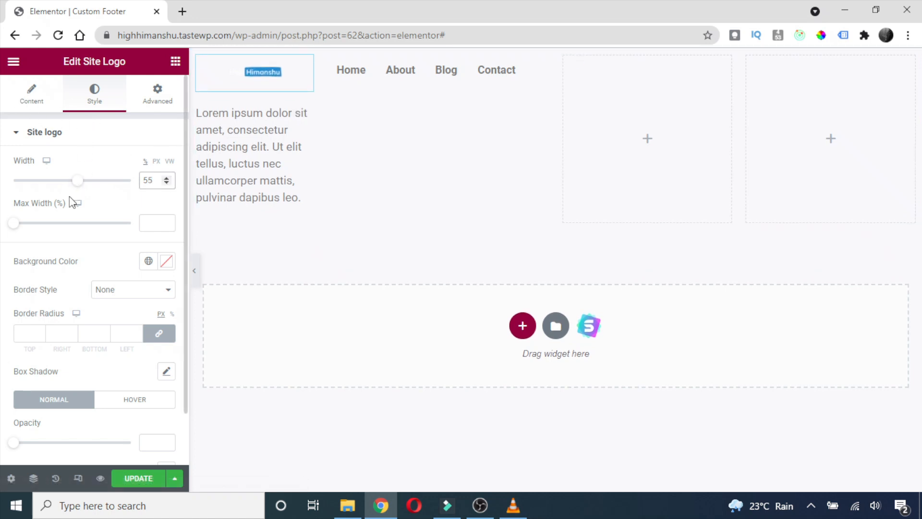
{"action": "scroll", "coordinate": [73, 203], "scroll_direction": "down", "scroll_amount": 1}
{"action": "scroll", "coordinate": [96, 274], "scroll_direction": "up", "scroll_amount": 2}
{"action": "left_click", "coordinate": [31, 94]}
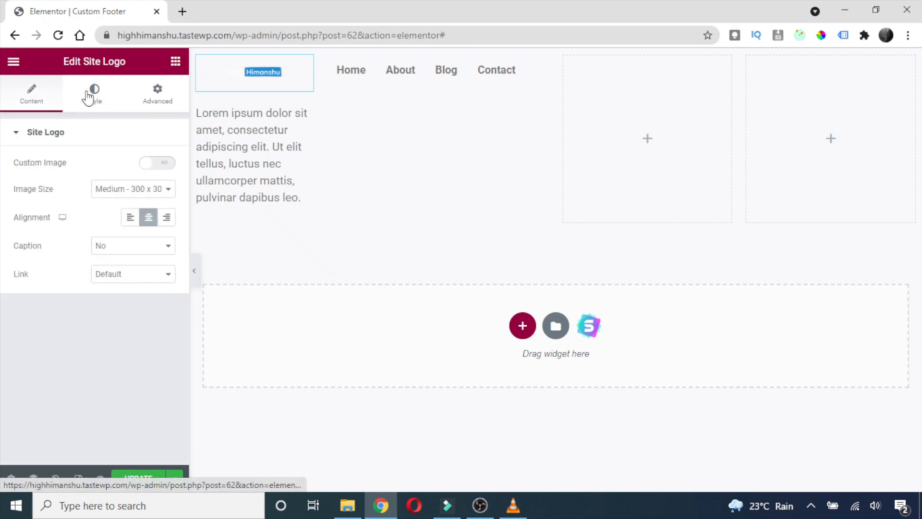
{"action": "left_click", "coordinate": [88, 98]}
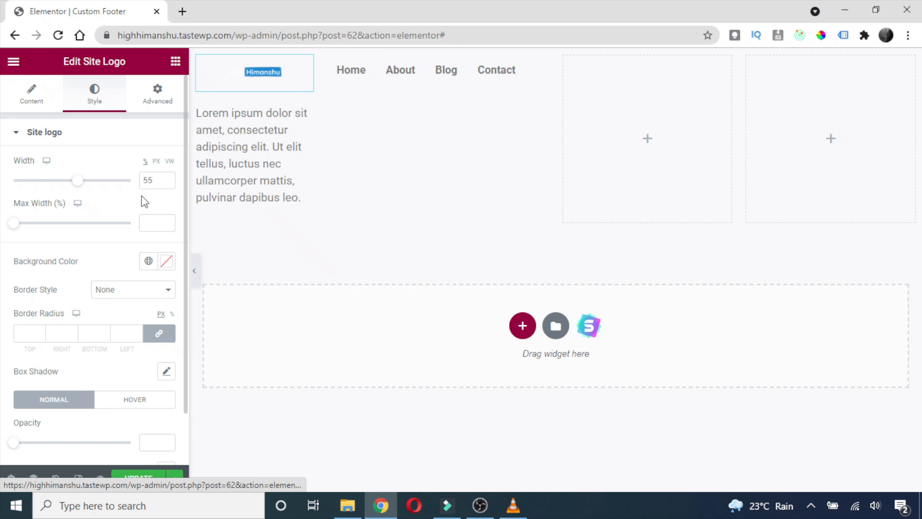
Give the Lorem ipsum paragraph a 15 px font size and black text colour.
{"action": "left_click", "coordinate": [252, 159]}
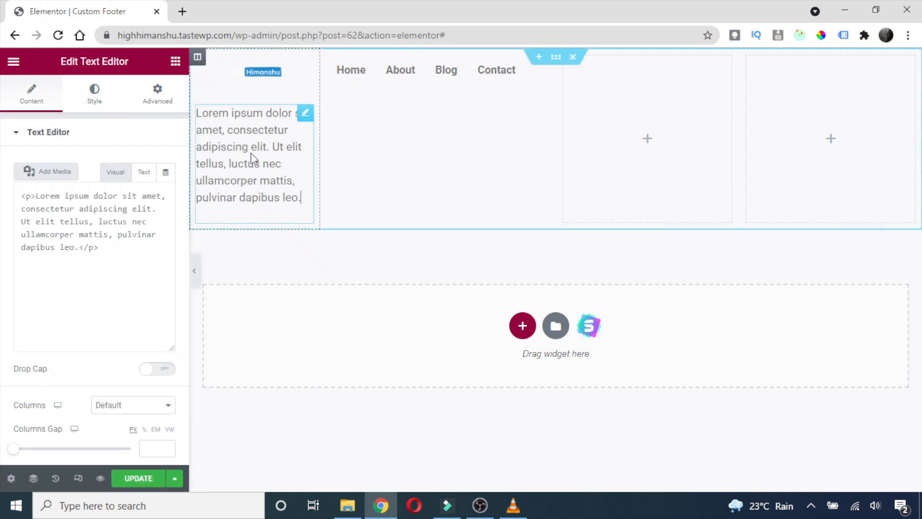
{"action": "left_click", "coordinate": [95, 99]}
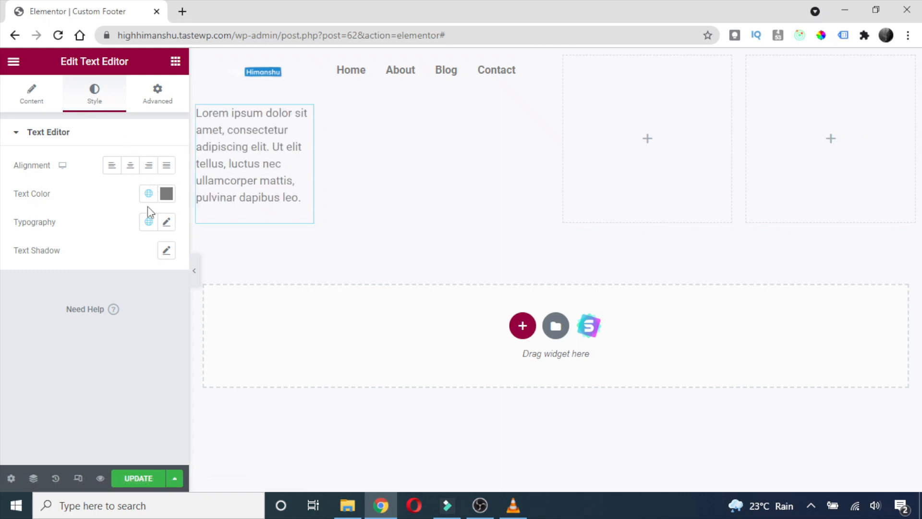
{"action": "left_click", "coordinate": [167, 222]}
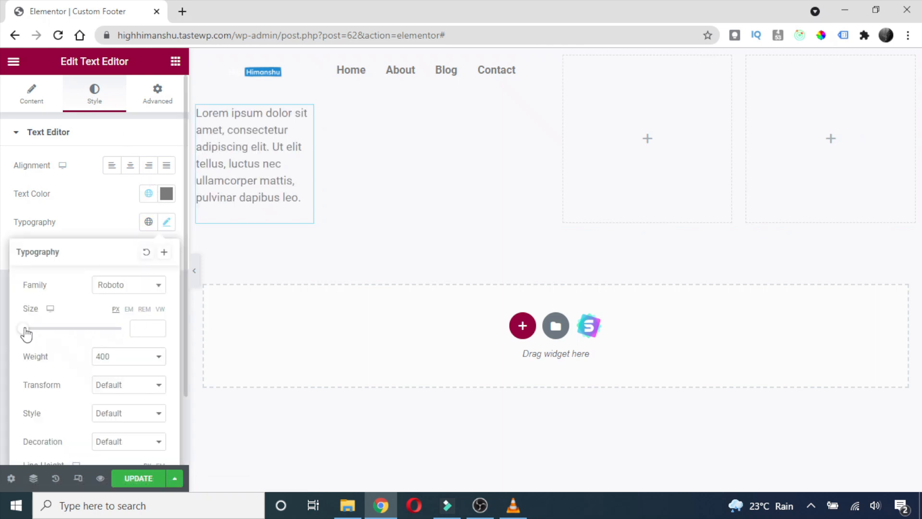
{"action": "left_click", "coordinate": [145, 328]}
{"action": "type", "text": "15"}
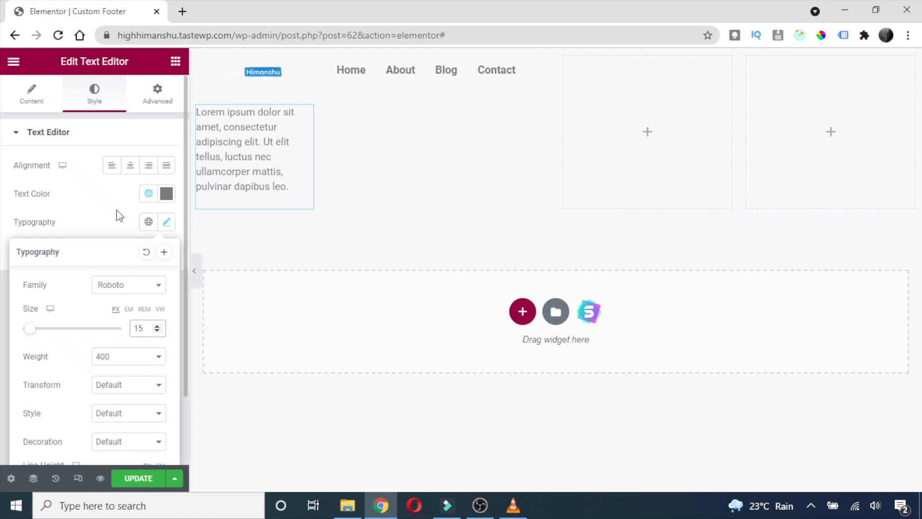
{"action": "left_click", "coordinate": [167, 197]}
{"action": "left_click_drag", "start_coordinate": [103, 310], "coordinate": [96, 355]}
{"action": "left_click", "coordinate": [101, 192]}
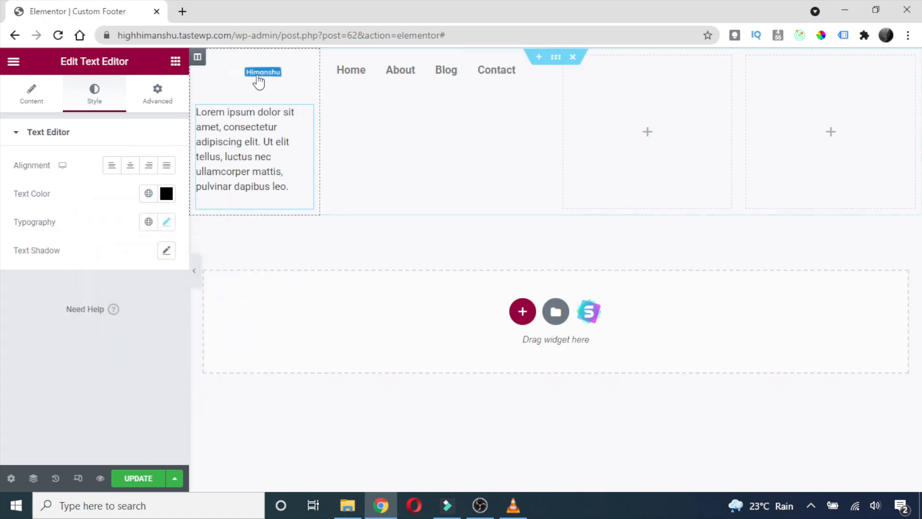
Align the site logo to the left.
{"action": "right_click", "coordinate": [240, 78]}
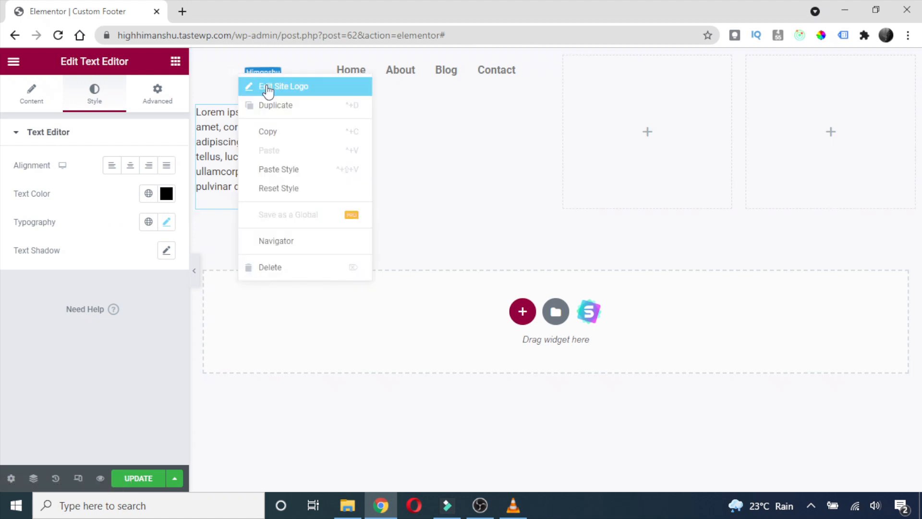
{"action": "left_click", "coordinate": [267, 89]}
{"action": "scroll", "coordinate": [123, 266], "scroll_direction": "down", "scroll_amount": 1}
{"action": "scroll", "coordinate": [119, 206], "scroll_direction": "up", "scroll_amount": 1}
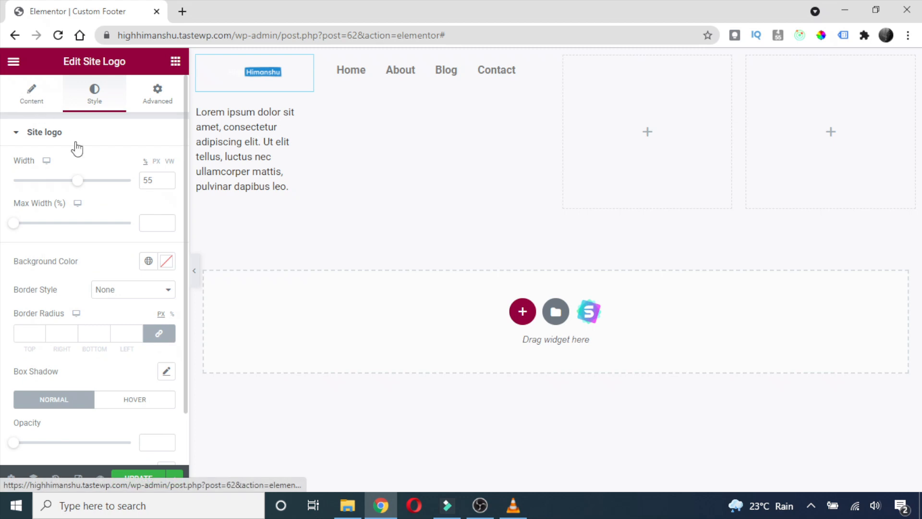
{"action": "left_click", "coordinate": [130, 218]}
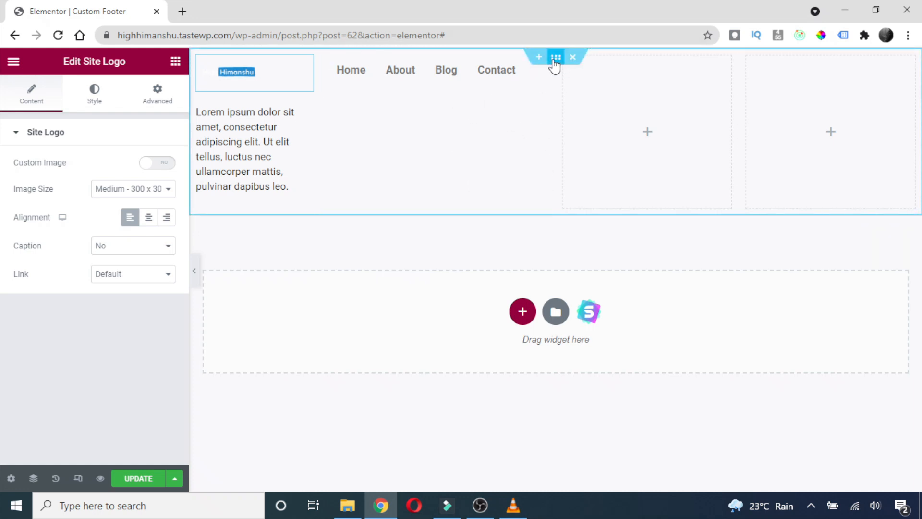
{"action": "right_click", "coordinate": [556, 63]}
Give the footer section a gradient background from Header Color 2 to Header Color 1.
{"action": "left_click", "coordinate": [565, 71]}
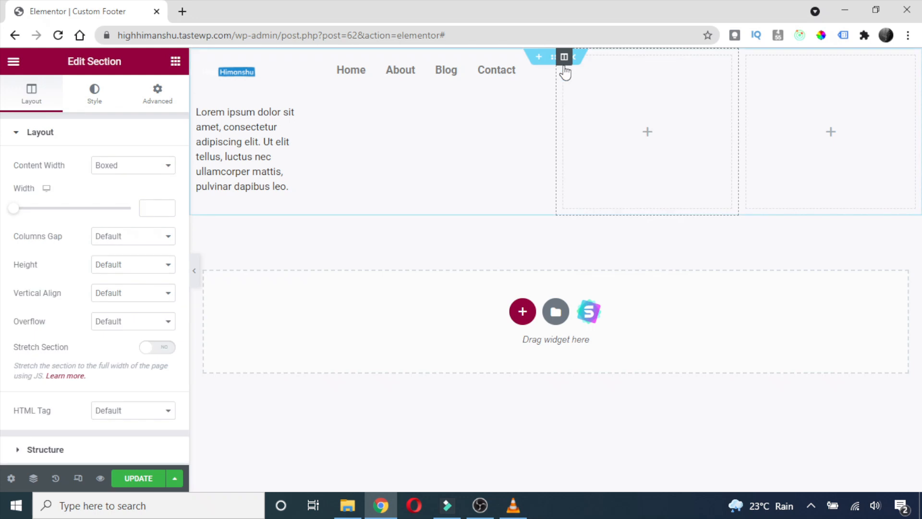
{"action": "left_click", "coordinate": [95, 96]}
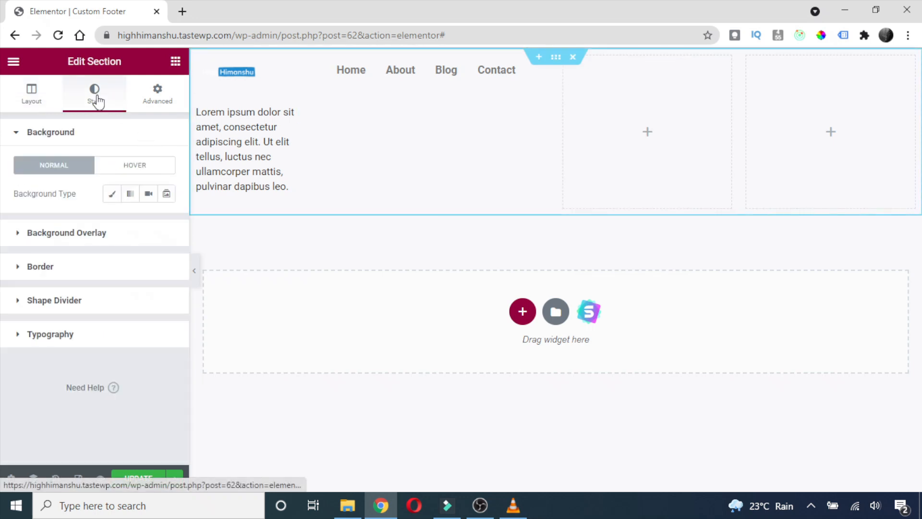
{"action": "left_click", "coordinate": [128, 196]}
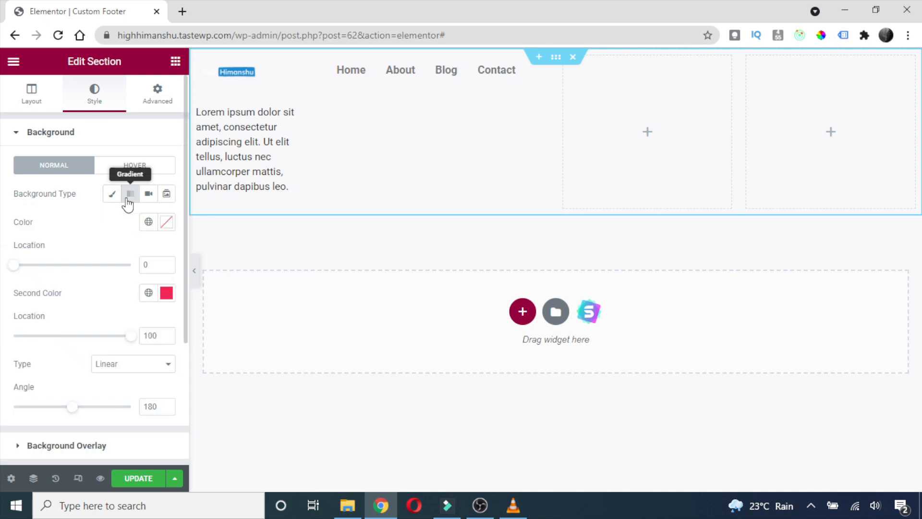
{"action": "left_click", "coordinate": [167, 222]}
{"action": "left_click", "coordinate": [79, 215]}
{"action": "left_click", "coordinate": [148, 221]}
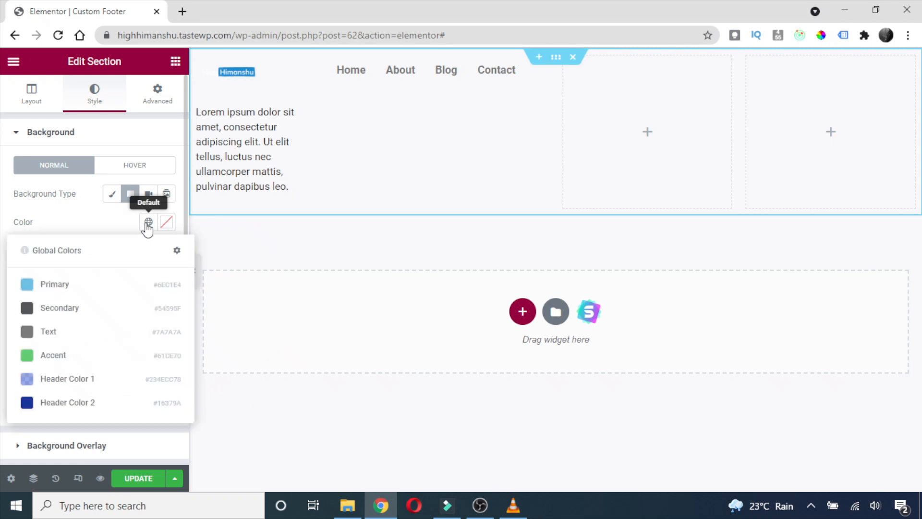
{"action": "left_click", "coordinate": [51, 402]}
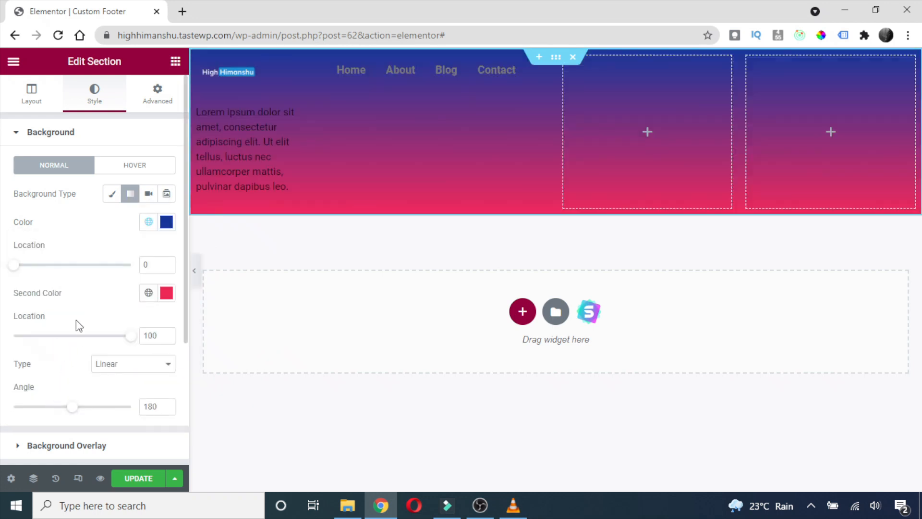
{"action": "left_click", "coordinate": [149, 296]}
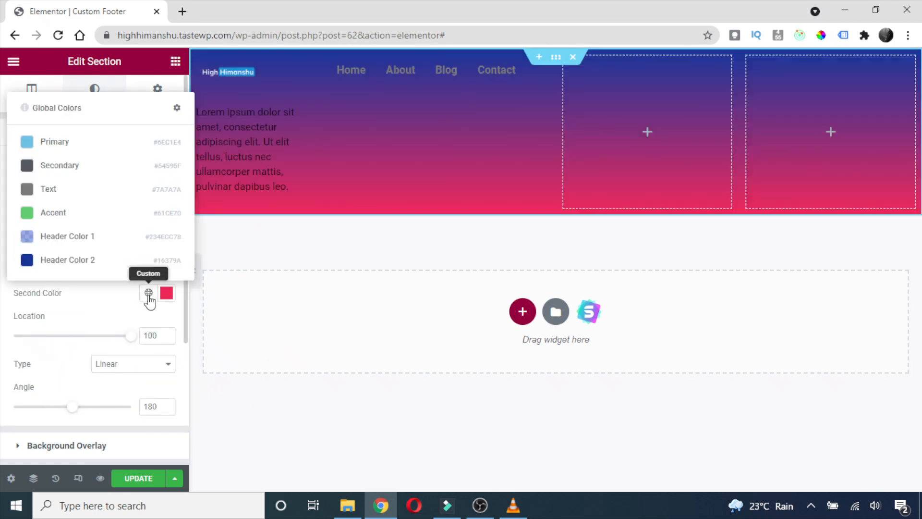
{"action": "left_click", "coordinate": [73, 242]}
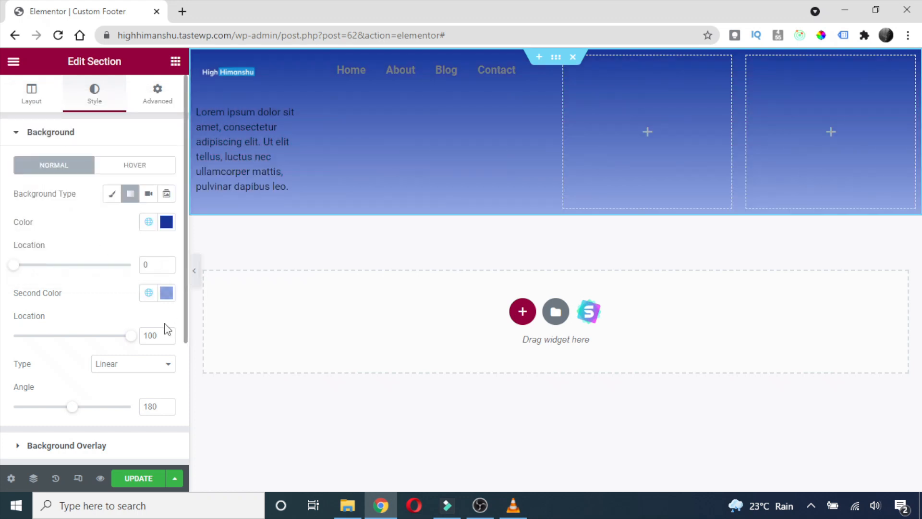
Set the gradient angle to 300°.
{"action": "mouse_move", "coordinate": [59, 415]}
{"action": "left_mouse_down"}
{"action": "mouse_move", "coordinate": [9, 410]}
{"action": "mouse_move", "coordinate": [50, 409]}
{"action": "left_mouse_up"}
{"action": "mouse_move", "coordinate": [105, 412]}
{"action": "left_mouse_down"}
{"action": "mouse_move", "coordinate": [137, 409]}
{"action": "mouse_move", "coordinate": [96, 417]}
{"action": "left_mouse_up"}
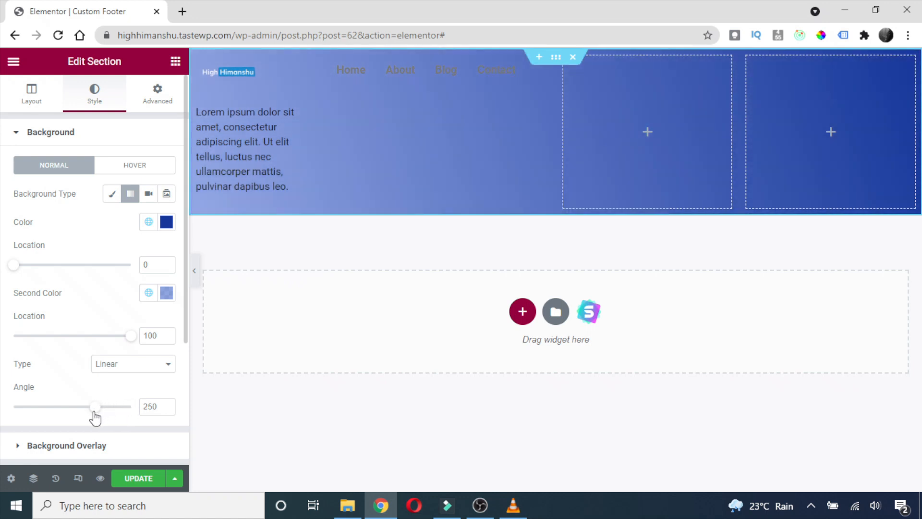
{"action": "double_click", "coordinate": [162, 404]}
{"action": "type", "text": "300"}
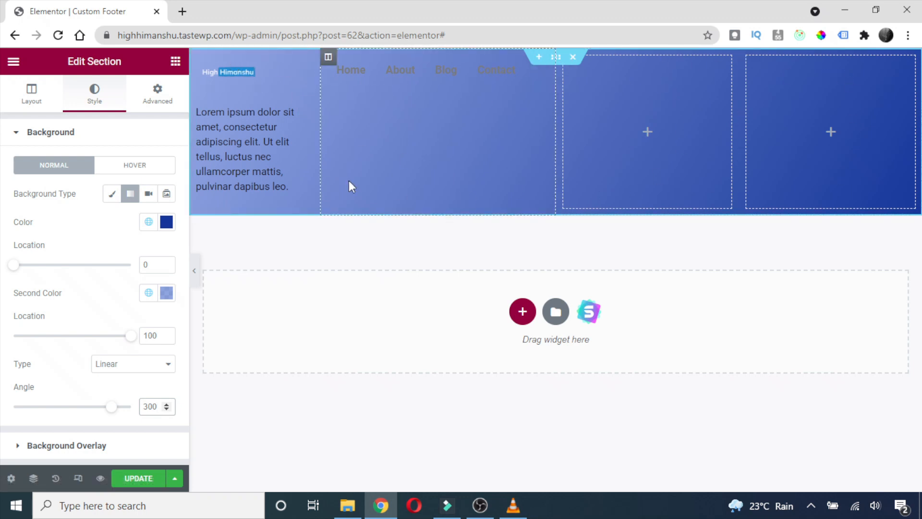
Set the footer section's heading colour to white in its typography settings.
{"action": "right_click", "coordinate": [235, 140]}
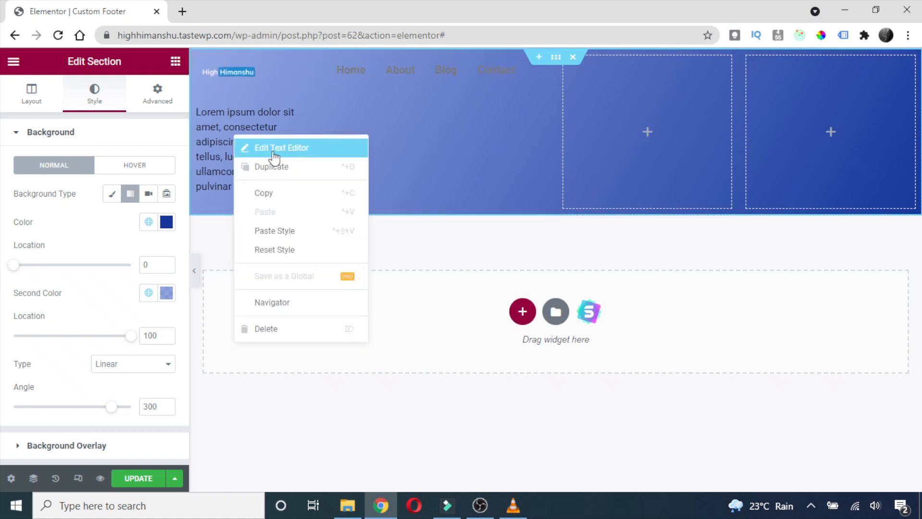
{"action": "right_click", "coordinate": [557, 59]}
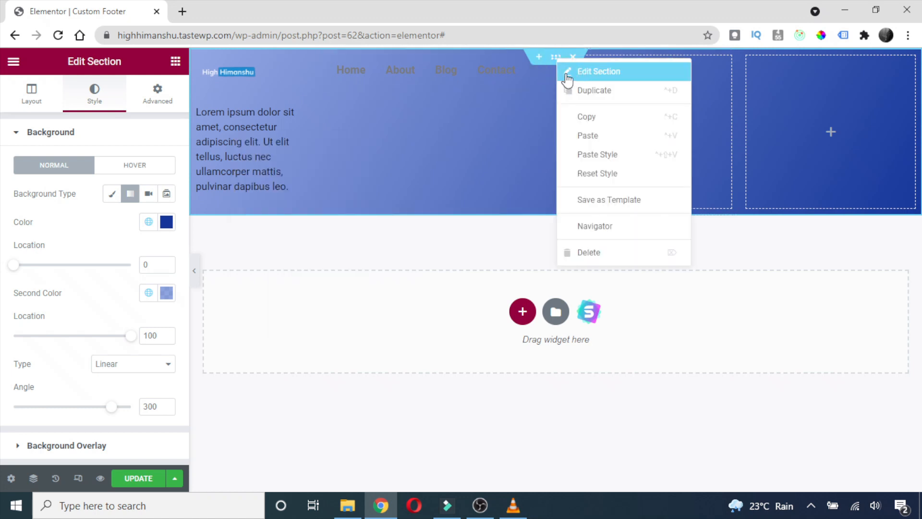
{"action": "left_click", "coordinate": [593, 70]}
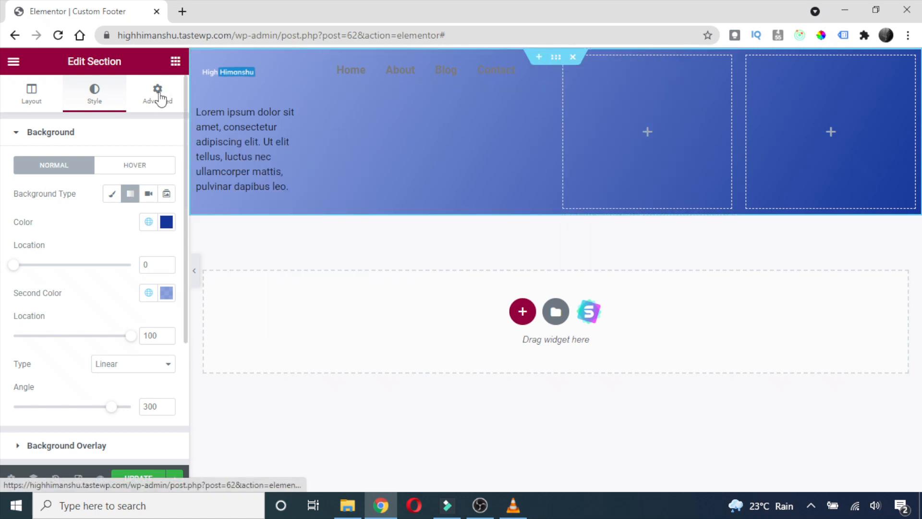
{"action": "scroll", "coordinate": [66, 307], "scroll_direction": "down", "scroll_amount": 4}
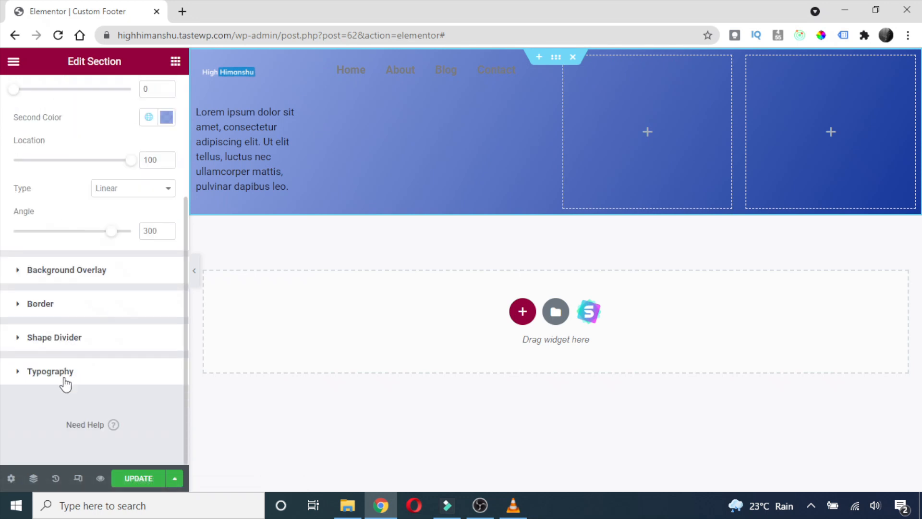
{"action": "left_click", "coordinate": [50, 372]}
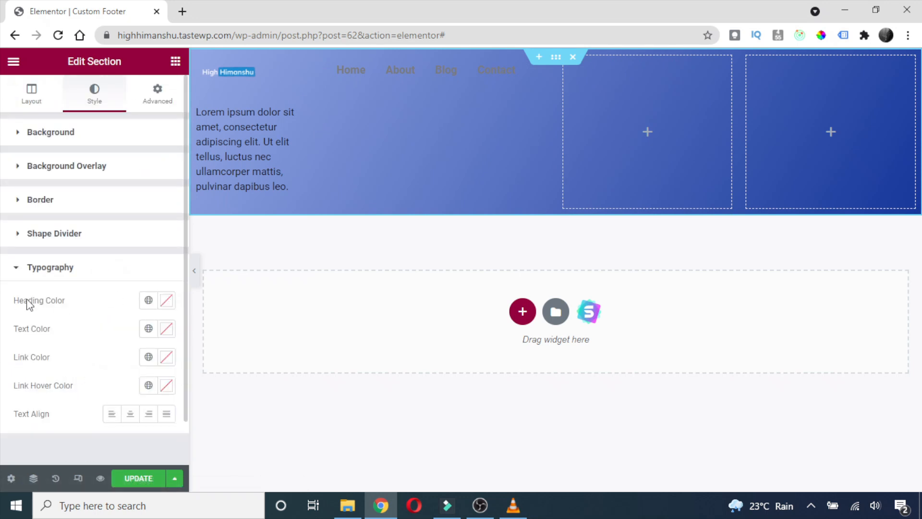
{"action": "left_click", "coordinate": [167, 301]}
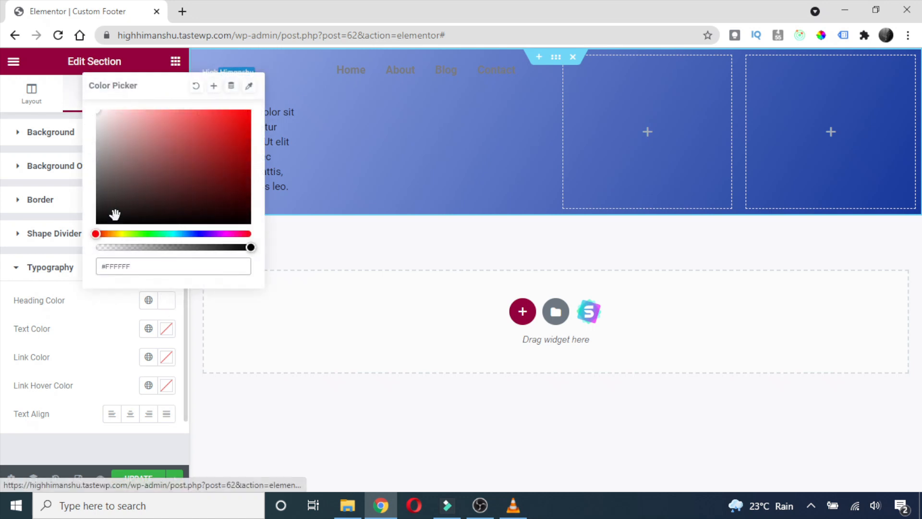
{"action": "left_click", "coordinate": [105, 310]}
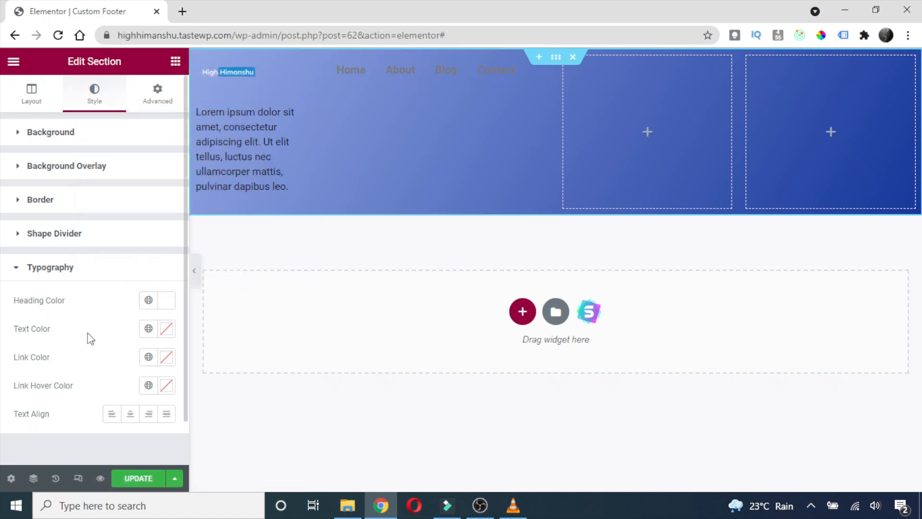
Make the section's text and link colours white (#FFFFFF) as well.
{"action": "left_click", "coordinate": [166, 328]}
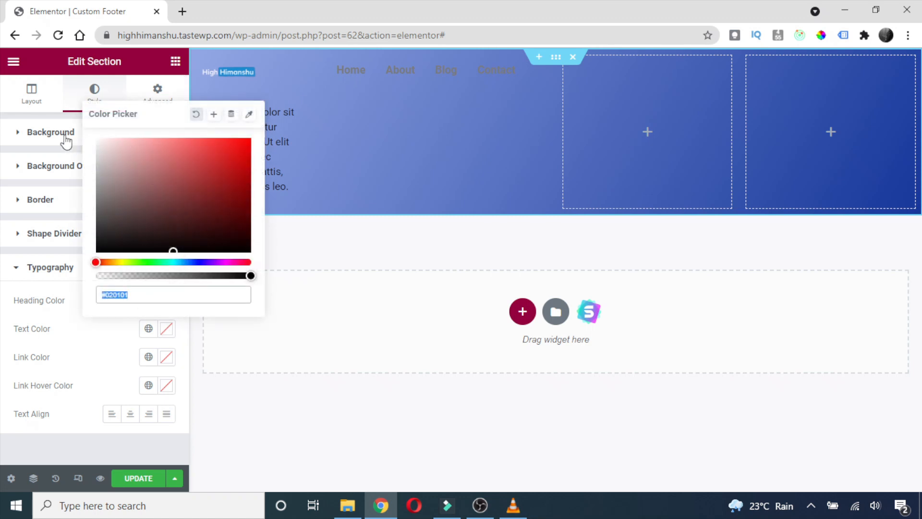
{"action": "type", "text": "#FFFFFF"}
{"action": "left_click", "coordinate": [172, 363]}
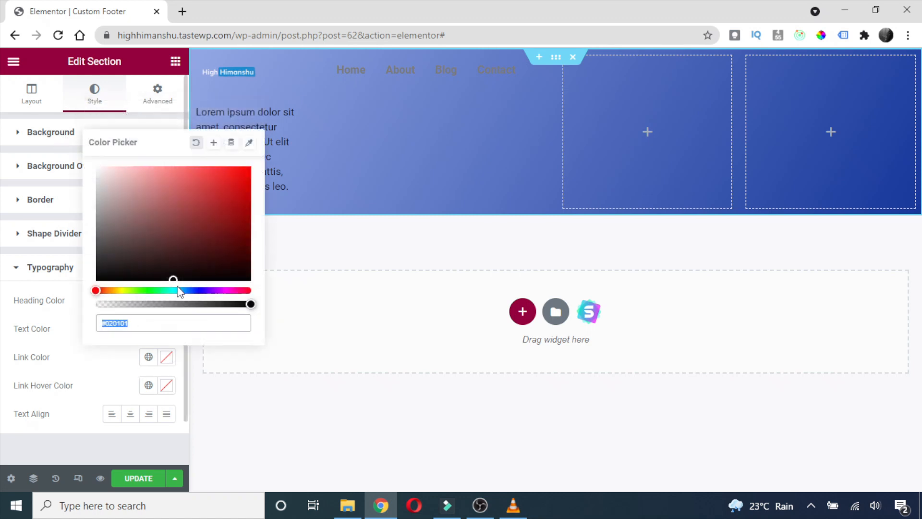
{"action": "type", "text": "#FFFFFF"}
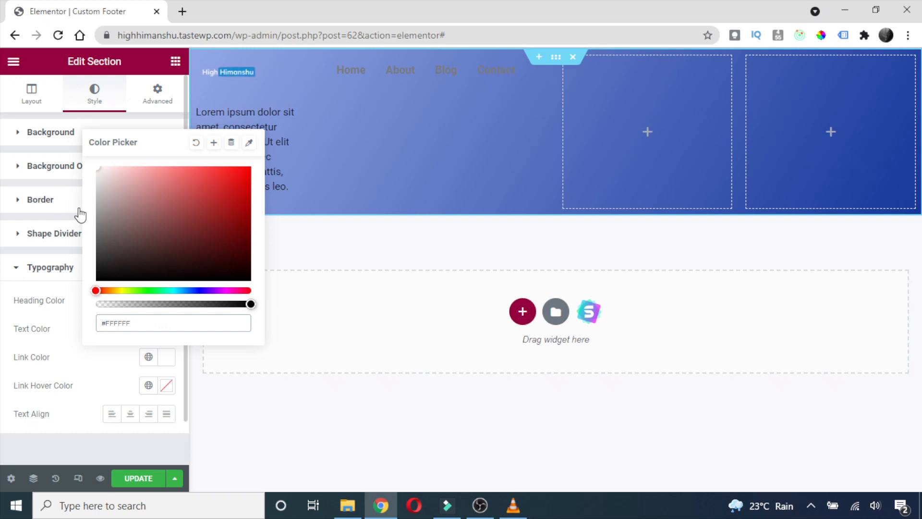
{"action": "left_click", "coordinate": [80, 370]}
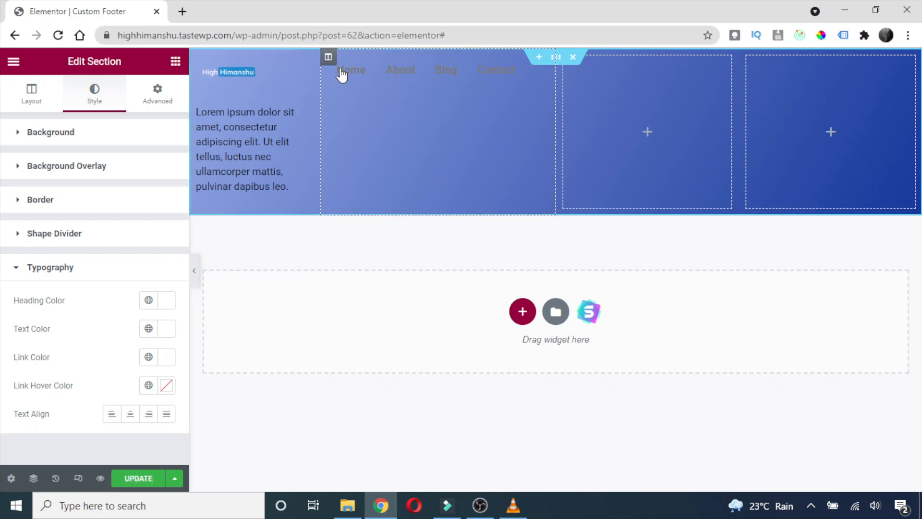
{"action": "left_click", "coordinate": [41, 268]}
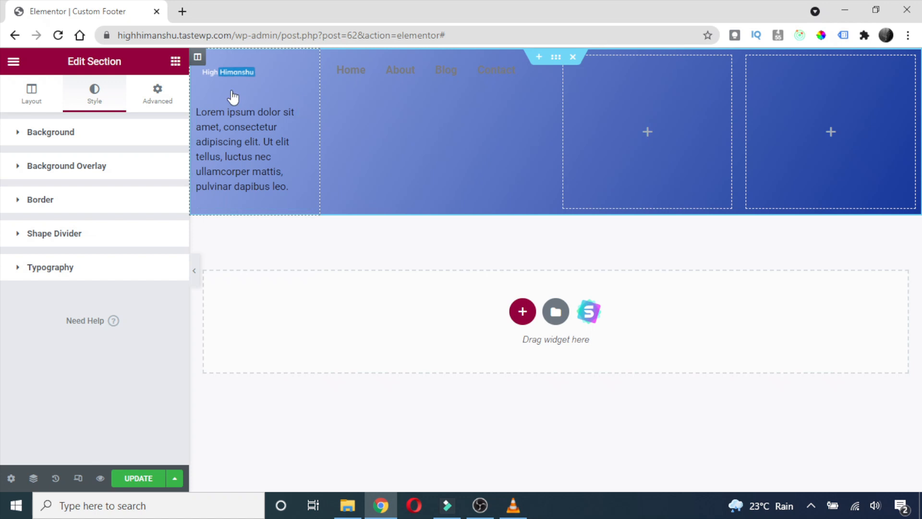
{"action": "right_click", "coordinate": [198, 61]}
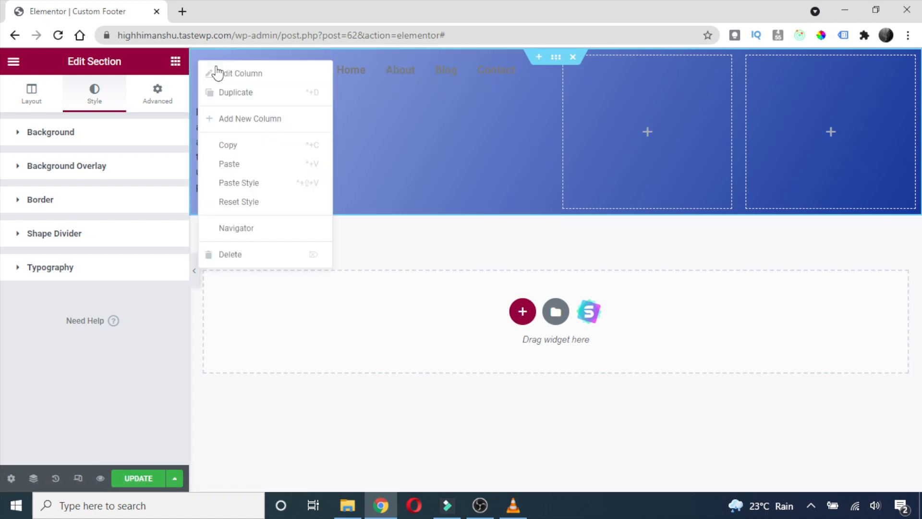
Set the first column's heading and text colours to white (#FFFFFF).
{"action": "left_click", "coordinate": [226, 75]}
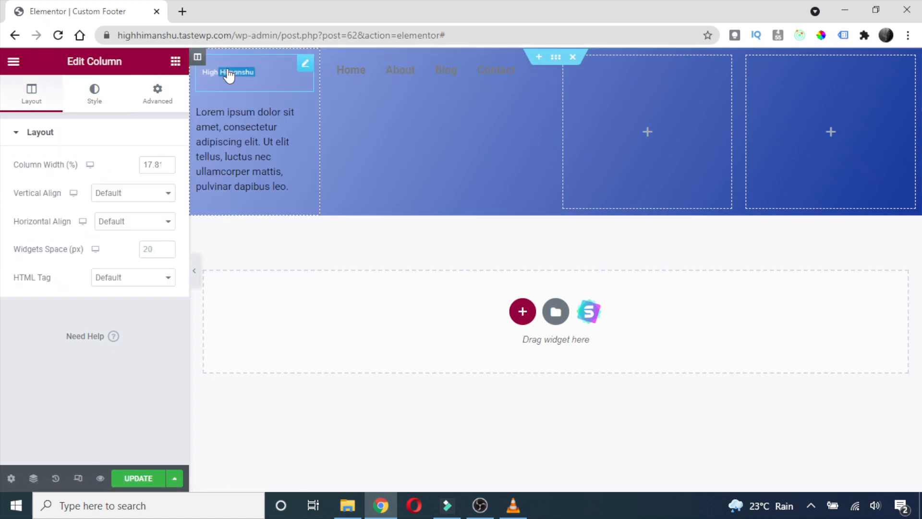
{"action": "left_click", "coordinate": [147, 102]}
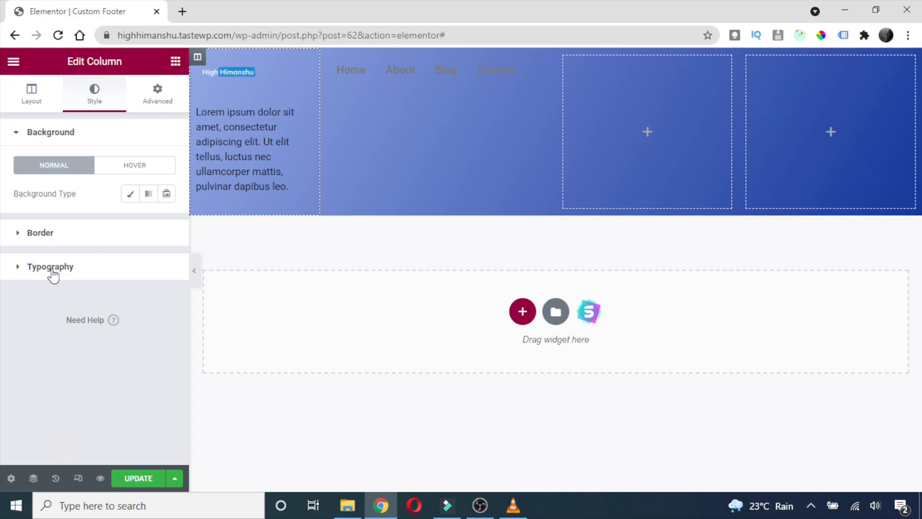
{"action": "left_click", "coordinate": [80, 269]}
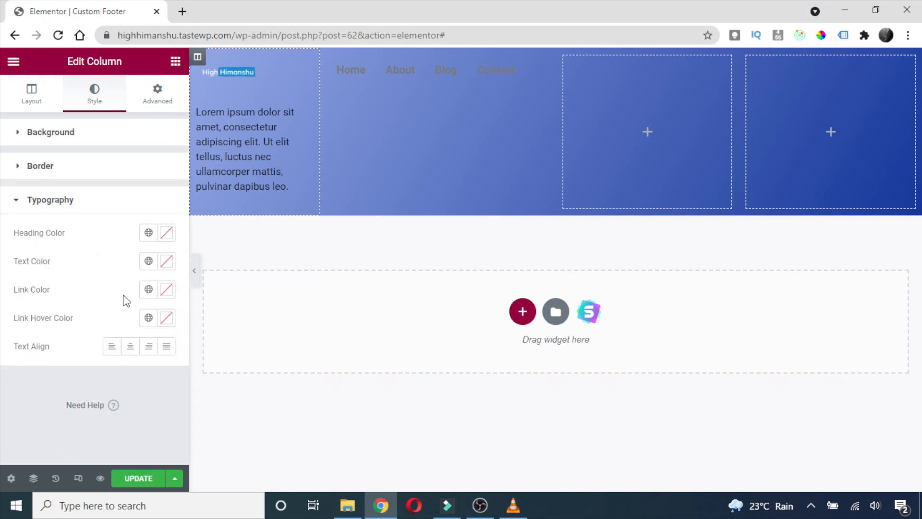
{"action": "left_click", "coordinate": [166, 234]}
{"action": "type", "text": "#FFFFFF"}
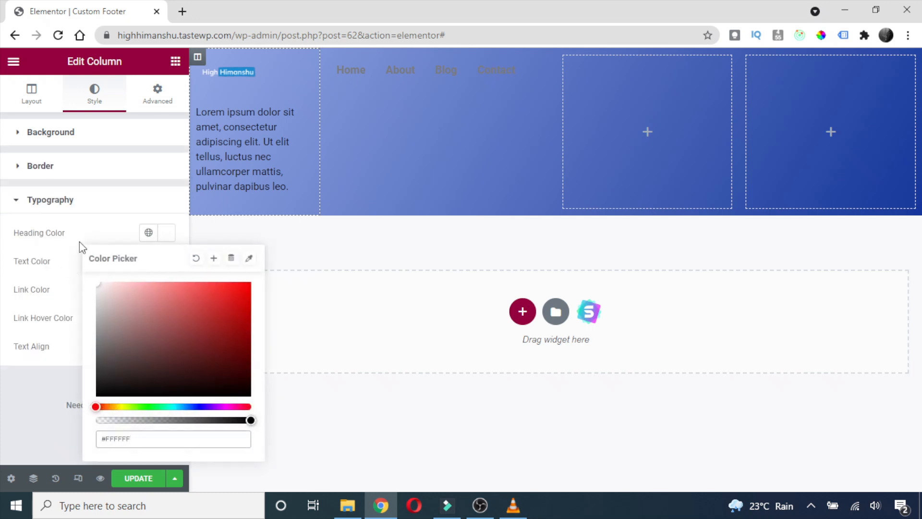
{"action": "left_click", "coordinate": [82, 232]}
{"action": "left_click", "coordinate": [165, 261]}
{"action": "type", "text": "#FFFFFF"}
{"action": "left_click", "coordinate": [82, 249]}
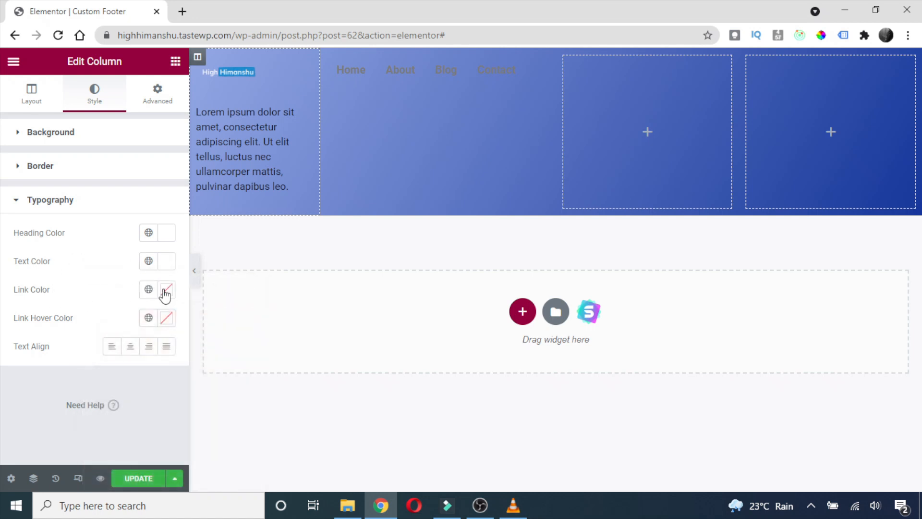
Make the column's link colour white and save the footer with Update.
{"action": "left_click", "coordinate": [166, 289]}
{"action": "type", "text": "#FFFFFF"}
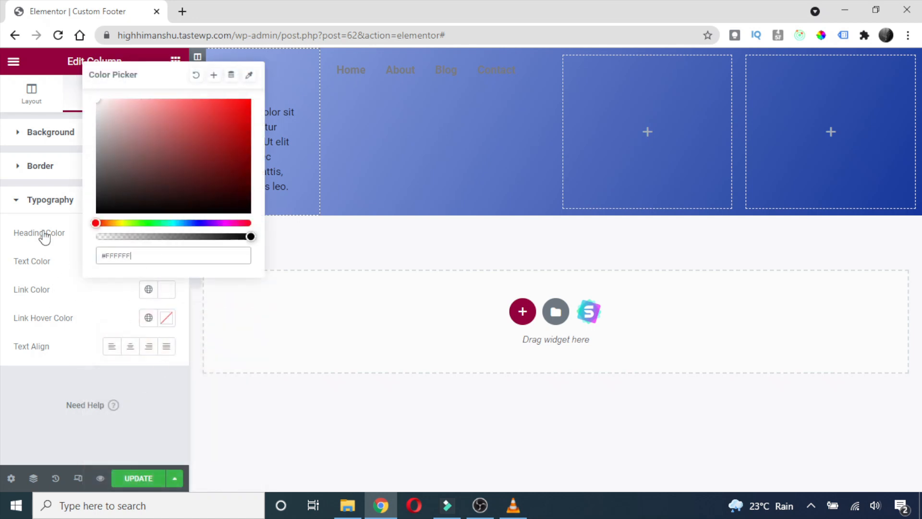
{"action": "left_click", "coordinate": [67, 316]}
{"action": "left_click", "coordinate": [139, 479]}
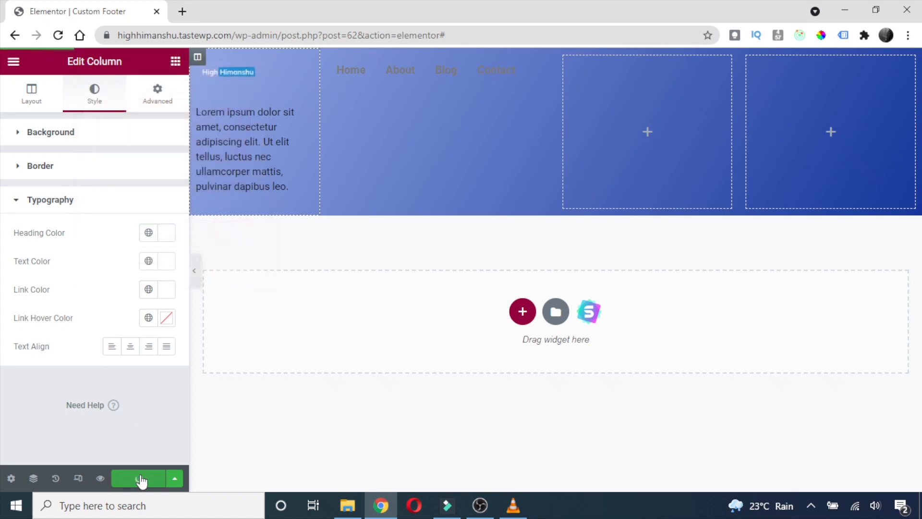
Check the saved footer in the preview tab, then select the Lorem ipsum paragraph in the editor.
{"action": "left_click", "coordinate": [101, 480]}
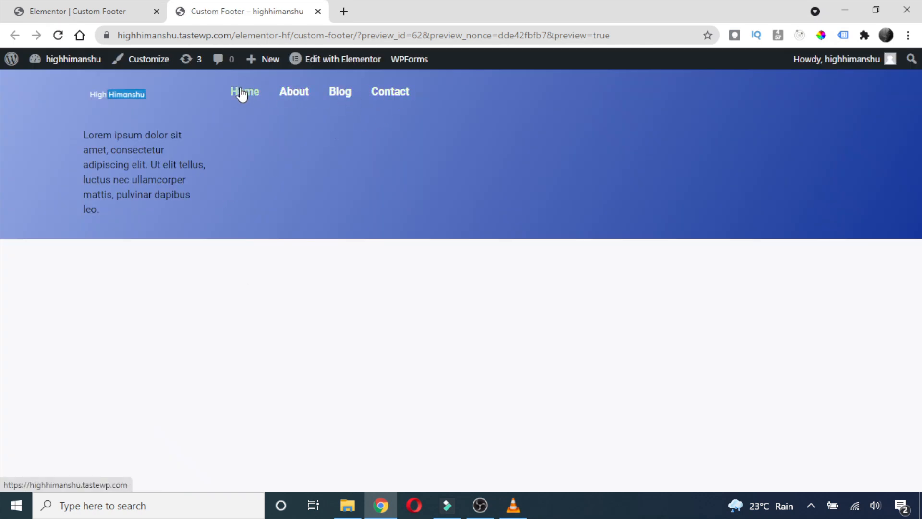
{"action": "left_click", "coordinate": [130, 5]}
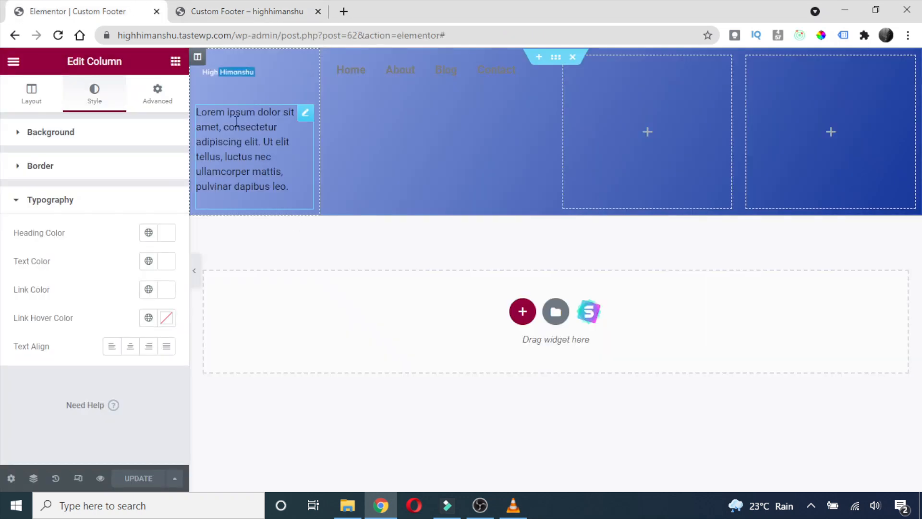
{"action": "right_click", "coordinate": [198, 58]}
{"action": "left_click", "coordinate": [222, 74]}
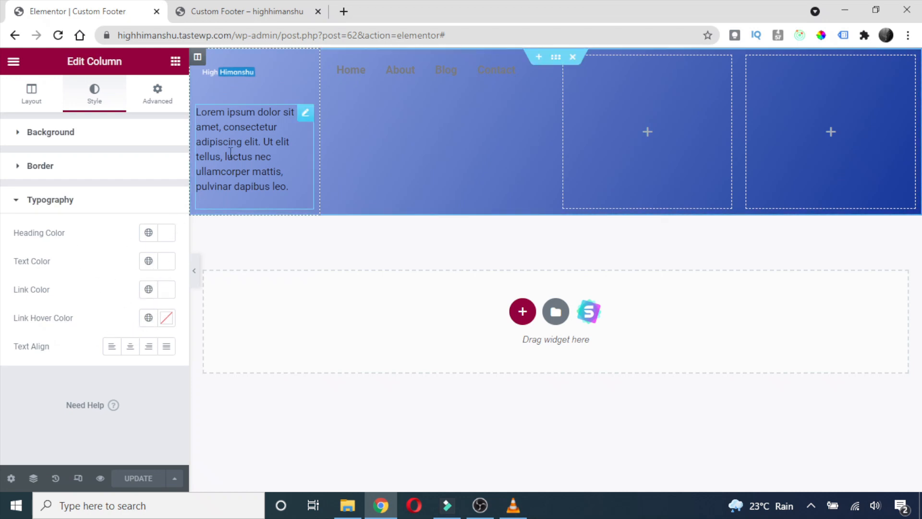
{"action": "left_click", "coordinate": [192, 10]}
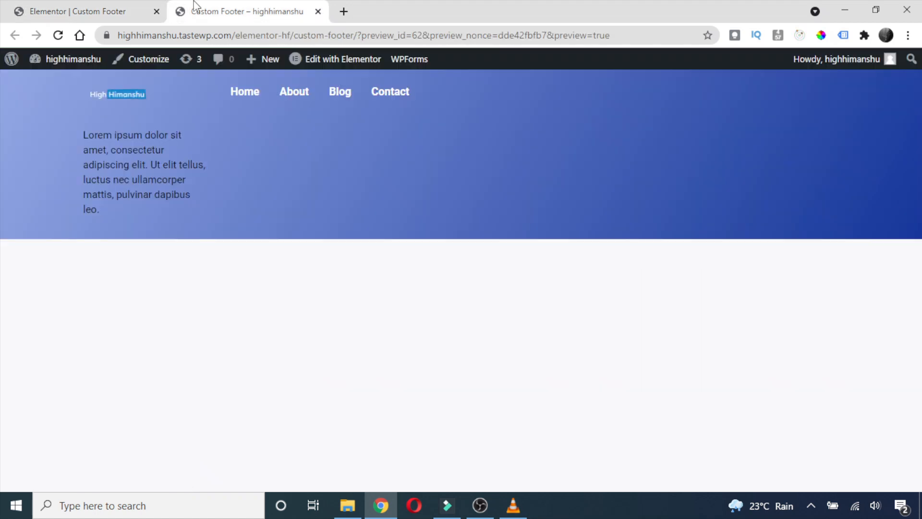
{"action": "left_click", "coordinate": [79, 10]}
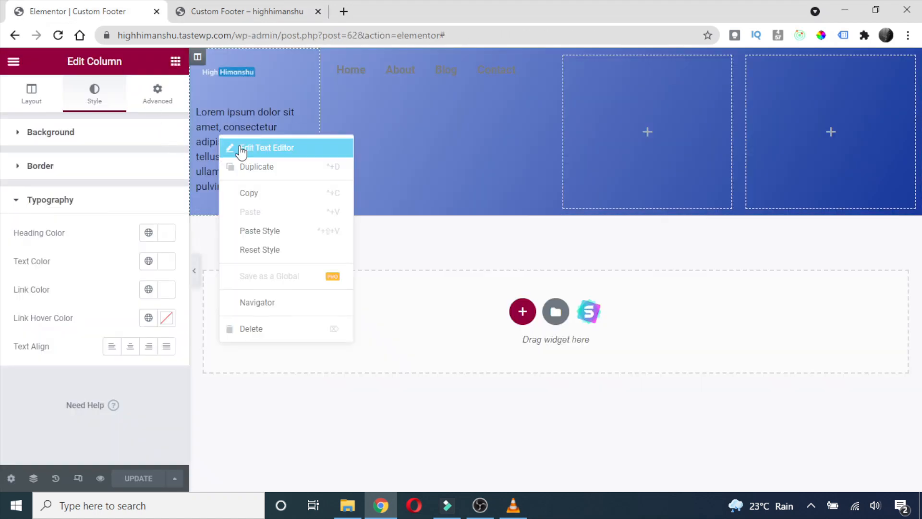
{"action": "left_click", "coordinate": [245, 147]}
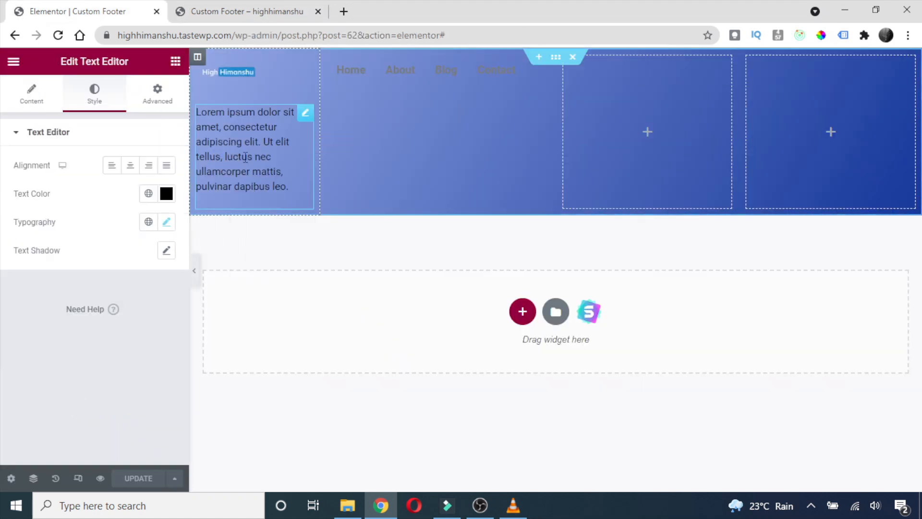
Change the paragraph's text colour to white (#FFFFFF).
{"action": "left_click", "coordinate": [166, 193]}
{"action": "type", "text": "#FFFFFF"}
{"action": "left_click", "coordinate": [37, 321]}
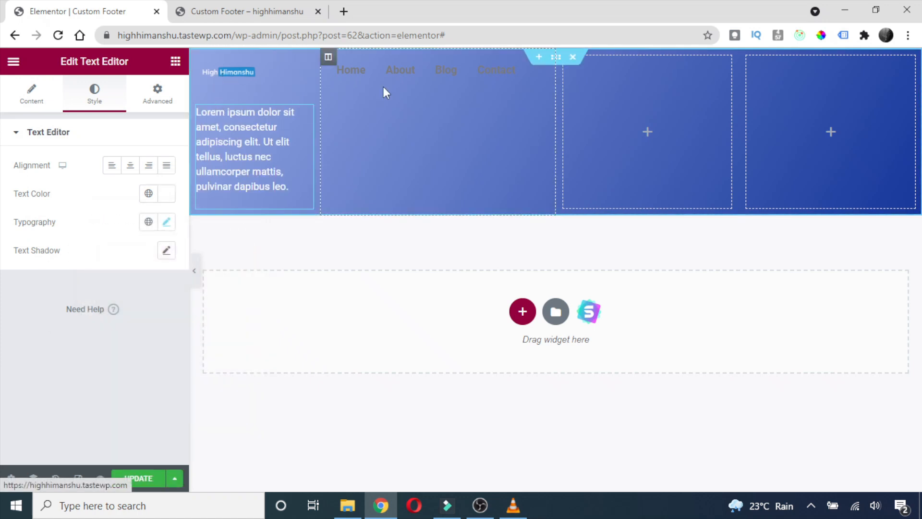
Save the footer and confirm the white paragraph text in the reloaded preview.
{"action": "left_click", "coordinate": [229, 7]}
{"action": "left_click", "coordinate": [82, 11]}
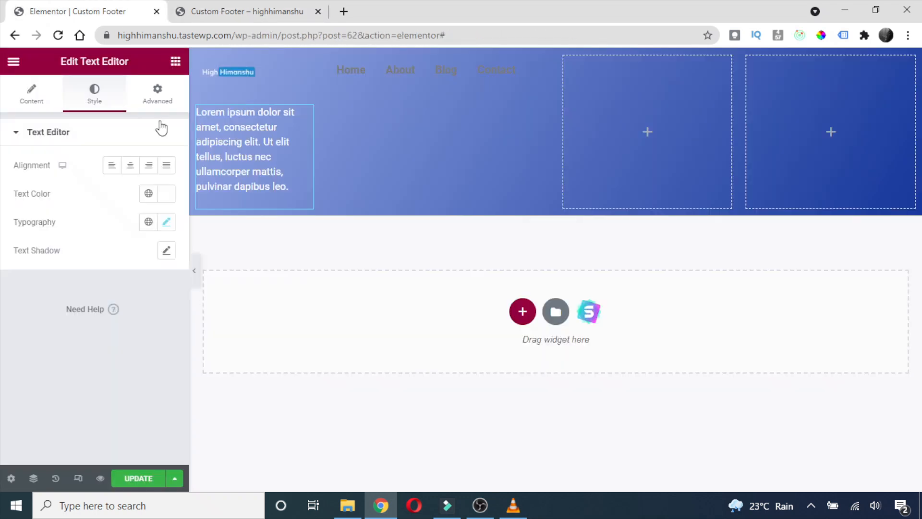
{"action": "left_click", "coordinate": [141, 478]}
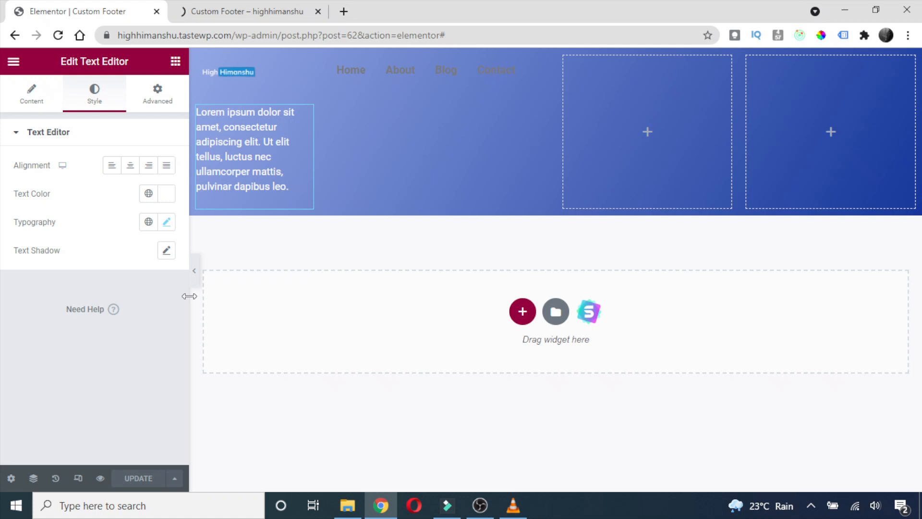
{"action": "left_click", "coordinate": [233, 9]}
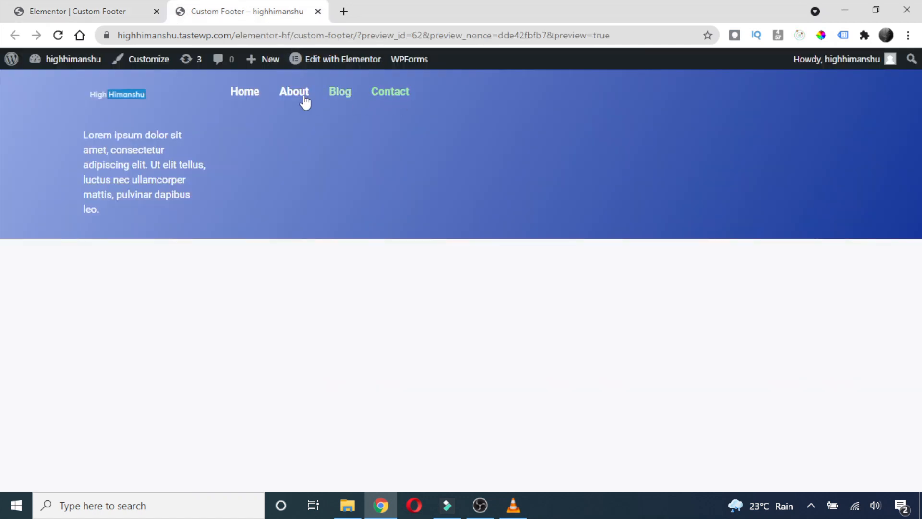
{"action": "left_click", "coordinate": [76, 12]}
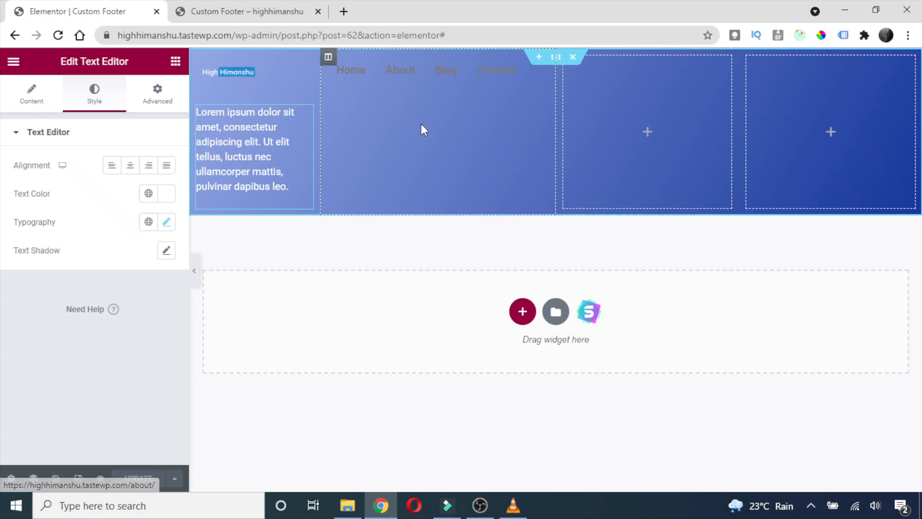
{"action": "left_click", "coordinate": [175, 61]}
Add a Heading titled 'Menu' above the navigation links.
{"action": "left_click_drag", "start_coordinate": [127, 192], "coordinate": [370, 56]}
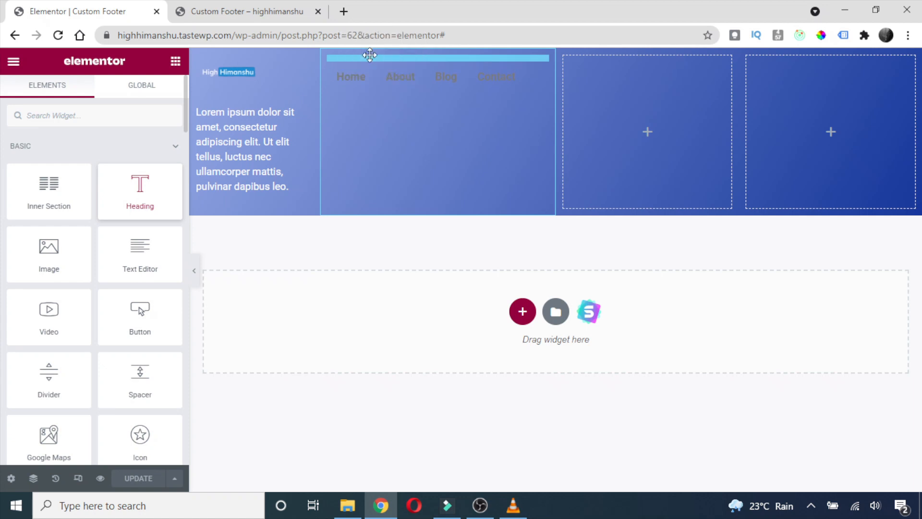
{"action": "left_click", "coordinate": [118, 176]}
{"action": "key", "text": "ctrl+a"}
{"action": "type", "text": "Men"}
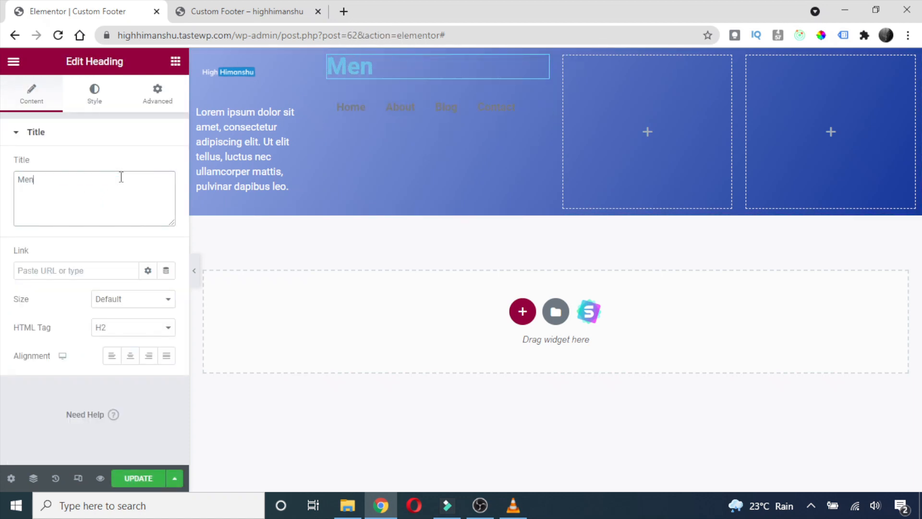
Make the Menu heading near-white with a 30 px font size.
{"action": "left_click", "coordinate": [95, 100]}
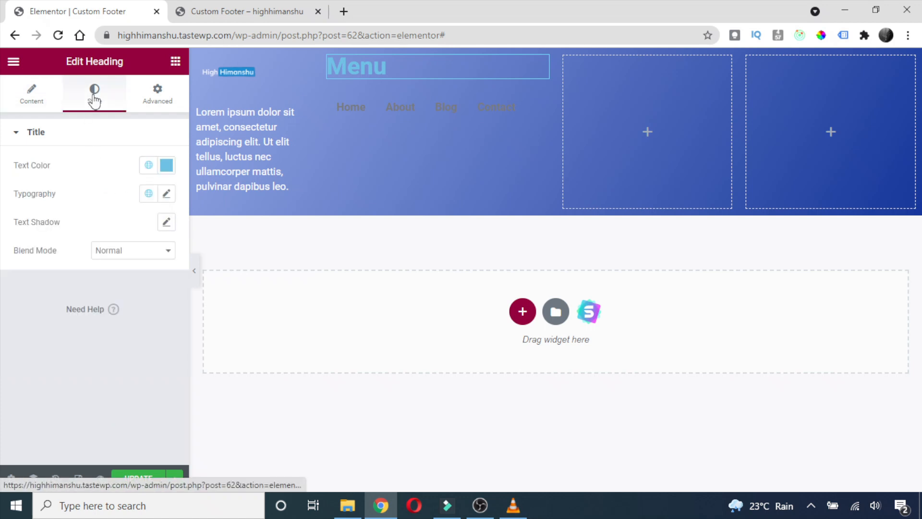
{"action": "left_click", "coordinate": [172, 177]}
{"action": "left_click_drag", "start_coordinate": [140, 236], "coordinate": [76, 218]}
{"action": "left_click", "coordinate": [40, 285]}
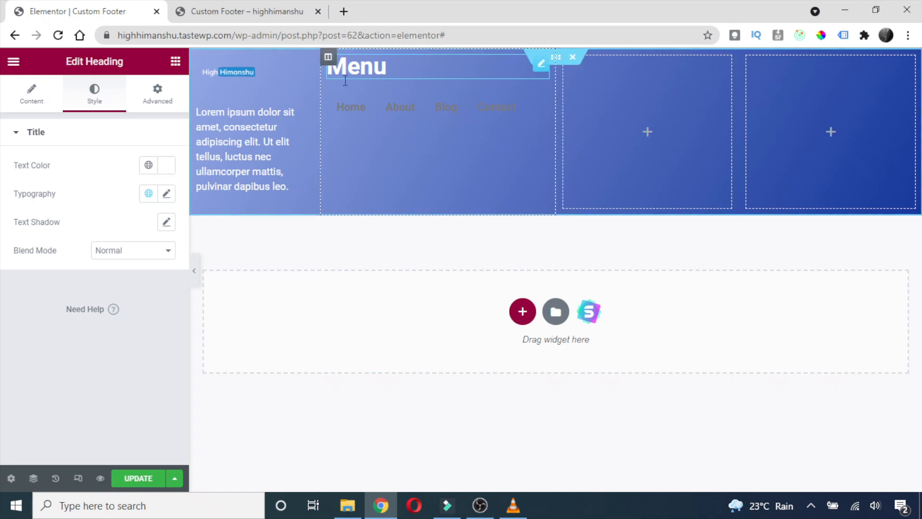
{"action": "left_click", "coordinate": [165, 195]}
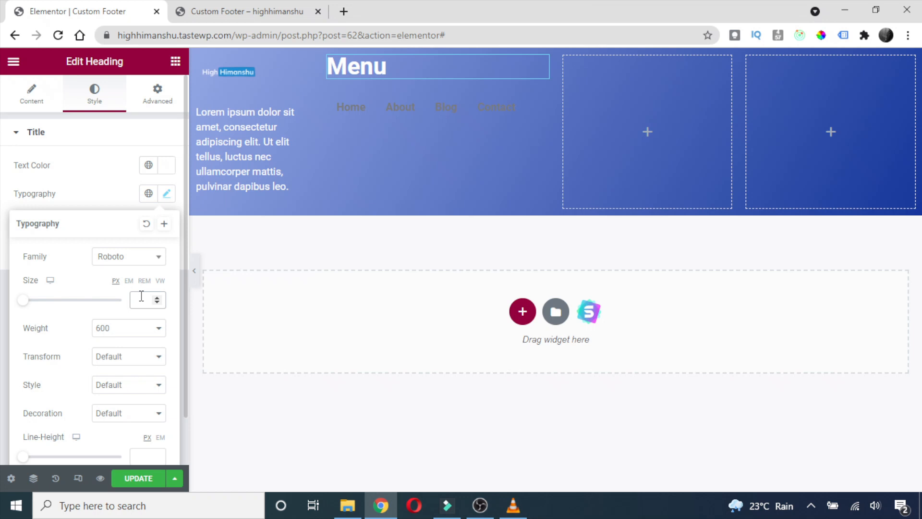
{"action": "type", "text": "28"}
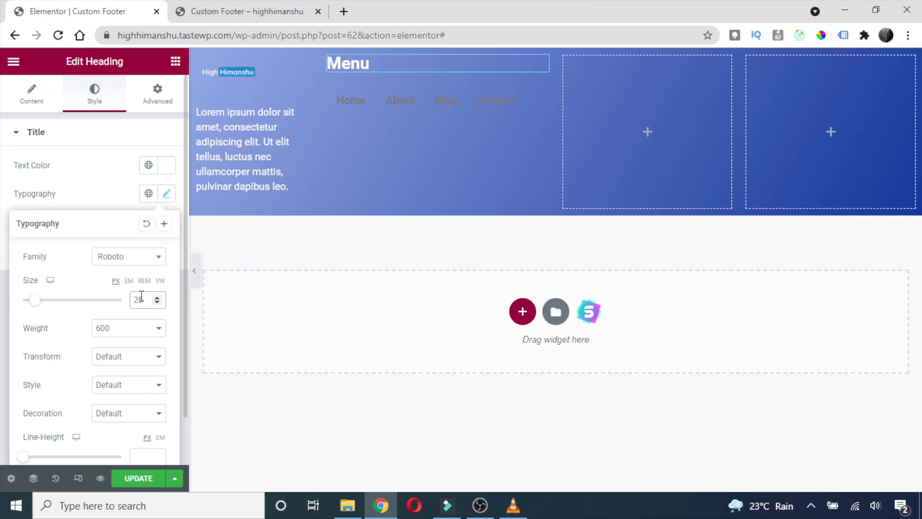
{"action": "key", "text": "BackSpace"}
{"action": "key", "text": "BackSpace"}
{"action": "type", "text": "30"}
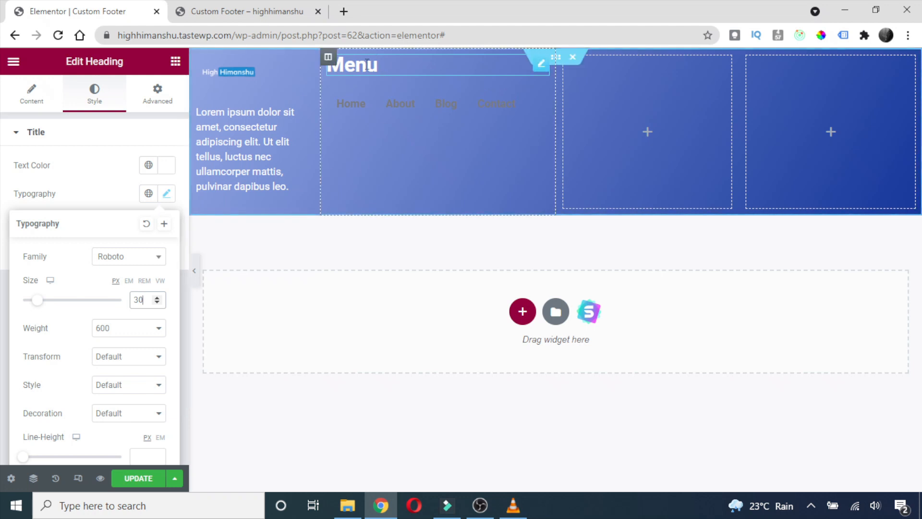
{"action": "right_click", "coordinate": [495, 64]}
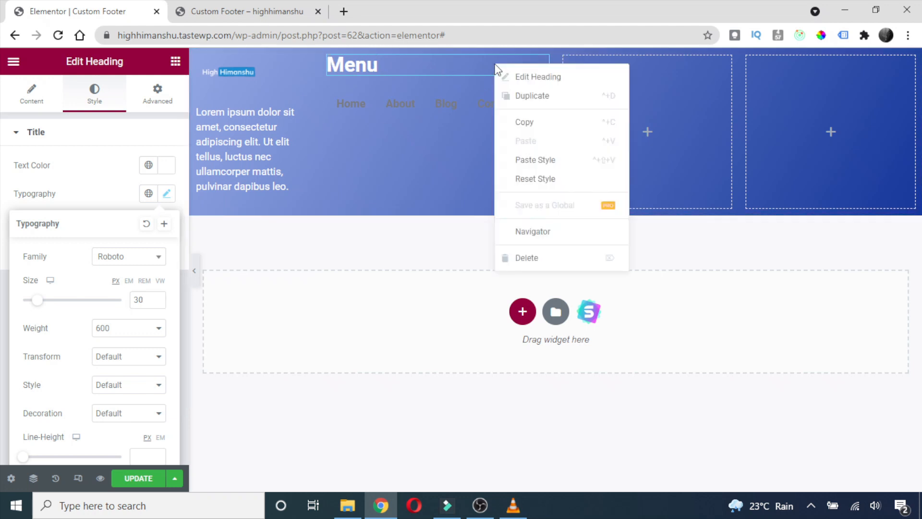
Duplicate the Menu heading below the links and retitle it 'Sub Menu'.
{"action": "left_click", "coordinate": [525, 96]}
{"action": "left_click_drag", "start_coordinate": [541, 100], "coordinate": [413, 126]}
{"action": "left_click", "coordinate": [25, 179]}
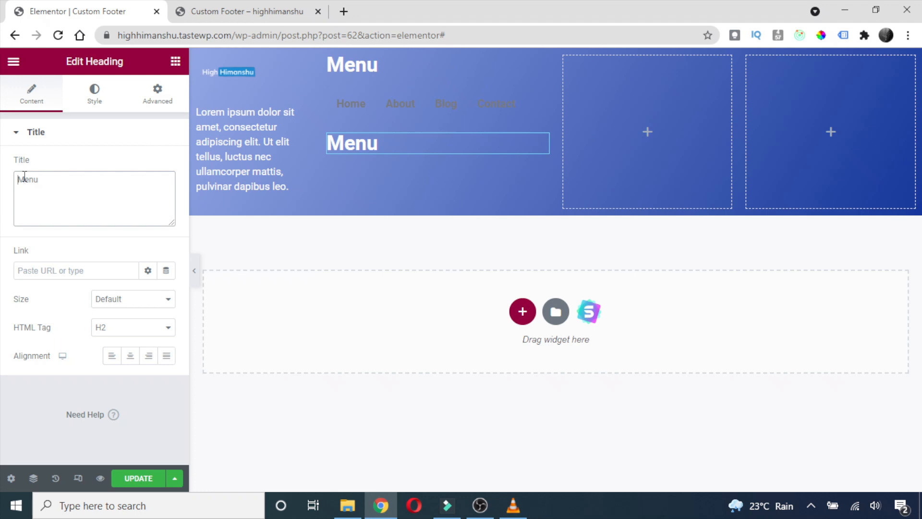
{"action": "type", "text": "Sun"}
{"action": "key", "text": "BackSpace"}
{"action": "key", "text": "BackSpace"}
{"action": "type", "text": "b"}
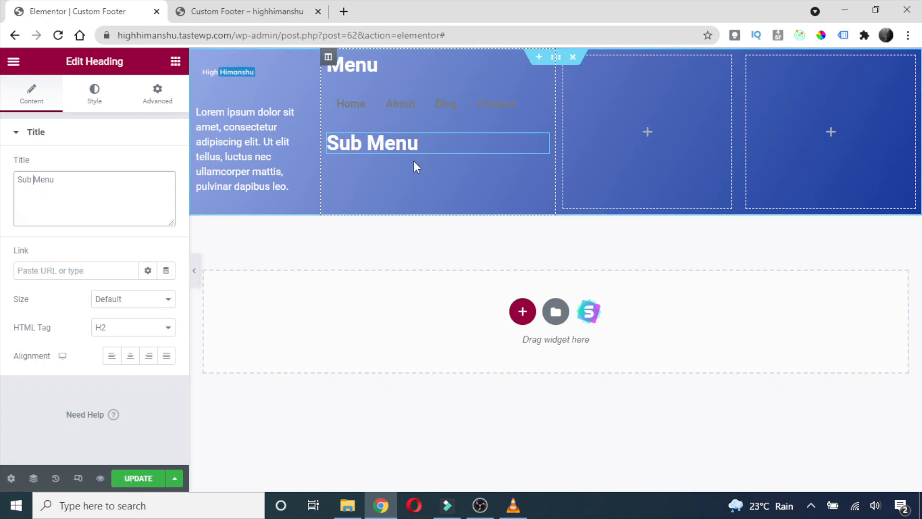
Duplicate the navigation menu beneath the Sub Menu heading and save the footer.
{"action": "right_click", "coordinate": [411, 102]}
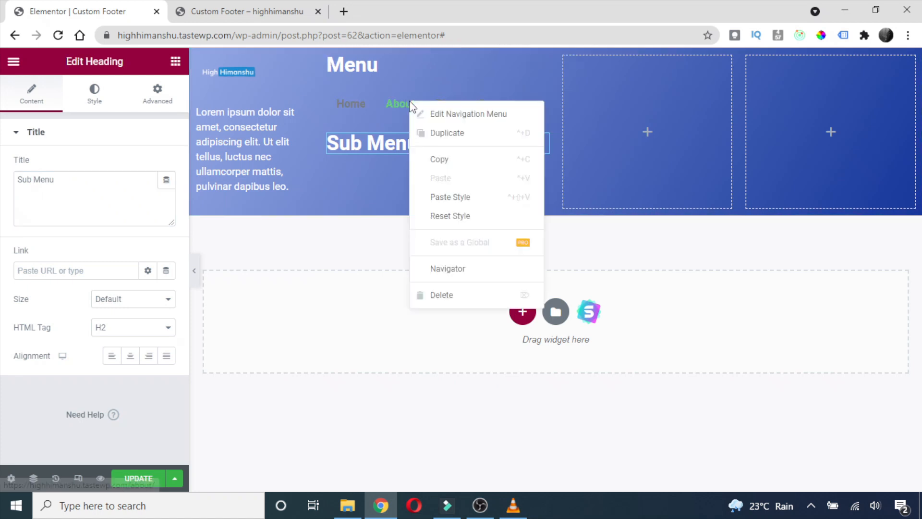
{"action": "left_click", "coordinate": [463, 138]}
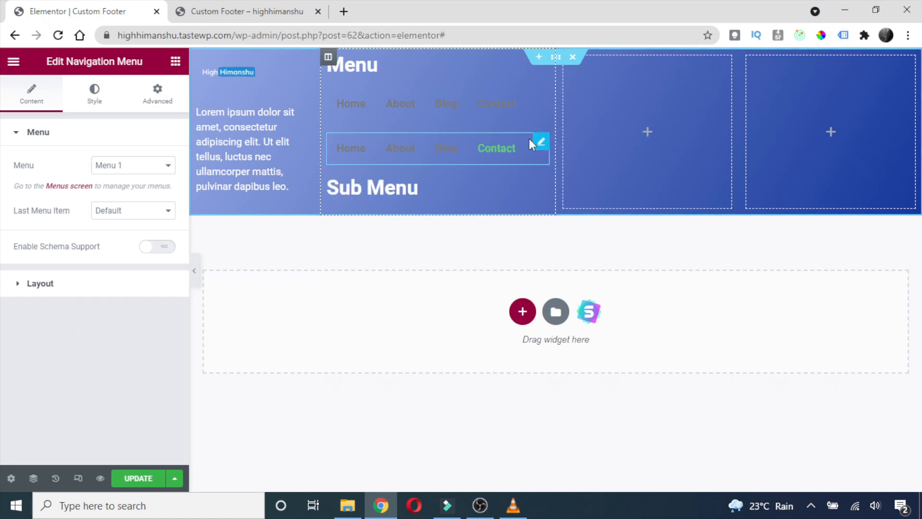
{"action": "left_click_drag", "start_coordinate": [541, 143], "coordinate": [391, 163]}
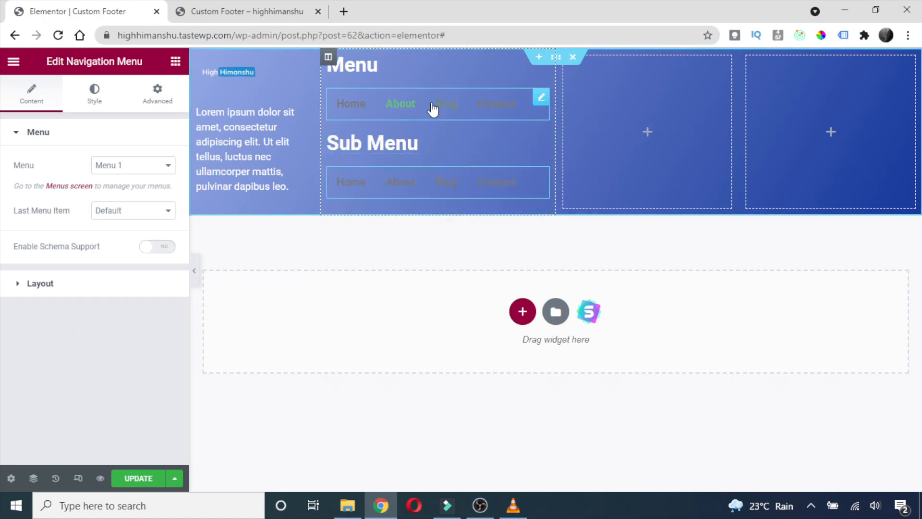
{"action": "left_click", "coordinate": [145, 482]}
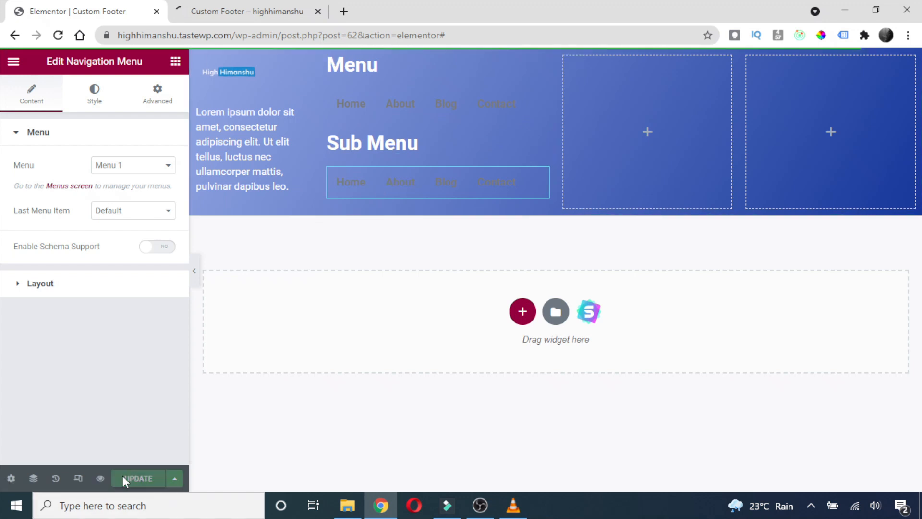
{"action": "left_click", "coordinate": [261, 17]}
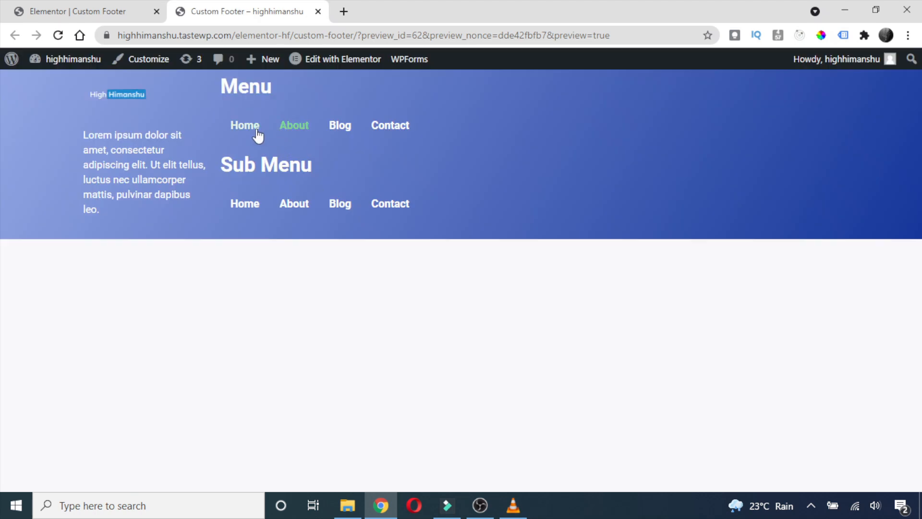
{"action": "left_click", "coordinate": [76, 19]}
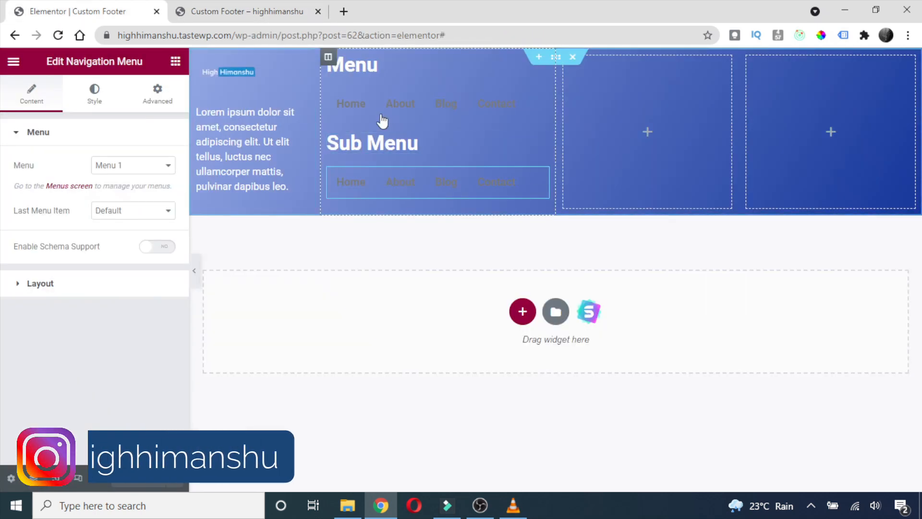
{"action": "left_click", "coordinate": [230, 7]}
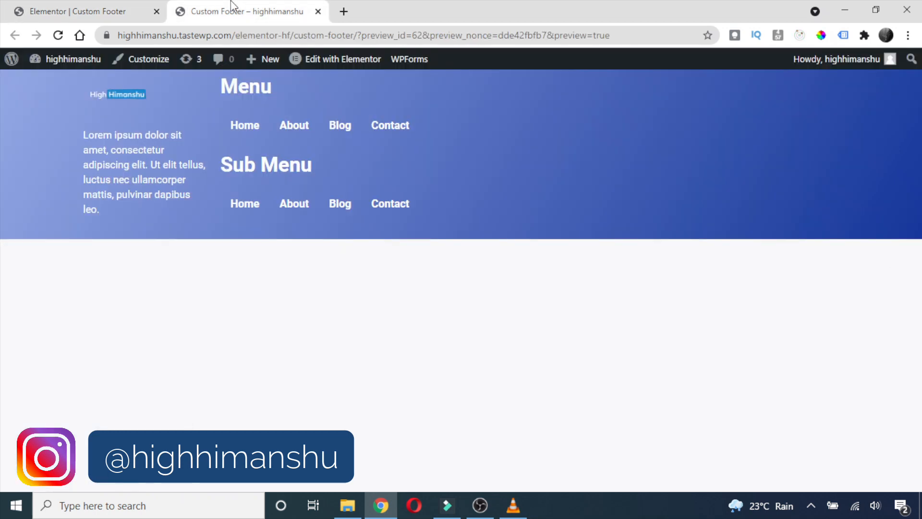
{"action": "left_click", "coordinate": [101, 3]}
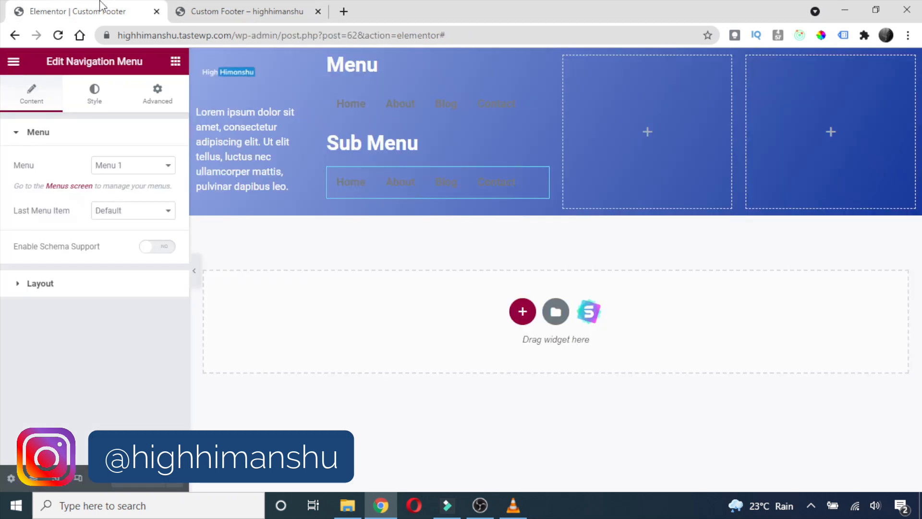
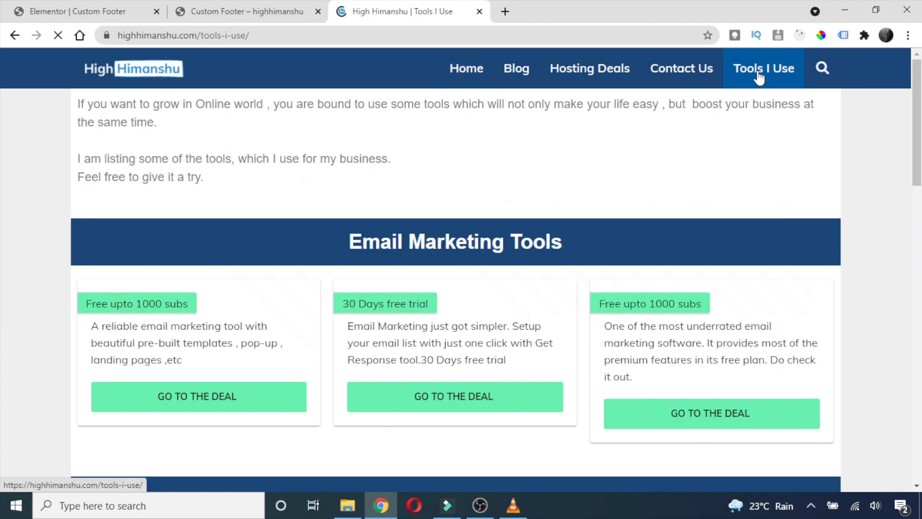
Follow the MailerLite 'Go to the deal' link under Email Marketing Tools into a new tab.
{"action": "scroll", "coordinate": [452, 206], "scroll_direction": "down", "scroll_amount": 3}
{"action": "scroll", "coordinate": [584, 271], "scroll_direction": "down", "scroll_amount": 3}
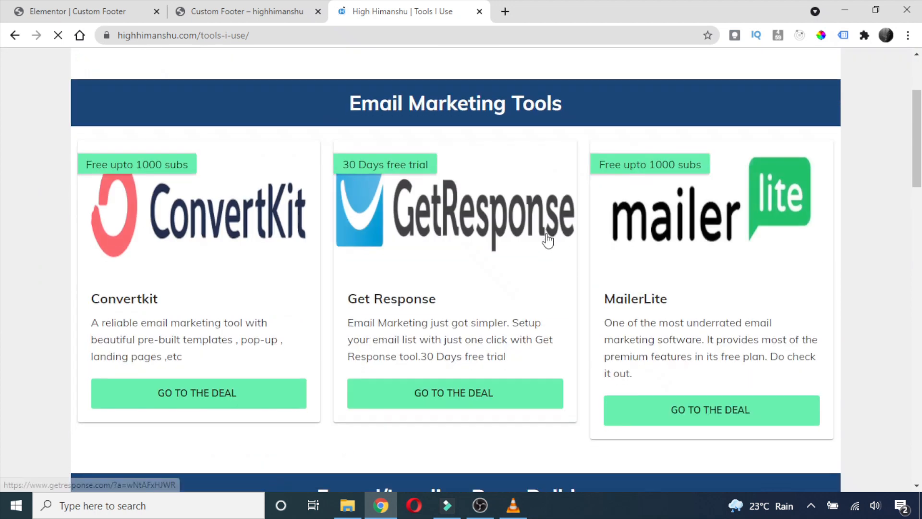
{"action": "left_click", "coordinate": [693, 289]}
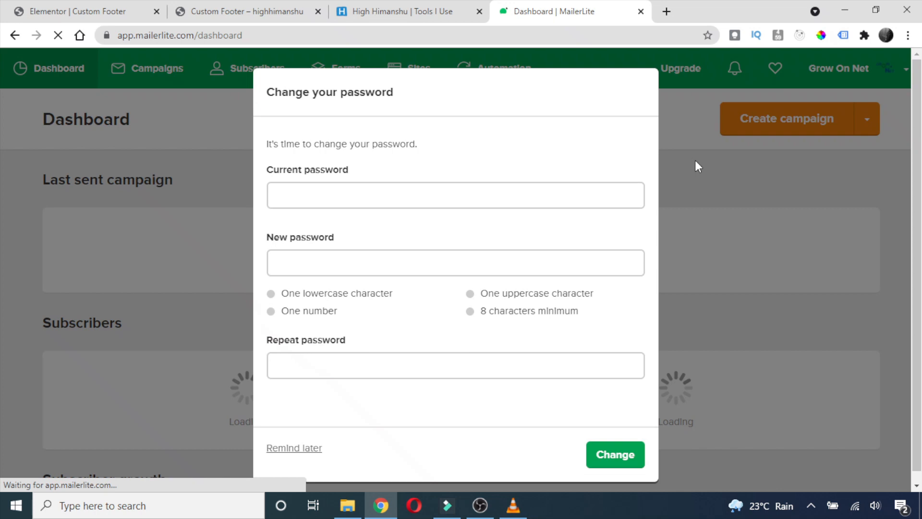
Postpone the password change with Remind later and go to MailerLite's Forms page.
{"action": "left_click", "coordinate": [295, 448]}
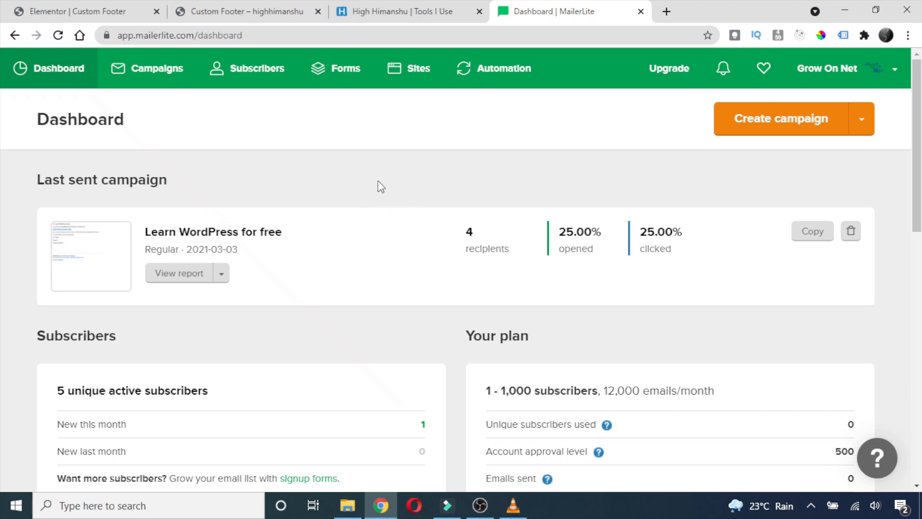
{"action": "left_click", "coordinate": [339, 79]}
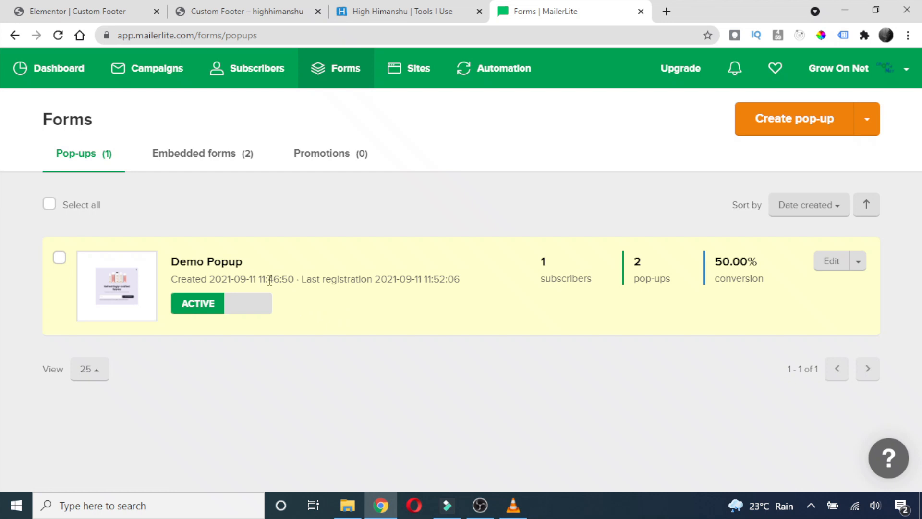
Delete the Demo Popup pop-up form.
{"action": "left_click", "coordinate": [859, 262]}
{"action": "left_click", "coordinate": [786, 333]}
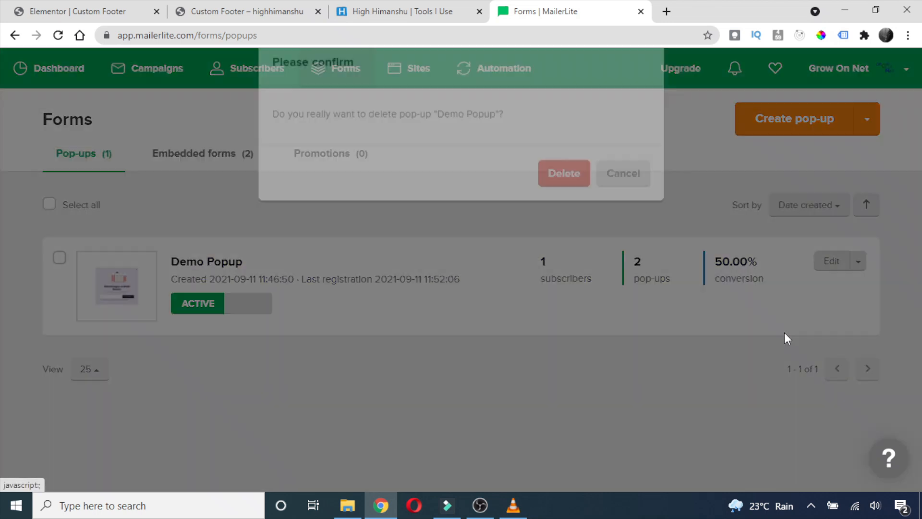
{"action": "left_click", "coordinate": [565, 205]}
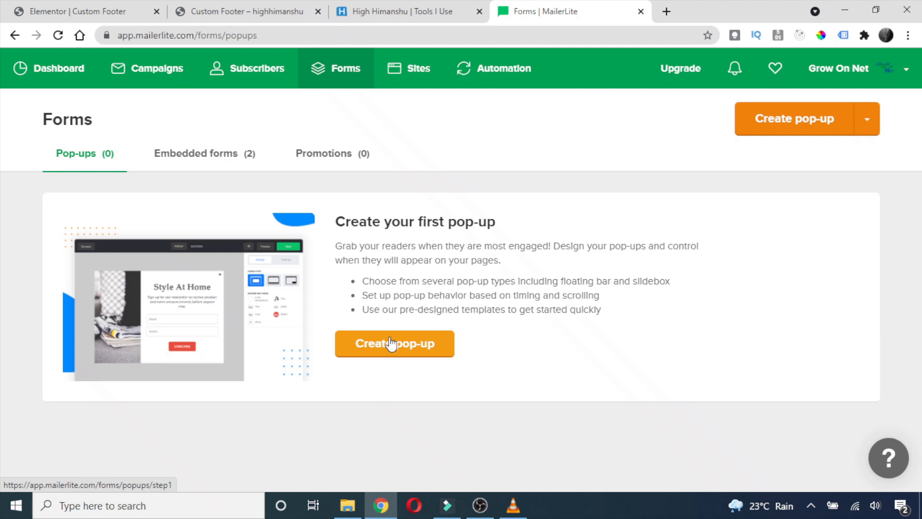
{"action": "left_click", "coordinate": [270, 10]}
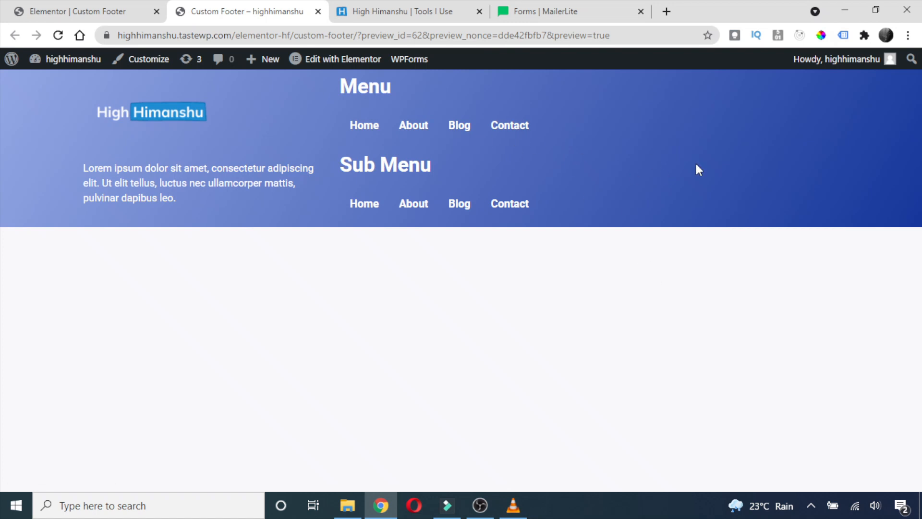
{"action": "left_click", "coordinate": [516, 11]}
Delete the two embedded forms, 'second' and 'Embed form', and start a new embedded form.
{"action": "left_click", "coordinate": [204, 162]}
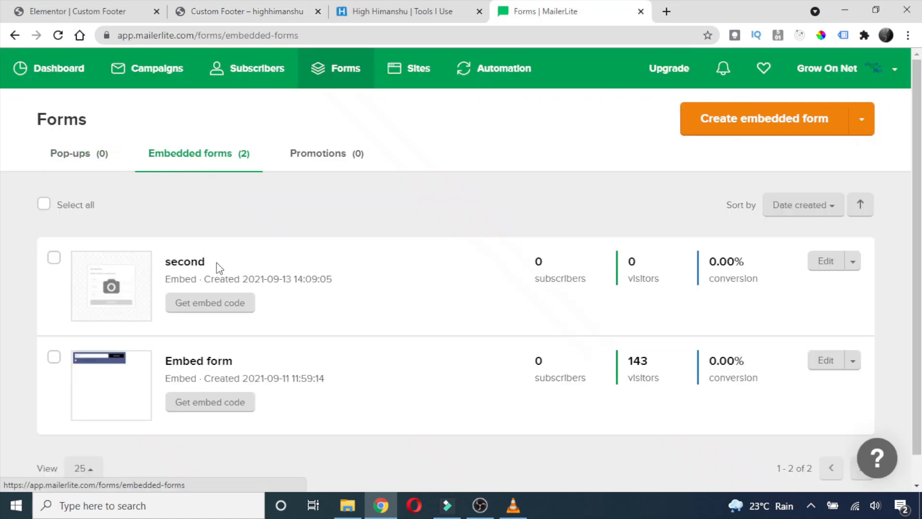
{"action": "left_click", "coordinate": [852, 263]}
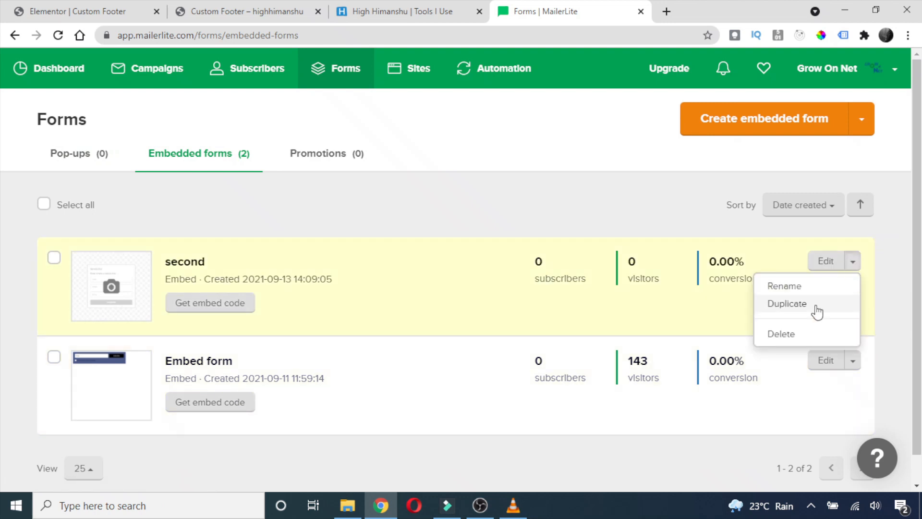
{"action": "left_click", "coordinate": [782, 334]}
{"action": "left_click", "coordinate": [567, 208]}
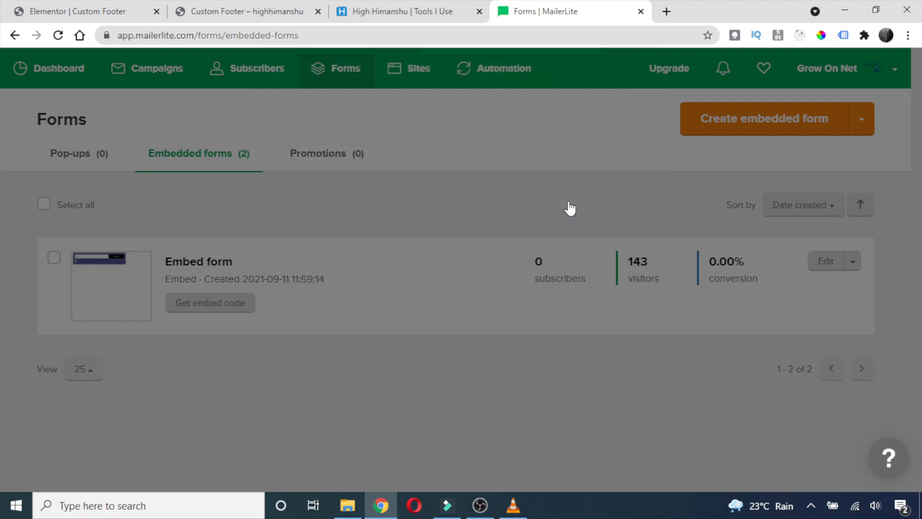
{"action": "left_click", "coordinate": [858, 263]}
{"action": "left_click", "coordinate": [787, 332]}
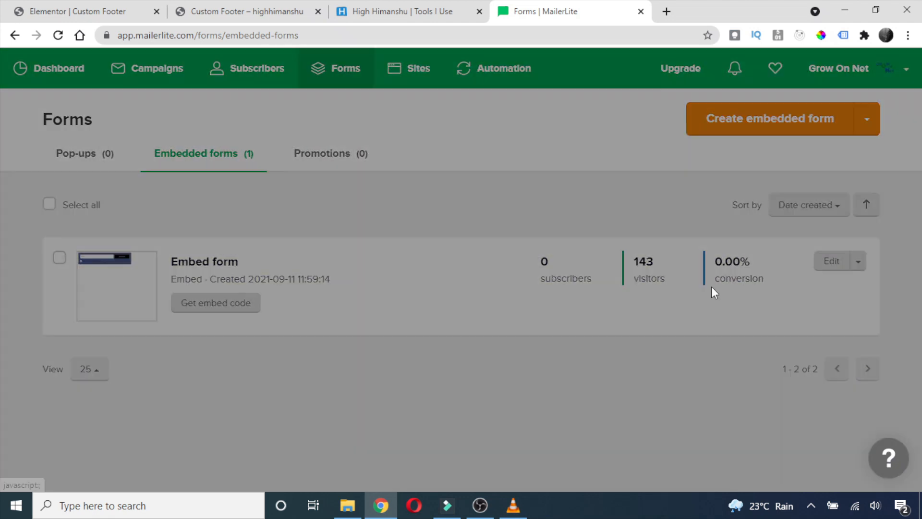
{"action": "left_click", "coordinate": [566, 207]}
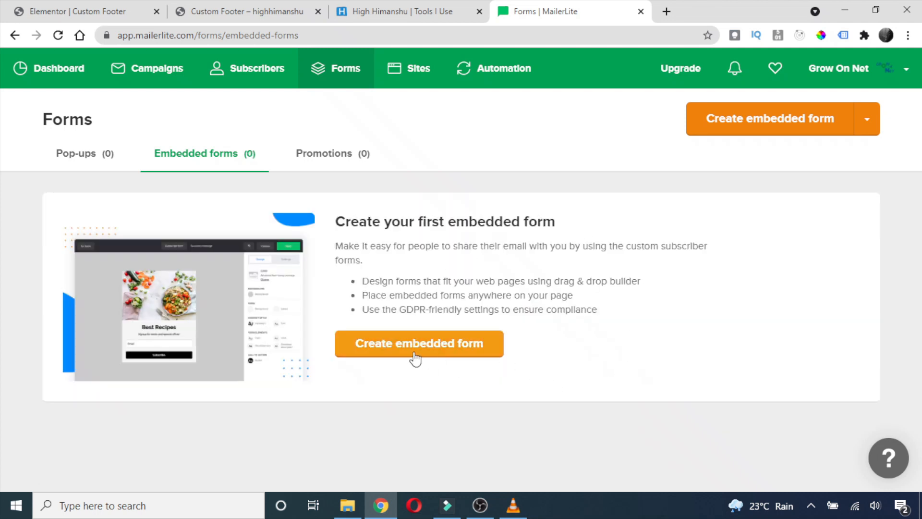
{"action": "left_click", "coordinate": [400, 351]}
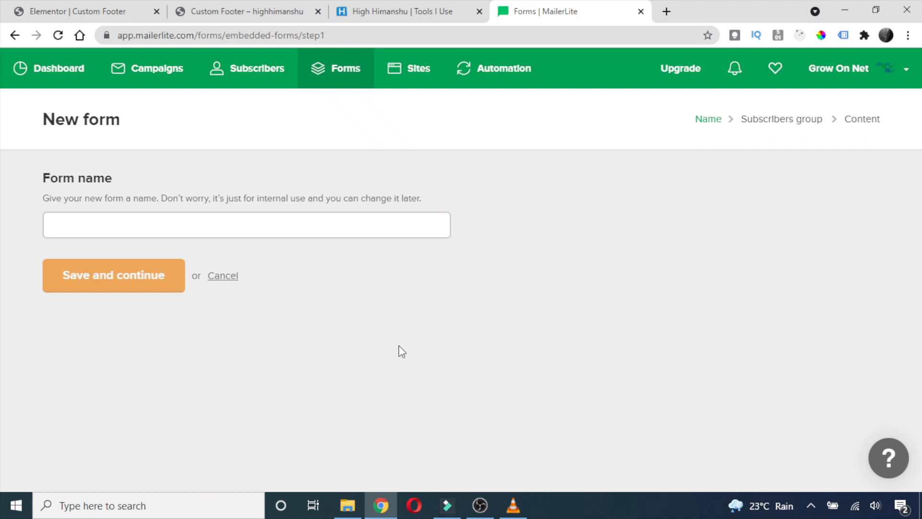
Name the new form, tick the Grow On Net group, and continue to the drag-and-drop builder.
{"action": "left_click", "coordinate": [82, 222]}
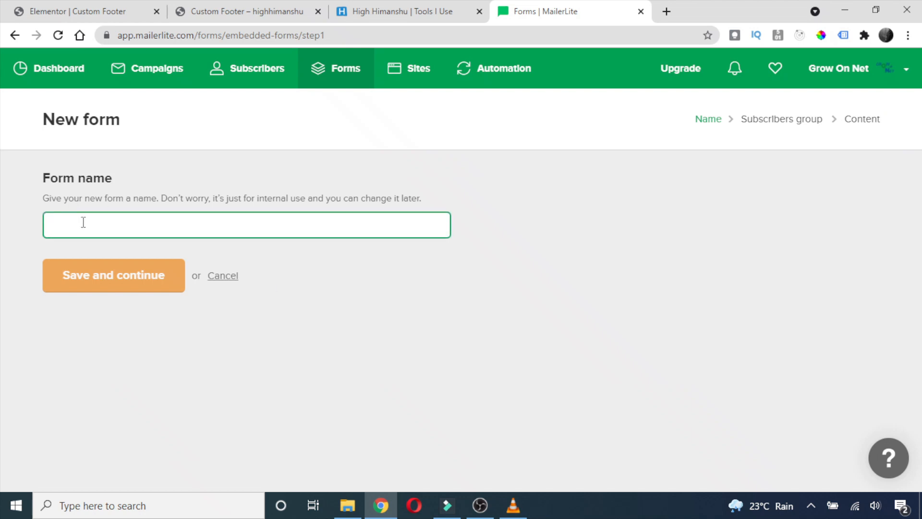
{"action": "type", "text": "Himanshu"}
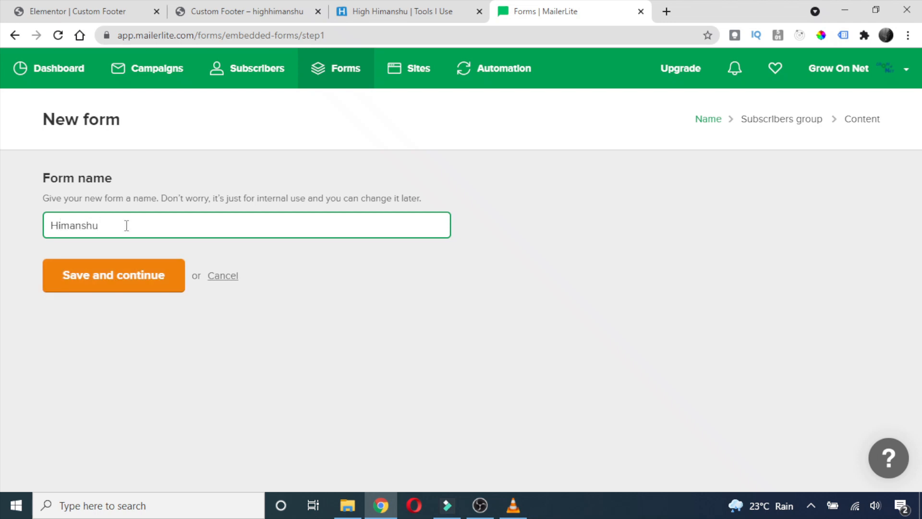
{"action": "left_click", "coordinate": [133, 275]}
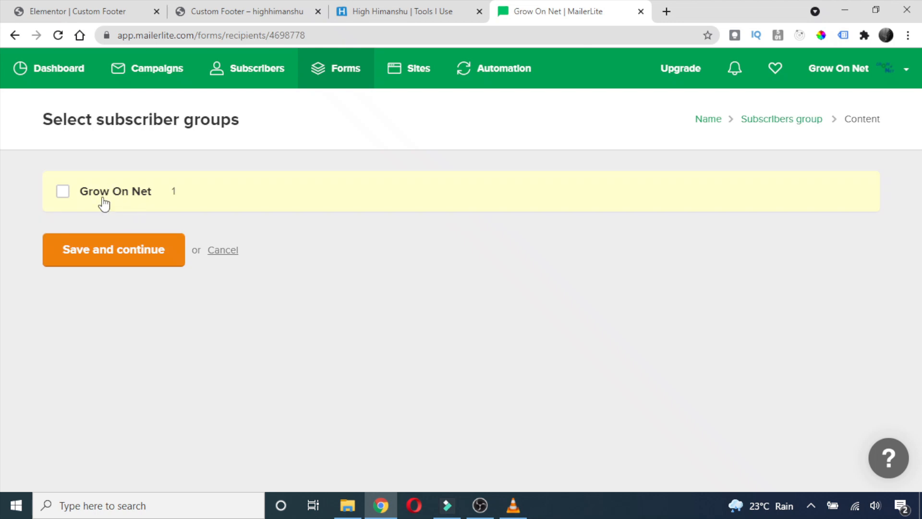
{"action": "left_click", "coordinate": [110, 200]}
{"action": "left_click", "coordinate": [121, 252]}
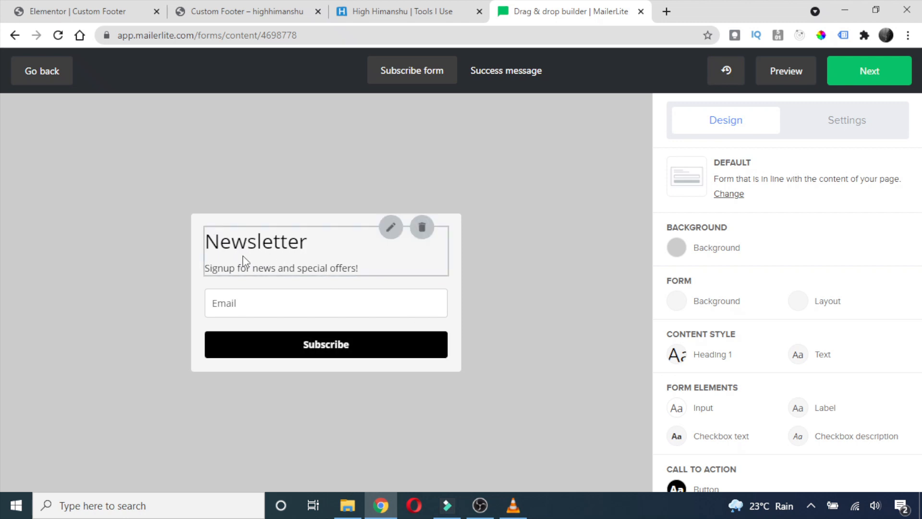
Hide the Newsletter heading block in the form.
{"action": "left_click", "coordinate": [422, 227]}
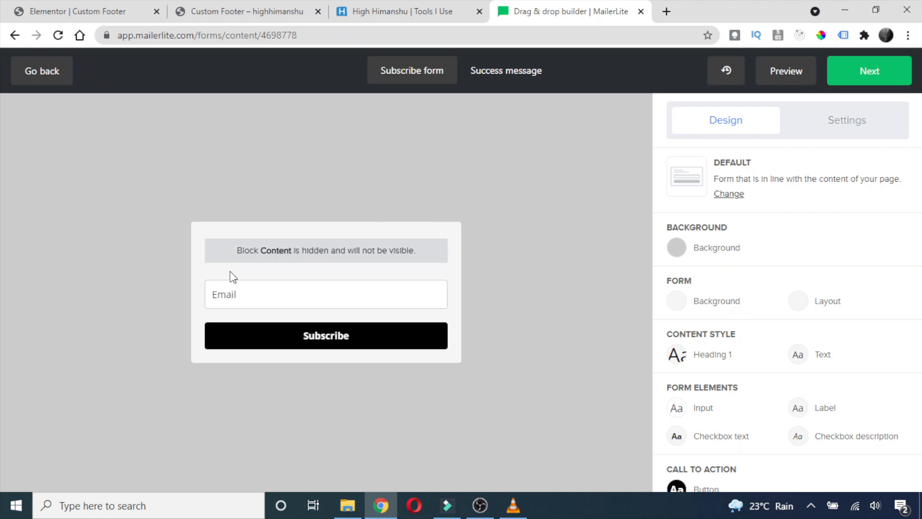
{"action": "left_click", "coordinate": [335, 244]}
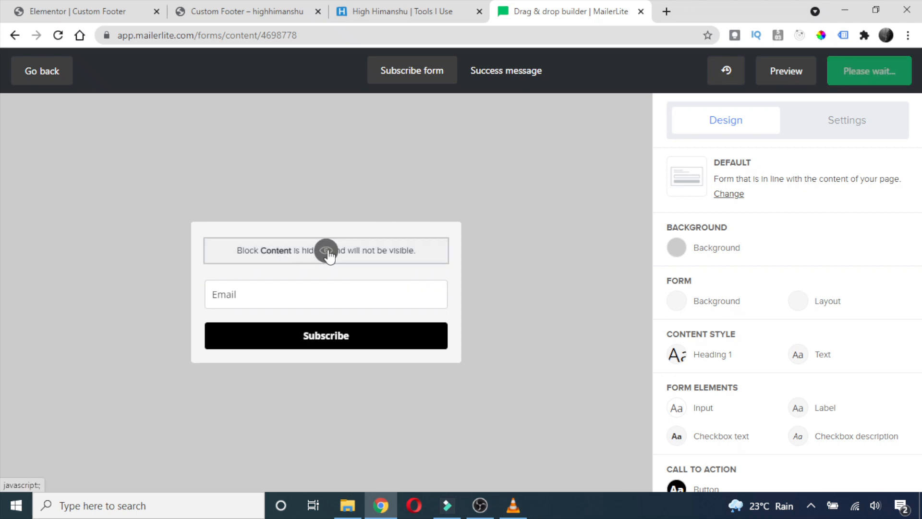
{"action": "left_click", "coordinate": [423, 227]}
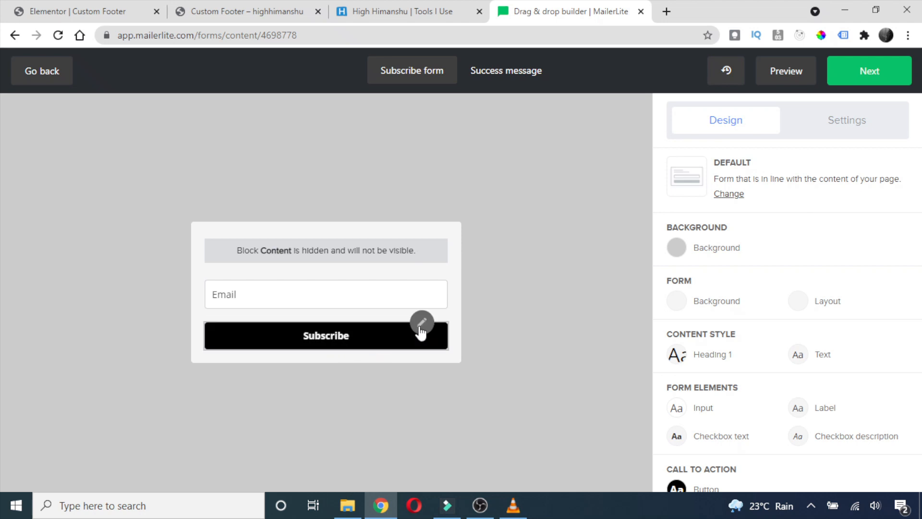
Set the Subscribe button's background colour to blue #234ECC.
{"action": "scroll", "coordinate": [673, 461], "scroll_direction": "down", "scroll_amount": 1}
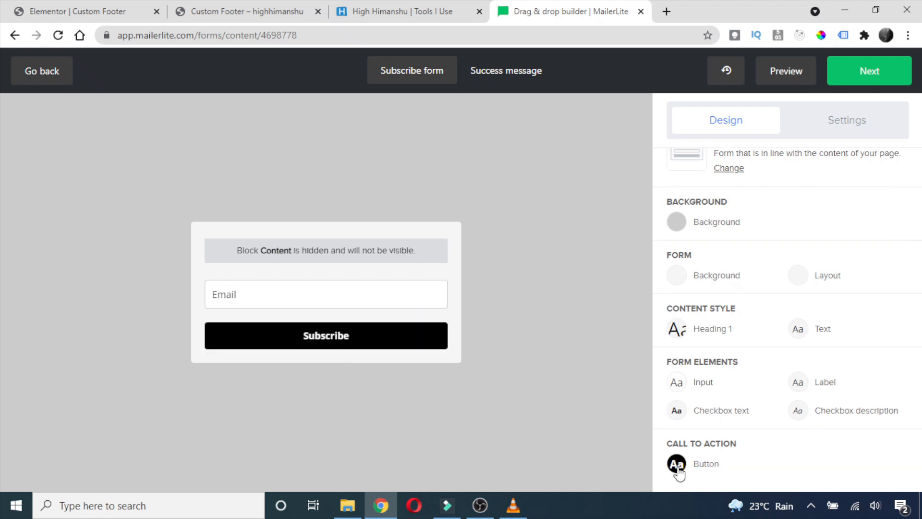
{"action": "left_click", "coordinate": [678, 470]}
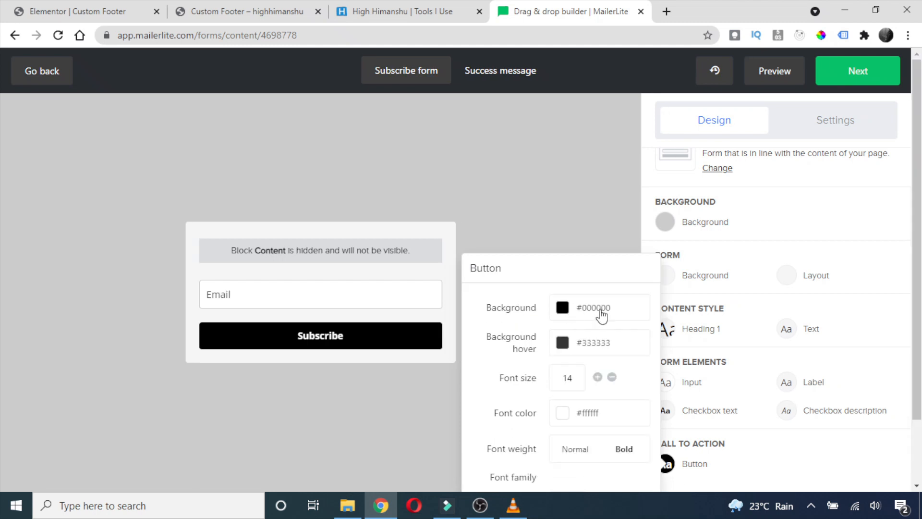
{"action": "left_click", "coordinate": [544, 510]}
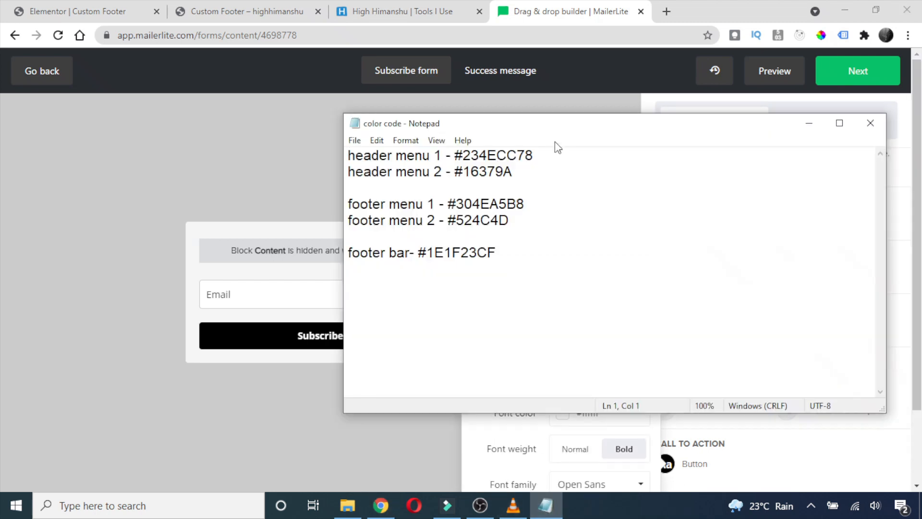
{"action": "left_click_drag", "start_coordinate": [558, 126], "coordinate": [743, 139]}
{"action": "left_click_drag", "start_coordinate": [717, 168], "coordinate": [639, 168]}
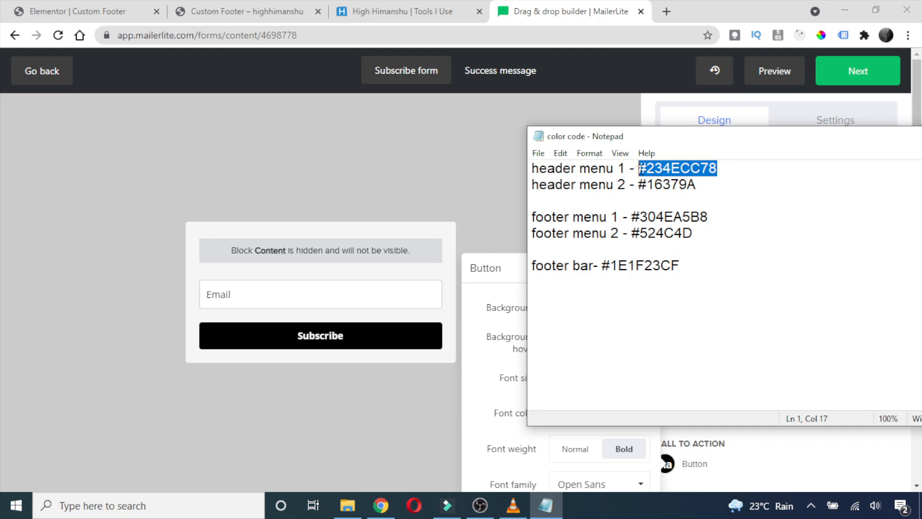
{"action": "left_click_drag", "start_coordinate": [713, 137], "coordinate": [577, 154]}
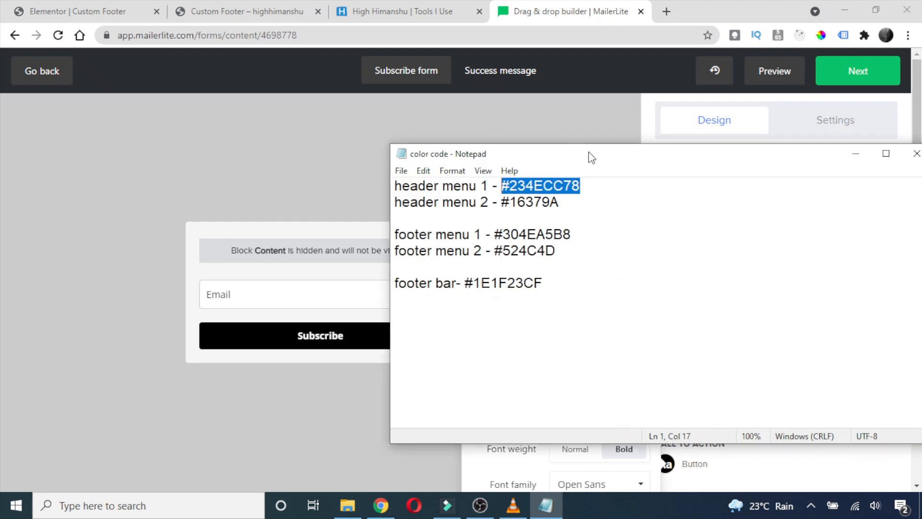
{"action": "left_click", "coordinate": [857, 155]}
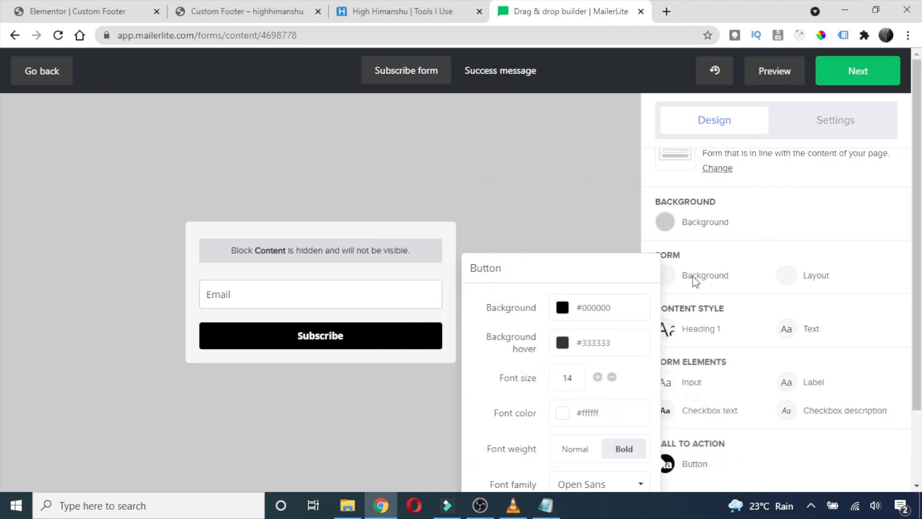
{"action": "left_click_drag", "start_coordinate": [618, 304], "coordinate": [580, 308]}
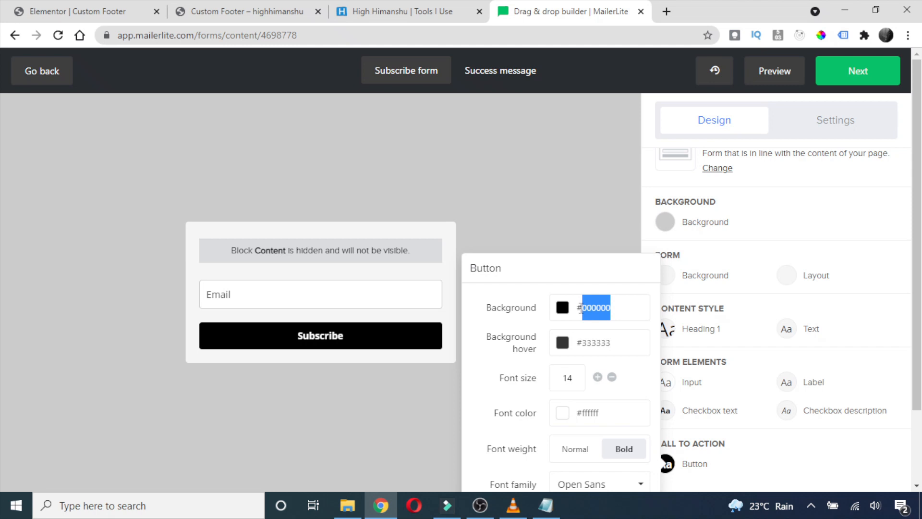
{"action": "key", "text": "BackSpace"}
{"action": "key", "text": "BackSpace"}
{"action": "type", "text": "#234ECC"}
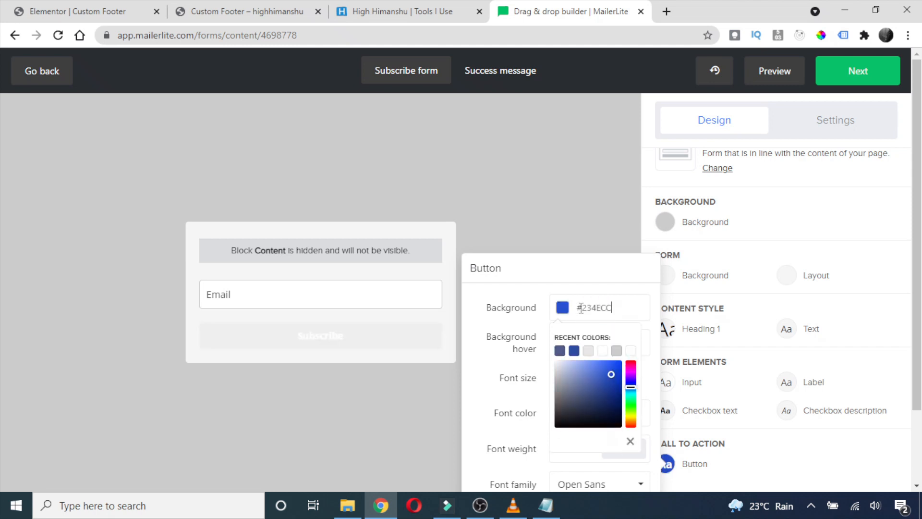
{"action": "left_click", "coordinate": [534, 213]}
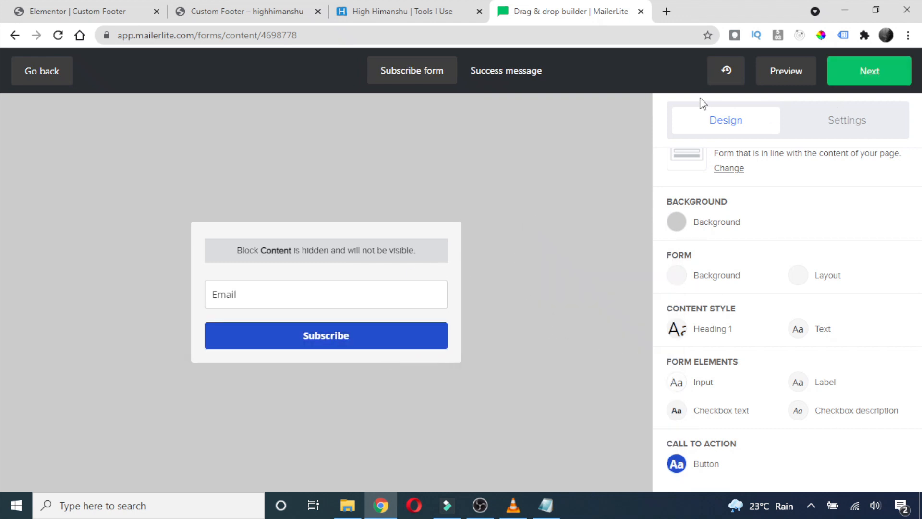
Finish the form design and review the new form's overview page.
{"action": "left_click", "coordinate": [872, 73]}
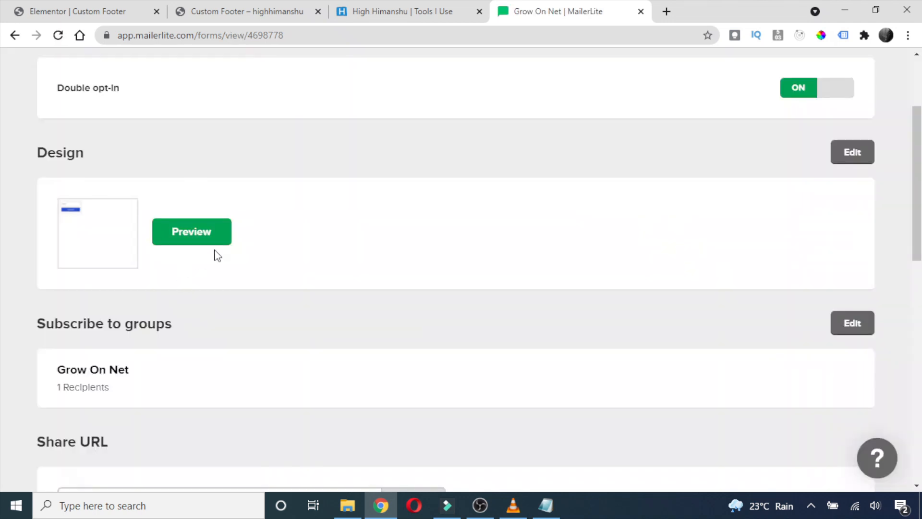
{"action": "scroll", "coordinate": [406, 271], "scroll_direction": "down", "scroll_amount": 7}
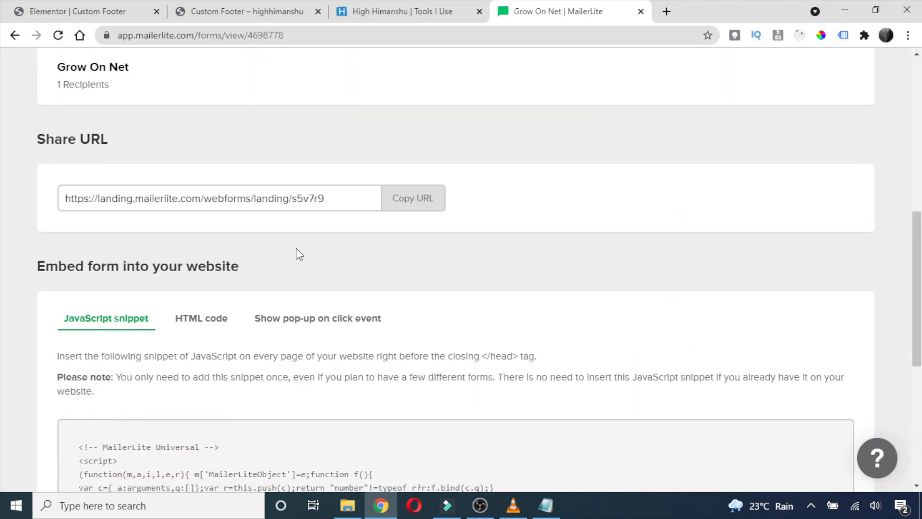
{"action": "scroll", "coordinate": [319, 319], "scroll_direction": "down", "scroll_amount": 4}
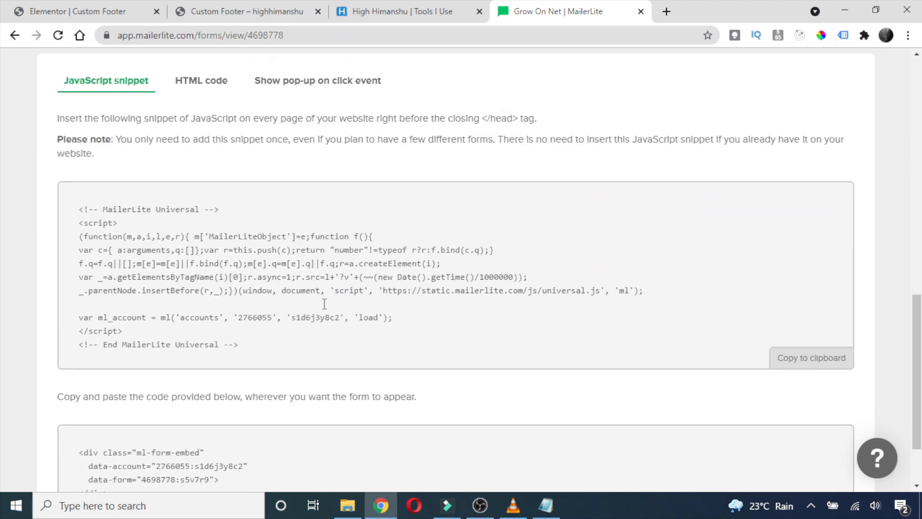
{"action": "scroll", "coordinate": [324, 301], "scroll_direction": "up", "scroll_amount": 3}
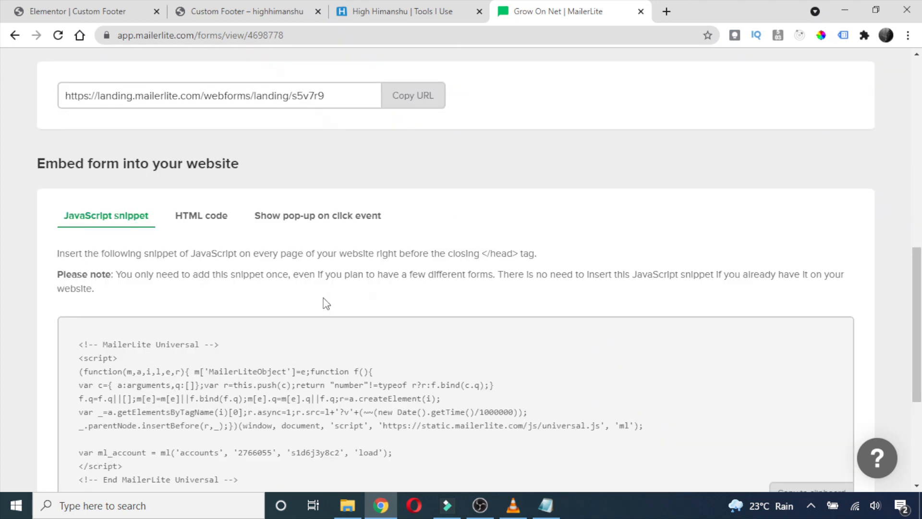
{"action": "scroll", "coordinate": [336, 306], "scroll_direction": "down", "scroll_amount": 4}
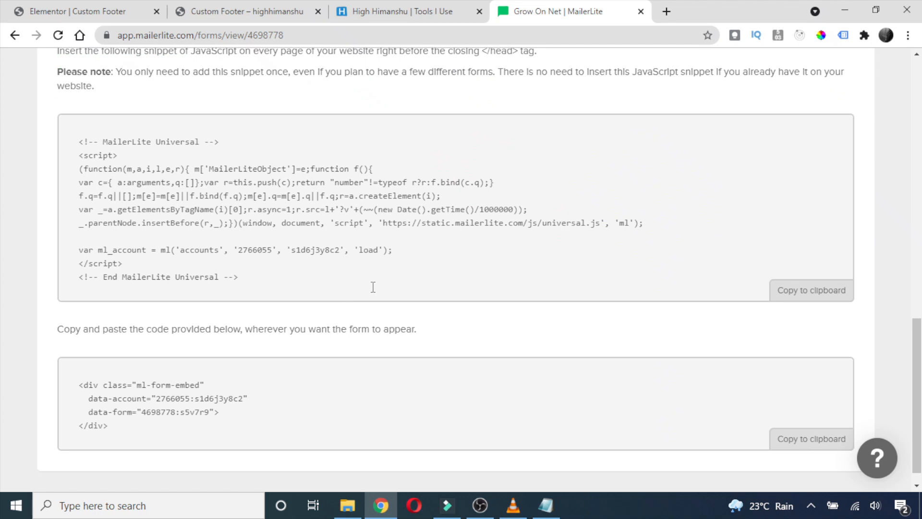
{"action": "scroll", "coordinate": [373, 287], "scroll_direction": "up", "scroll_amount": 3}
{"action": "scroll", "coordinate": [372, 287], "scroll_direction": "down", "scroll_amount": 3}
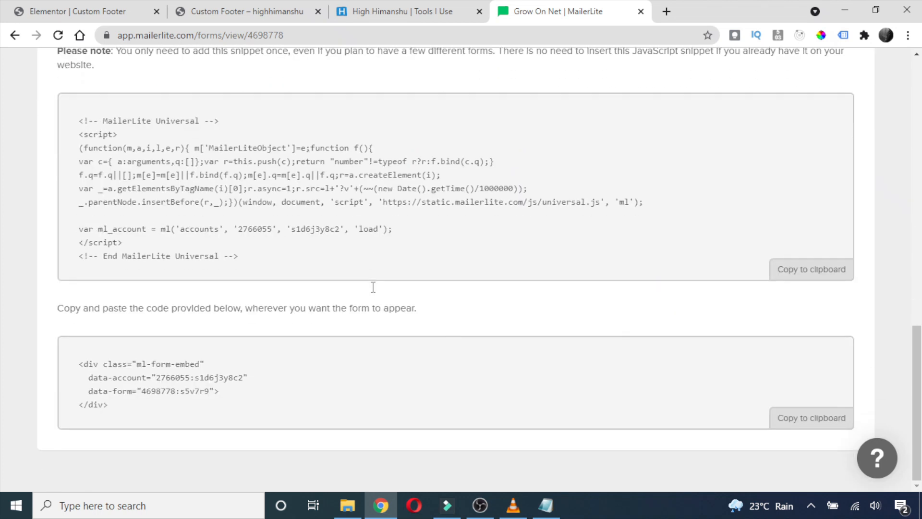
{"action": "scroll", "coordinate": [363, 282], "scroll_direction": "up", "scroll_amount": 5}
{"action": "scroll", "coordinate": [364, 277], "scroll_direction": "up", "scroll_amount": 3}
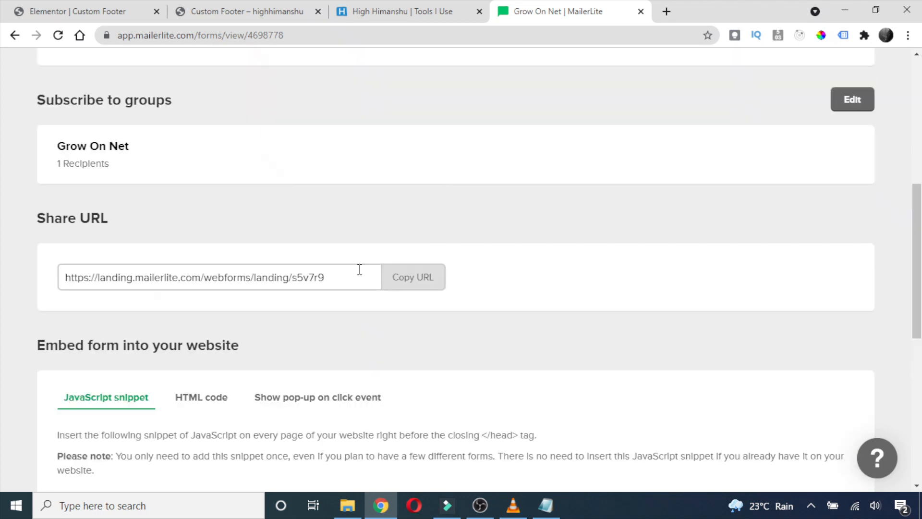
{"action": "scroll", "coordinate": [393, 269], "scroll_direction": "down", "scroll_amount": 4}
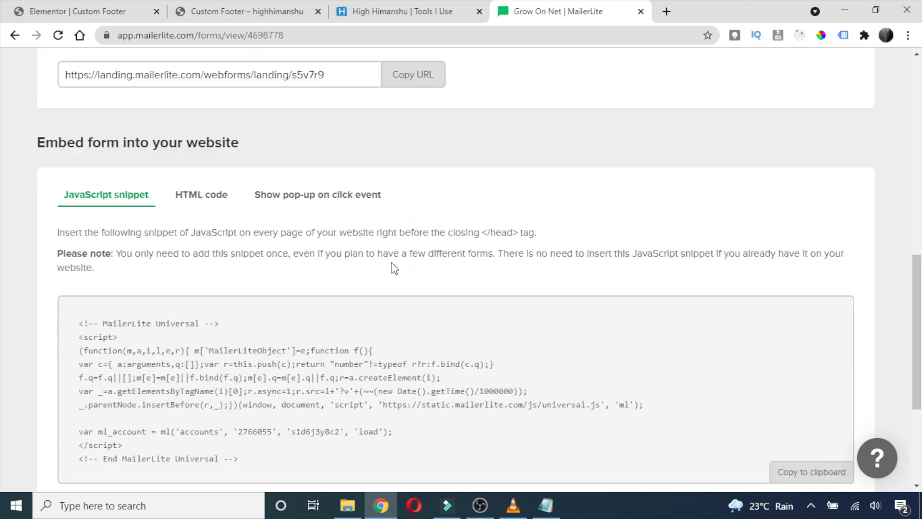
Copy the form's full HTML embed code and return to the Custom Footer preview.
{"action": "left_click", "coordinate": [206, 201]}
{"action": "scroll", "coordinate": [595, 312], "scroll_direction": "down", "scroll_amount": 3}
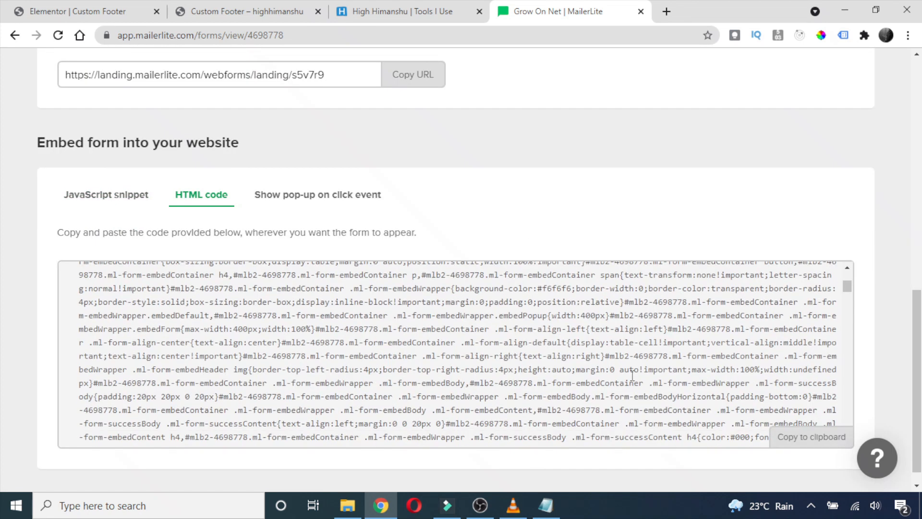
{"action": "left_click", "coordinate": [808, 438]}
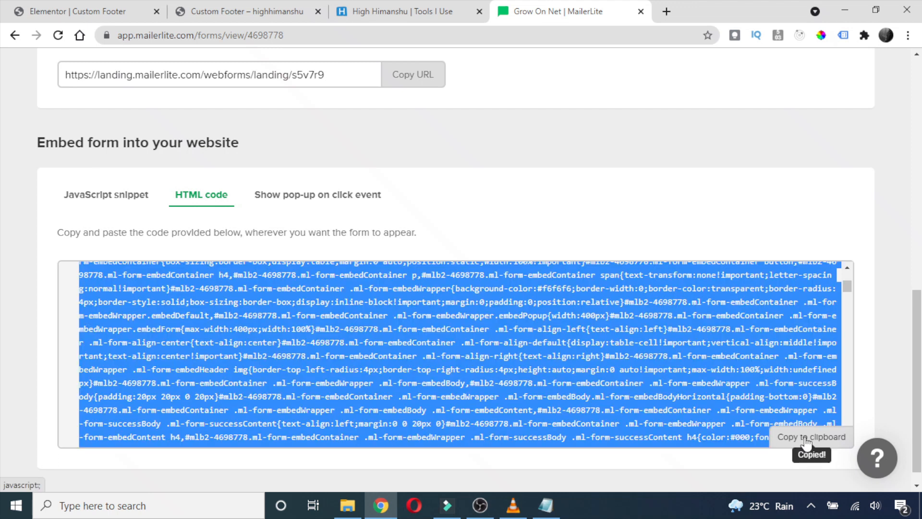
{"action": "left_click", "coordinate": [401, 8]}
{"action": "left_click", "coordinate": [242, 7]}
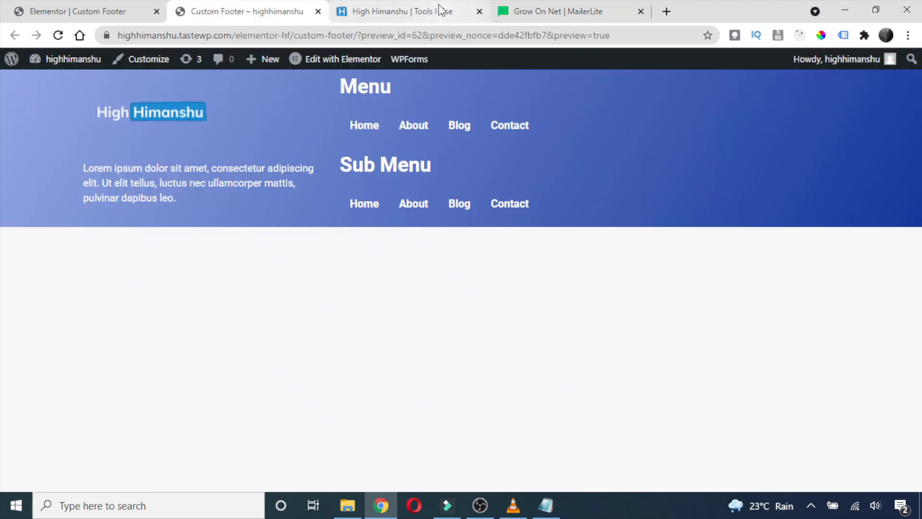
Drag an HTML widget from the Elementor widget list into the footer's right column.
{"action": "left_click", "coordinate": [136, 8]}
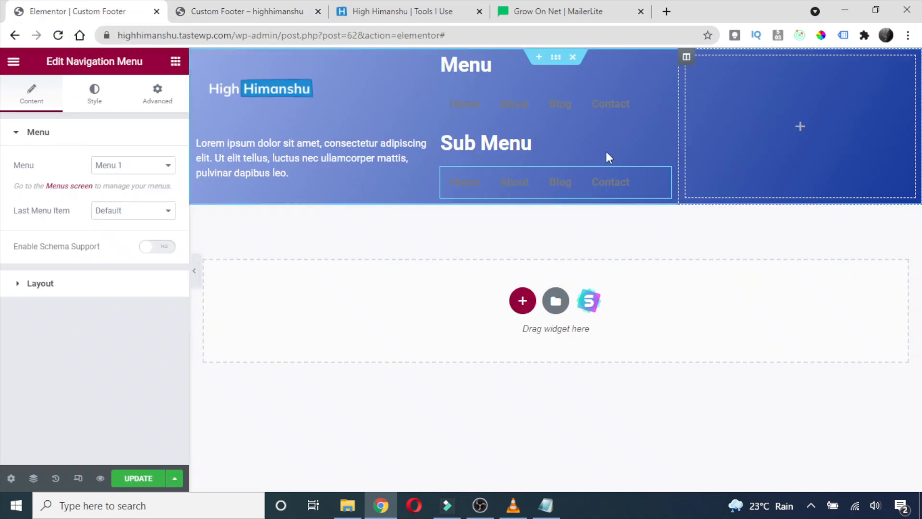
{"action": "left_click", "coordinate": [176, 65]}
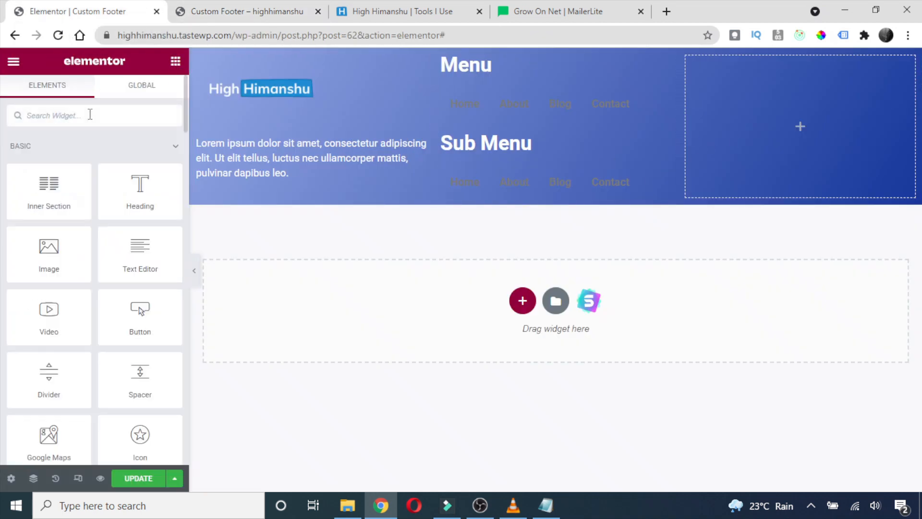
{"action": "left_click", "coordinate": [89, 115]}
{"action": "type", "text": "html"}
{"action": "left_click_drag", "start_coordinate": [49, 164], "coordinate": [826, 105]}
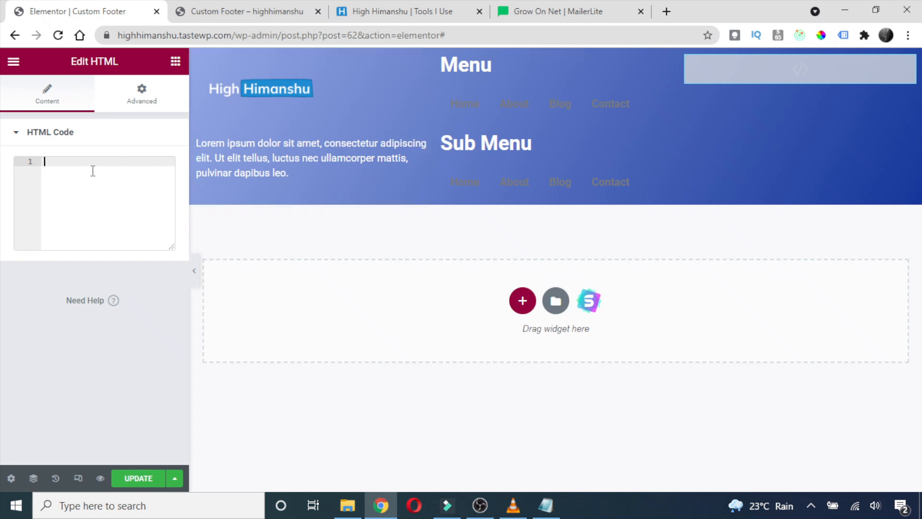
Paste the MailerLite embed code into the HTML widget and update the footer.
{"action": "key", "text": "ctrl+v"}
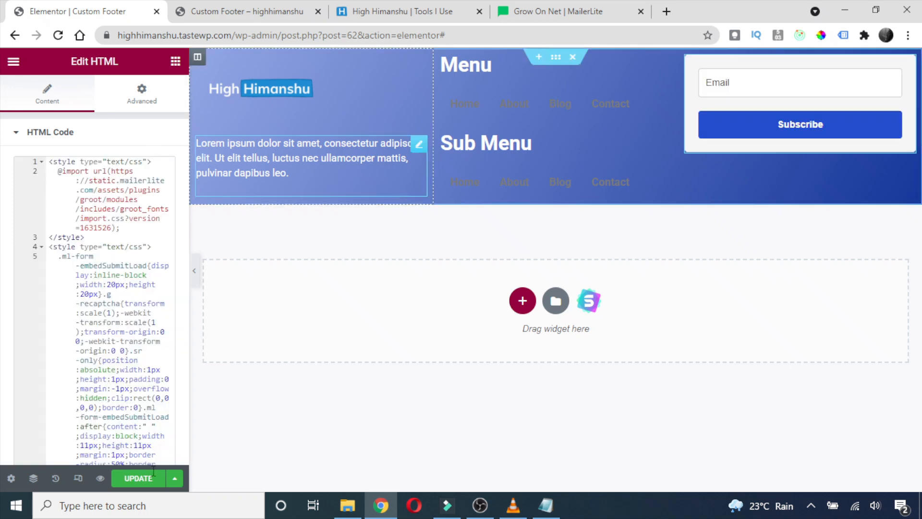
{"action": "left_click", "coordinate": [140, 479]}
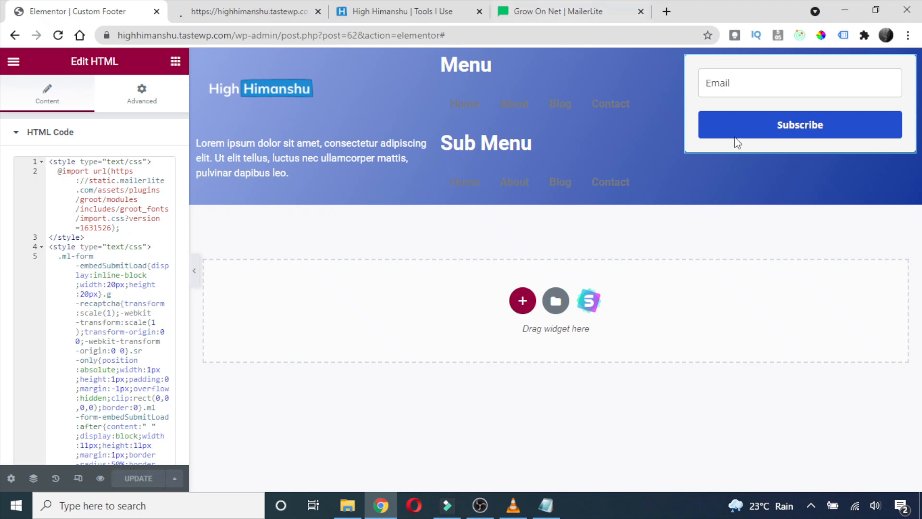
{"action": "left_click", "coordinate": [580, 7]}
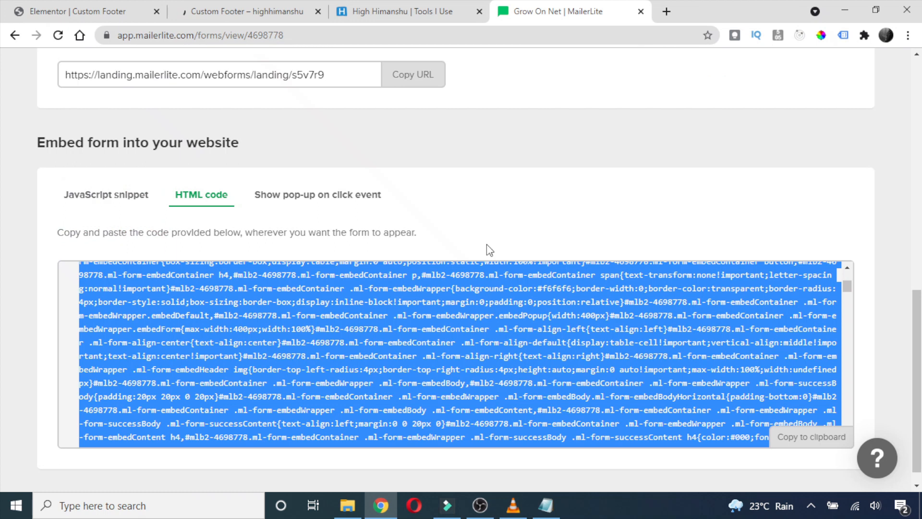
Switch the form's double opt-in setting off.
{"action": "left_click", "coordinate": [501, 204]}
{"action": "scroll", "coordinate": [379, 227], "scroll_direction": "down", "scroll_amount": 1}
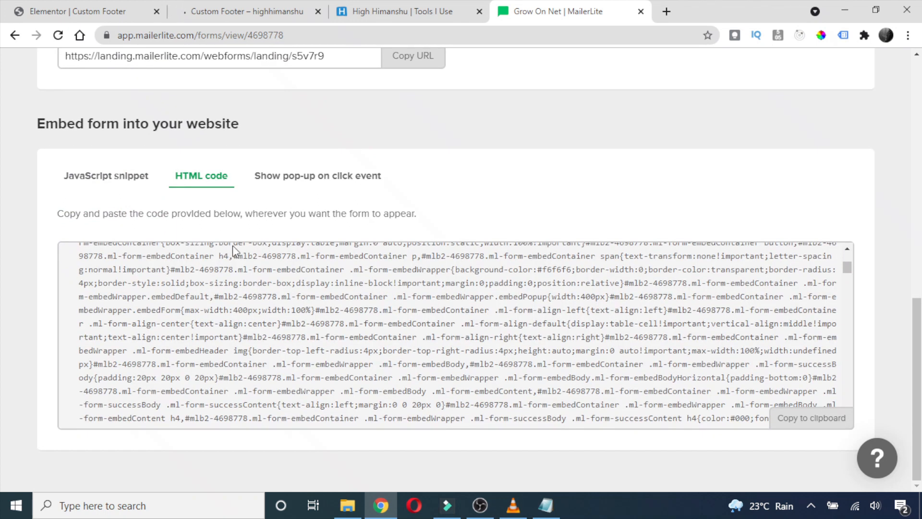
{"action": "scroll", "coordinate": [335, 292], "scroll_direction": "down", "scroll_amount": 10}
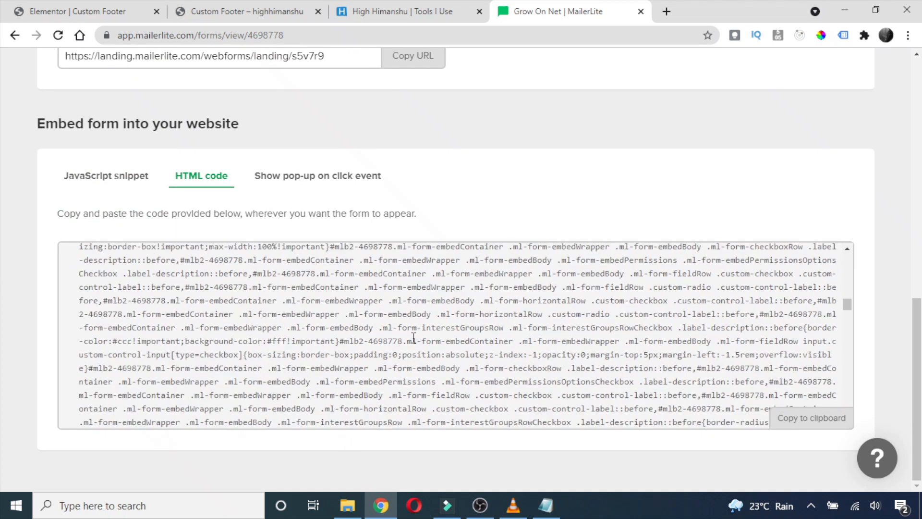
{"action": "scroll", "coordinate": [547, 321], "scroll_direction": "down", "scroll_amount": 5}
{"action": "scroll", "coordinate": [495, 72], "scroll_direction": "up", "scroll_amount": 15}
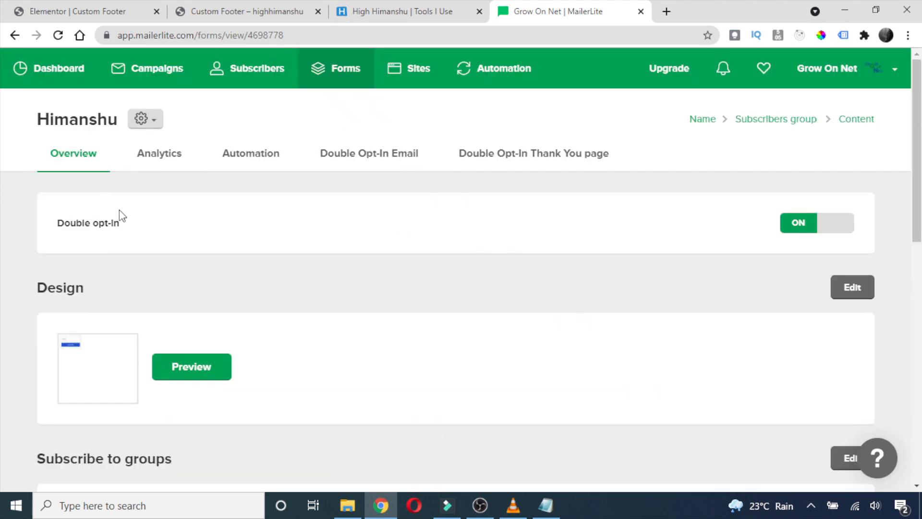
{"action": "left_click", "coordinate": [830, 224]}
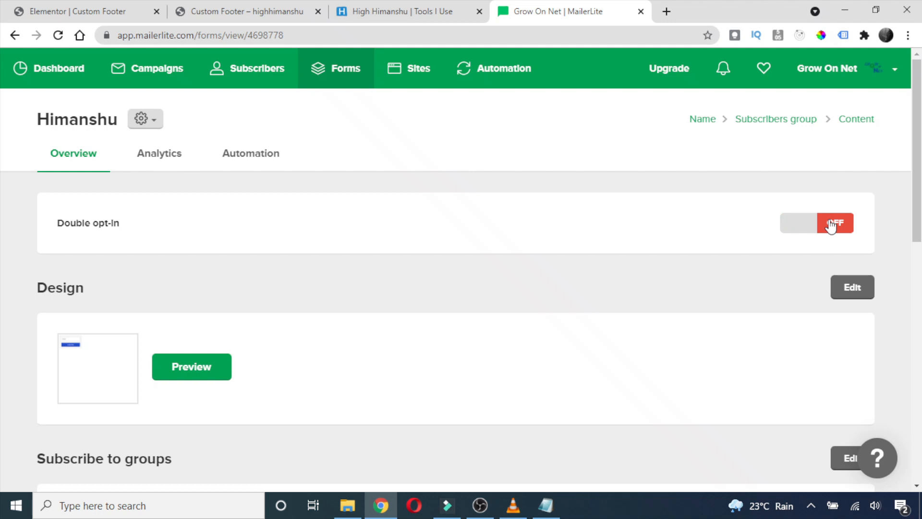
View the form's analytics, showing 0 subscribers collected from 4 visitors.
{"action": "scroll", "coordinate": [288, 247], "scroll_direction": "down", "scroll_amount": 12}
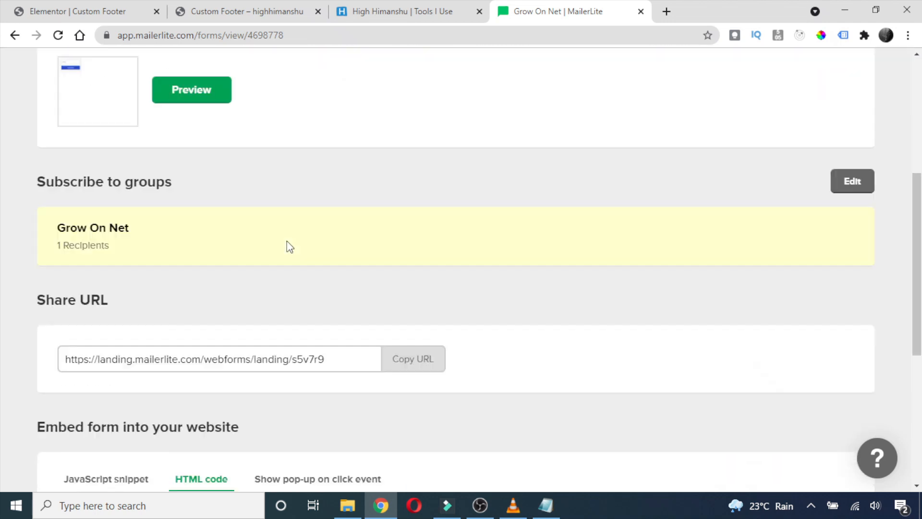
{"action": "scroll", "coordinate": [300, 244], "scroll_direction": "up", "scroll_amount": 15}
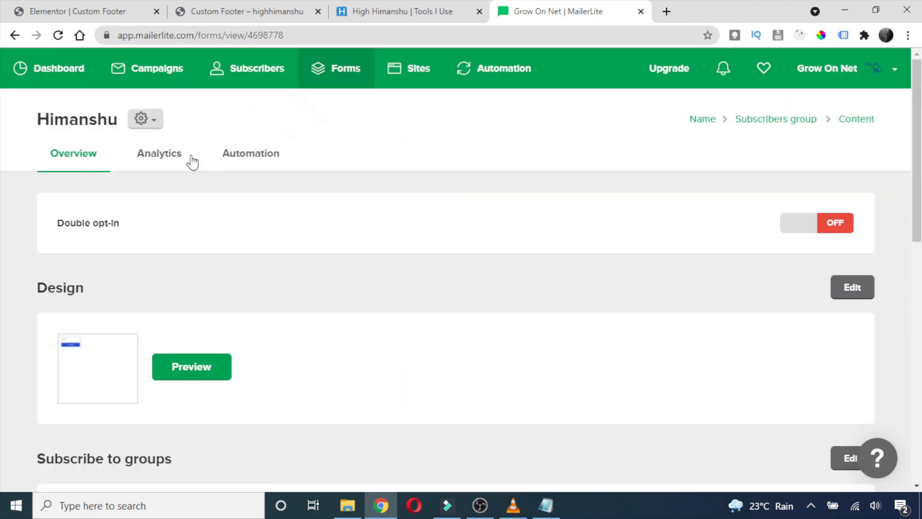
{"action": "left_click", "coordinate": [156, 161]}
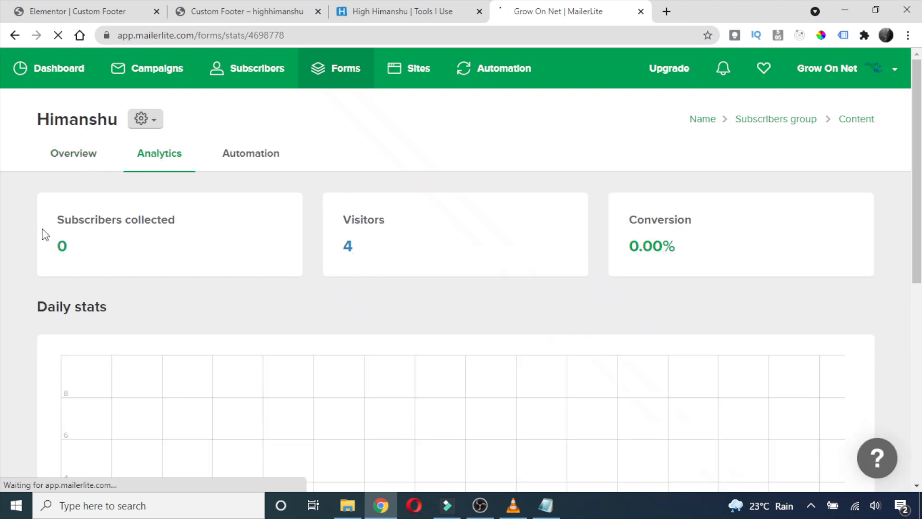
{"action": "left_click_drag", "start_coordinate": [84, 251], "coordinate": [39, 249]}
Preview the updated footer using Elementor's Preview Changes.
{"action": "left_click", "coordinate": [421, 6]}
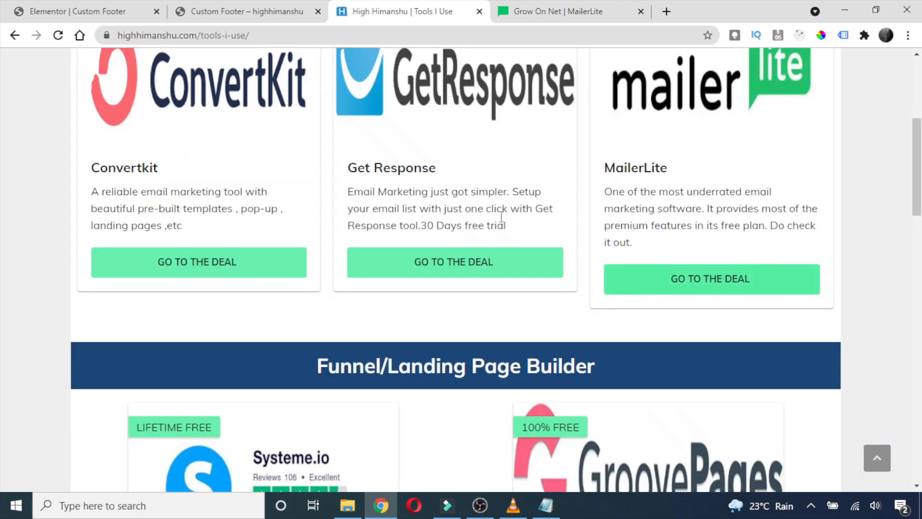
{"action": "left_click", "coordinate": [240, 7]}
{"action": "left_click", "coordinate": [33, 5]}
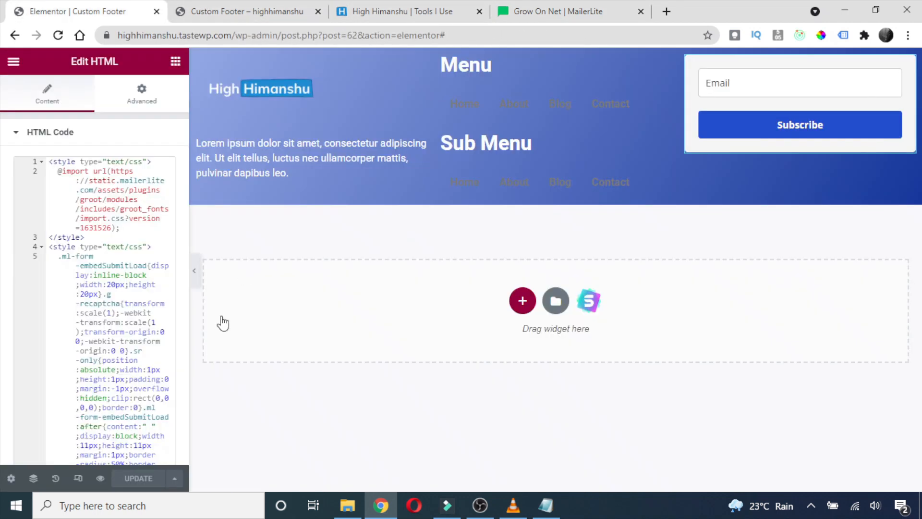
{"action": "left_click", "coordinate": [99, 478]}
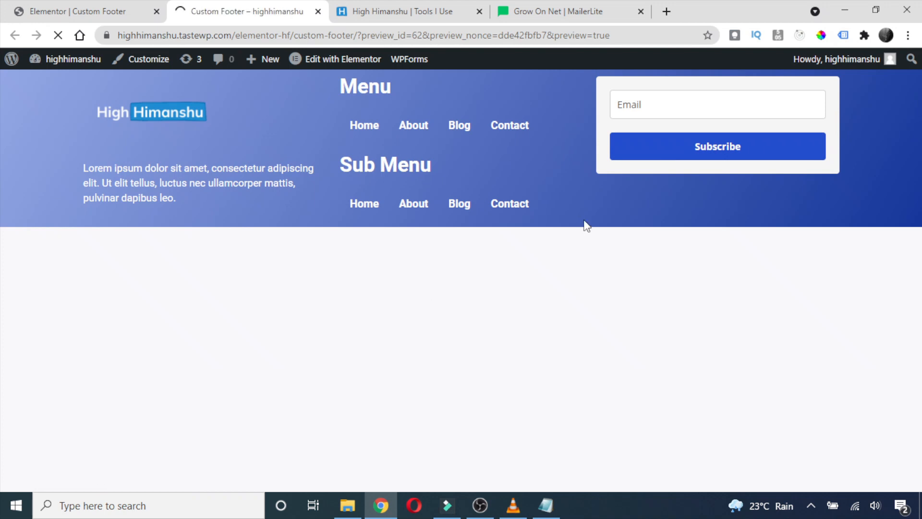
Submit a test e-mail address through the footer form and get the Thank you confirmation.
{"action": "left_click", "coordinate": [646, 106]}
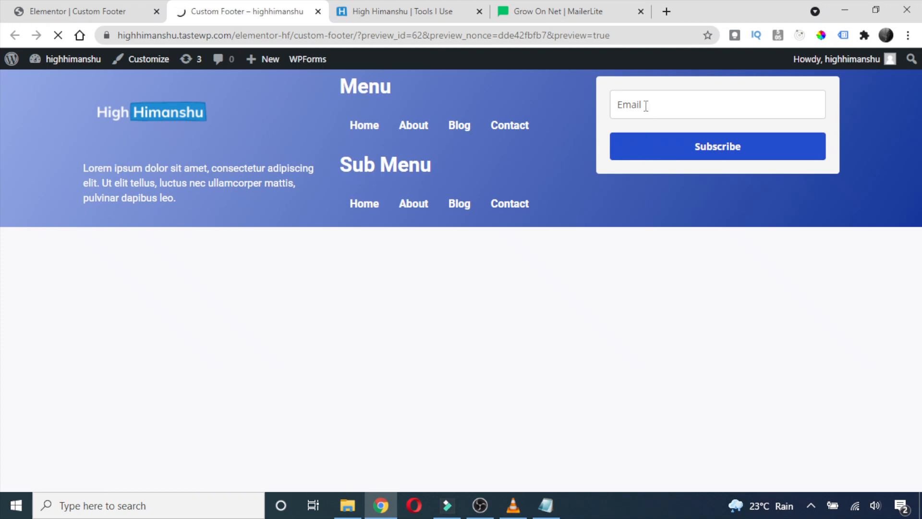
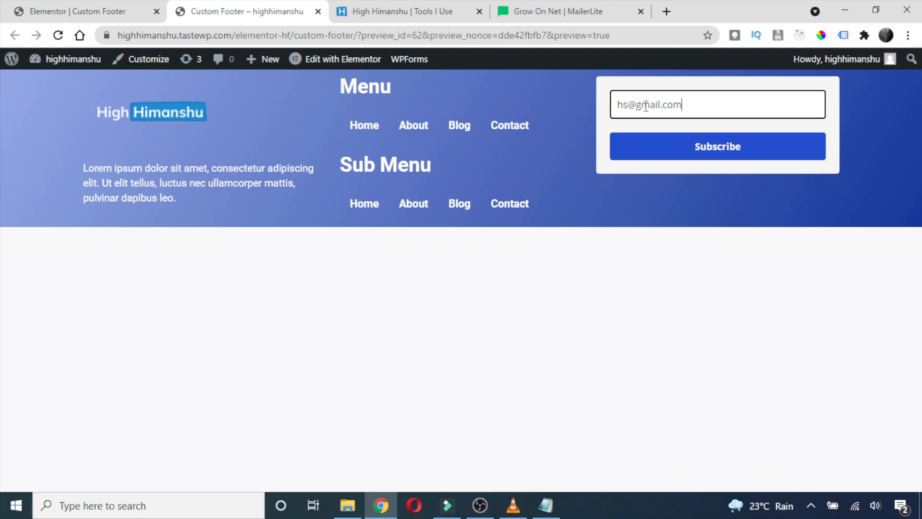
{"action": "left_click", "coordinate": [718, 148]}
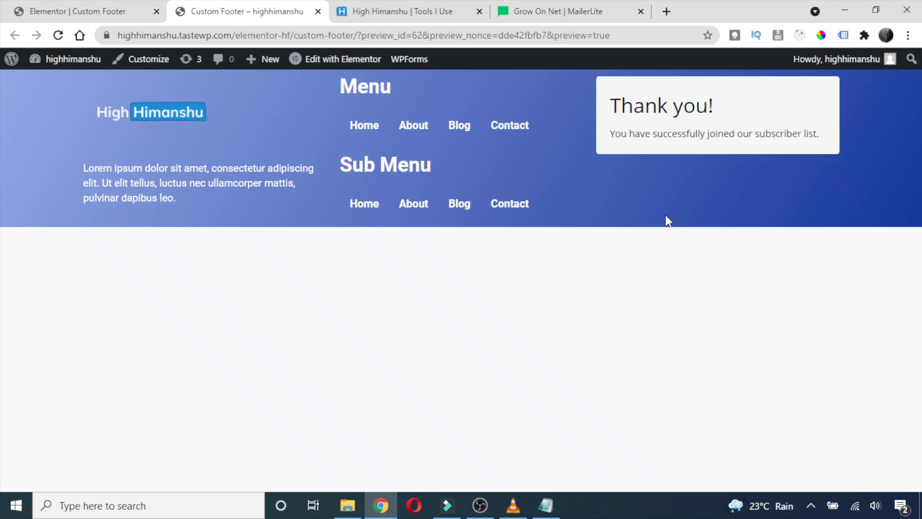
{"action": "left_click", "coordinate": [557, 11]}
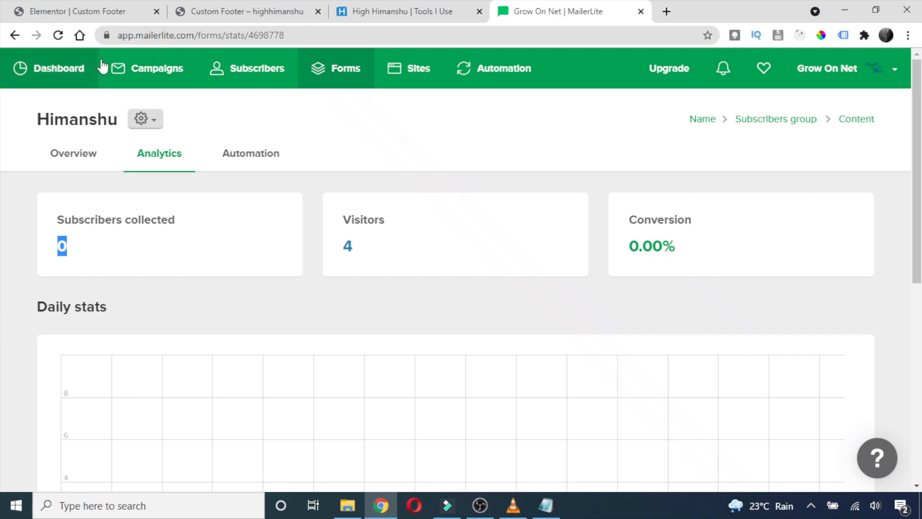
Reload the analytics to confirm 1 subscriber at 25.00% conversion, with its e-mail and IP listed.
{"action": "left_click", "coordinate": [58, 36]}
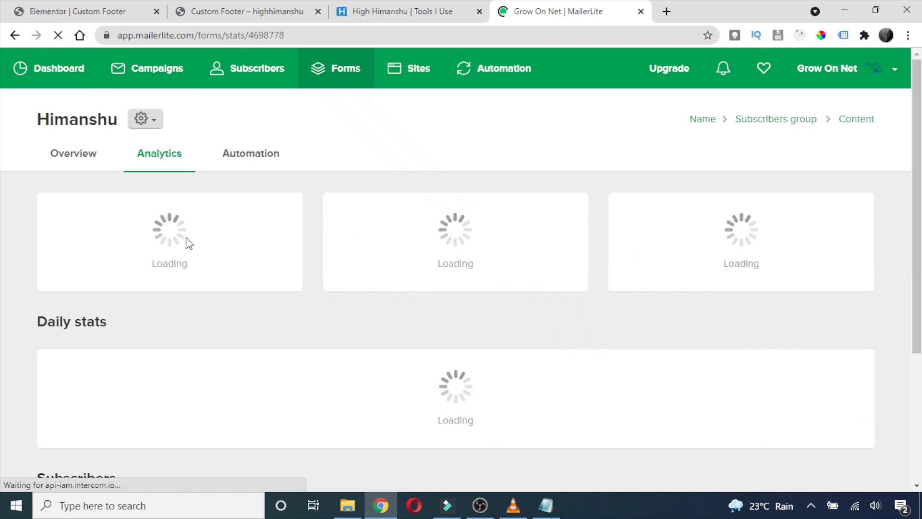
{"action": "scroll", "coordinate": [81, 244], "scroll_direction": "down", "scroll_amount": 3}
{"action": "scroll", "coordinate": [86, 244], "scroll_direction": "up", "scroll_amount": 3}
{"action": "scroll", "coordinate": [91, 243], "scroll_direction": "down", "scroll_amount": 7}
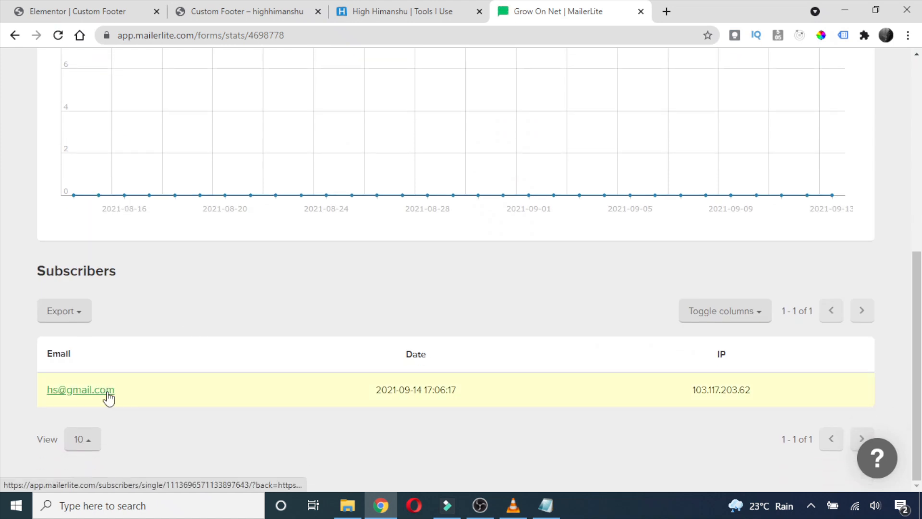
{"action": "left_click_drag", "start_coordinate": [134, 391], "coordinate": [41, 390]}
{"action": "left_click_drag", "start_coordinate": [683, 395], "coordinate": [777, 383]}
{"action": "left_click", "coordinate": [566, 430]}
Go back to the footer preview page showing the thank-you message.
{"action": "scroll", "coordinate": [317, 348], "scroll_direction": "up", "scroll_amount": 8}
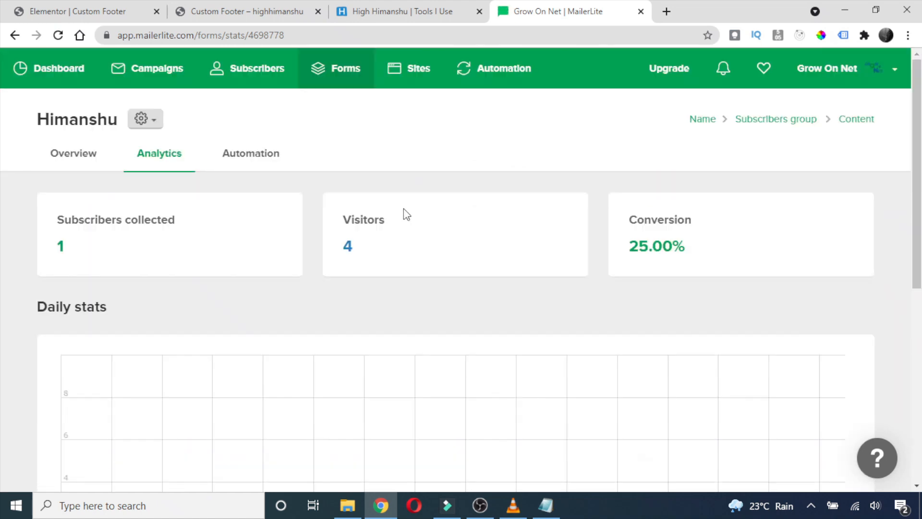
{"action": "left_click", "coordinate": [376, 6]}
{"action": "left_click", "coordinate": [290, 7]}
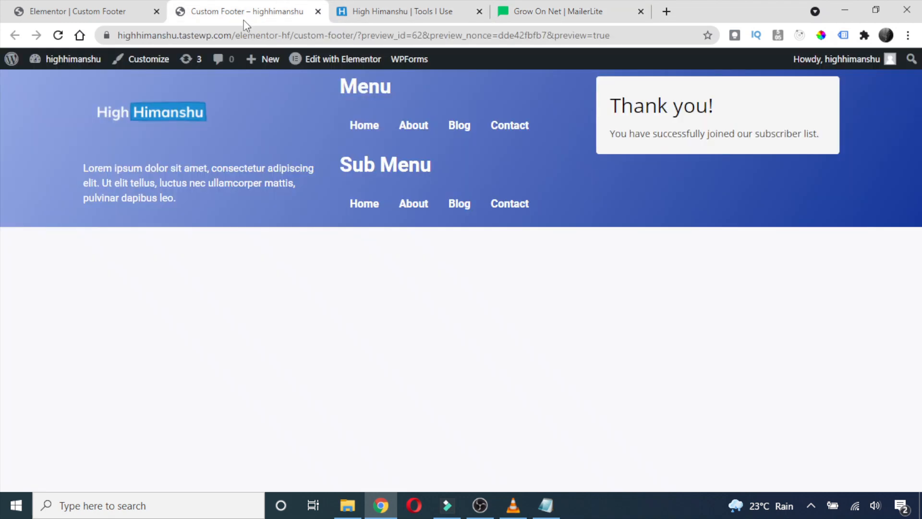